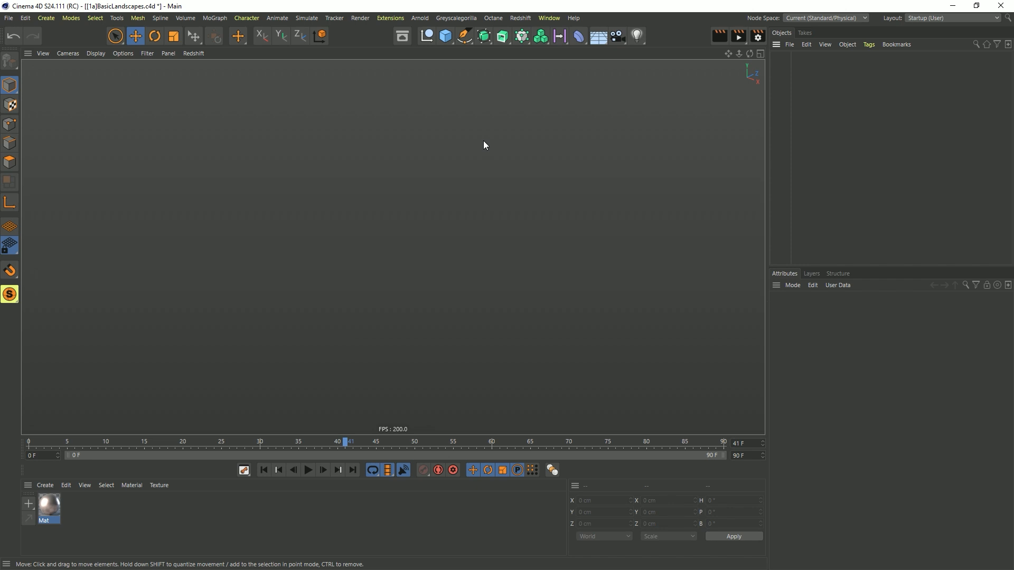
Step: Add a Landscape primitive and set its height to 300 cm
left_click(446, 36)
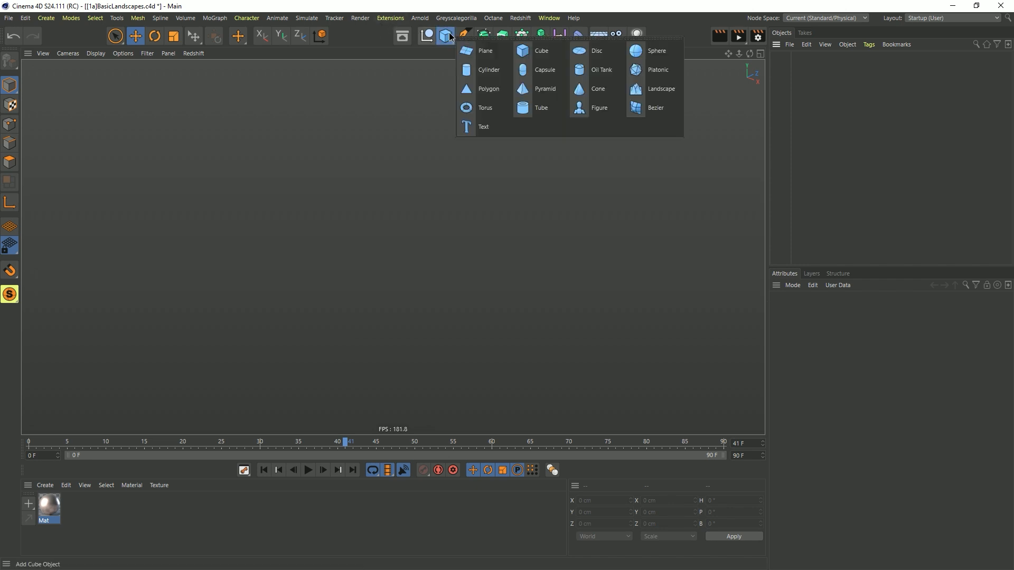
left_click(665, 91)
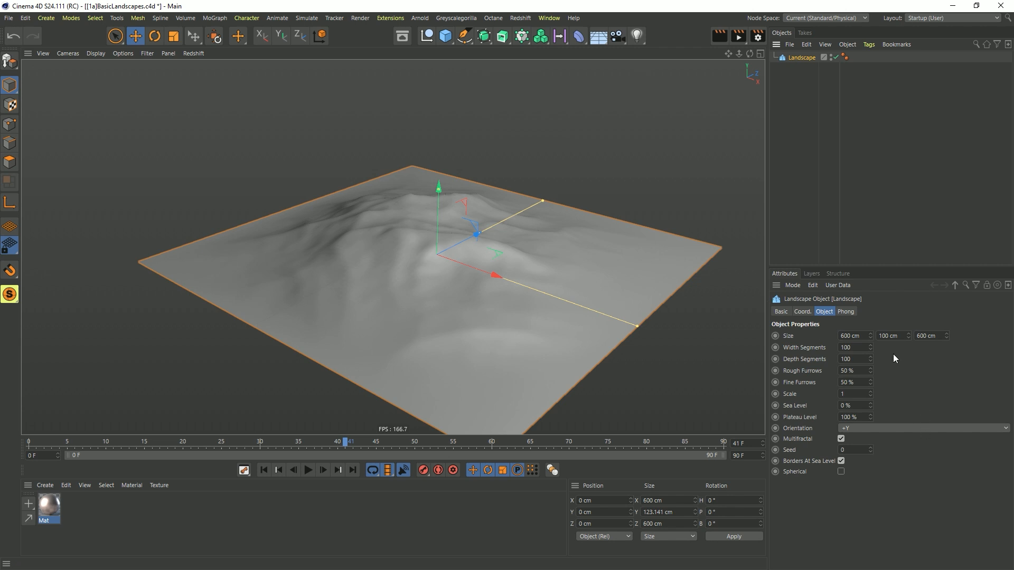
left_click(882, 337)
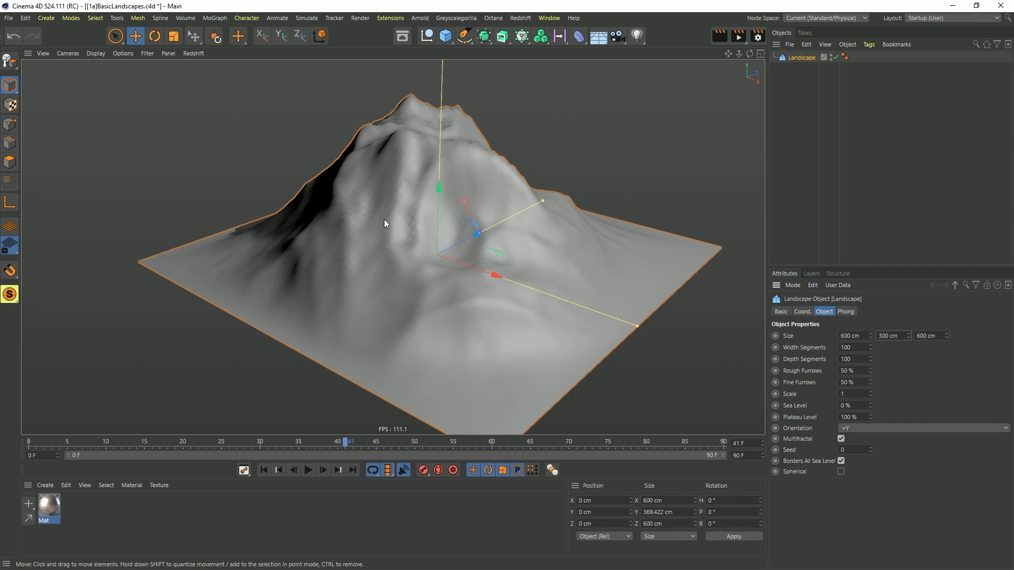
Step: Add an RKT Slicer to the scene and make the Landscape its child
left_click(384, 19)
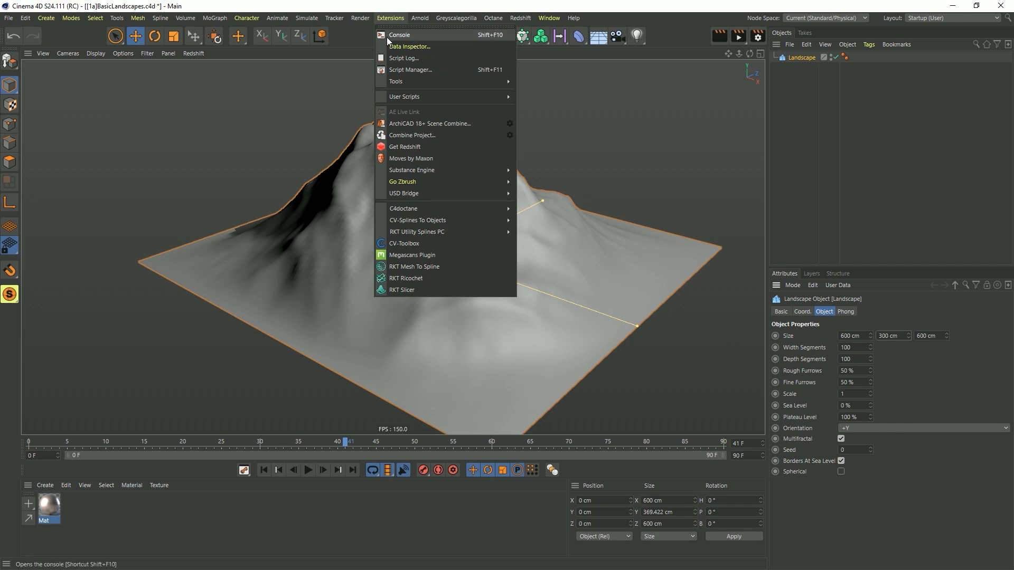
left_click(460, 290)
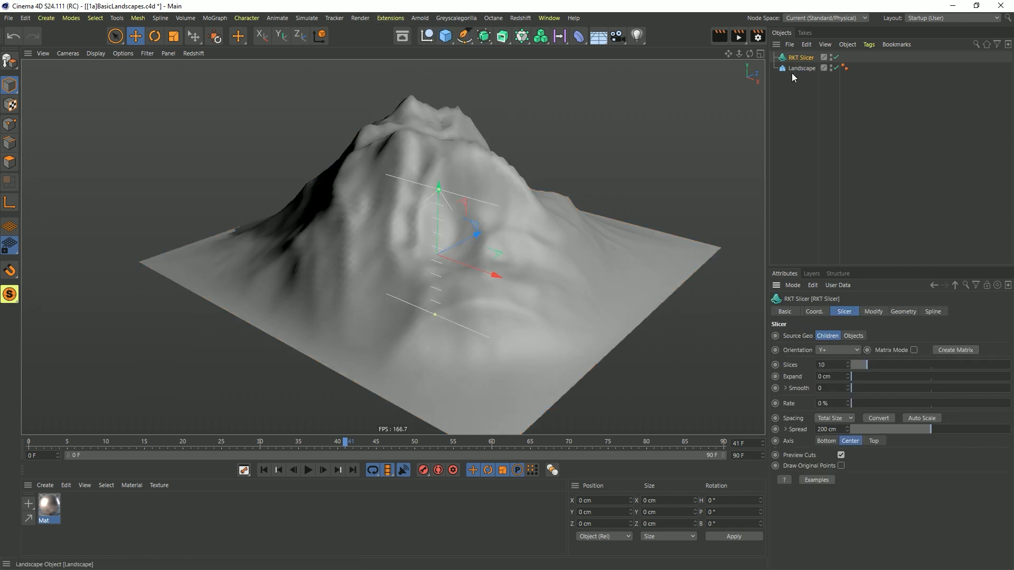
left_click_drag(797, 69, 801, 58)
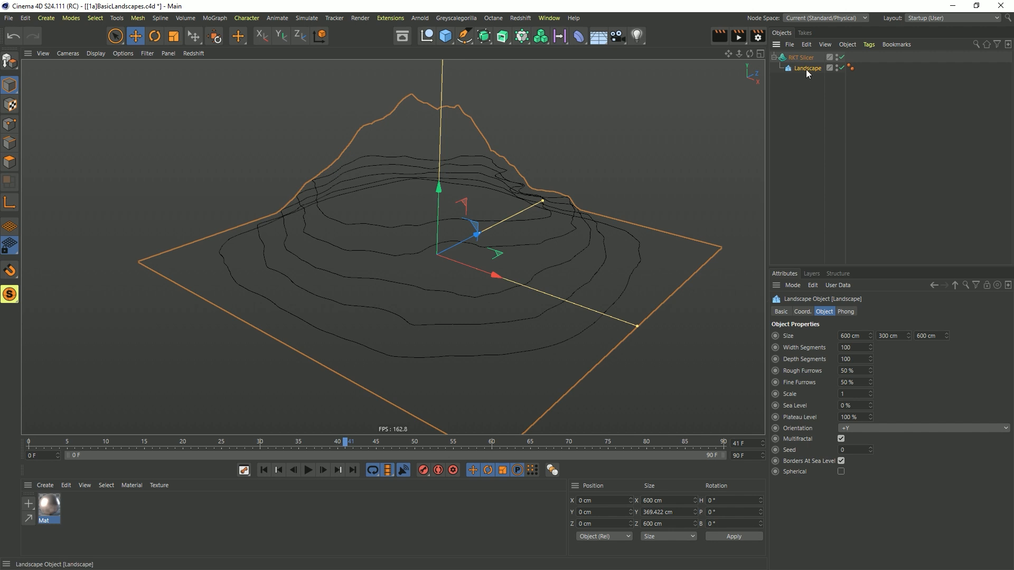
left_click(798, 128)
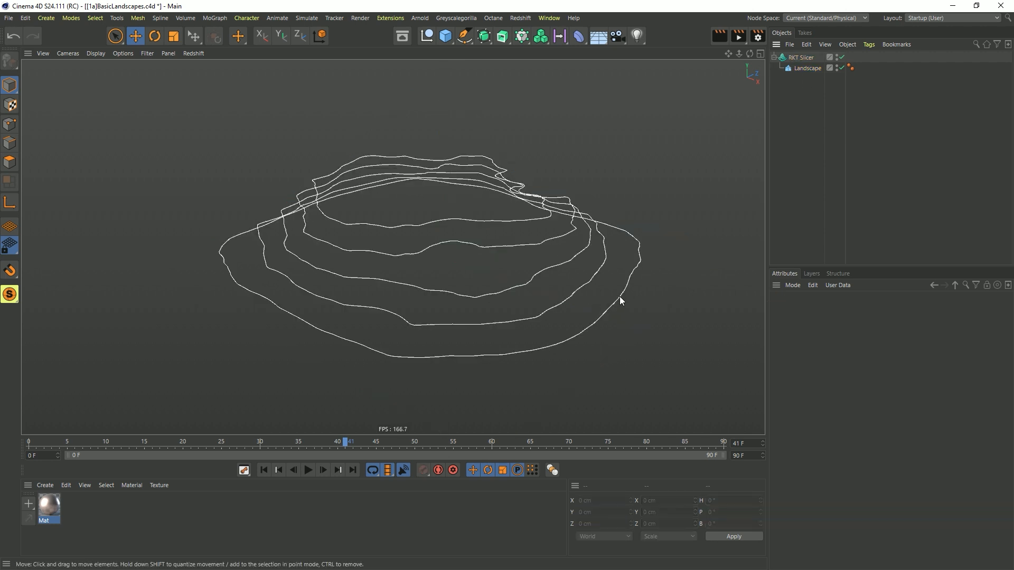
Step: Increase the RKT Slicer's number of slices to 52
left_click_drag(474, 179, 595, 314, "alt")
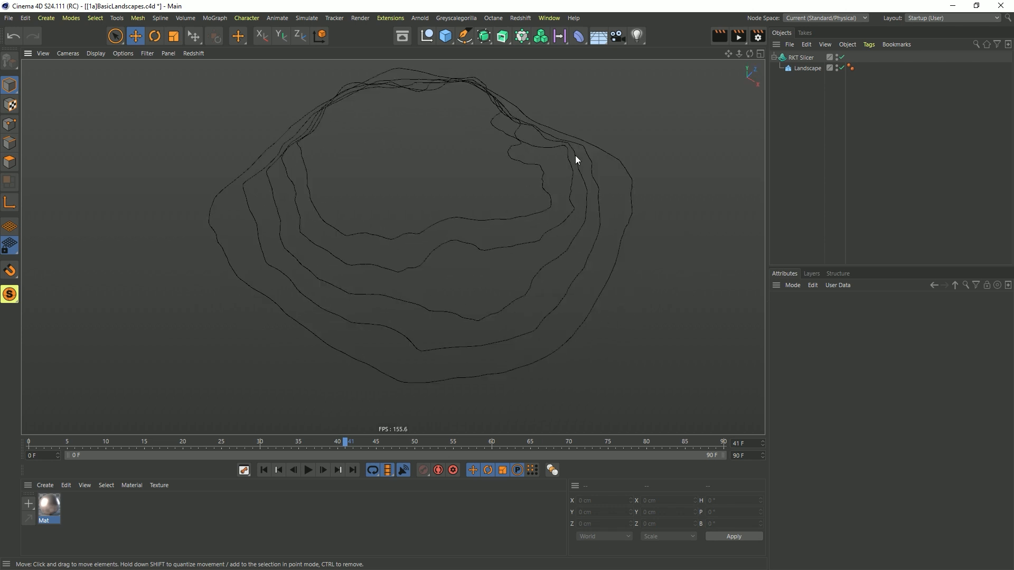
left_click_drag(584, 204, 607, 180, "alt")
left_click(800, 57)
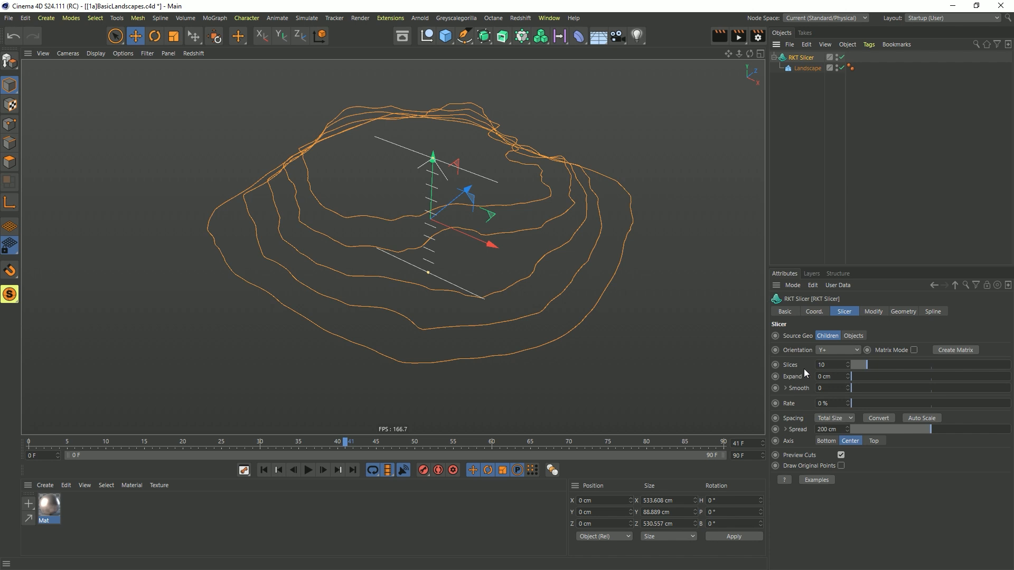
left_click_drag(571, 308, 569, 275, "alt")
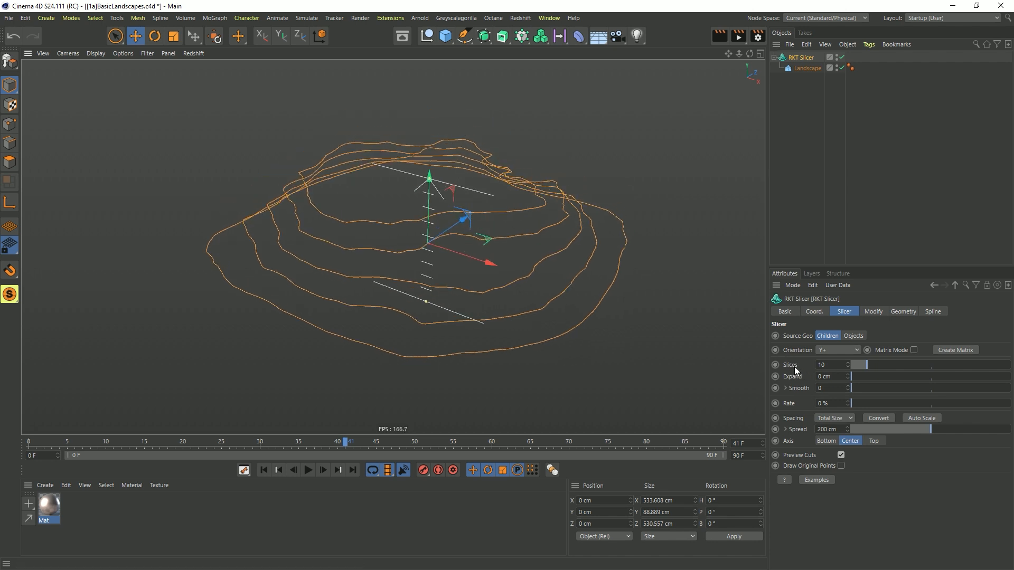
left_click_drag(877, 372, 934, 371)
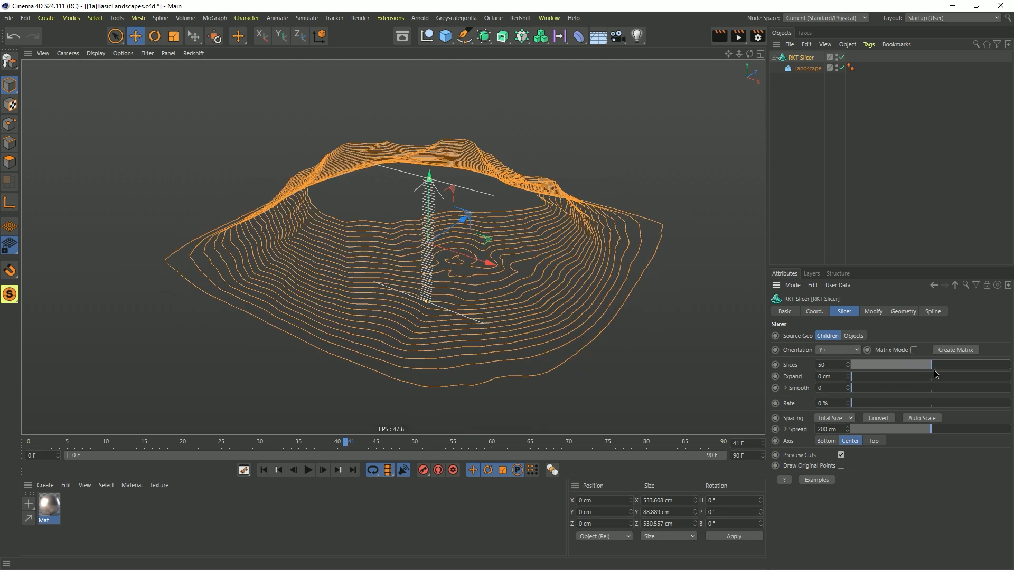
Step: Set the slicer's axis to Bottom and extend its spread to about 280 cm
left_click_drag(499, 281, 630, 256, "alt")
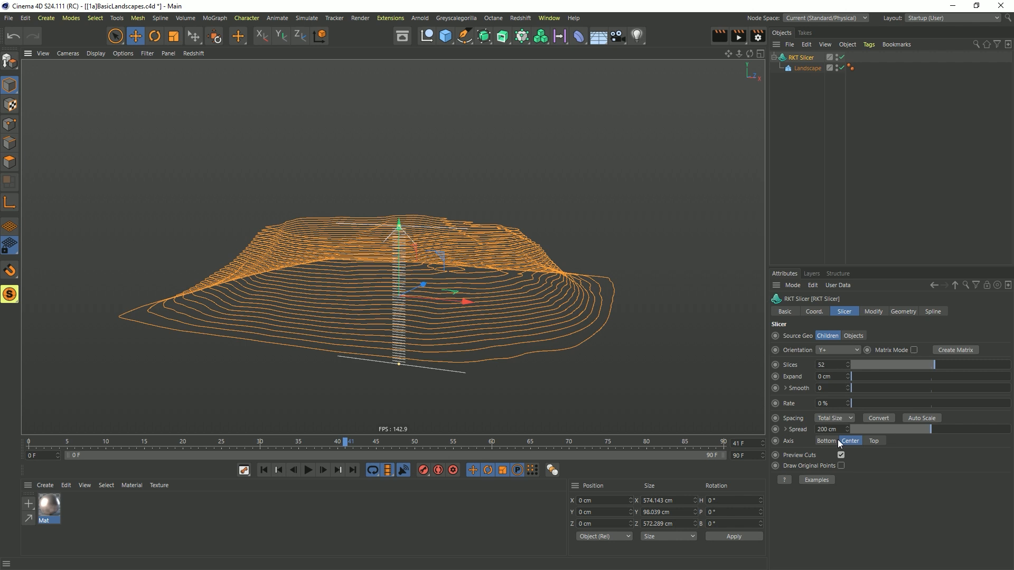
left_click(824, 441)
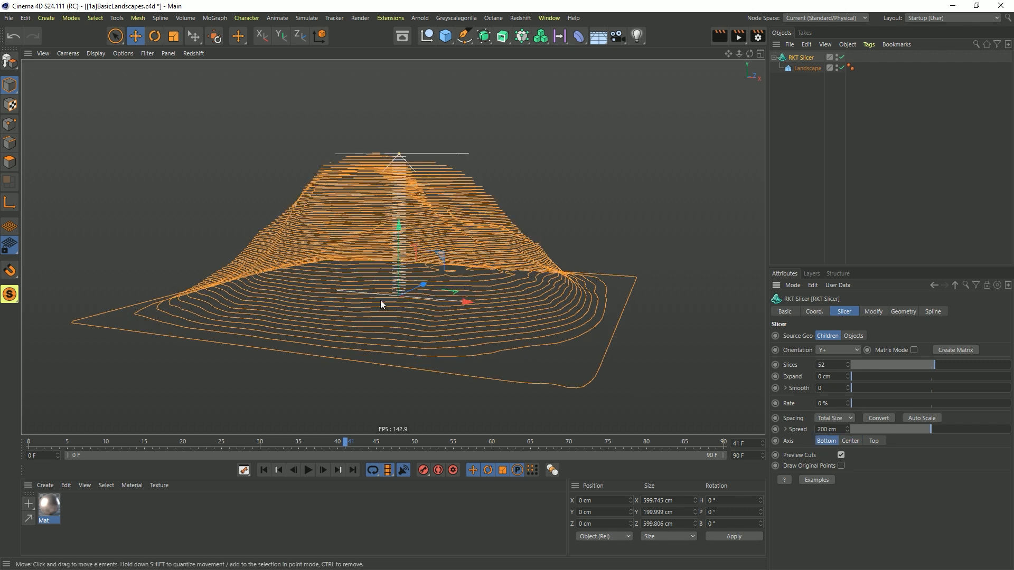
left_click_drag(398, 143, 398, 96, "alt")
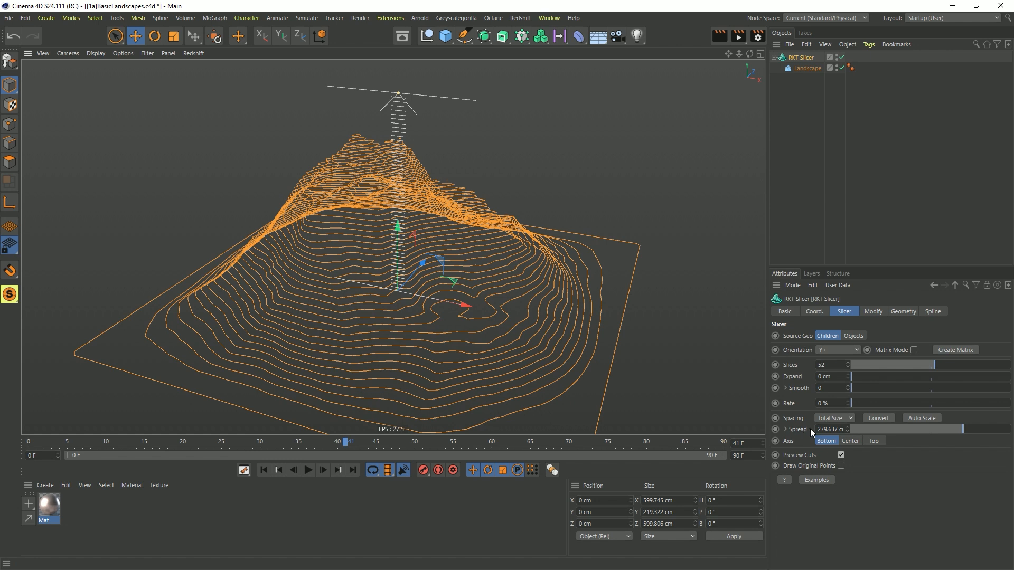
Step: Reduce the slicer to 41 slices and switch its geometry to Flat
left_click_drag(417, 273, 381, 277, "alt")
mouse_move(927, 371)
left_mouse_down()
mouse_move(879, 373)
mouse_move(917, 372)
left_mouse_up()
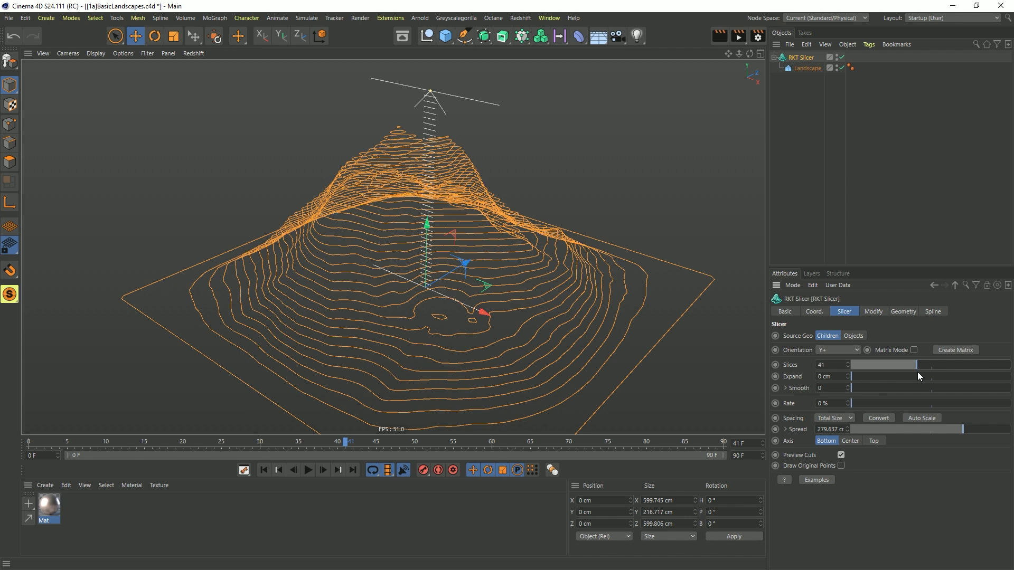
left_click(903, 312)
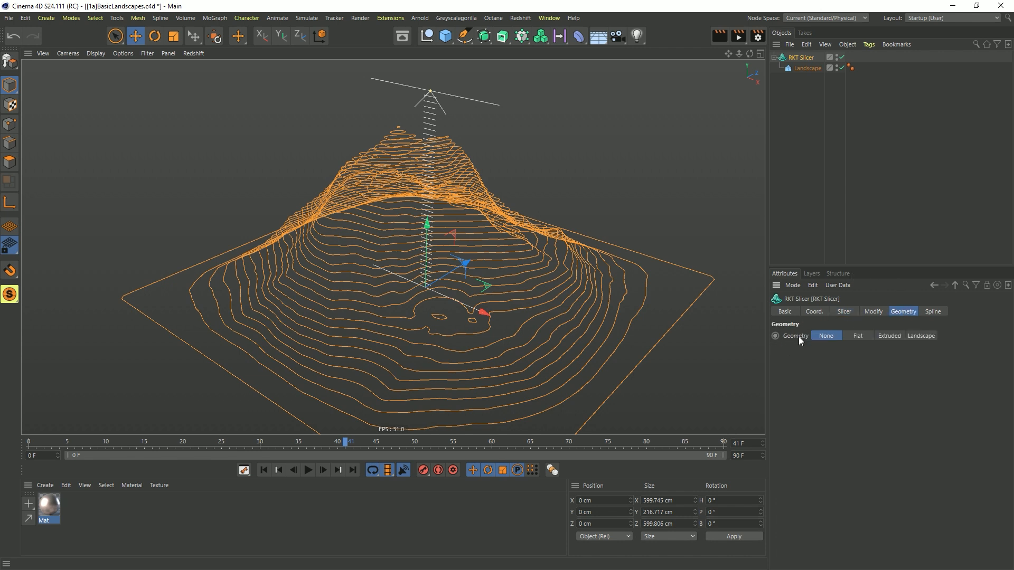
left_click(867, 336)
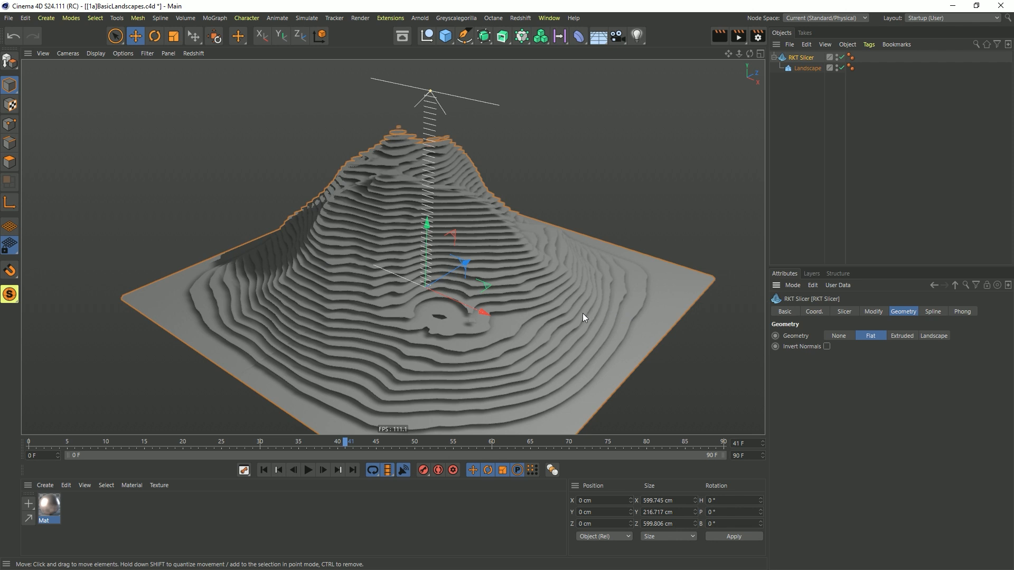
left_click_drag(495, 271, 732, 293, "alt")
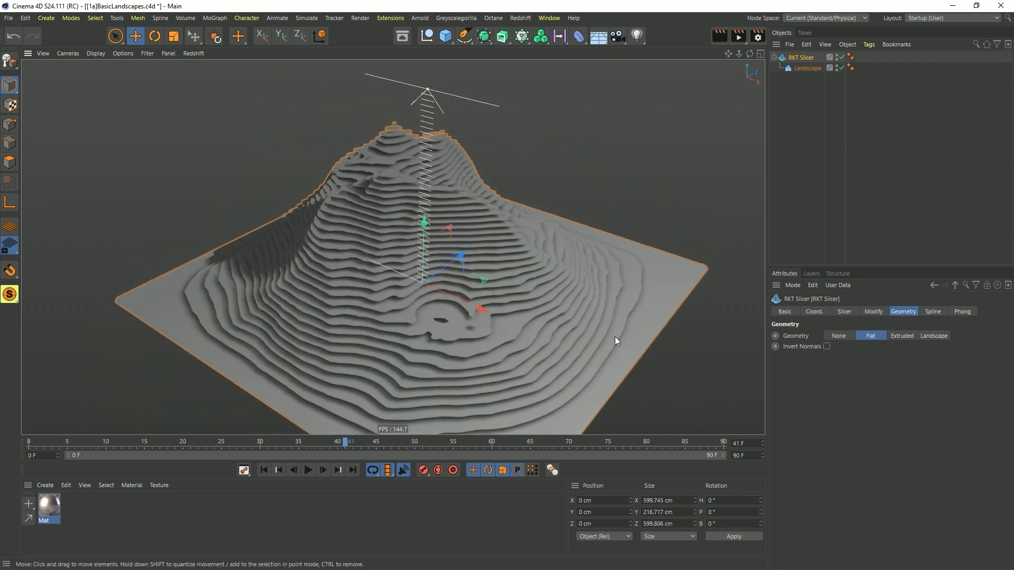
Step: Change the slicer's geometry to Extruded with a percentage-based thickness of 100 %
left_click(906, 337)
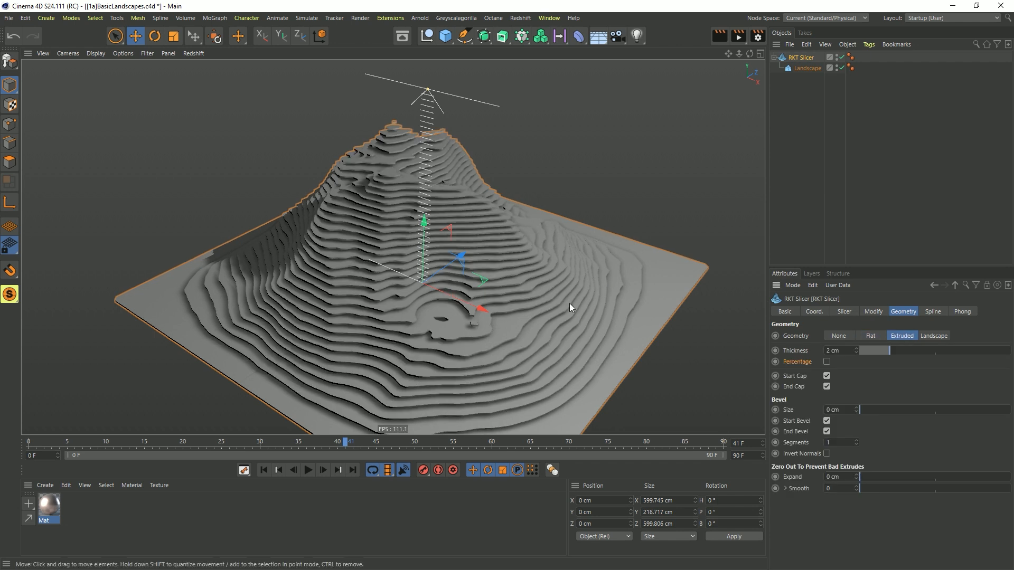
scroll(475, 290, "up", 6)
scroll(458, 278, "down", 8)
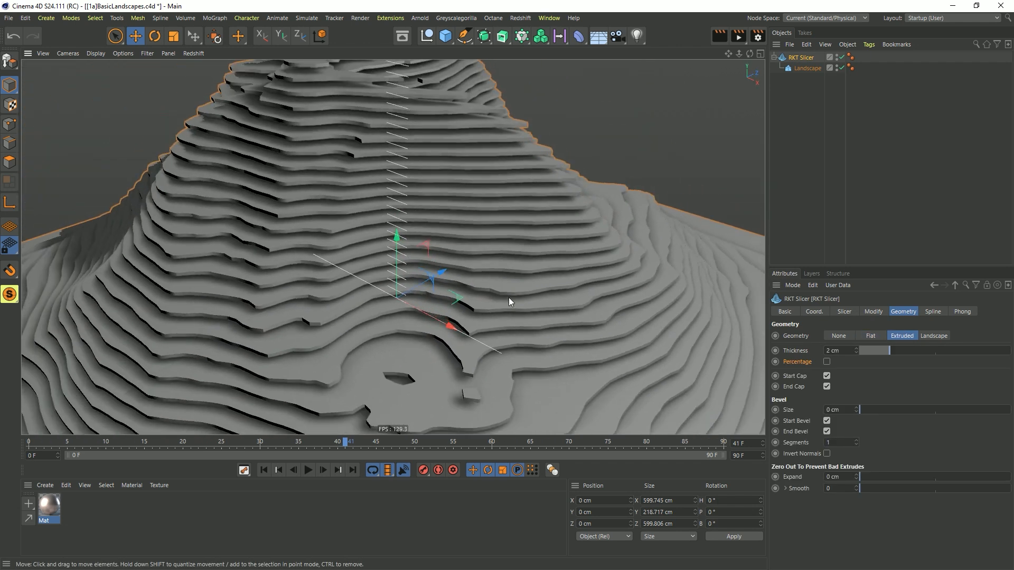
left_click(827, 362)
left_click_drag(583, 335, 588, 293, "alt")
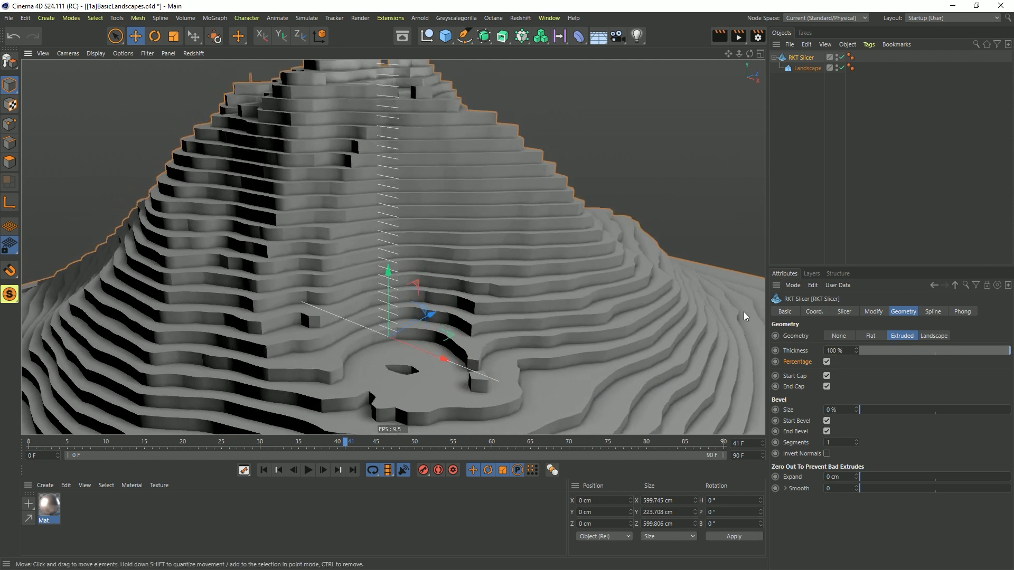
left_click_drag(982, 350, 1011, 355)
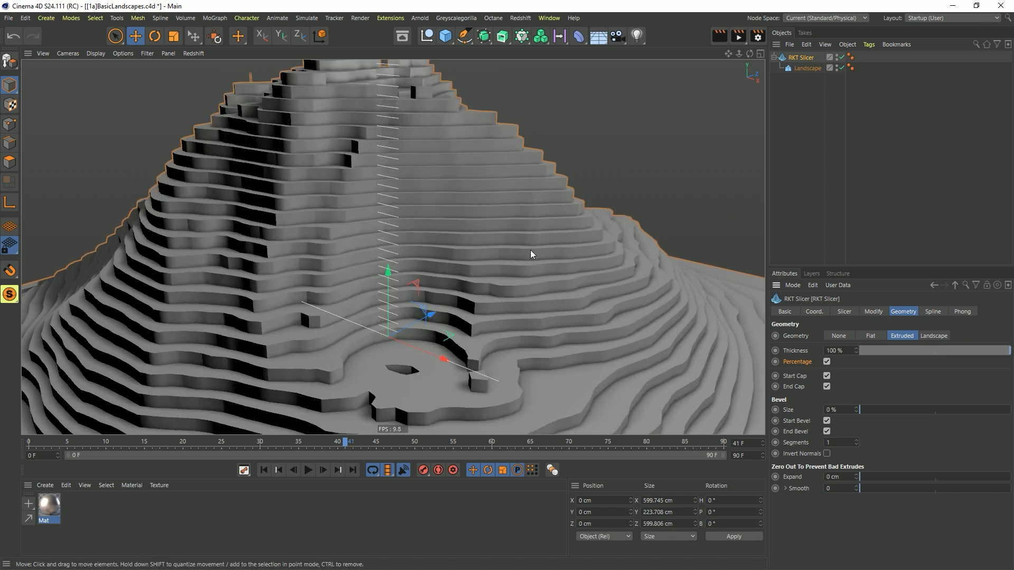
Step: Turn off the start cap of the extruded slices
left_click_drag(532, 256, 541, 286, "alt")
right_click_drag(511, 280, 559, 315, "alt")
left_click_drag(560, 314, 558, 295, "alt")
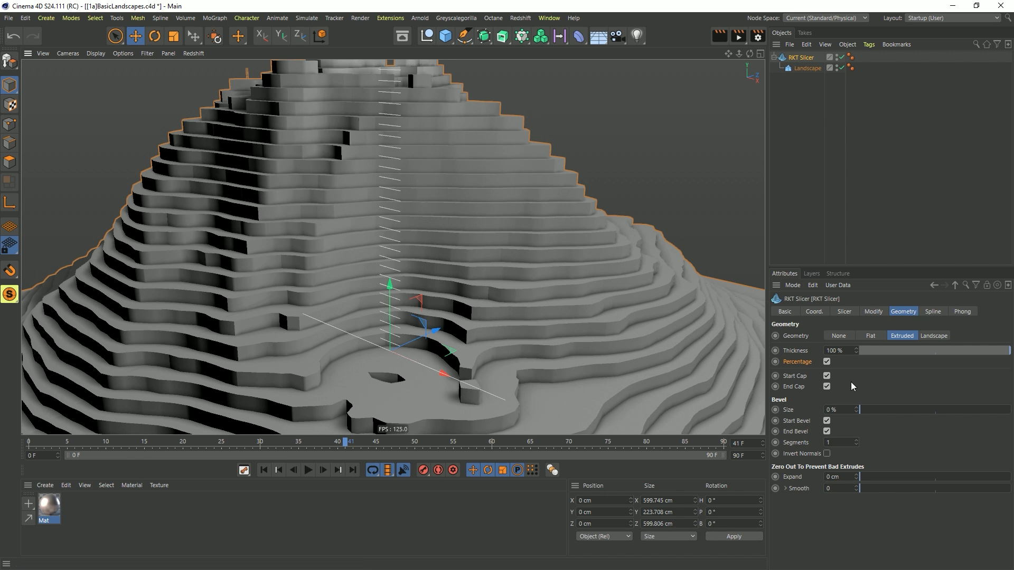
left_click(826, 376)
left_click_drag(669, 344, 618, 333, "alt")
left_click_drag(620, 257, 613, 298, "alt")
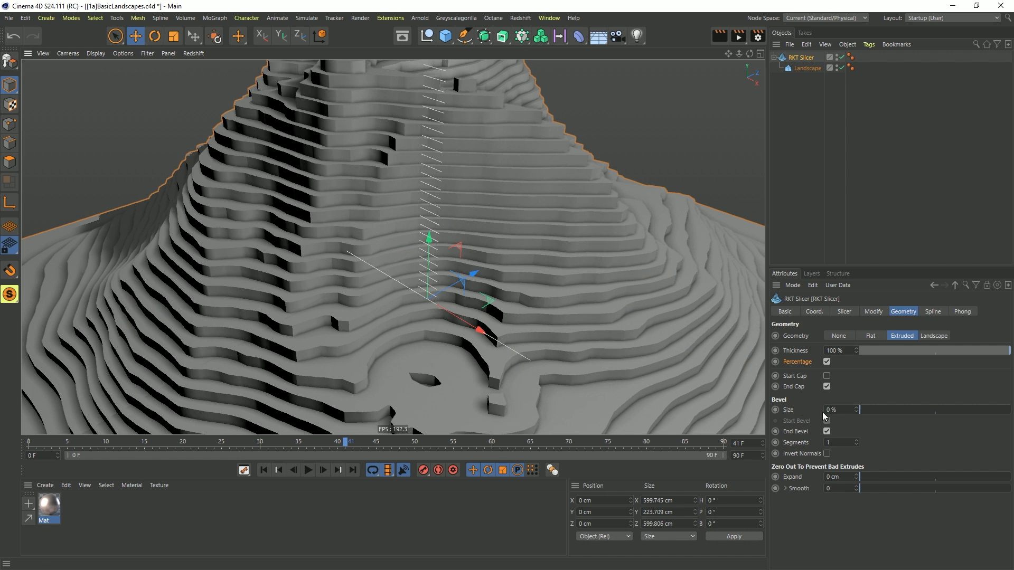
Step: Bevel the extruded slices with a size of 100 % and 4 segments
left_click_drag(864, 411, 1010, 412)
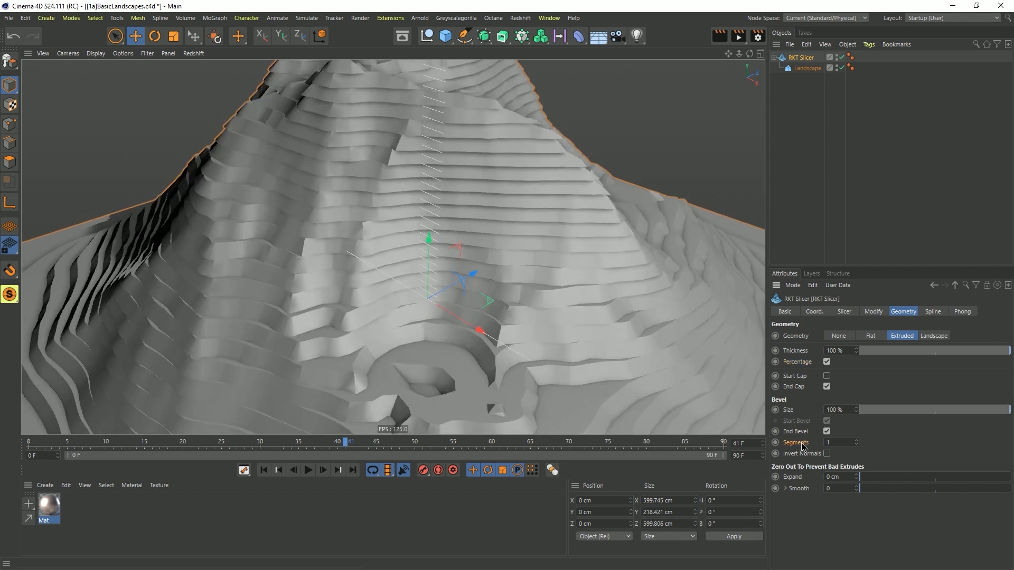
left_click(856, 441)
left_click(856, 441)
left_click(856, 441)
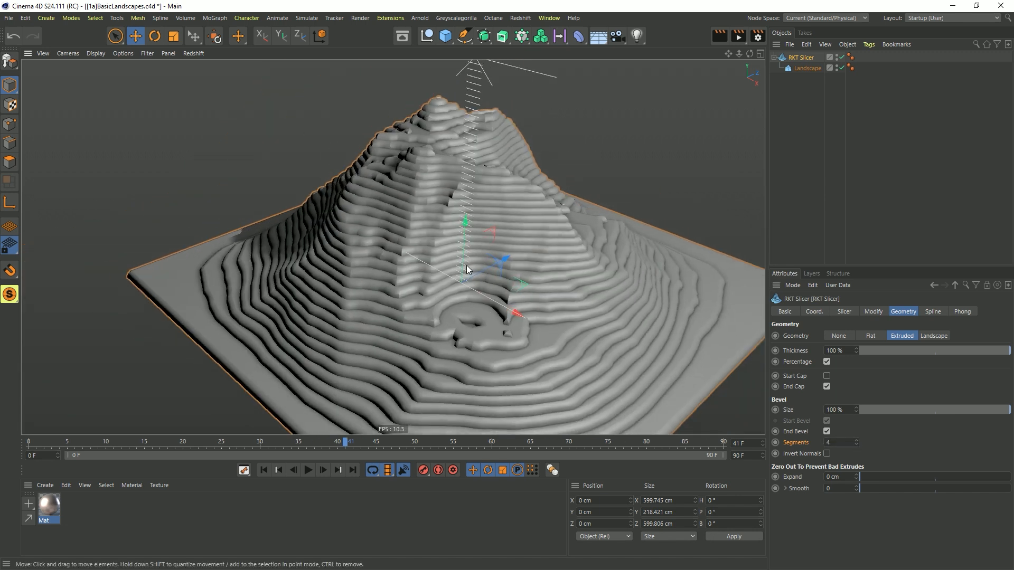
Step: Apply the Mat material to the RKT Slicer
left_click_drag(467, 265, 462, 245, "alt")
mouse_move(50, 506)
left_mouse_down()
mouse_move(477, 317)
mouse_move(798, 57)
left_mouse_up()
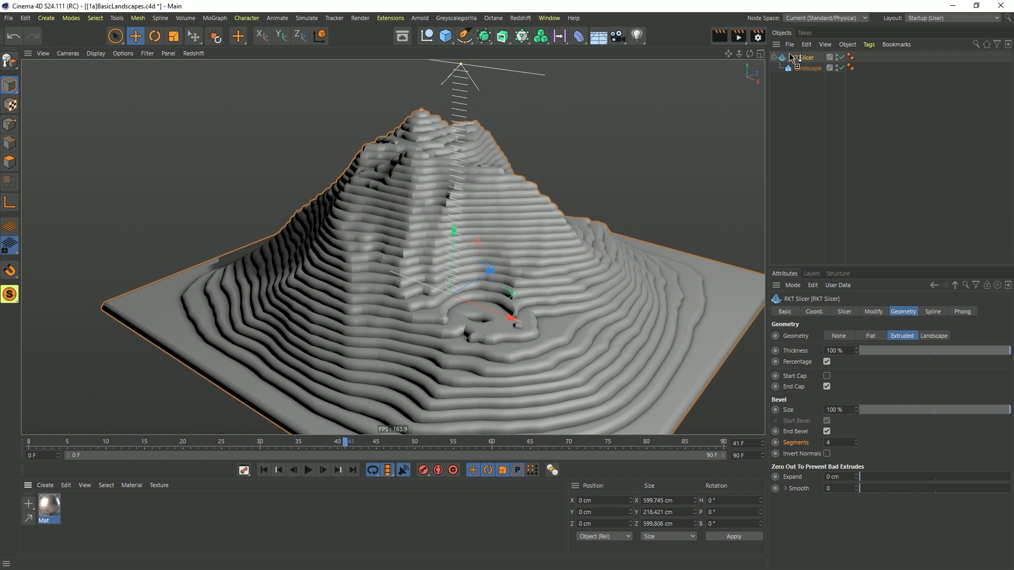
left_click_drag(507, 240, 516, 258, "alt")
right_click_drag(515, 258, 569, 248, "alt")
left_click_drag(568, 248, 533, 158, "alt")
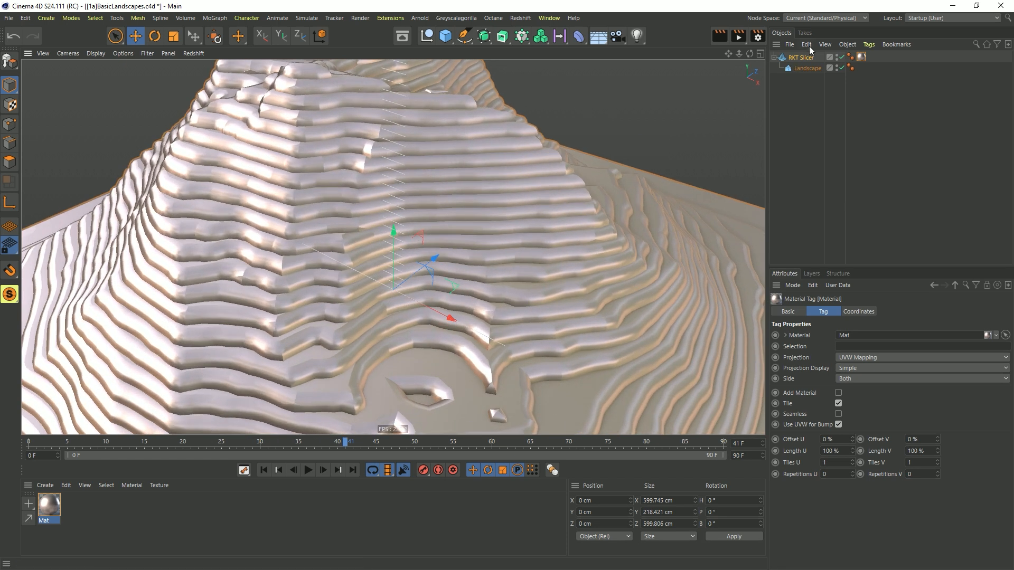
Step: Bring up the RKT Slicer's slicing settings and display mesh lines over the shading for a close look at the beveled layers
left_click(798, 58)
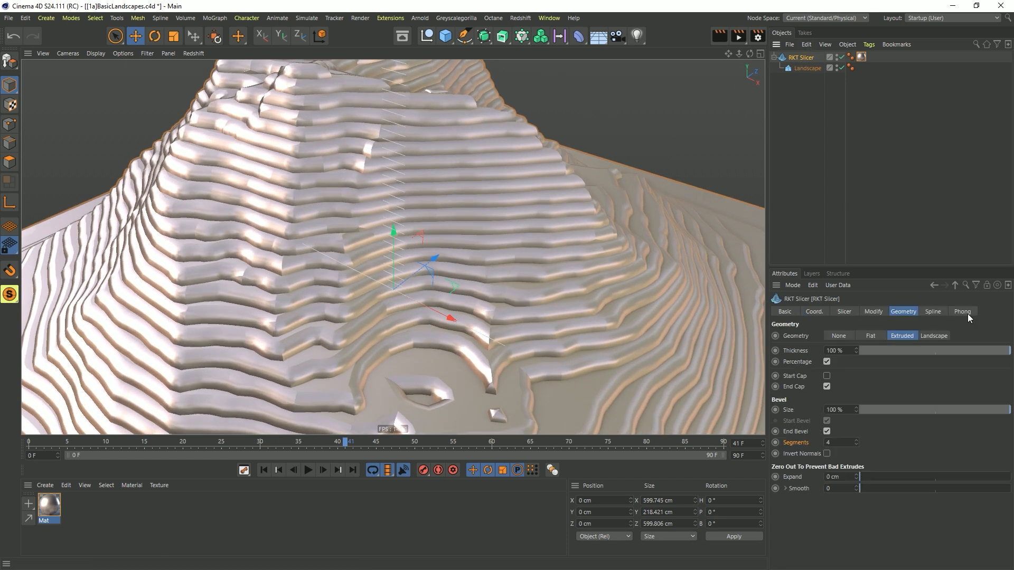
left_click(843, 311)
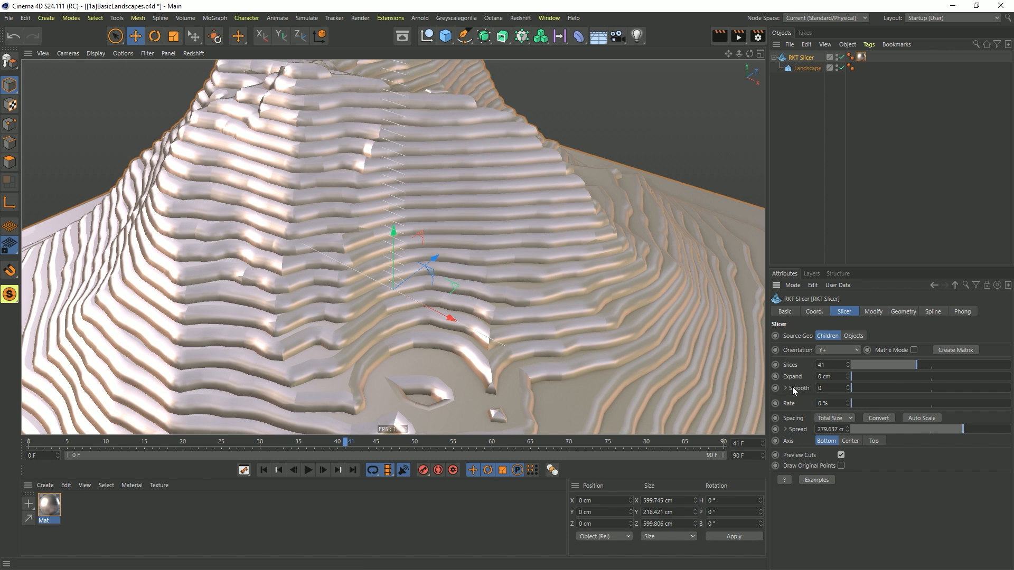
left_click_drag(554, 312, 495, 305, "alt")
right_click_drag(512, 375, 600, 338, "alt")
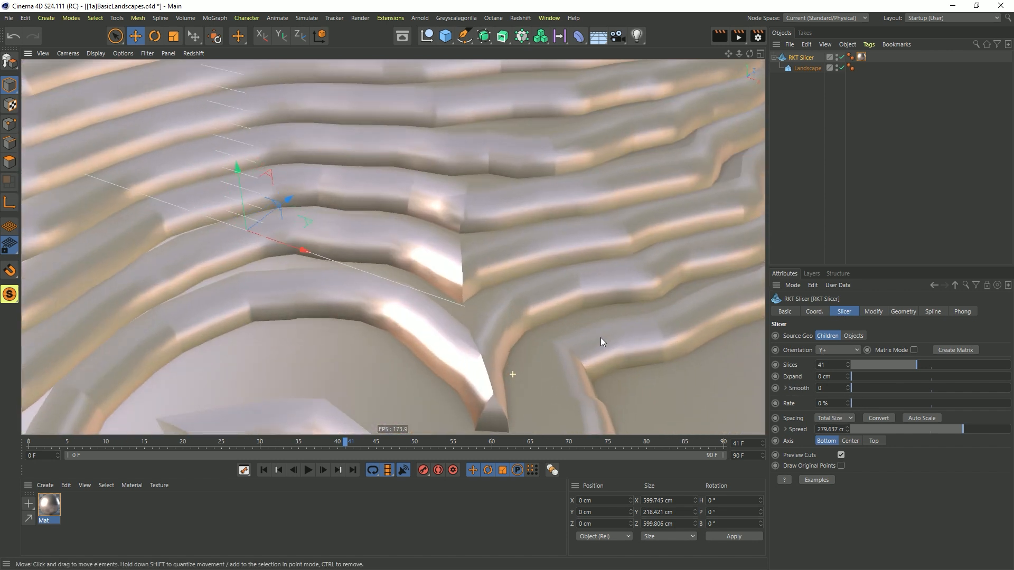
left_click_drag(500, 312, 441, 303, "alt")
middle_click_drag(569, 262, 398, 298, "alt")
right_click_drag(398, 298, 507, 261, "alt")
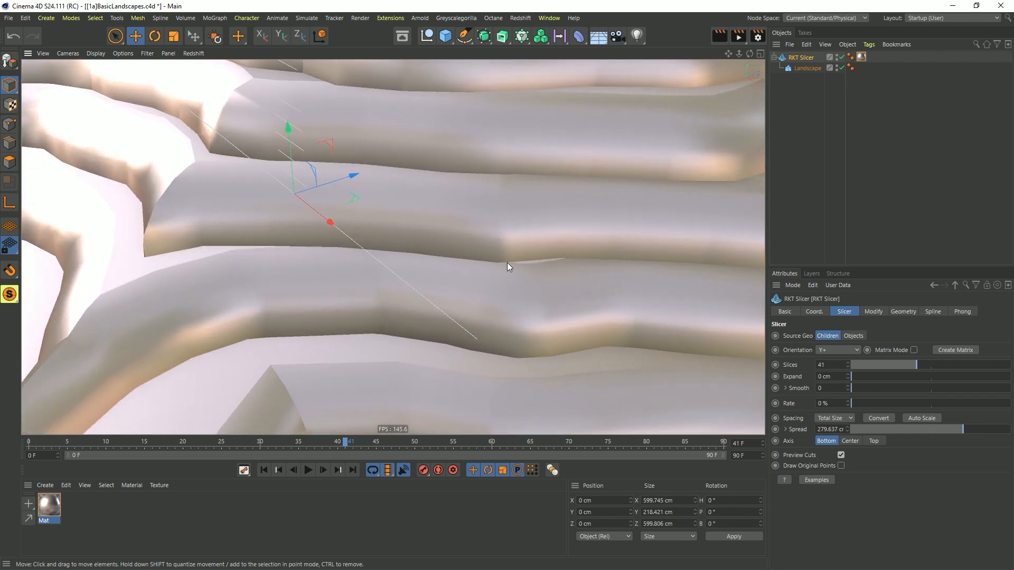
left_click_drag(228, 258, 352, 246, "alt")
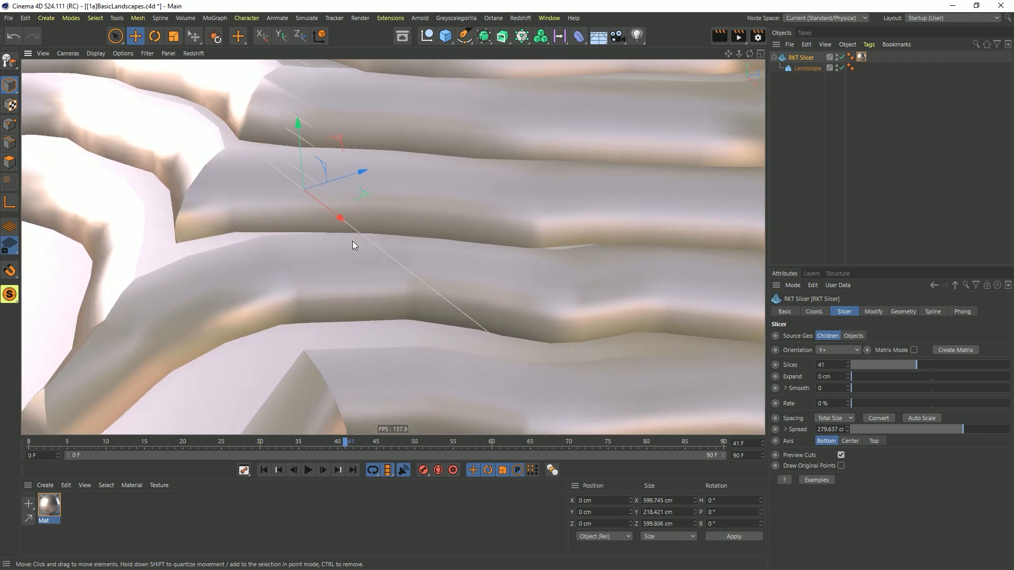
key("n")
key("b")
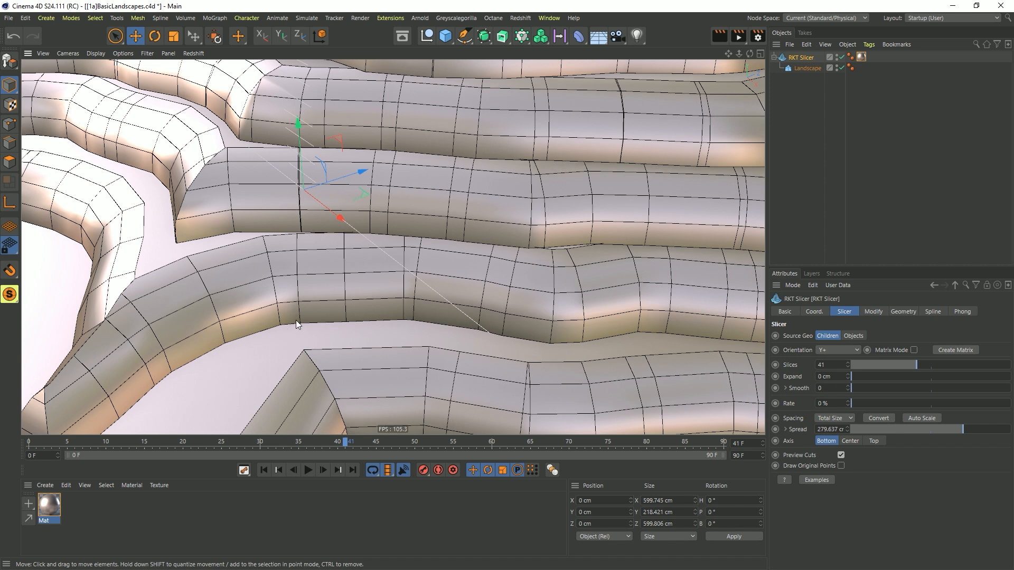
left_click_drag(296, 320, 487, 346, "alt")
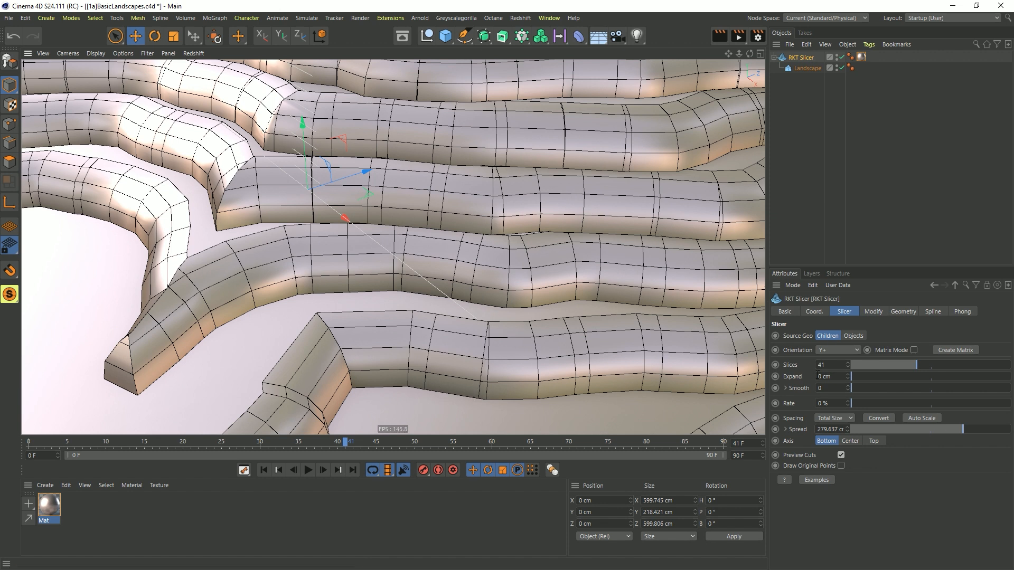
Step: Set the slice Smooth value of the RKT Slicer to 1 and inspect the evened-out mesh
left_click_drag(404, 172, 411, 198, "alt")
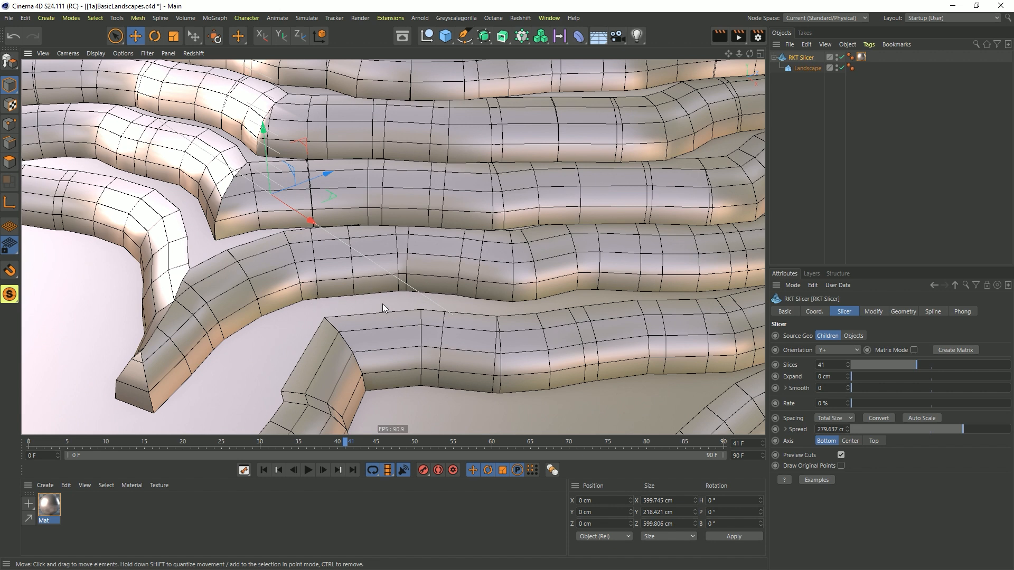
left_click(848, 386)
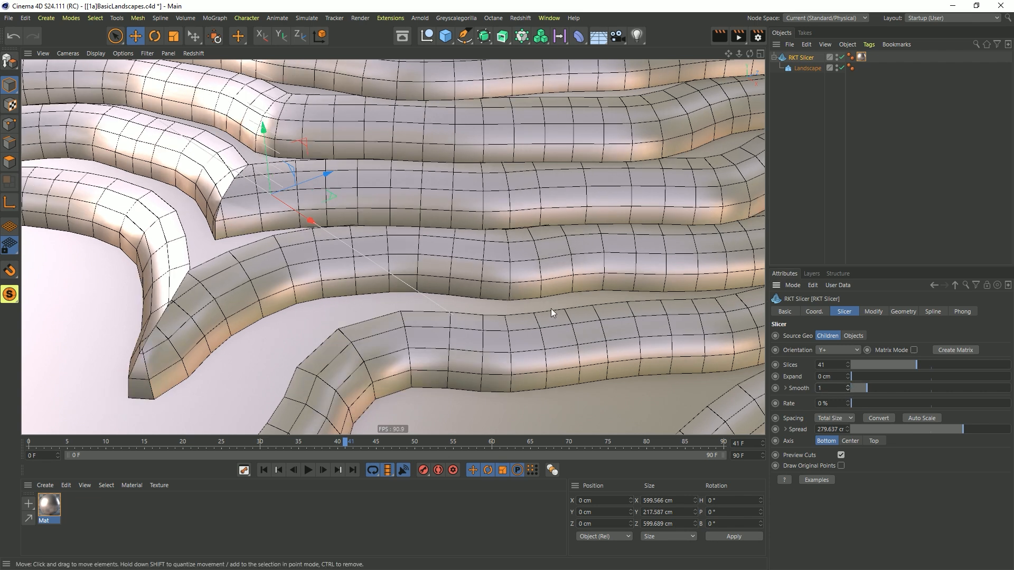
scroll(369, 301, "down", 3)
left_click_drag(370, 301, 573, 250, "alt")
scroll(460, 291, "down", 3)
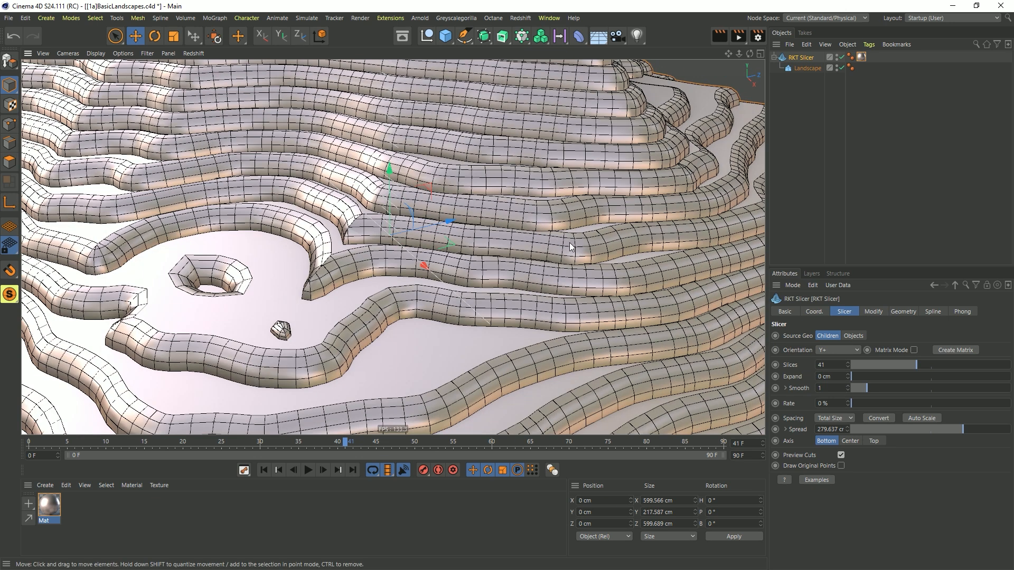
Step: Switch the viewport display to shading without mesh lines for a wider view of the layers
key("n")
key("a")
scroll(516, 279, "down", 3)
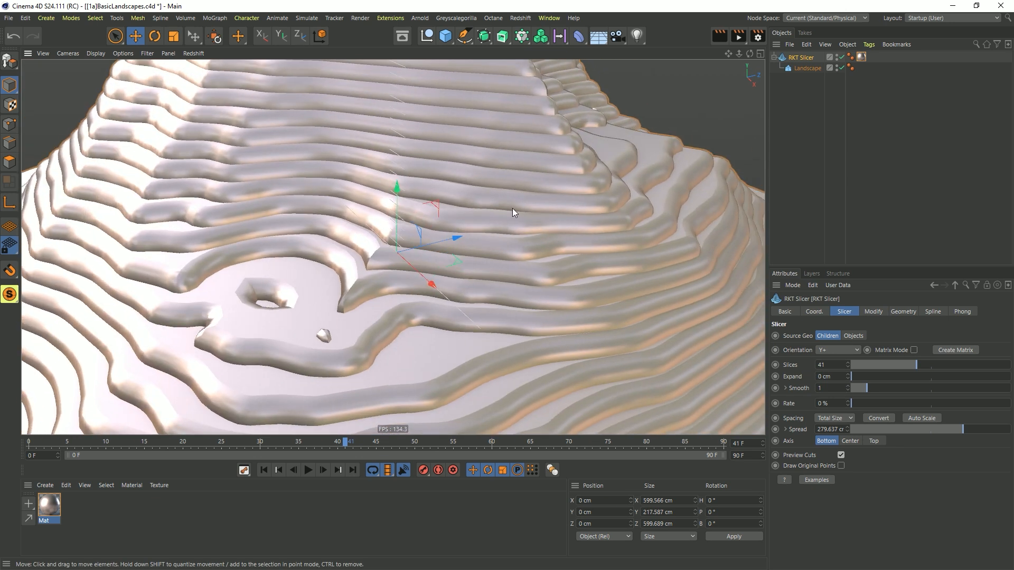
left_click_drag(496, 206, 498, 214, "alt")
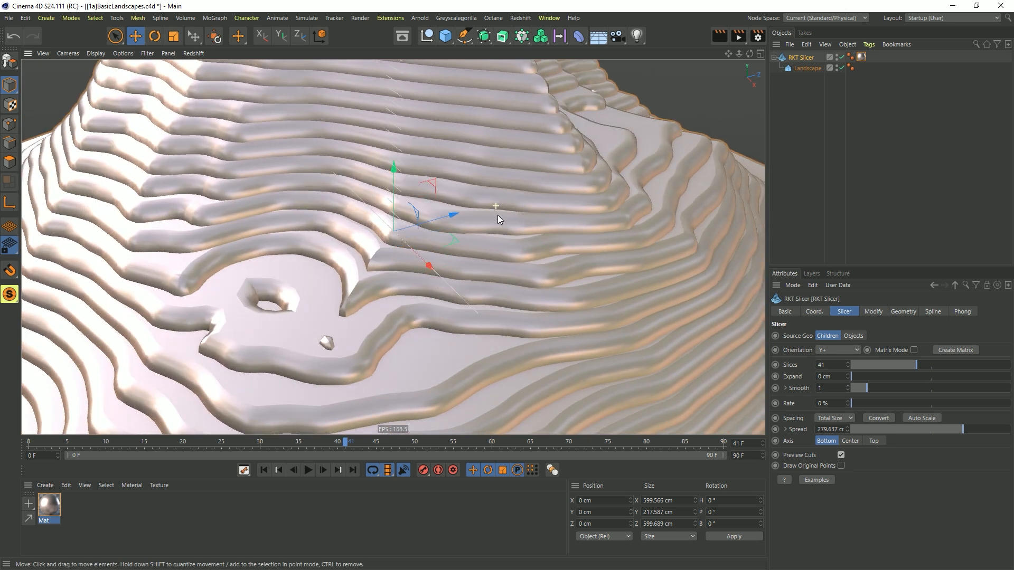
Step: Try a slice Smooth value of 3 on the whole mountain, and reset it to 0
left_click(848, 386)
left_click(848, 386)
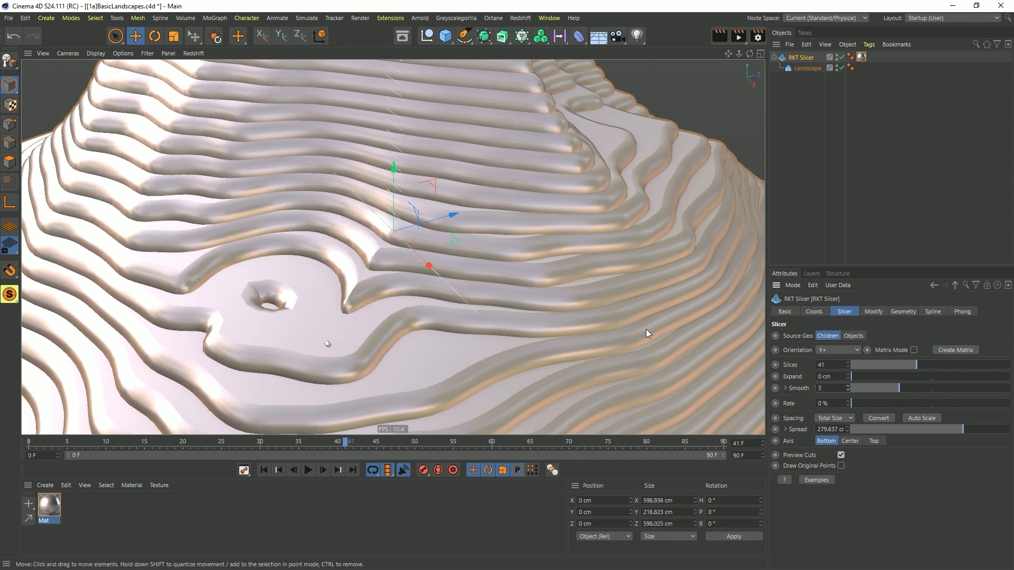
left_click_drag(496, 274, 475, 283, "alt")
right_click_drag(475, 283, 451, 252, "alt")
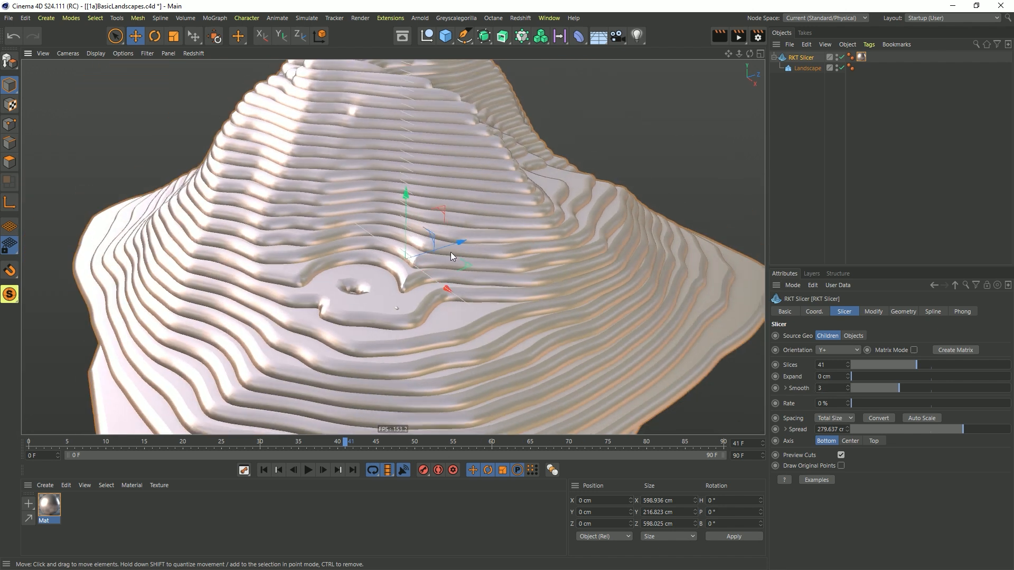
middle_click_drag(451, 252, 432, 285, "alt")
left_click_drag(432, 284, 468, 250, "alt")
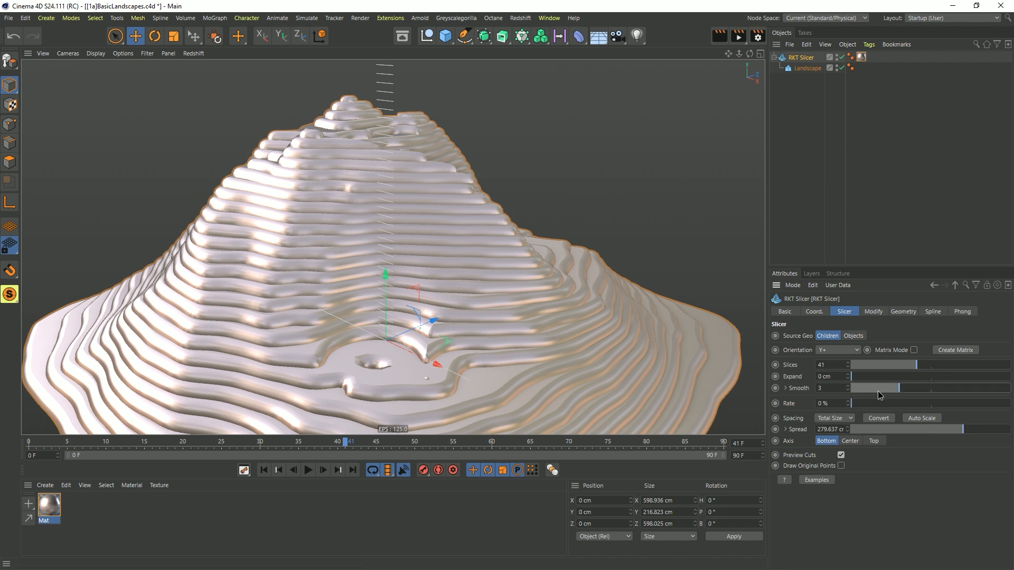
left_click_drag(877, 391, 841, 396)
Step: Set the RKT Slicer's geometry to None so it outputs only the slice splines
left_click(903, 312)
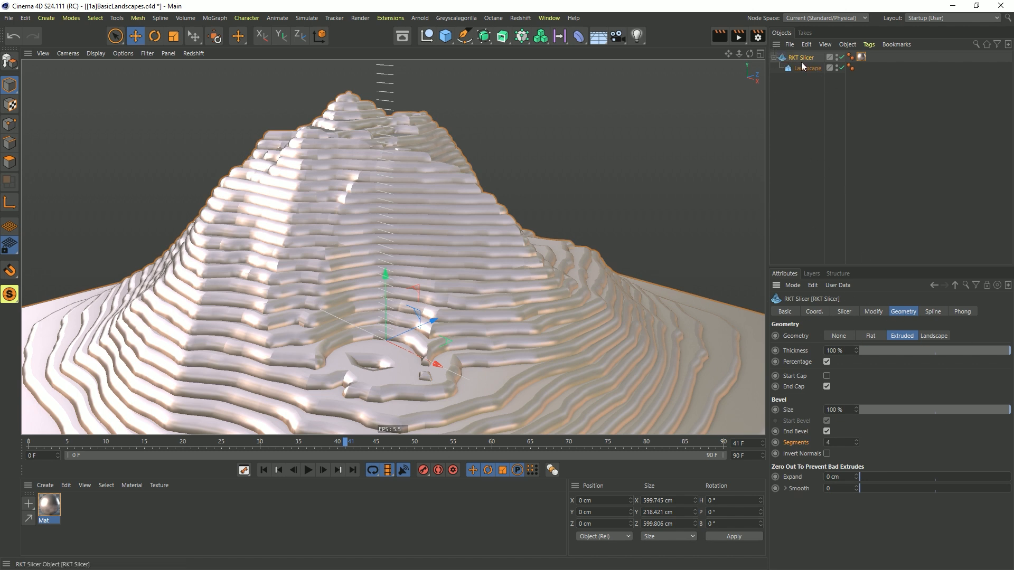
left_click(837, 336)
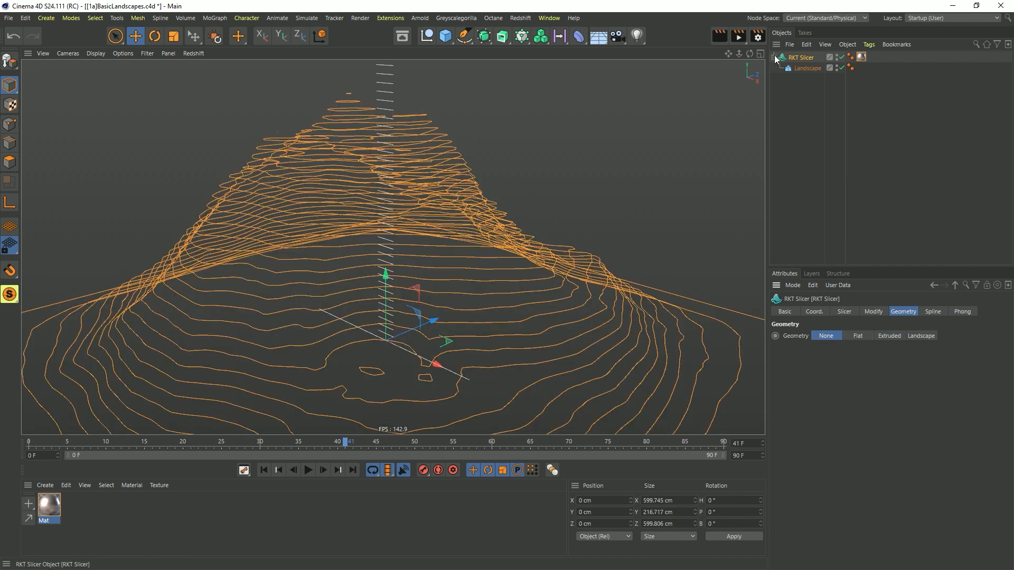
left_click_drag(419, 294, 475, 262, "alt")
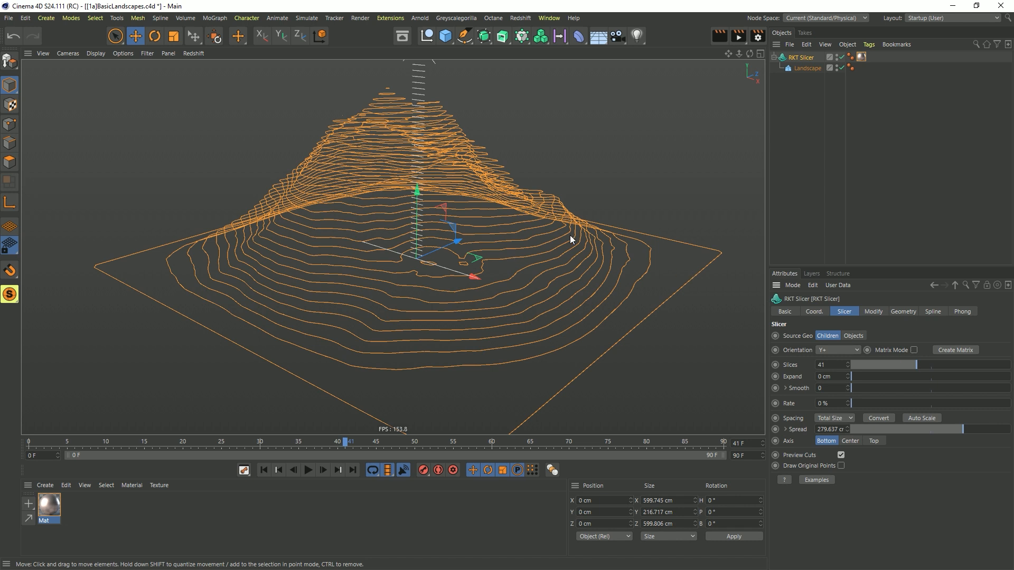
Step: Expand the slice splines outward by 14.59 cm, viewing the contours around the crater up close
left_click_drag(496, 247, 557, 270, "alt")
scroll(473, 245, "up", 5)
left_click_drag(429, 265, 447, 255, "alt")
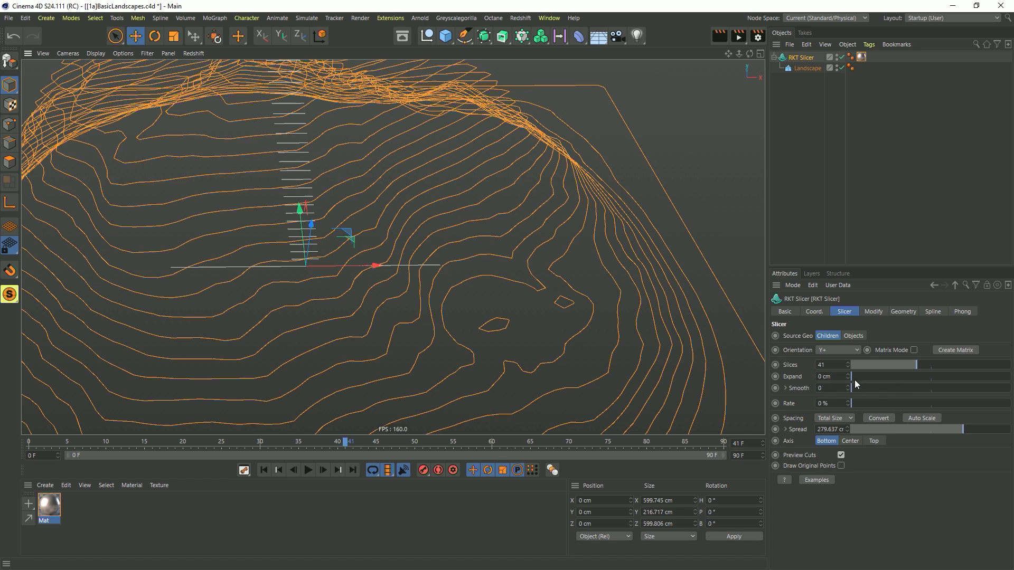
left_click_drag(854, 376, 848, 305)
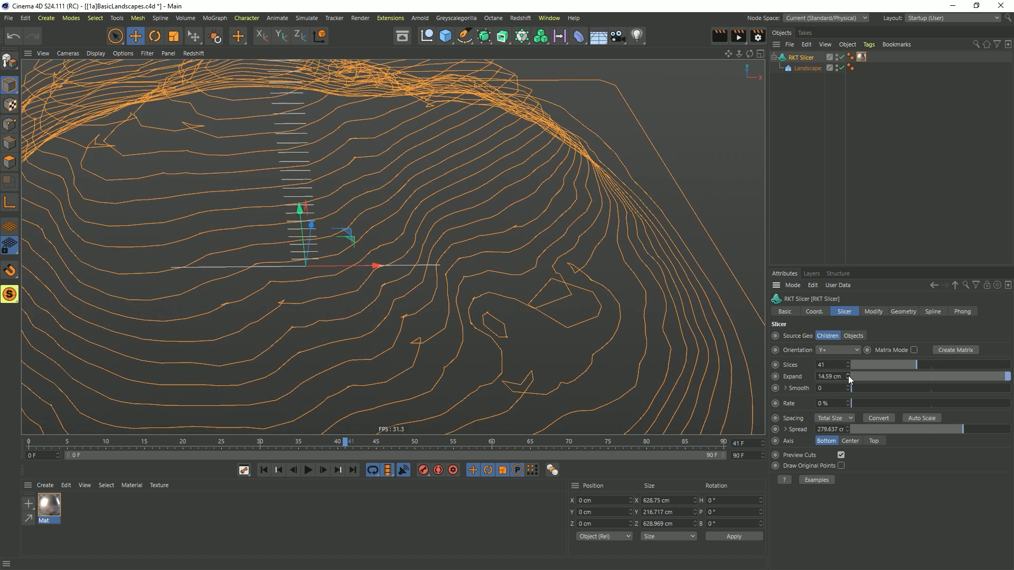
Step: Shrink the slice splines inward with an Expand value of -7.77 cm
right_click(846, 376)
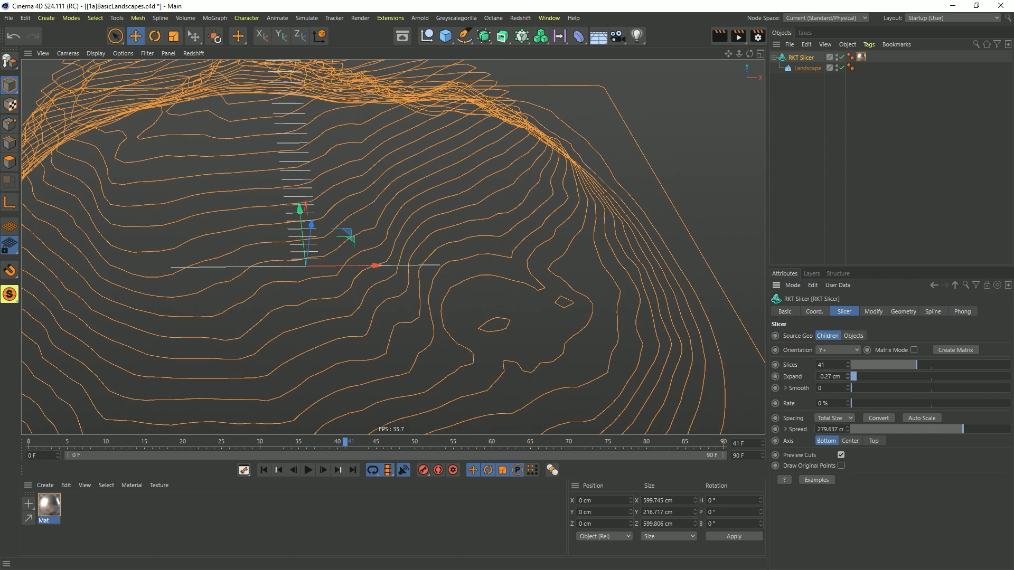
left_click_drag(848, 377, 848, 396)
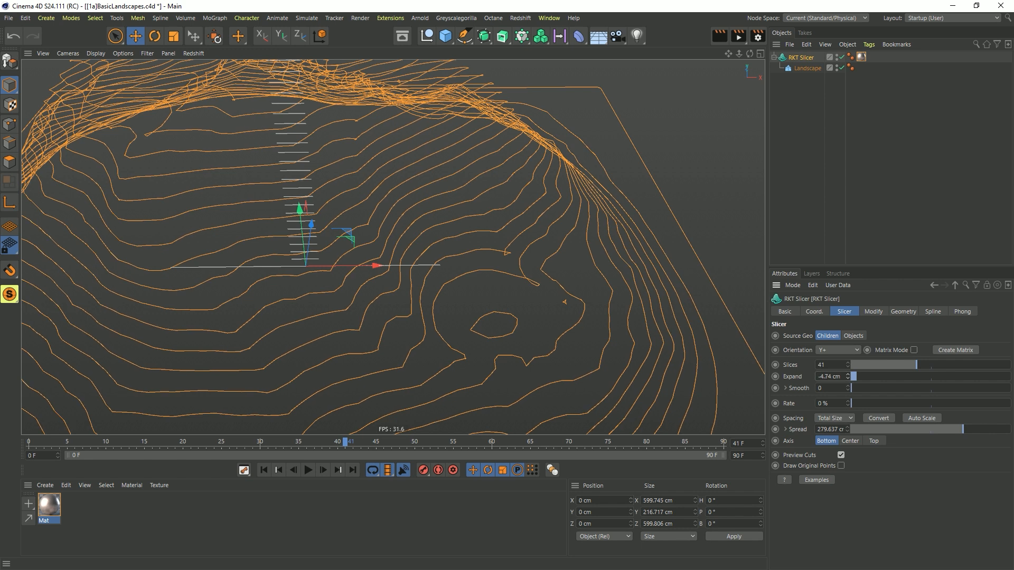
left_click_drag(848, 400, 849, 416)
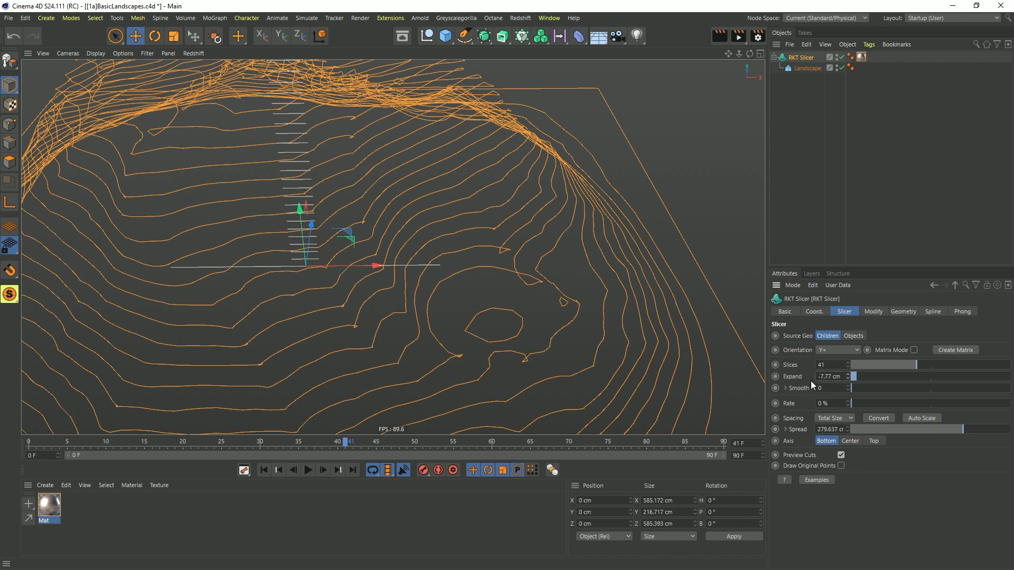
Step: Smooth the shrunken slice splines by 4, and reset both Smooth and Expand to 0
left_click_drag(851, 389, 895, 388)
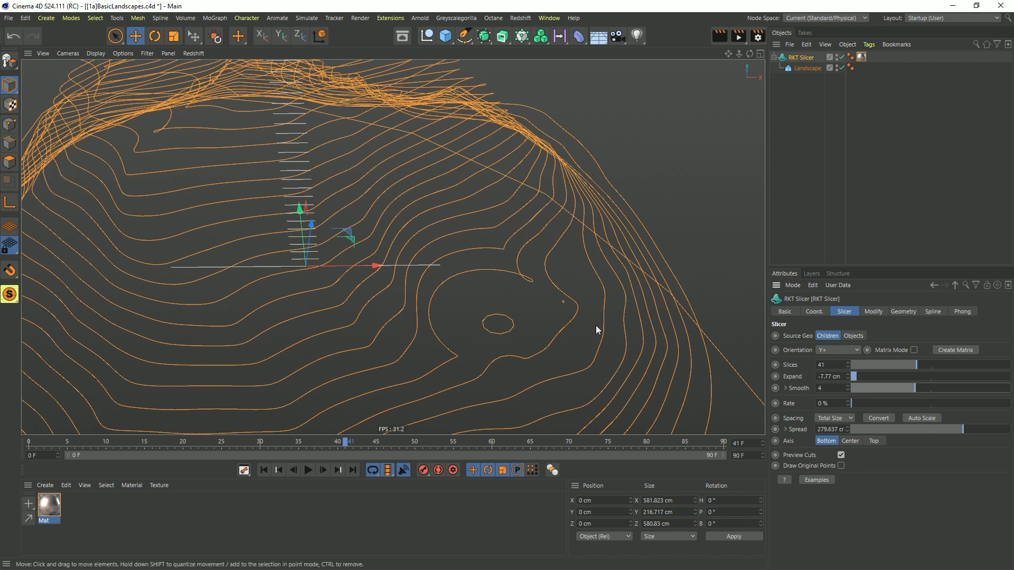
left_click_drag(901, 390, 827, 379)
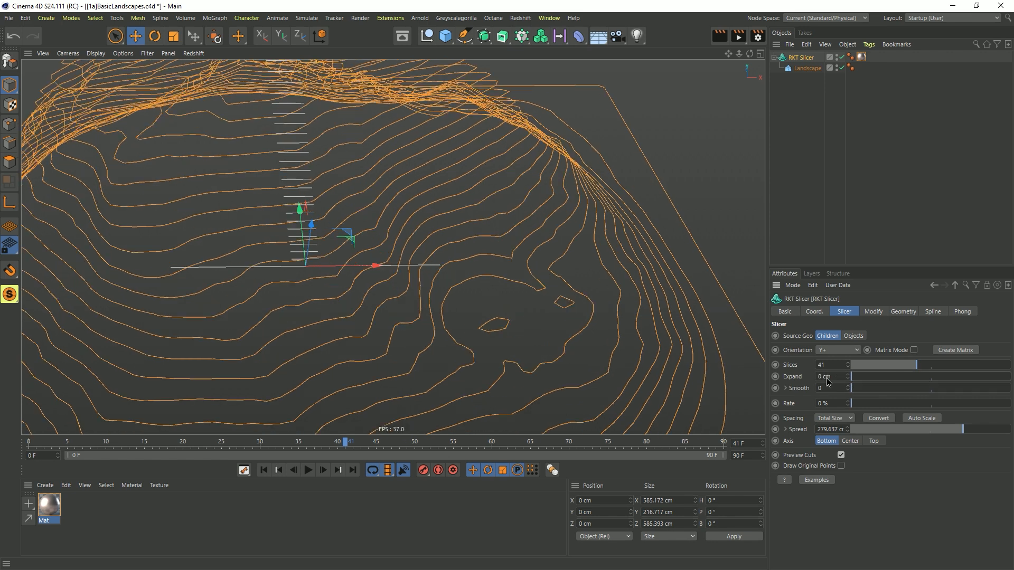
left_click_drag(476, 264, 437, 251, "alt")
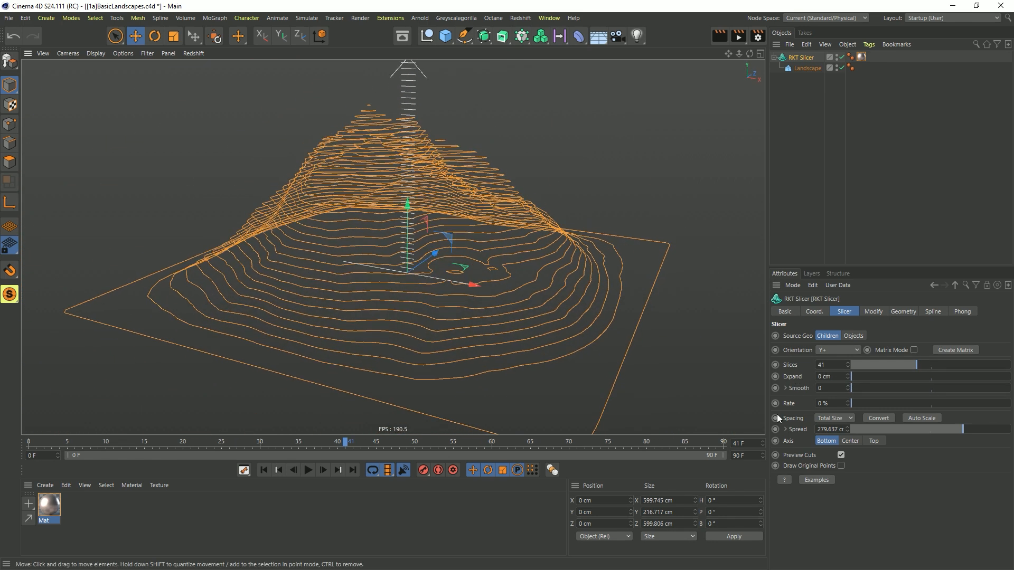
Step: Play the animation with a slice Rate of 5 % and set the Spread Variation to 100 %
left_click(309, 471)
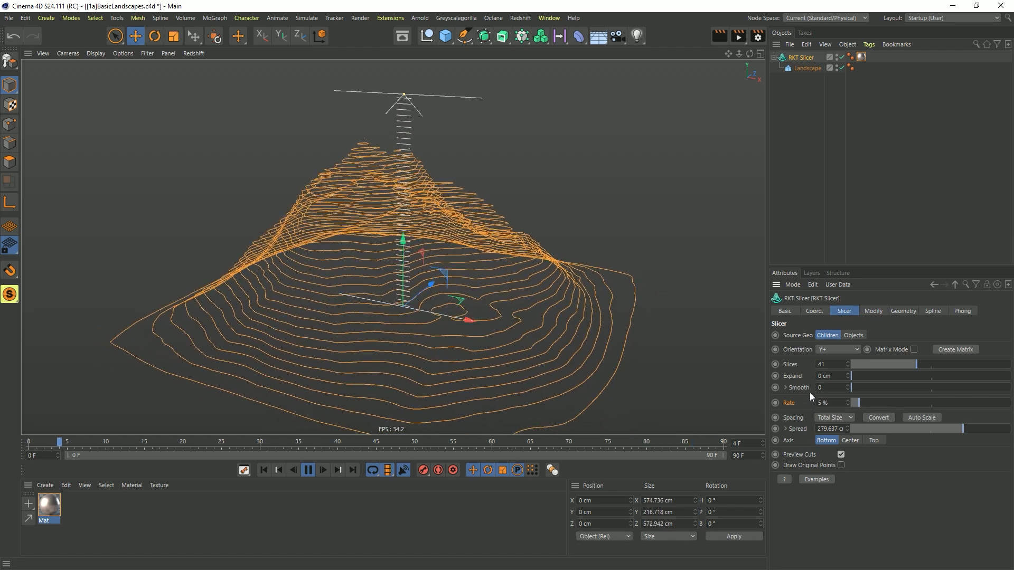
left_click(785, 430)
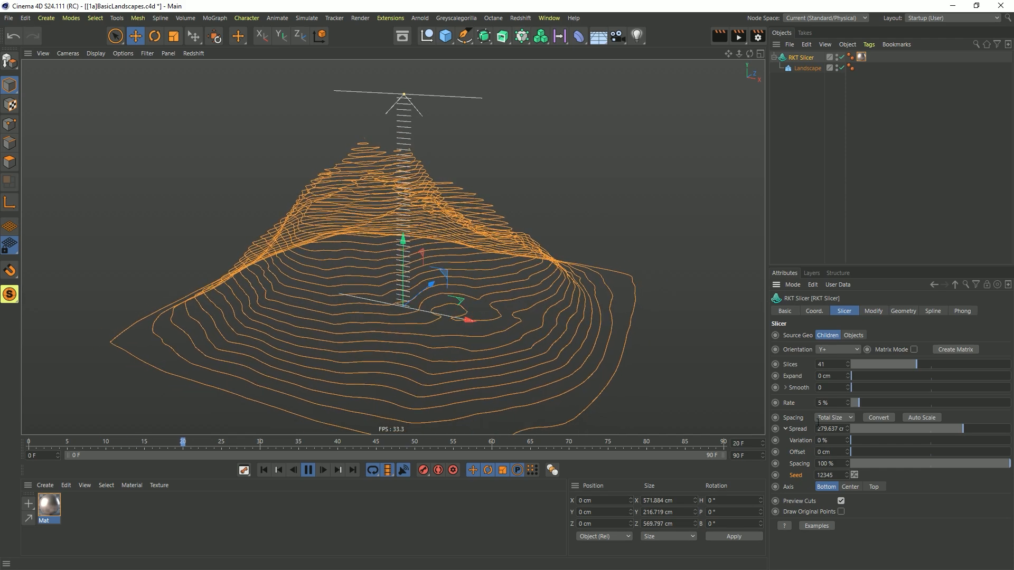
left_click(803, 440)
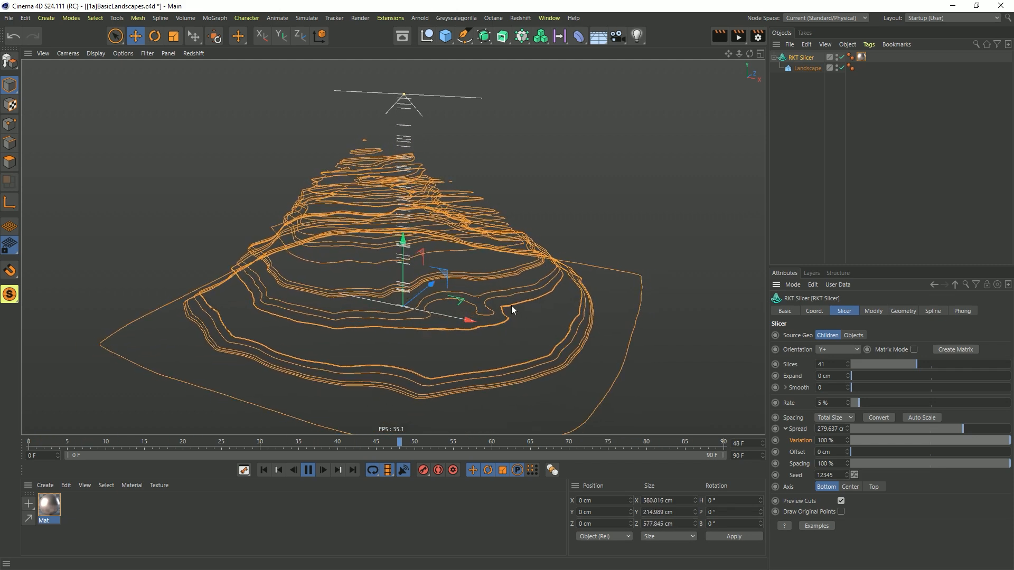
Step: Try different seeds for the slice spacing variation and randomize the Seed to 66684
left_click(847, 473)
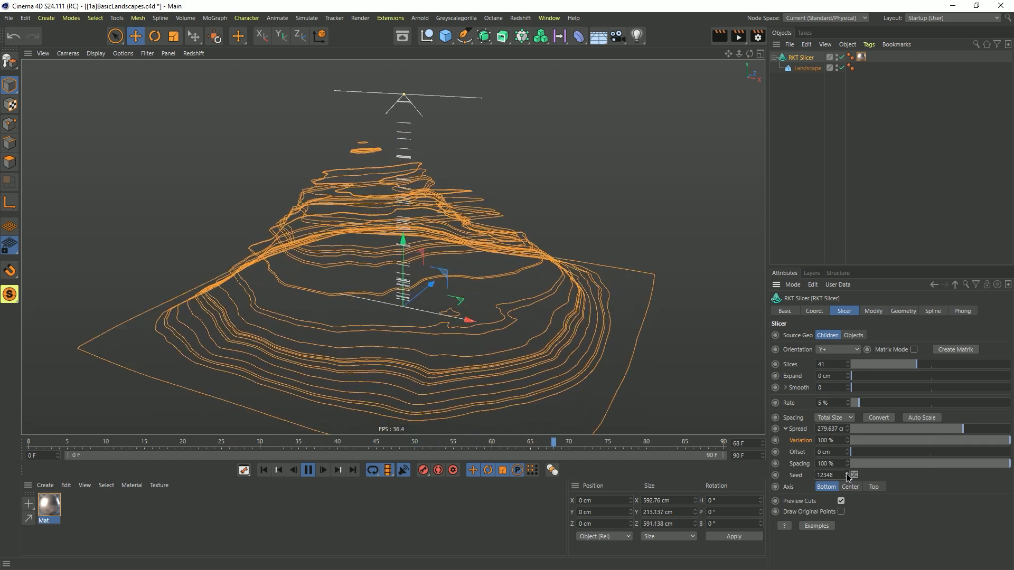
left_click(854, 475)
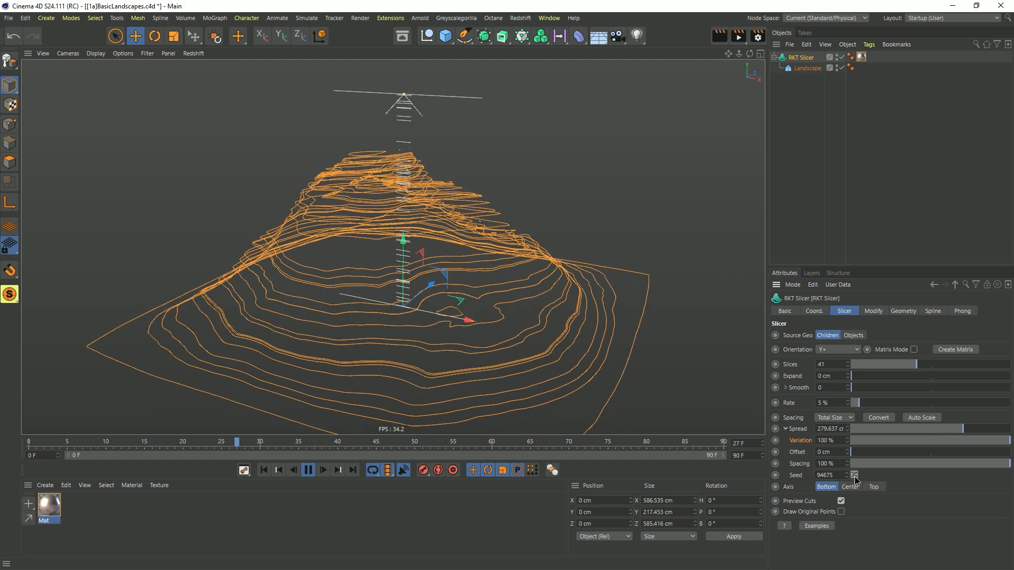
left_click(855, 475)
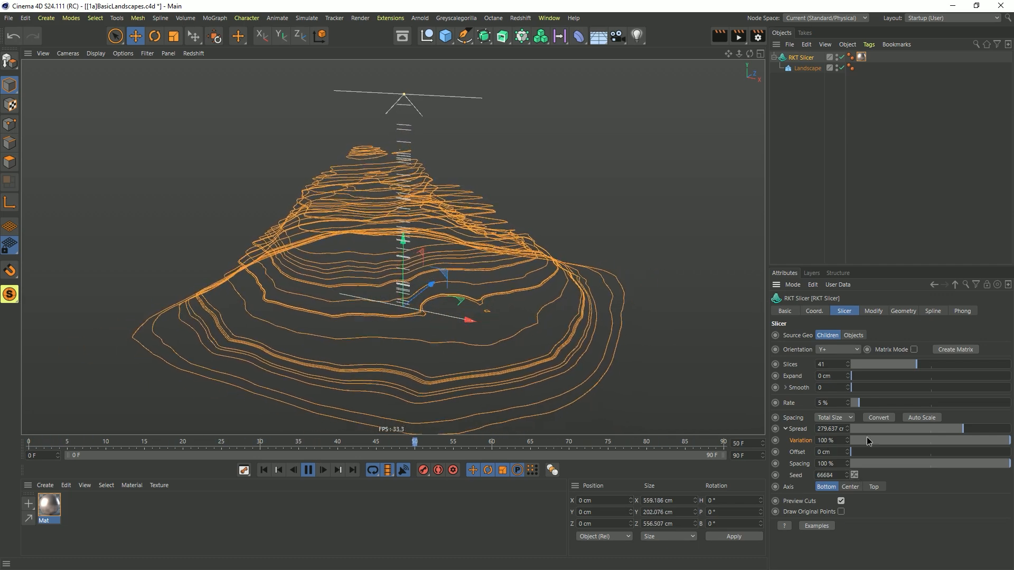
Step: Set the Spread Variation to 0 % and raise the slice Rate to 47 %
left_click_drag(867, 441, 850, 442)
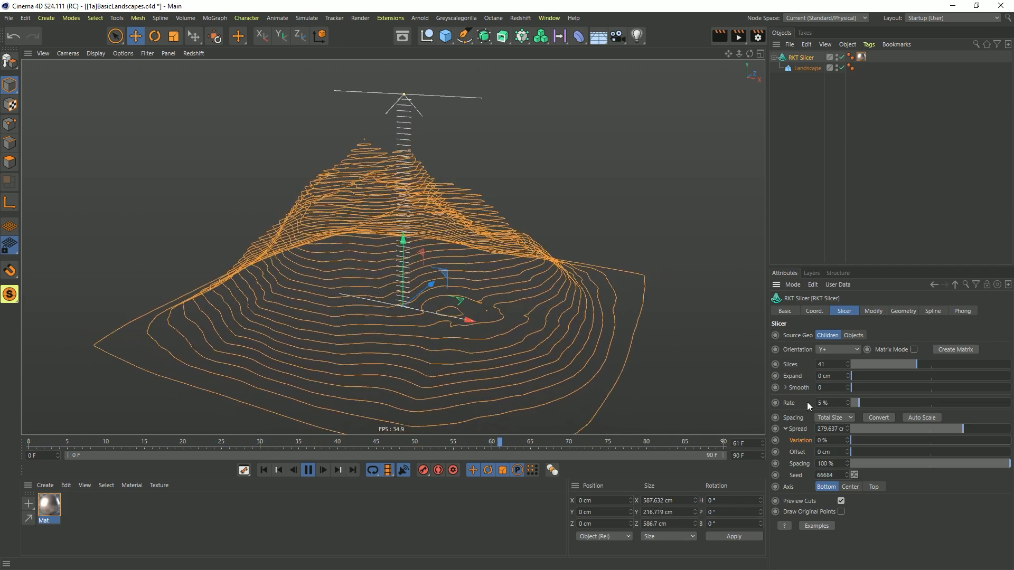
left_click(848, 403)
left_click(848, 402)
left_click(848, 402)
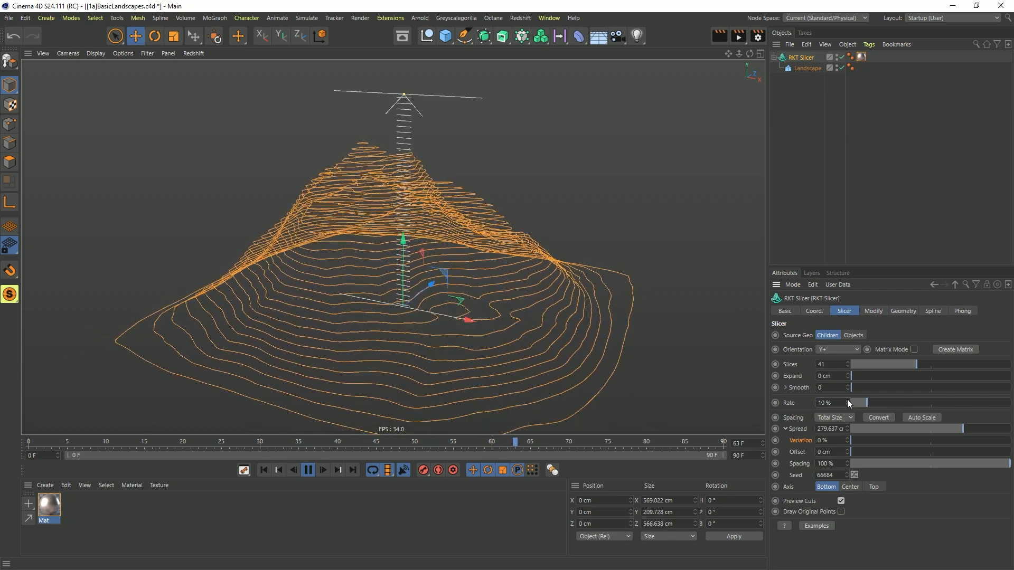
left_click(848, 400)
left_click(848, 400)
left_click(848, 400)
left_click(848, 400)
left_click(847, 400)
left_click(848, 400)
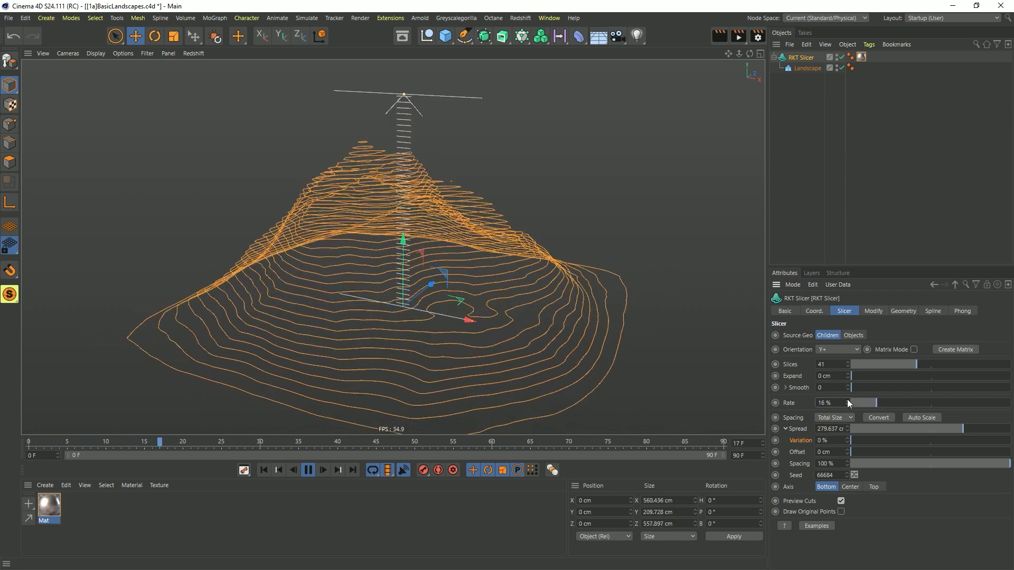
left_click(848, 400)
left_click(848, 400)
left_click(848, 401)
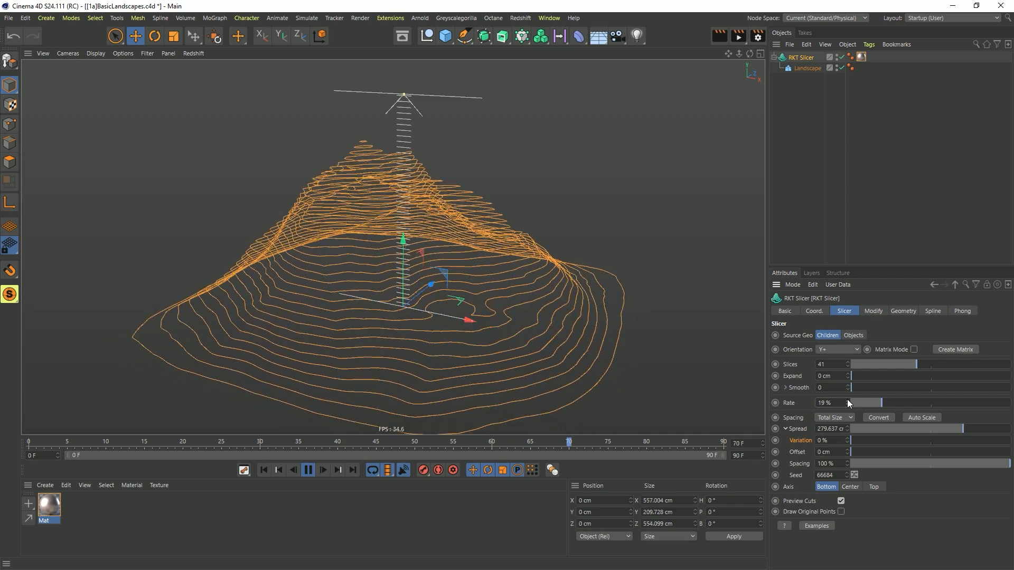
left_click(847, 400)
left_click(847, 400)
left_click(847, 400)
left_click(848, 401)
left_click(847, 400)
left_click(848, 400)
left_click(848, 401)
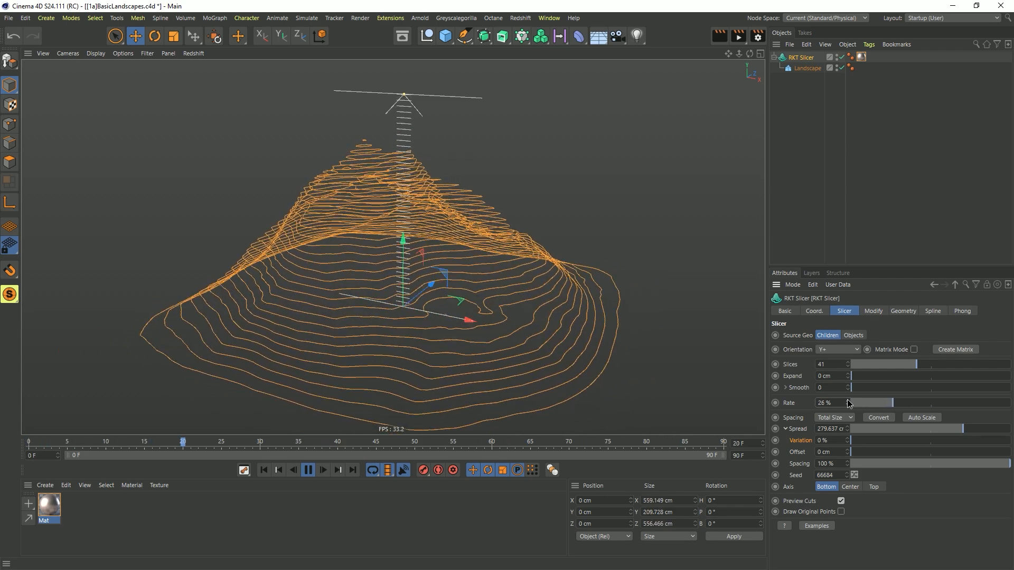
left_click(848, 400)
left_click(848, 400)
left_click(848, 401)
left_click(848, 400)
left_click(848, 400)
left_click(847, 400)
left_click(847, 401)
left_click(848, 400)
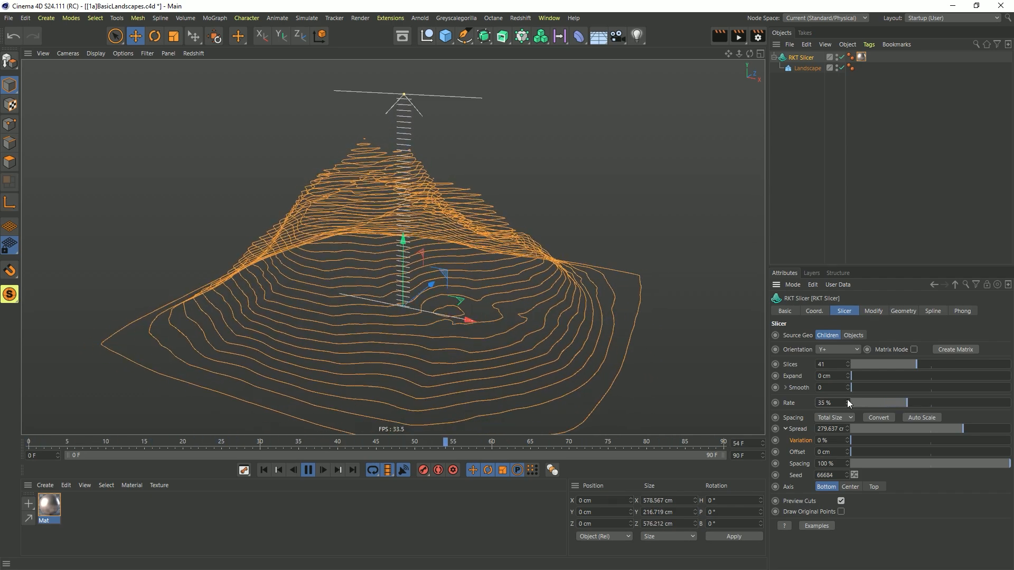
left_click_drag(914, 400, 927, 401)
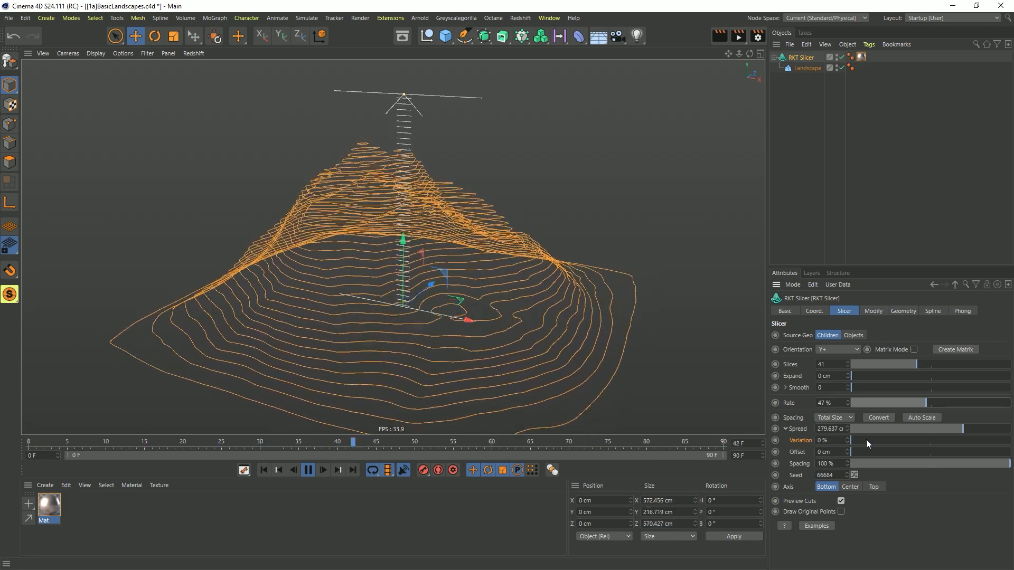
Step: Raise the Spread Variation to 87 % for irregular spacing between the moving slices
left_click_drag(866, 439, 899, 442)
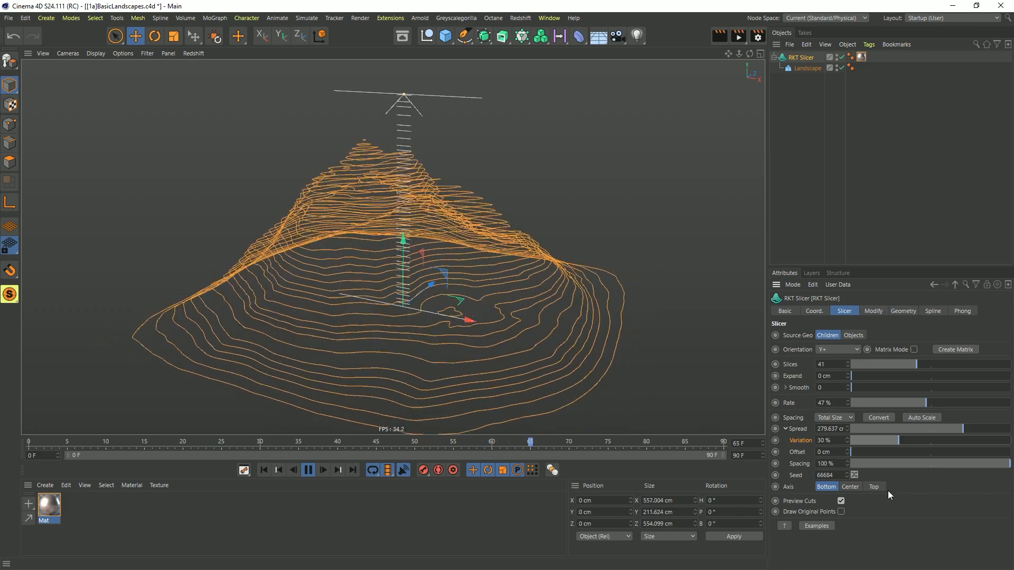
left_click_drag(932, 445, 943, 442)
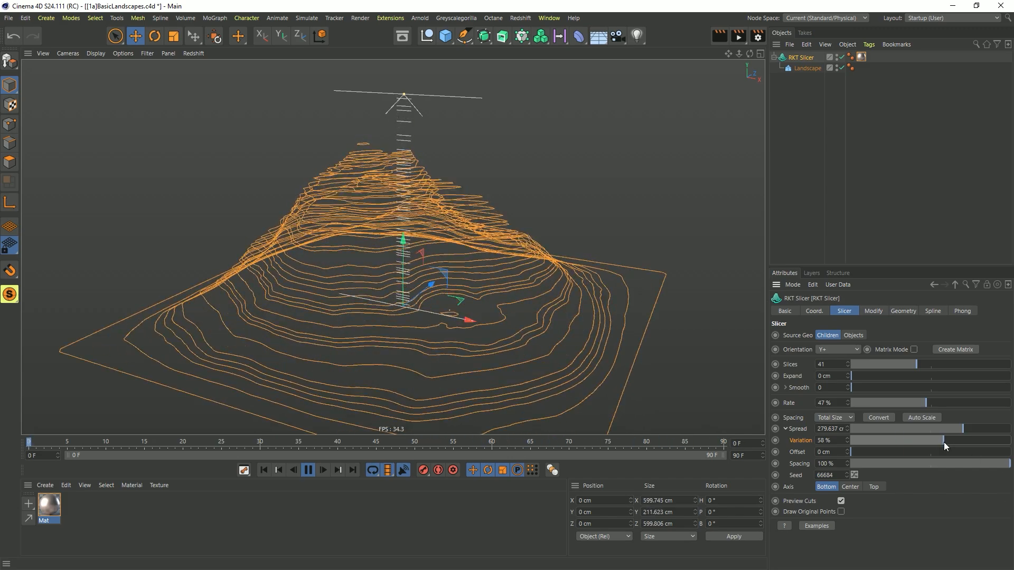
left_click(990, 442)
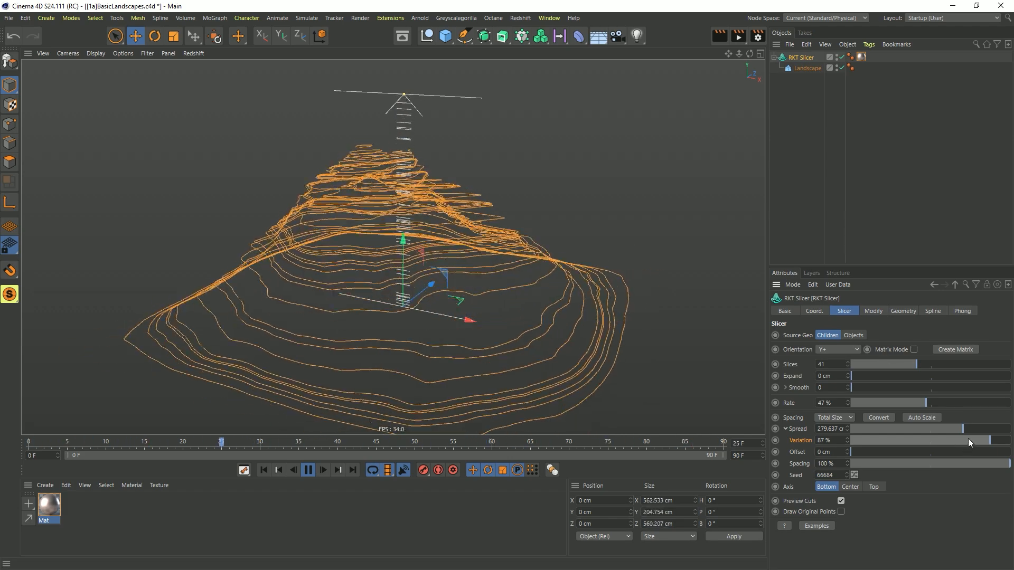
Step: Raise the Spread Variation to 100 %, stop the playback, and reset the Variation to 0 %
left_click_drag(990, 441, 1011, 441)
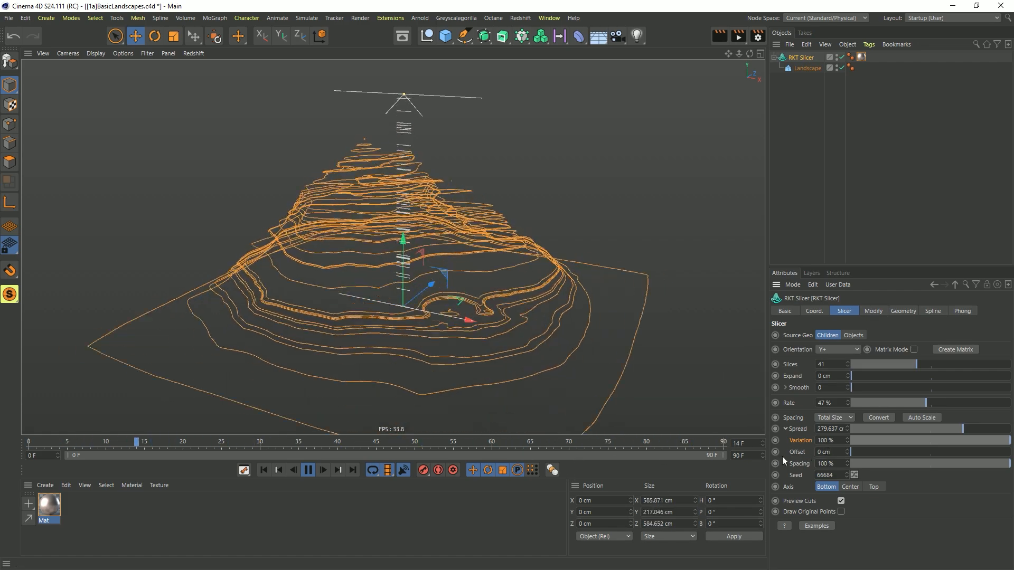
left_click(309, 471)
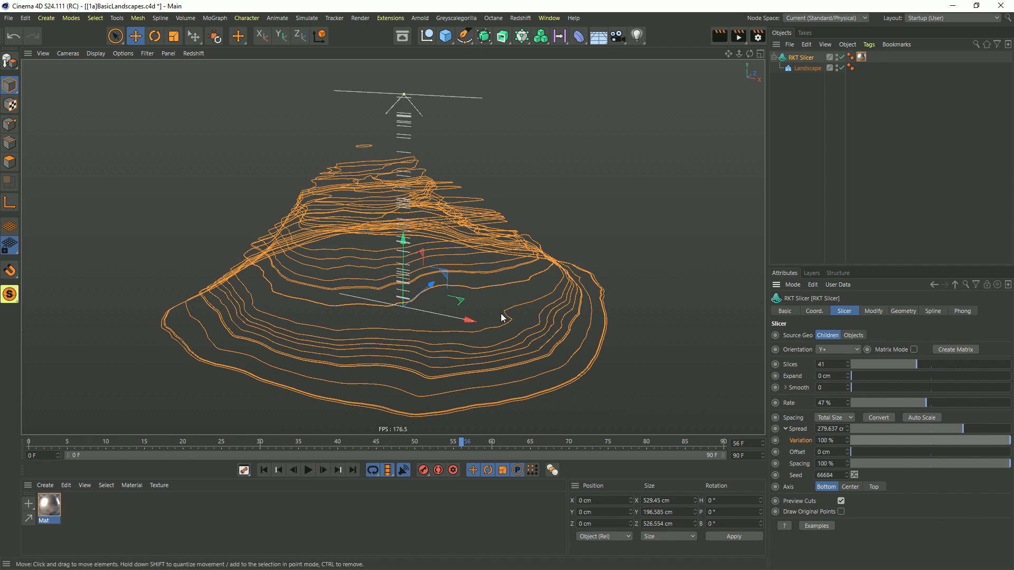
left_click_drag(1002, 447, 833, 457)
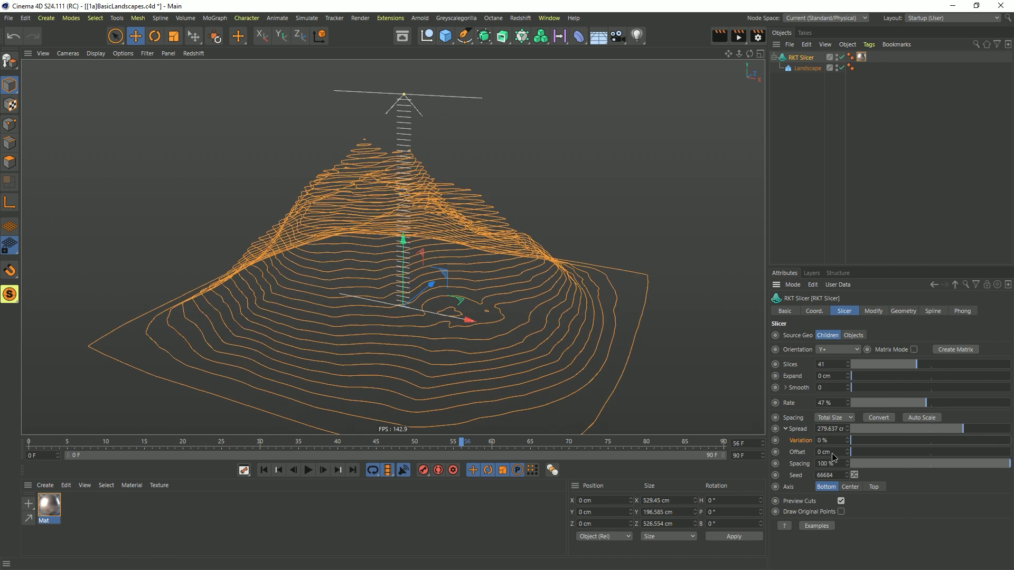
Step: Flatten all the landscape slices onto one plane by lowering the Spread Spacing to 0 %
left_click_drag(487, 278, 459, 222, "alt")
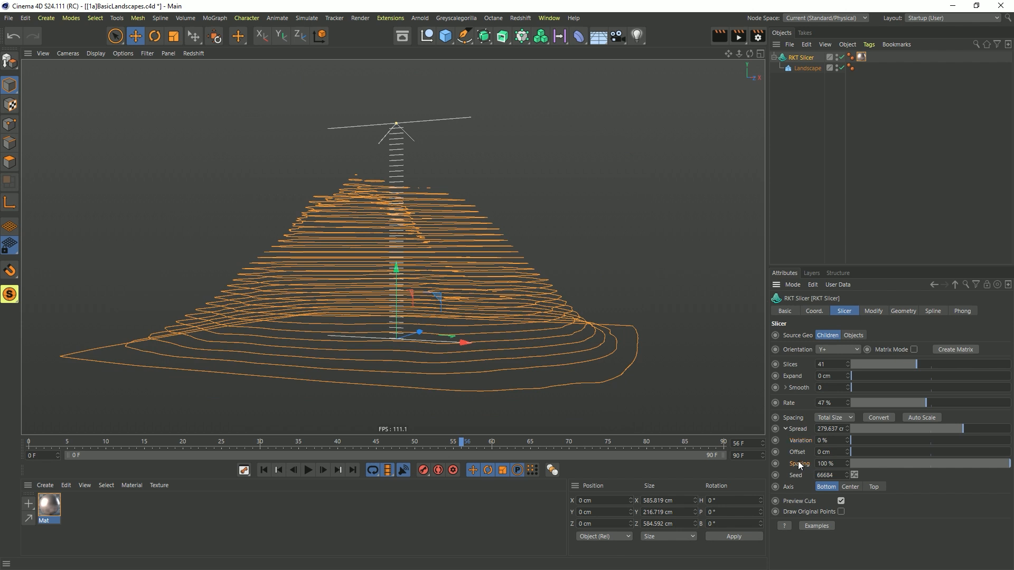
left_click_drag(1001, 464, 918, 480)
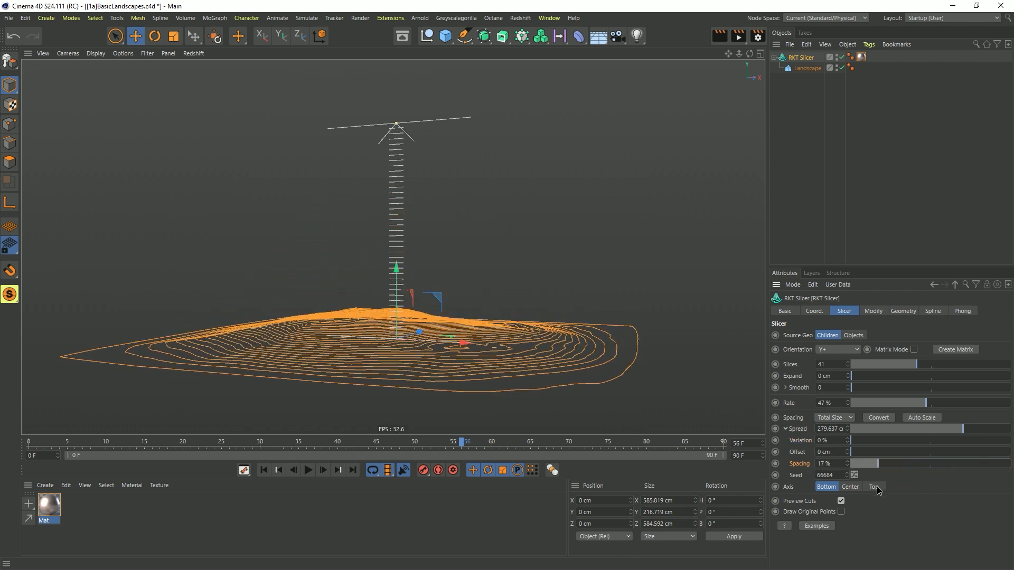
left_click_drag(513, 368, 495, 251, "alt")
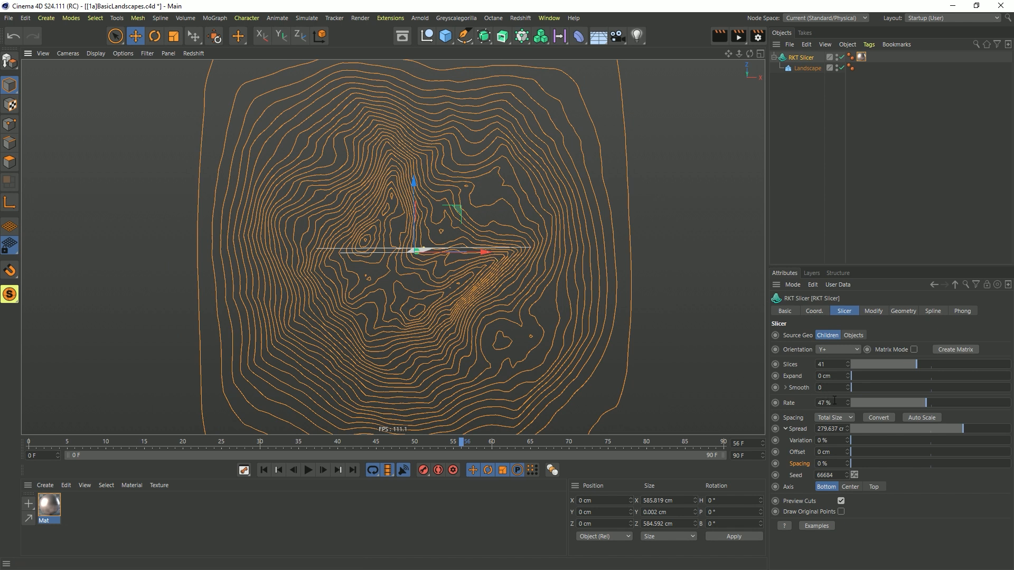
Step: Play the flattened contour animation with a slice Rate of 13 %, then slow the Rate to 5 %
left_click_drag(878, 403, 872, 406)
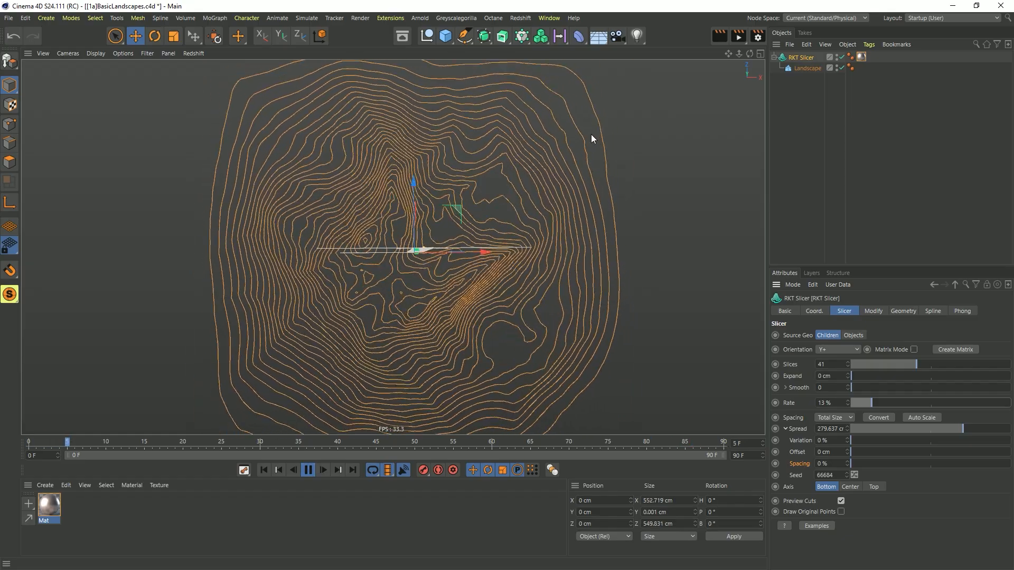
left_click_drag(403, 282, 481, 181, "alt")
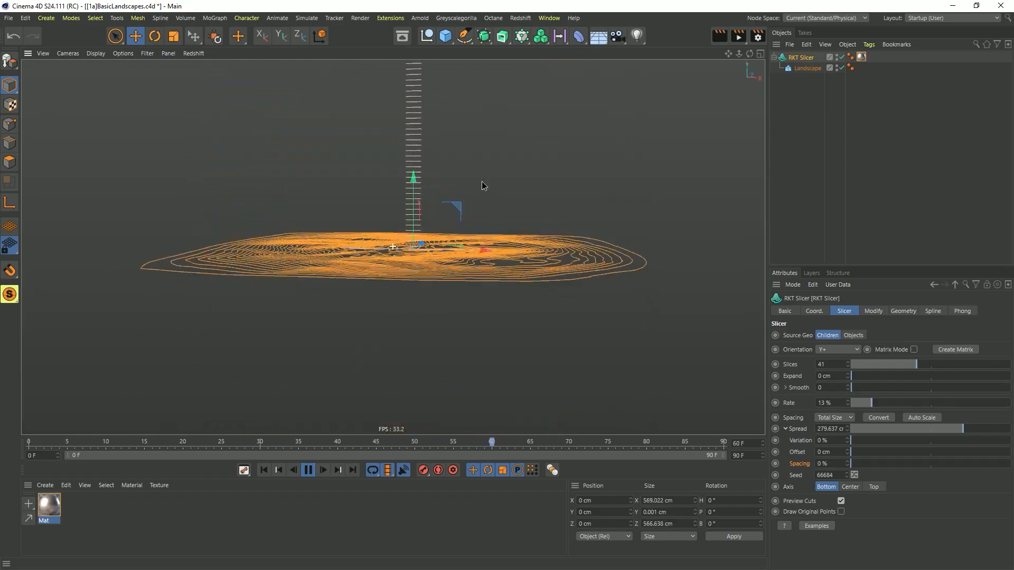
left_click_drag(499, 236, 476, 167, "alt")
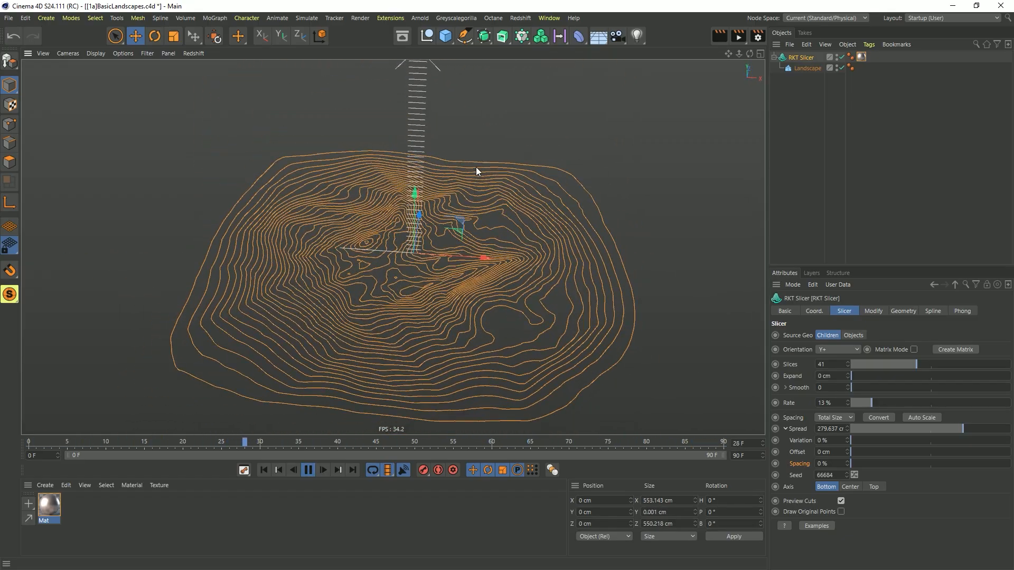
left_click(860, 403)
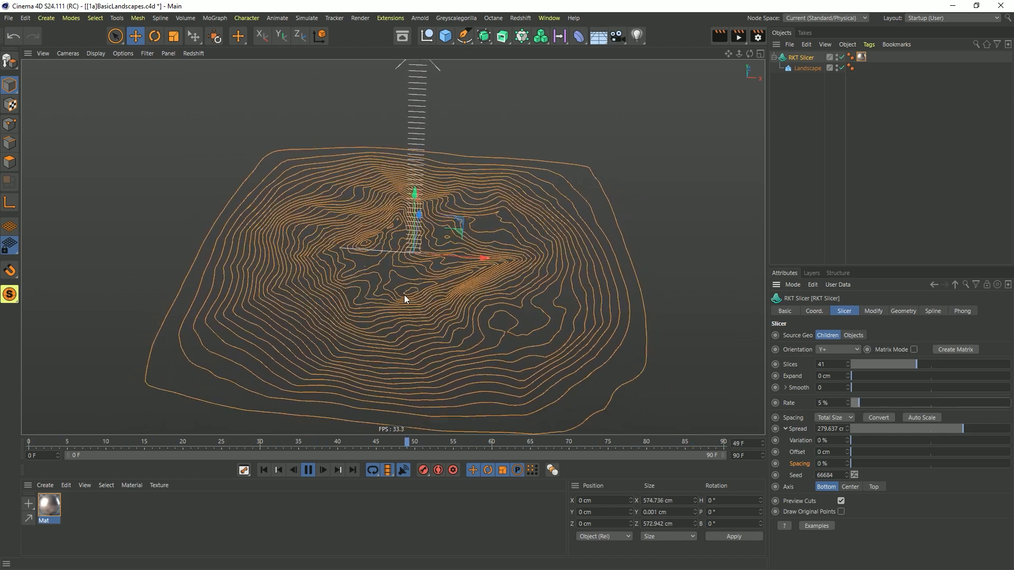
Step: Reverse the contour movement by setting the slice Rate to -5 %
left_click_drag(833, 403, 667, 392)
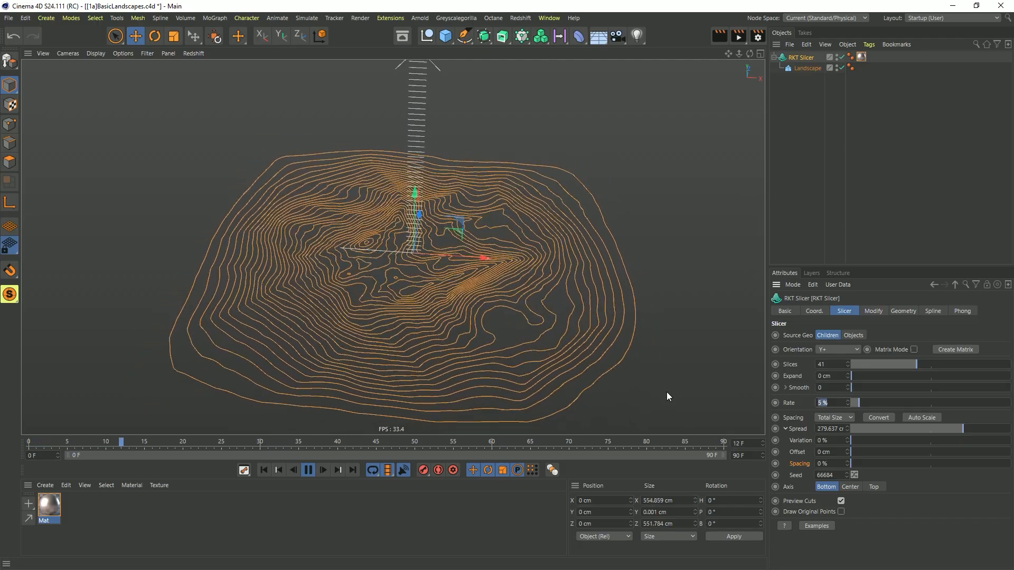
type("-5")
key("Return")
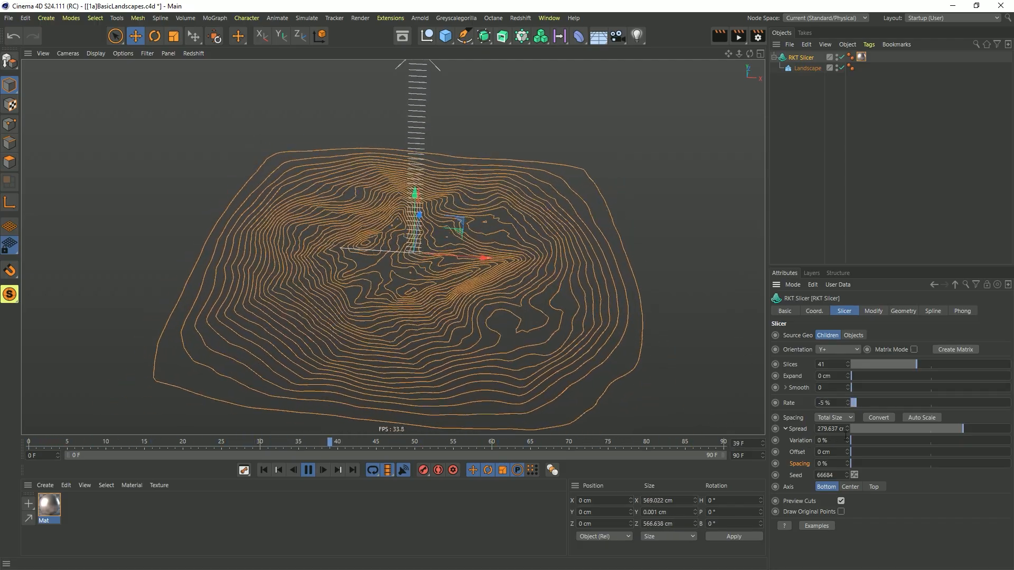
Step: Set the Spread Variation to 100 %, try a slice Rate of 48 %, and settle on a Rate of 21 %
left_click_drag(855, 441, 1009, 441)
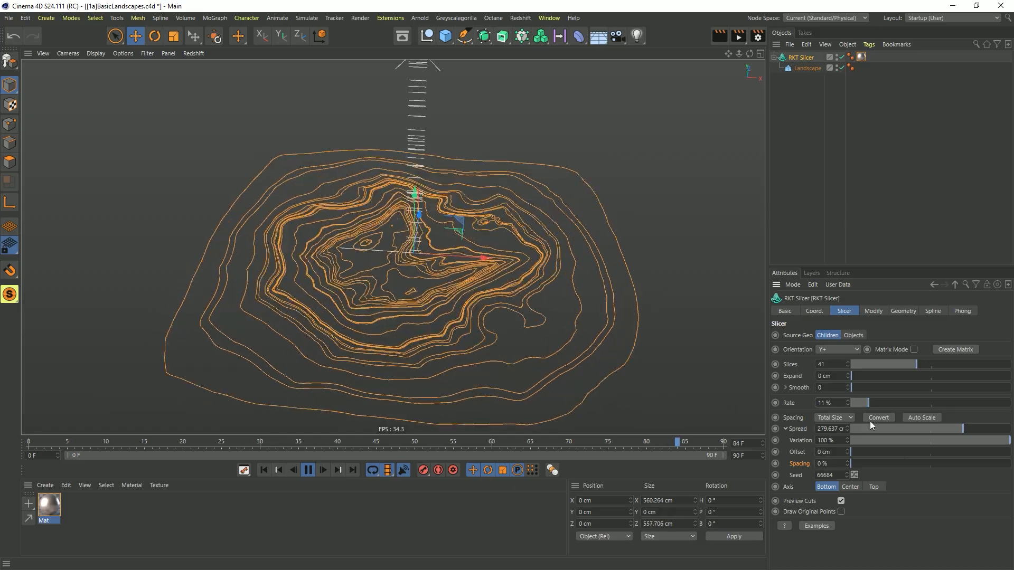
left_click_drag(876, 401, 927, 401)
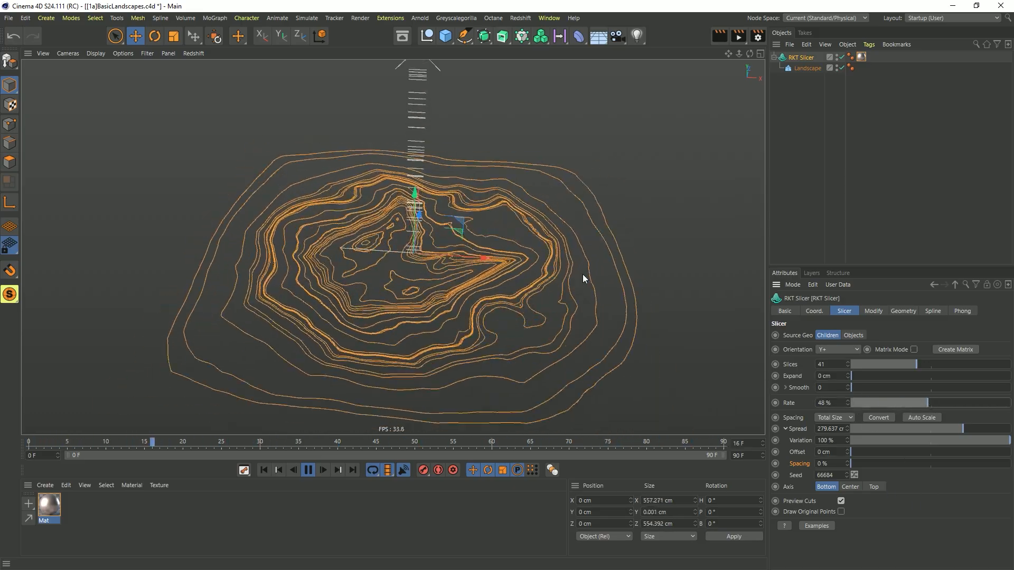
mouse_move(407, 272)
left_mouse_down("alt")
mouse_move(435, 198)
mouse_move(415, 275)
left_mouse_up("alt")
left_click(885, 403)
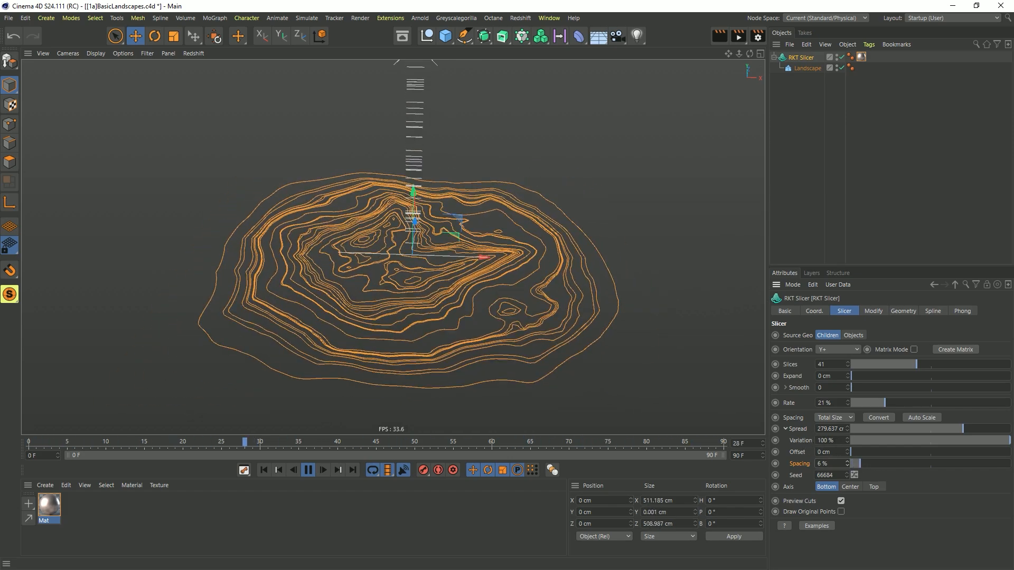
Step: Stretch the flattened slices far apart vertically by raising the Spread Spacing to 679 %
left_click_drag(847, 464, 847, 344)
middle_click_drag(381, 127, 406, 294, "alt")
scroll(405, 293, "down", 5)
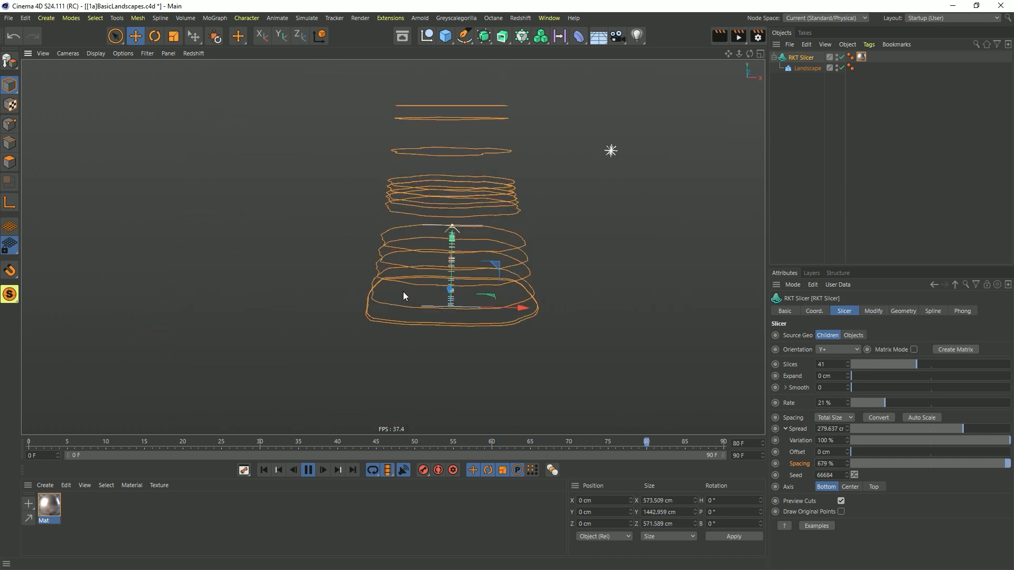
Step: Turn the landscape slices upside down by setting the Spread Spacing to -100 %, and examine the inverted shape
left_click_drag(919, 464, 806, 463)
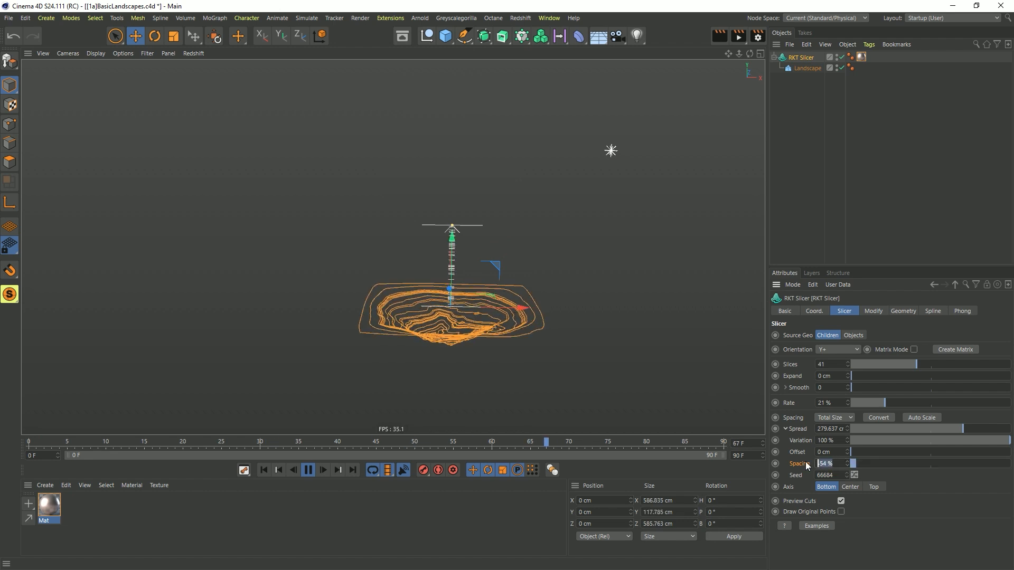
type("-100")
key("Return")
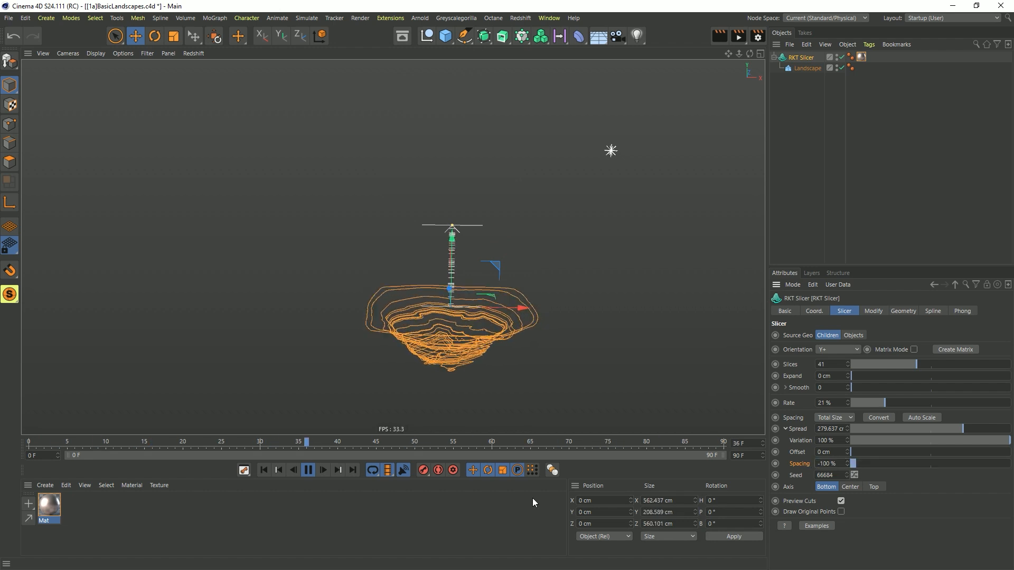
left_click_drag(501, 270, 459, 327, "alt")
middle_click_drag(460, 327, 471, 292, "alt")
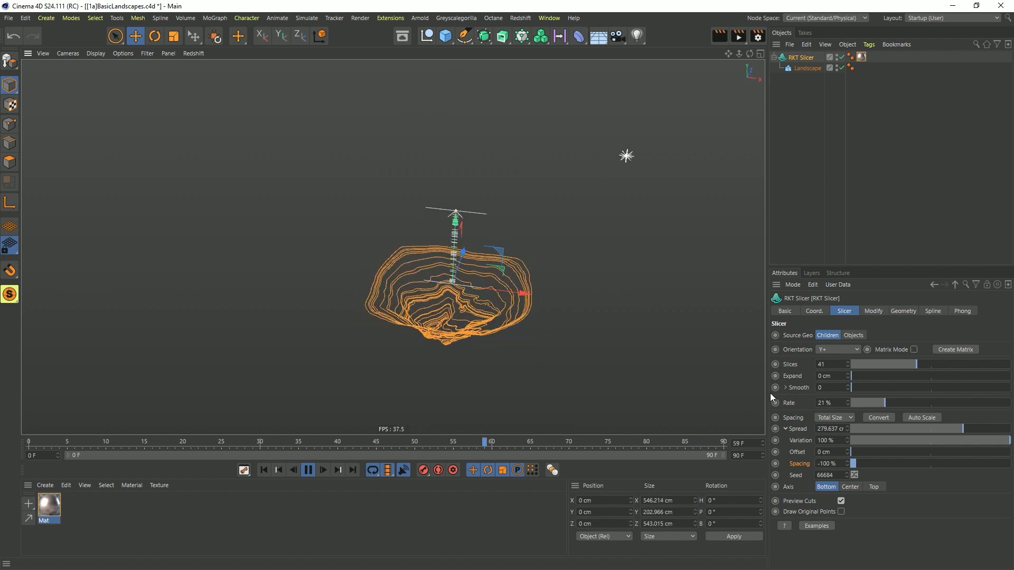
right_click_drag(503, 318, 530, 301, "alt")
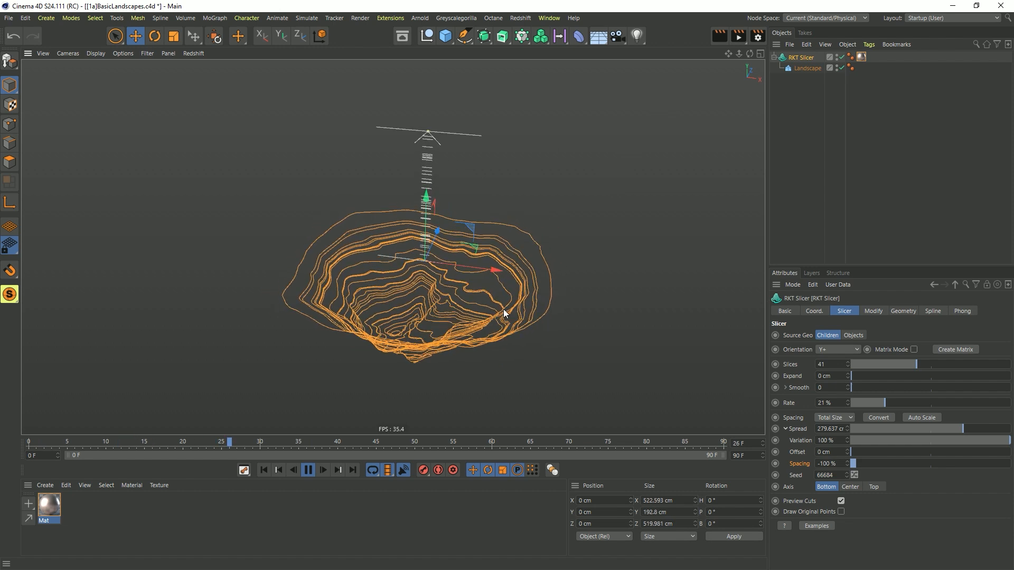
left_click_drag(502, 309, 502, 296, "alt")
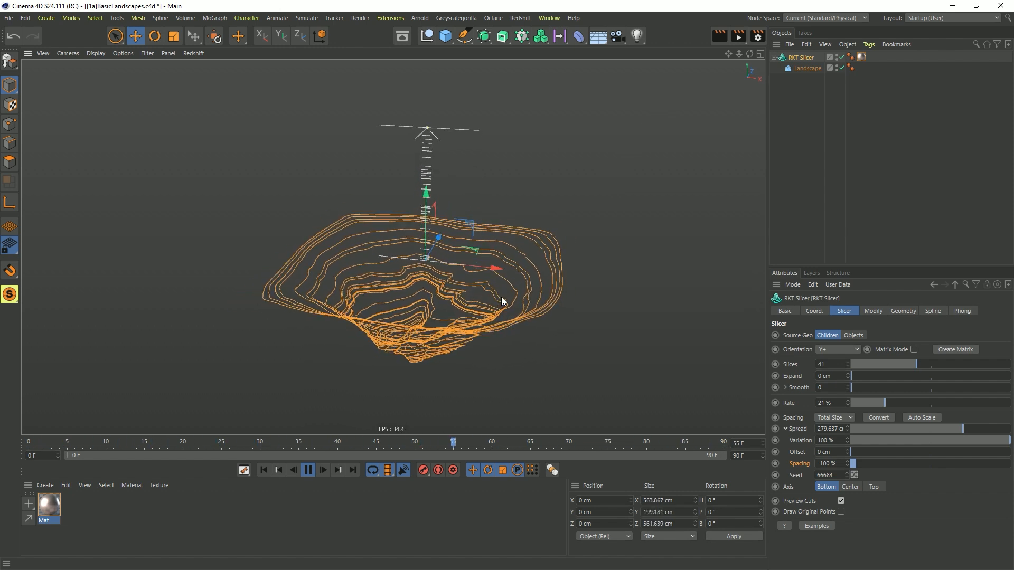
Step: Stop the playback and flatten the slices again with a Spread Spacing of 0 %
left_click(309, 470)
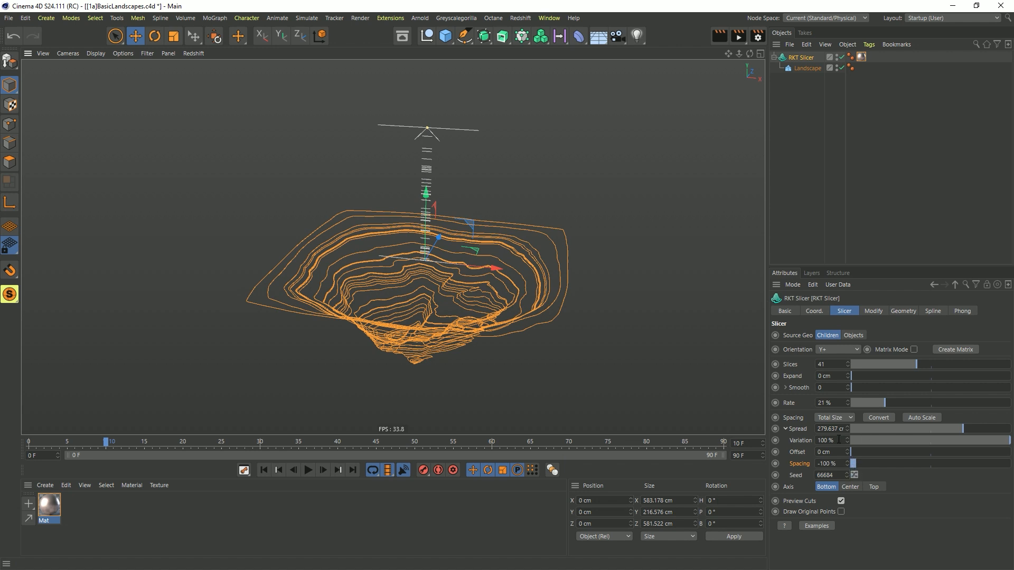
left_click_drag(871, 465, 746, 430)
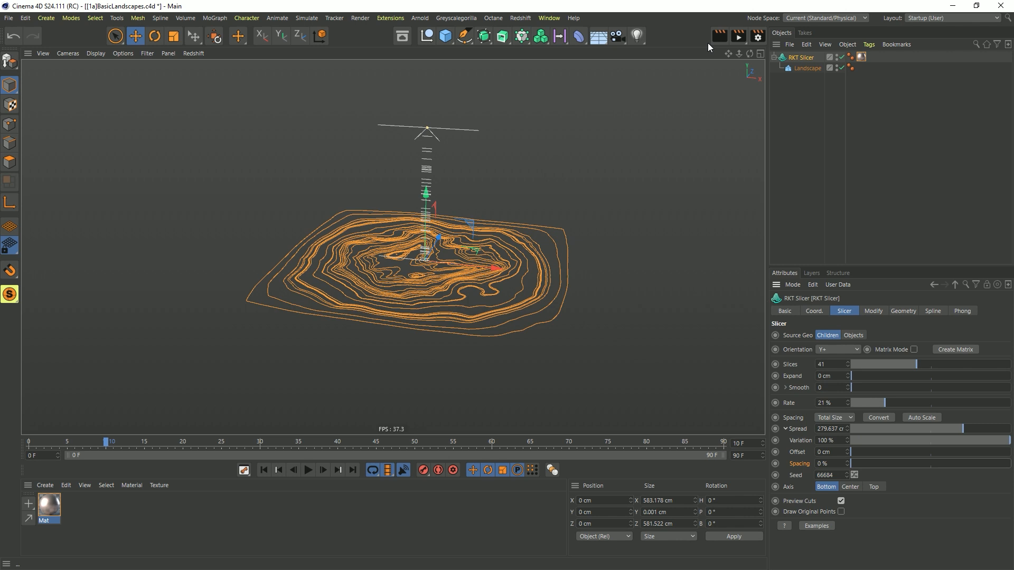
scroll(512, 250, "up", 2)
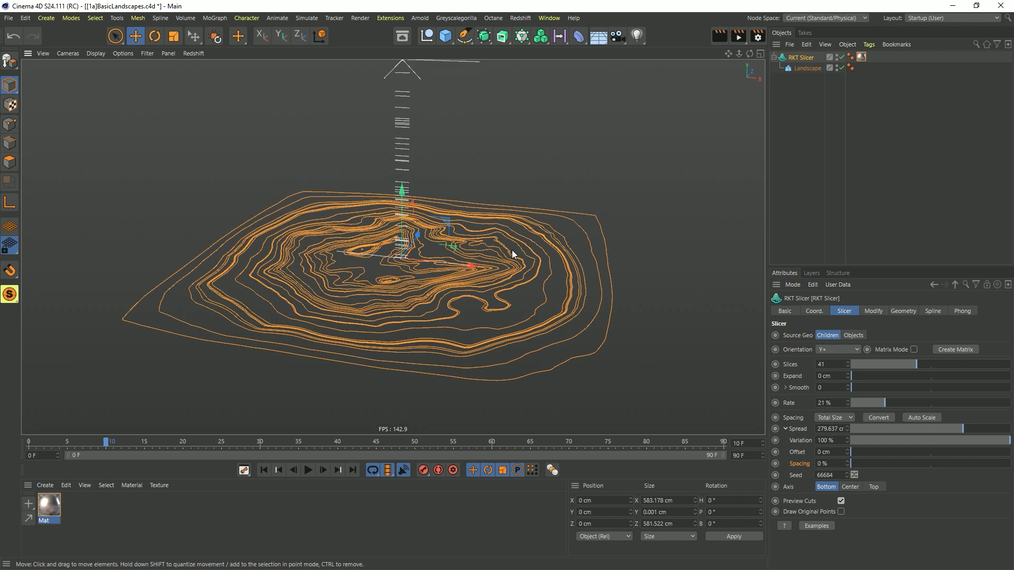
Step: Open the [2a]CharacterPlain.c4d scene and display the character with shading and wireframe lines to inspect its mesh
left_click(961, 186)
left_click_drag(1013, 179, 375, 234)
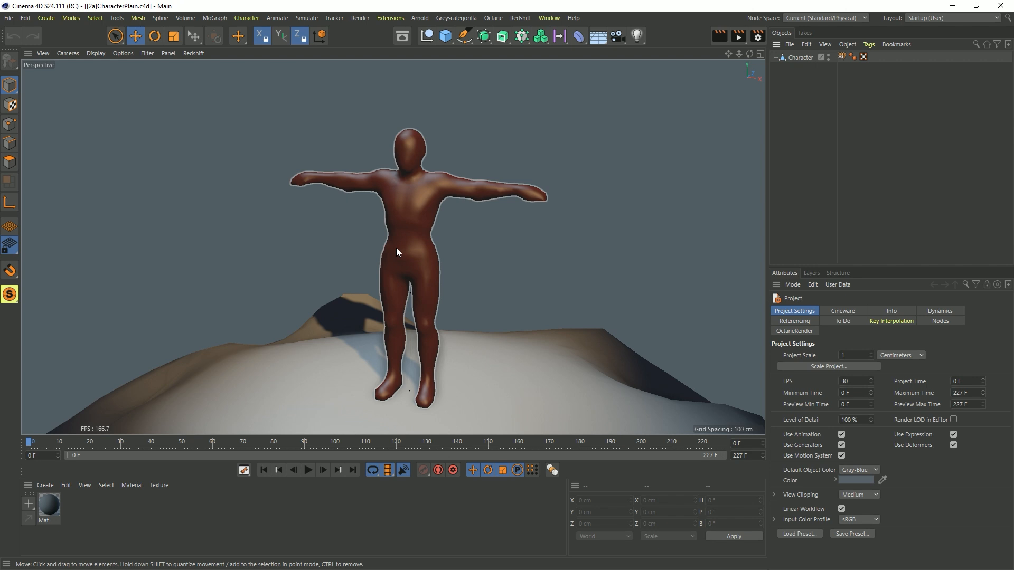
key("n")
key("b")
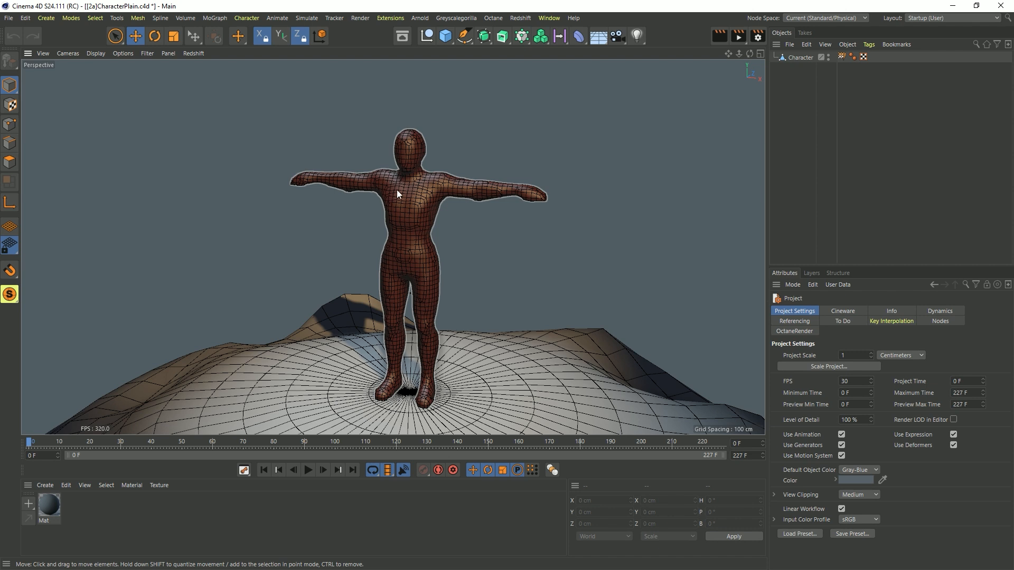
scroll(399, 193, "up", 5)
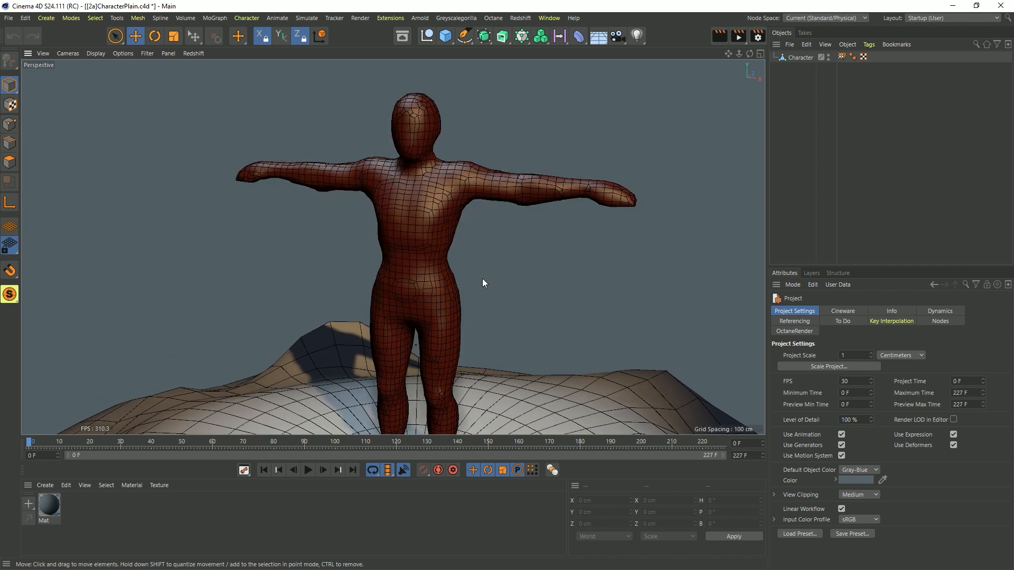
left_click_drag(411, 219, 420, 215, "alt")
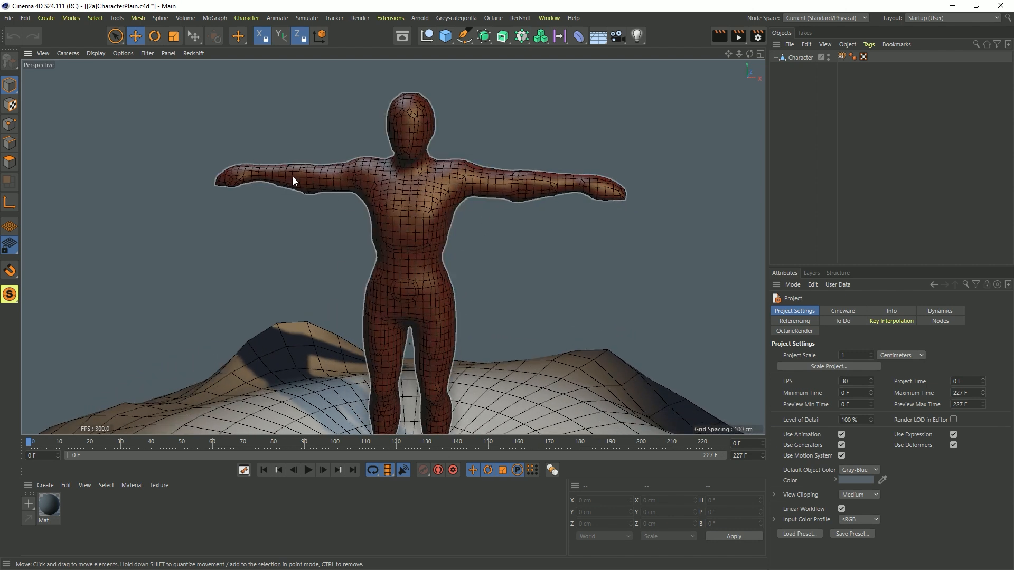
left_click_drag(440, 201, 410, 196, "alt")
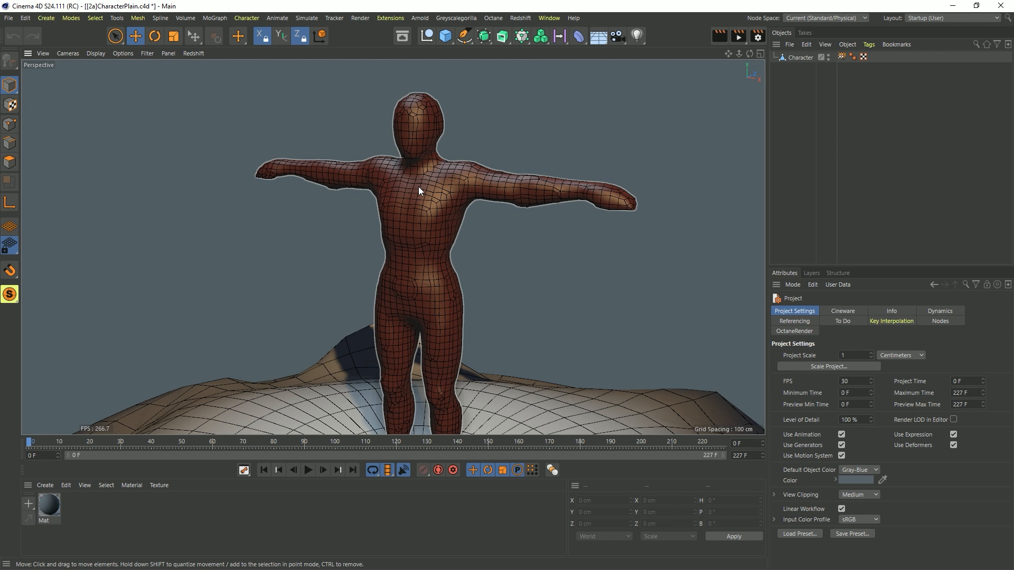
Step: Delete the first tag of the Character object, keeping its other two tags
left_click(794, 97)
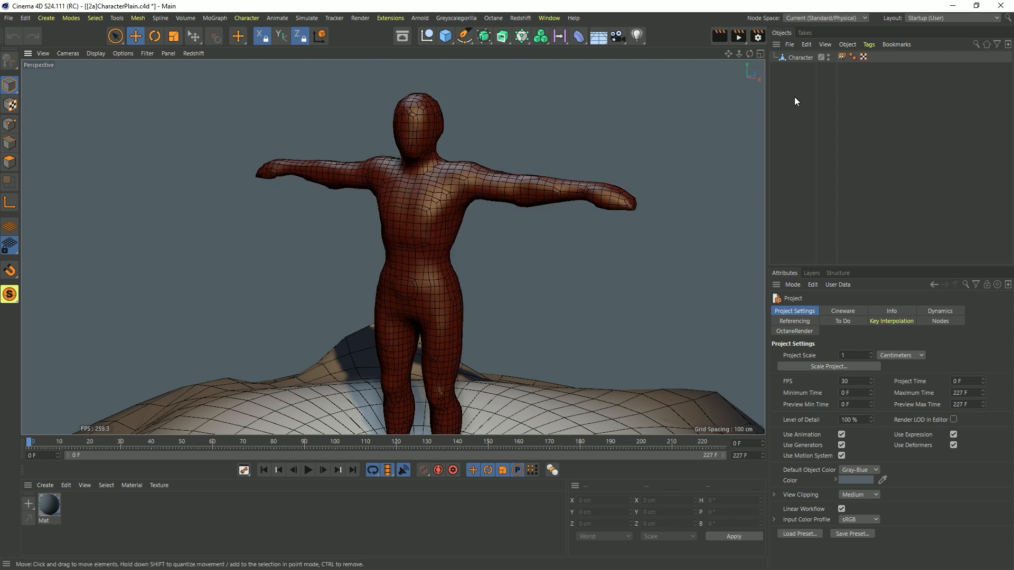
left_click(841, 56)
key("Delete")
scroll(442, 220, "down", 5)
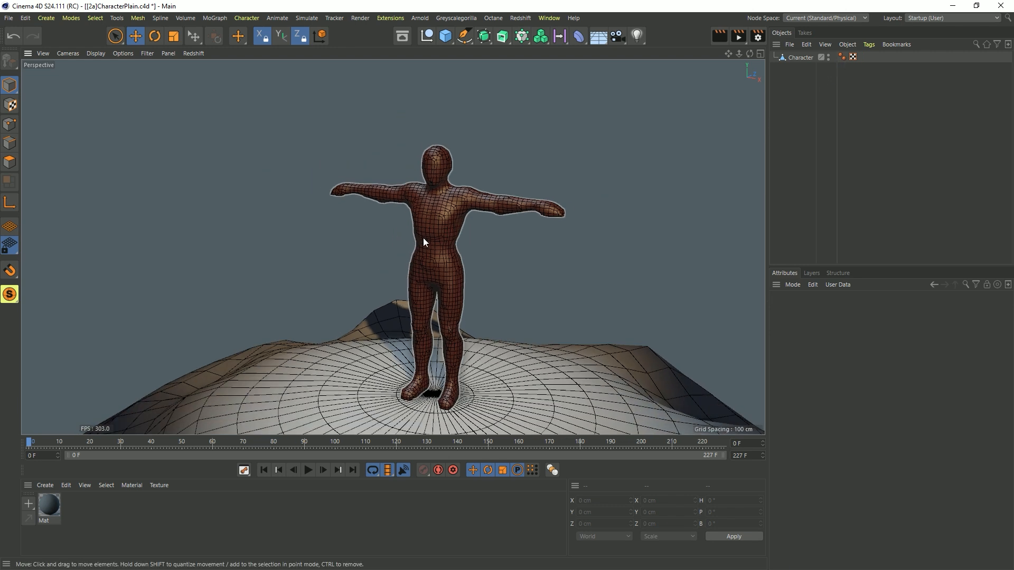
middle_click_drag(423, 238, 404, 230, "alt")
scroll(403, 230, "up", 1)
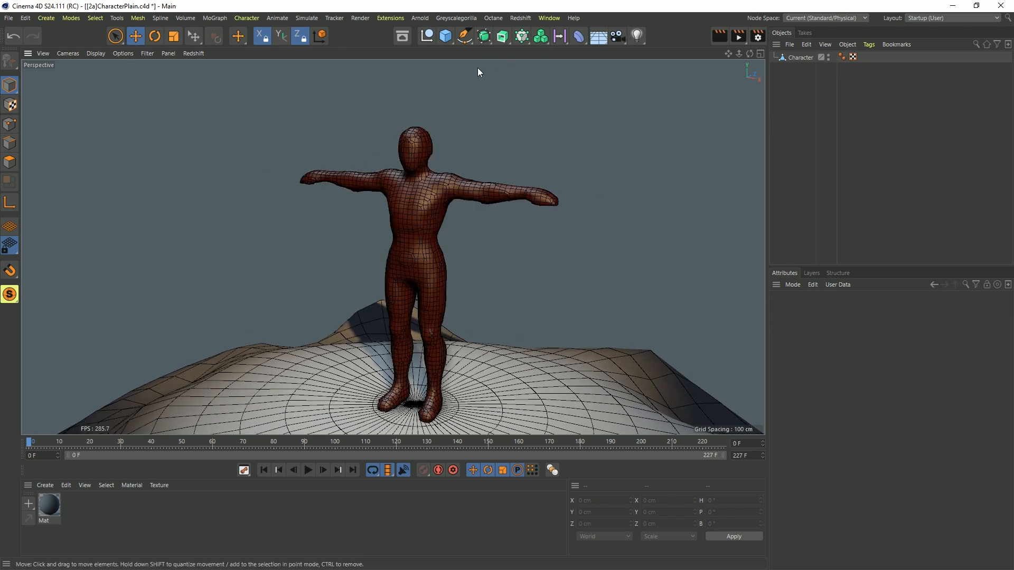
Step: Load the Cheering - Standing B motion capture rig from the Clapping/Cheering assets into the scene
left_click(402, 37)
left_click(467, 211)
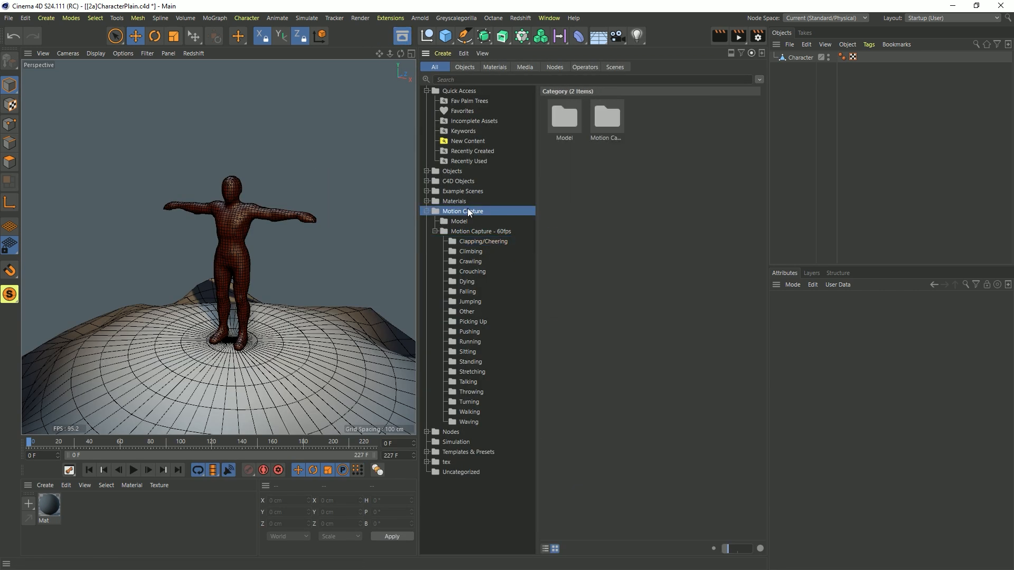
left_click(475, 242)
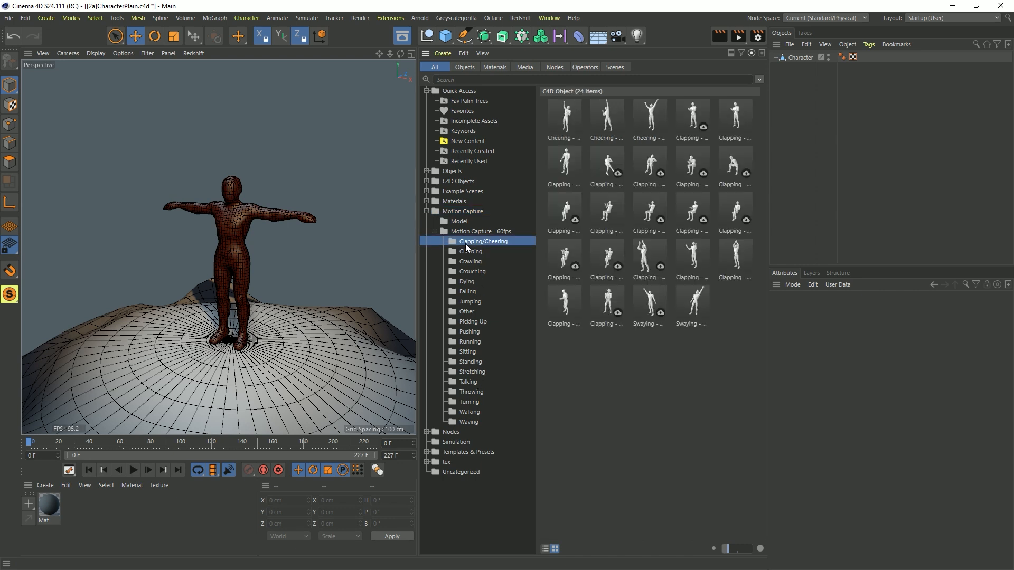
double_click(638, 120)
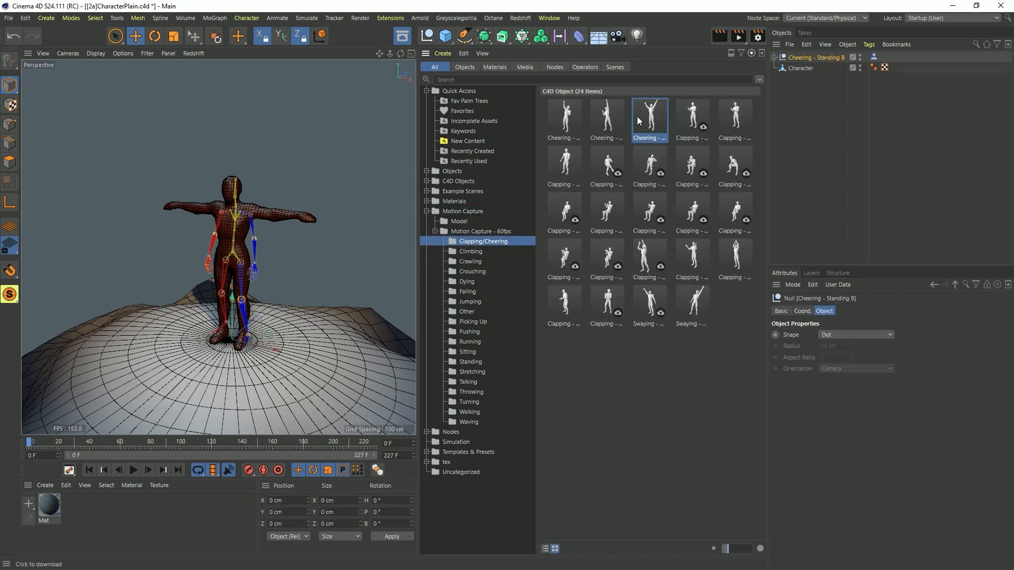
Step: Close the asset library and expand the full joint hierarchy under Cheering - Standing B
left_click(400, 37)
scroll(400, 185, "up", 3)
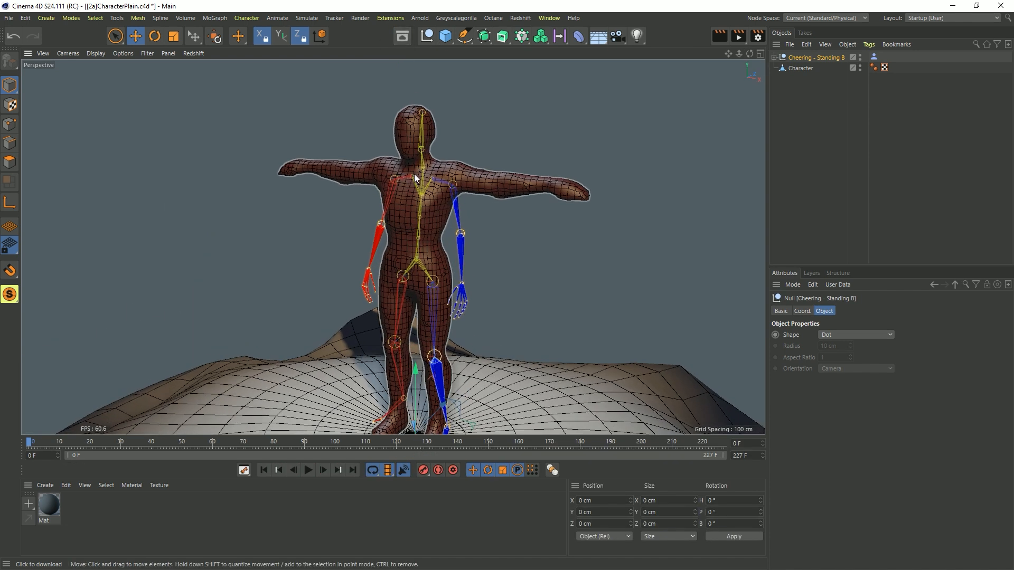
mouse_move(415, 177)
left_mouse_down("alt")
mouse_move(480, 171)
mouse_move(421, 181)
left_mouse_up("alt")
left_click(775, 58)
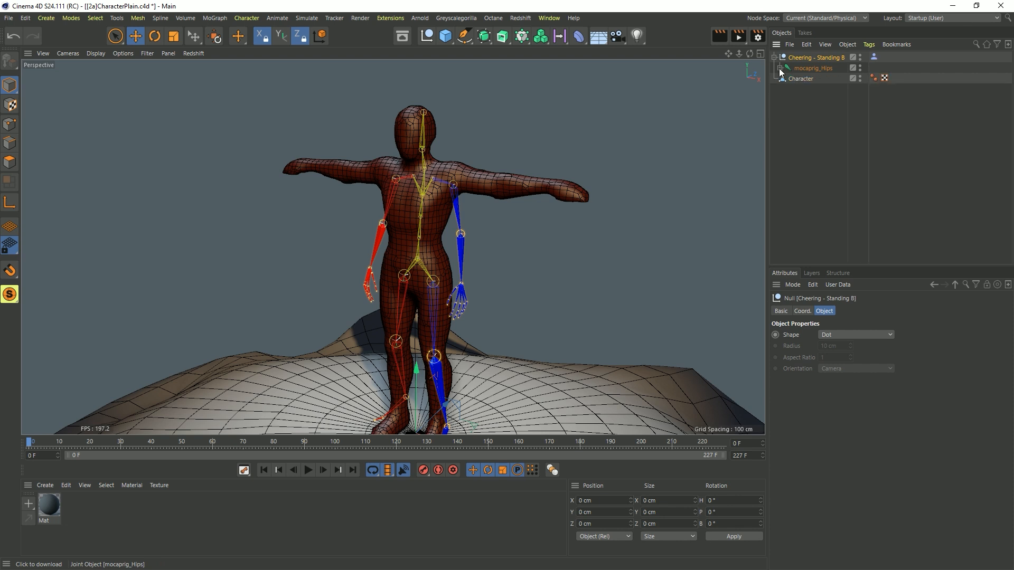
left_click(780, 68, "ctrl")
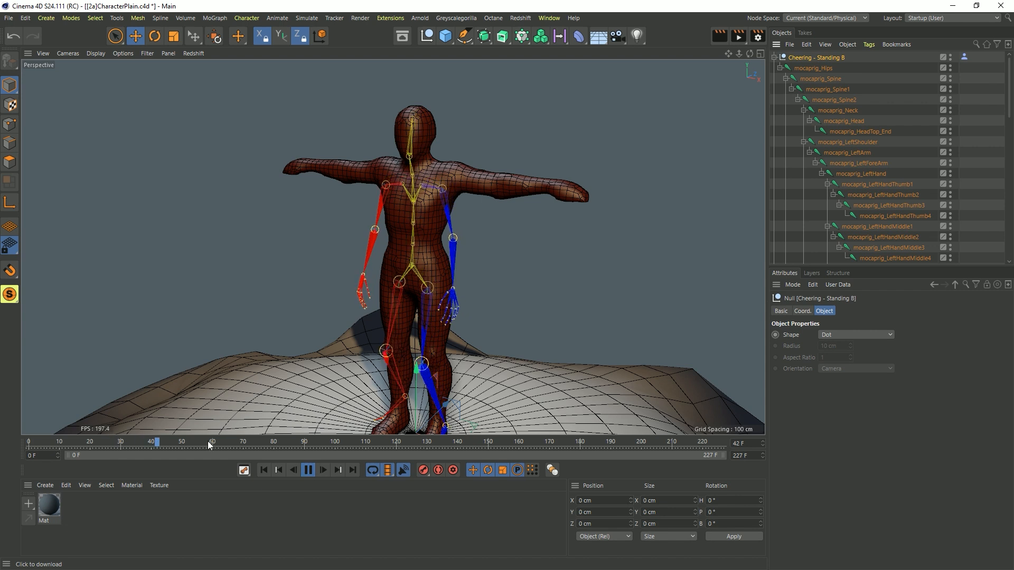
Step: Stop the playback at frame 0, put the motion capture rig into its reference pose, and collapse the joint hierarchy
left_click(309, 470)
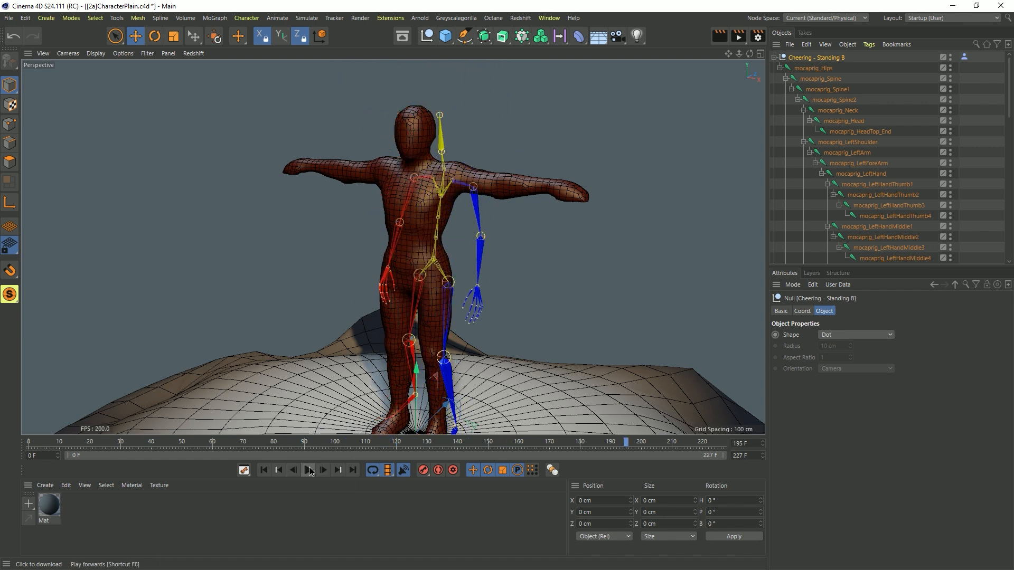
left_click(271, 471)
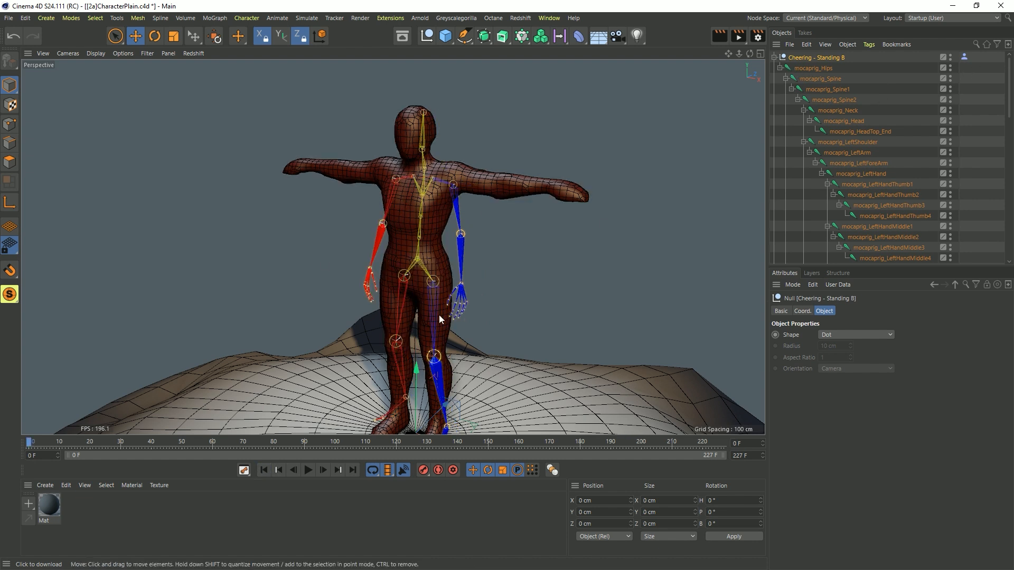
left_click(965, 57)
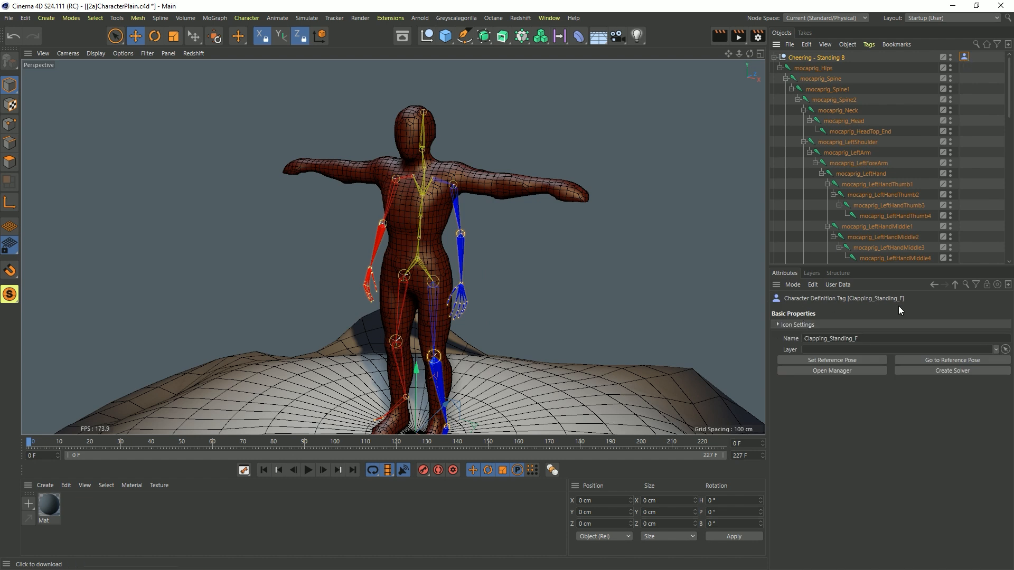
left_click(932, 361)
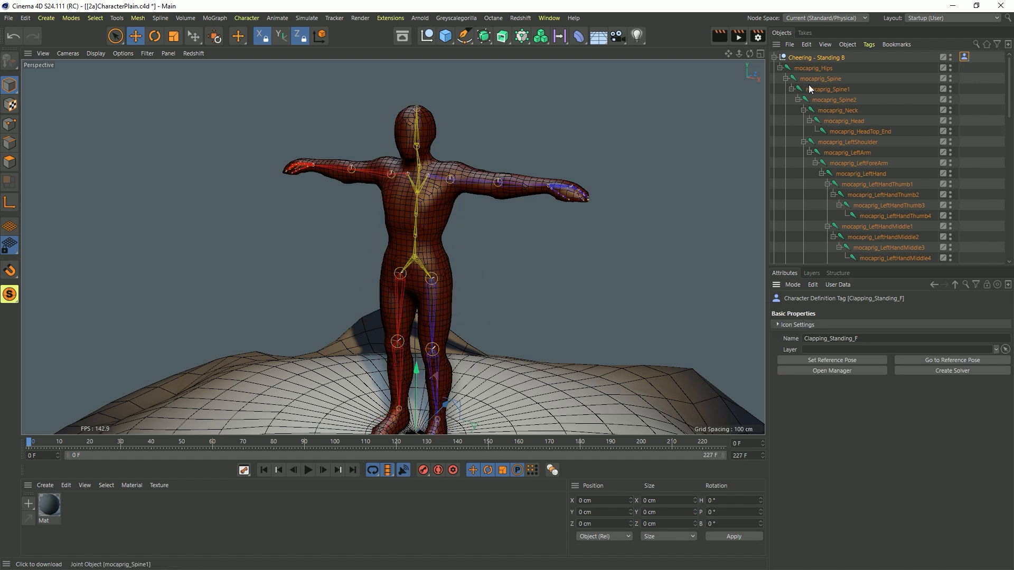
left_click(780, 68)
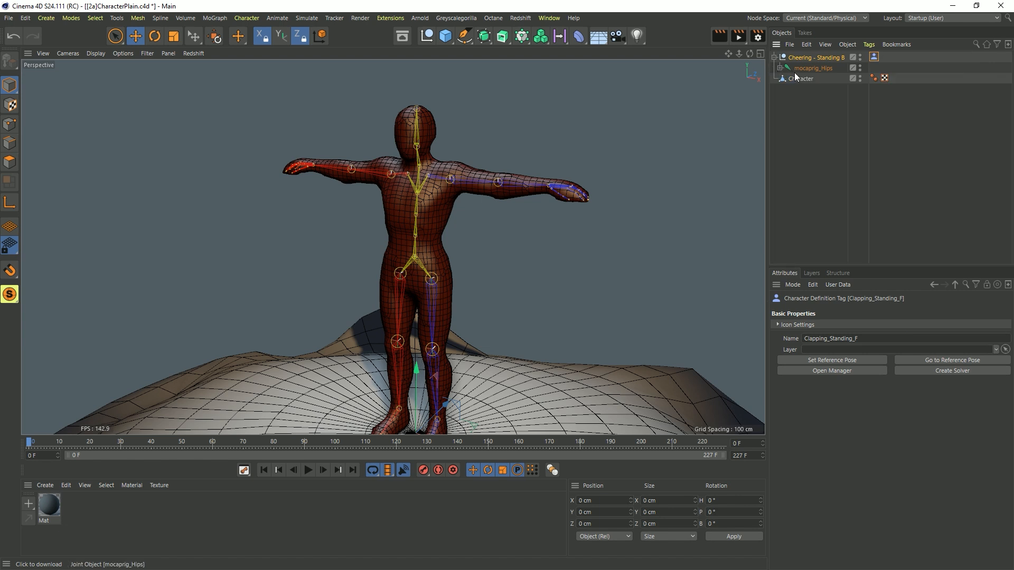
Step: Bind the Character mesh to mocaprig_Hips and all its child joints, and clear the selection
middle_click(799, 67)
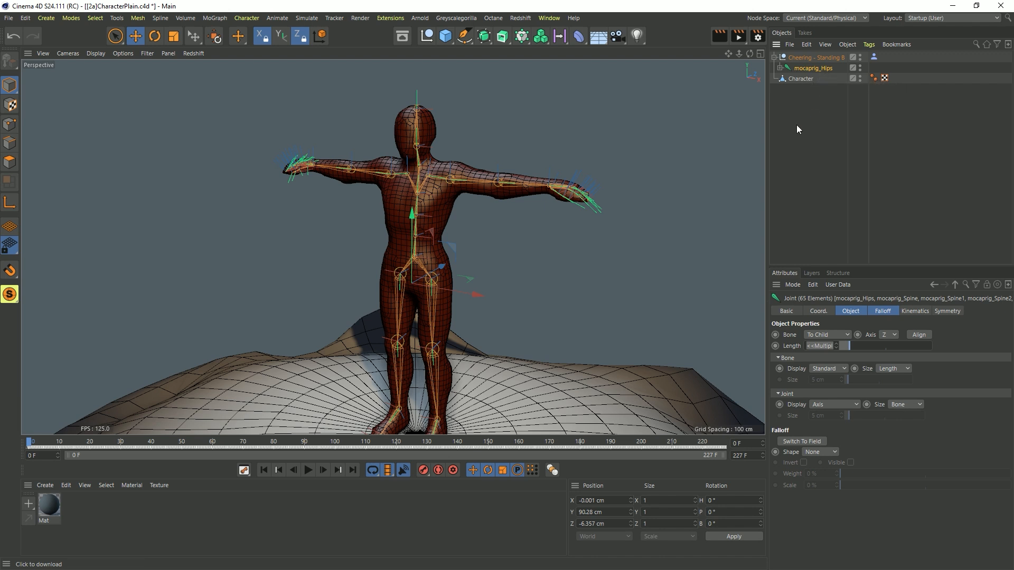
left_click(803, 81, "ctrl")
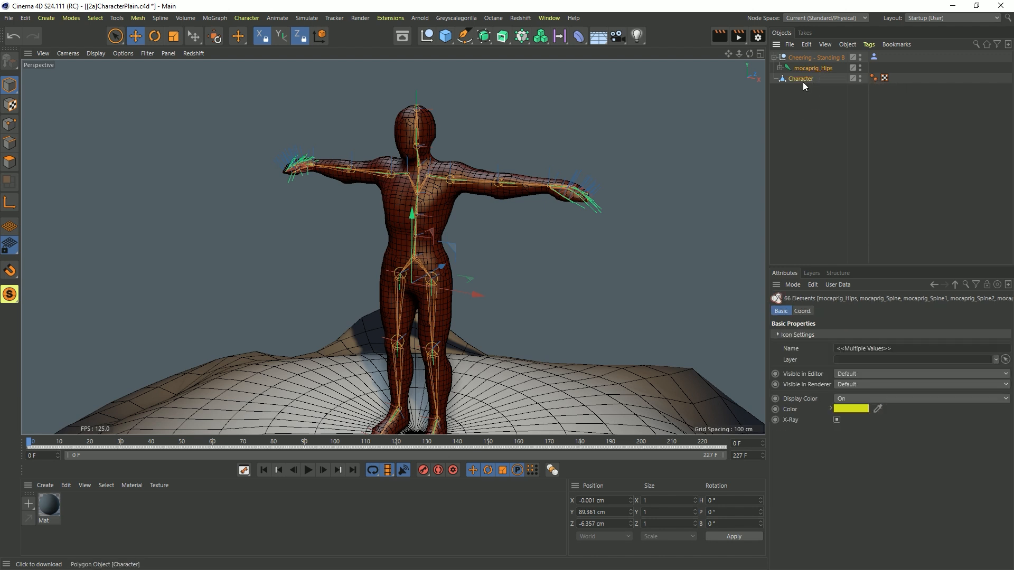
left_click(254, 20)
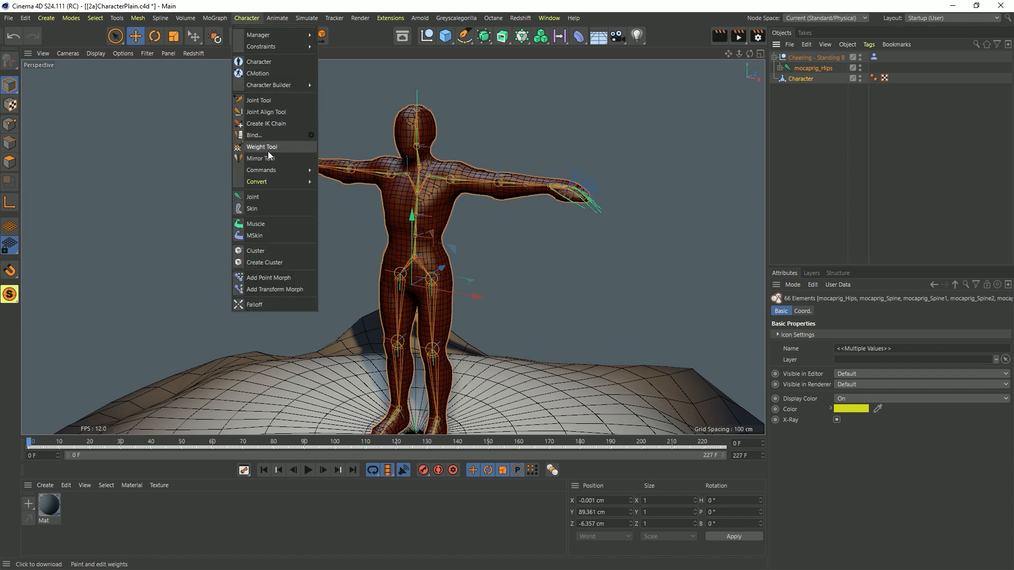
left_click(257, 139)
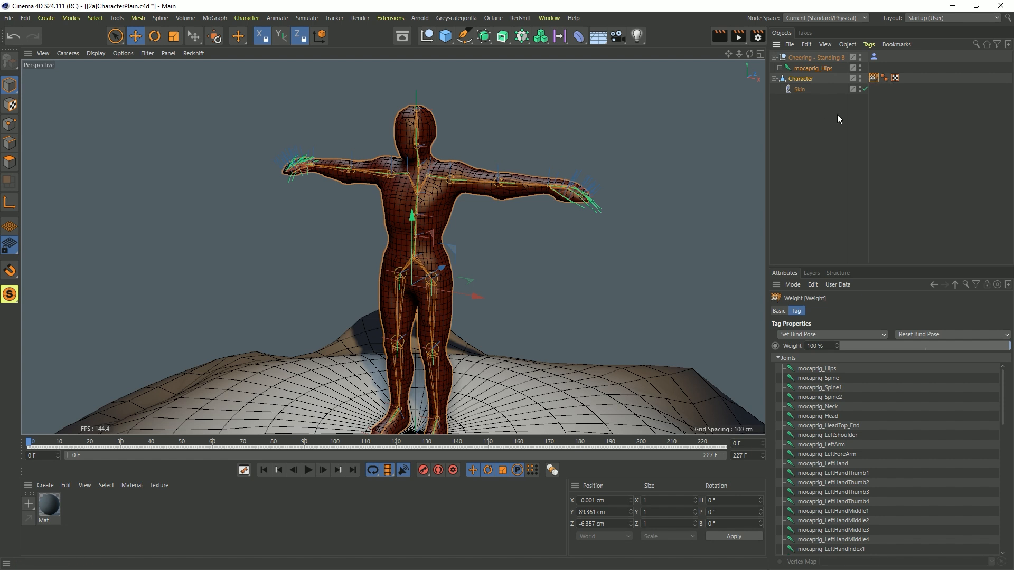
left_click(811, 120)
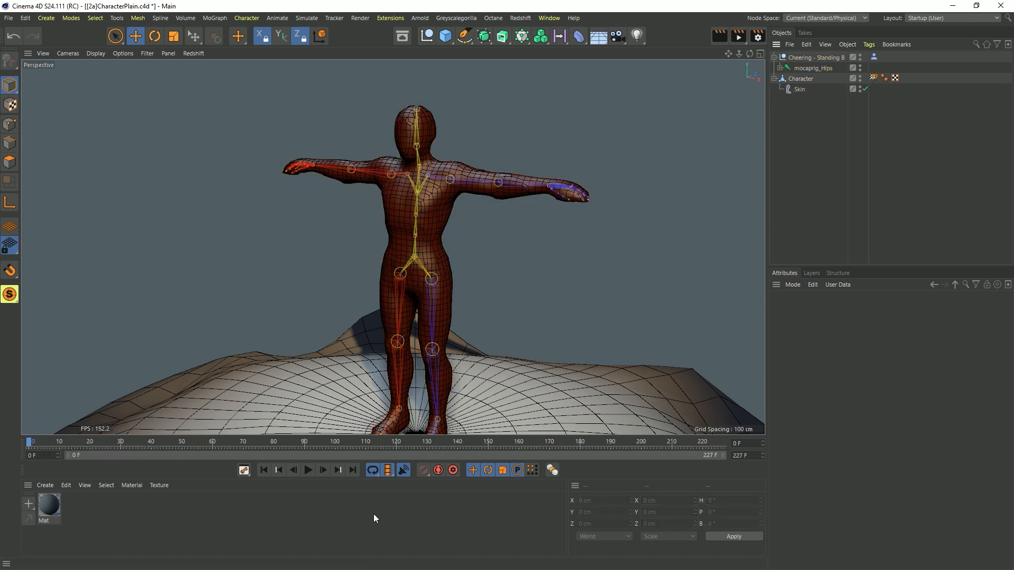
Step: Play the bound character's animation and examine the shoulder deformation at frame 105 from several angles
left_click(308, 470)
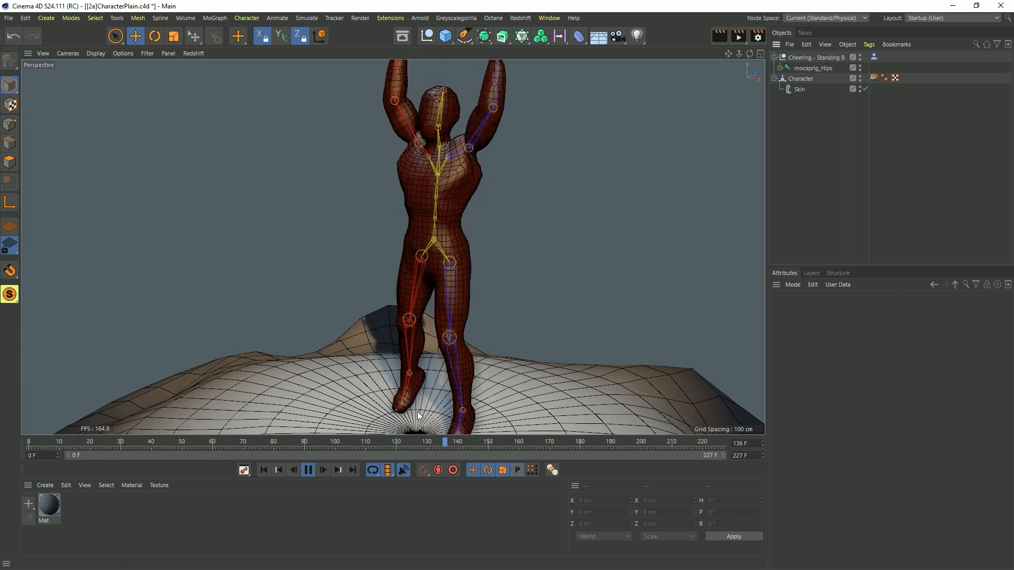
left_click(309, 470)
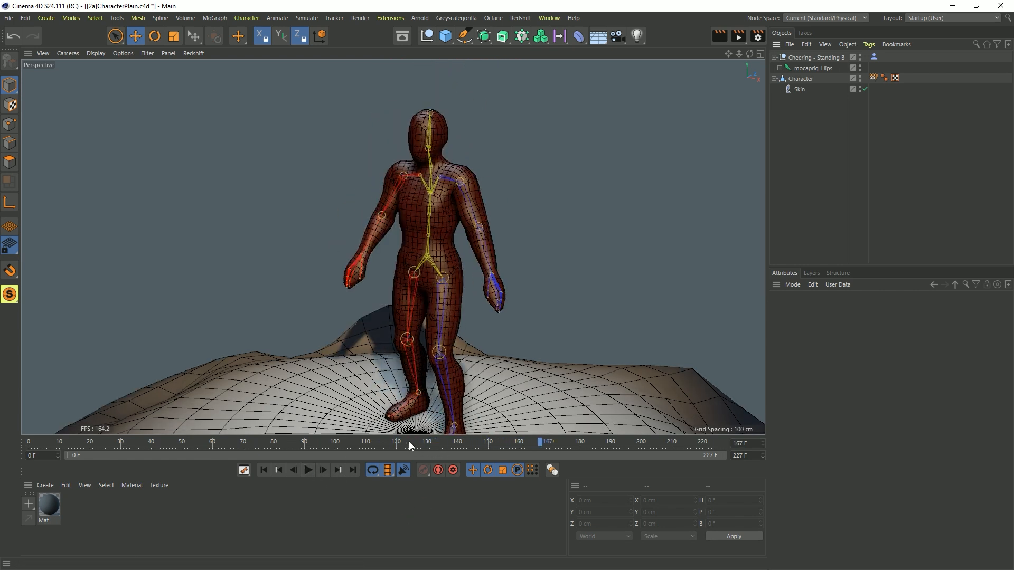
left_click_drag(412, 449, 350, 448)
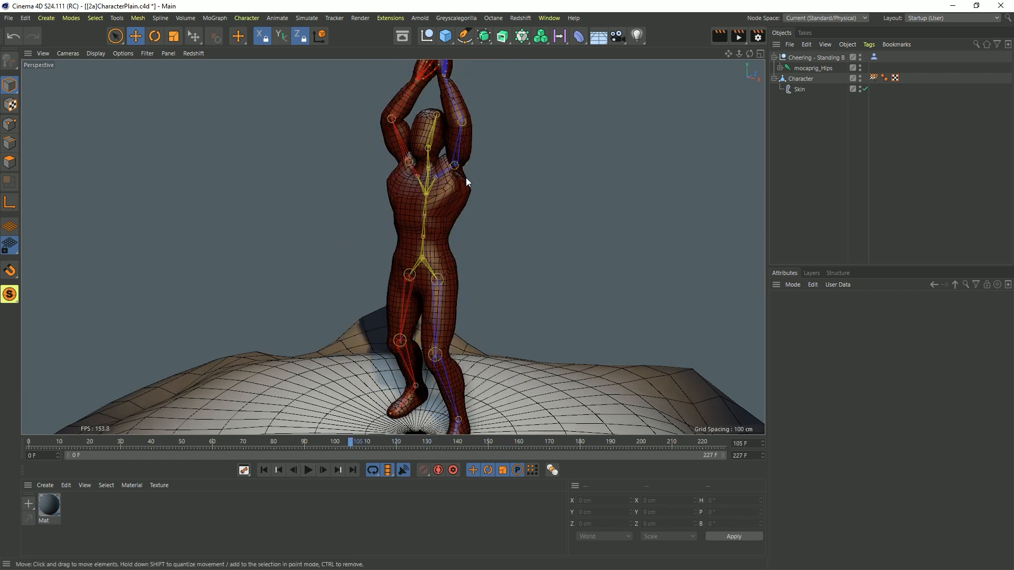
mouse_move(466, 180)
left_mouse_down("alt")
mouse_move(498, 177)
mouse_move(447, 157)
mouse_move(449, 190)
left_mouse_up("alt")
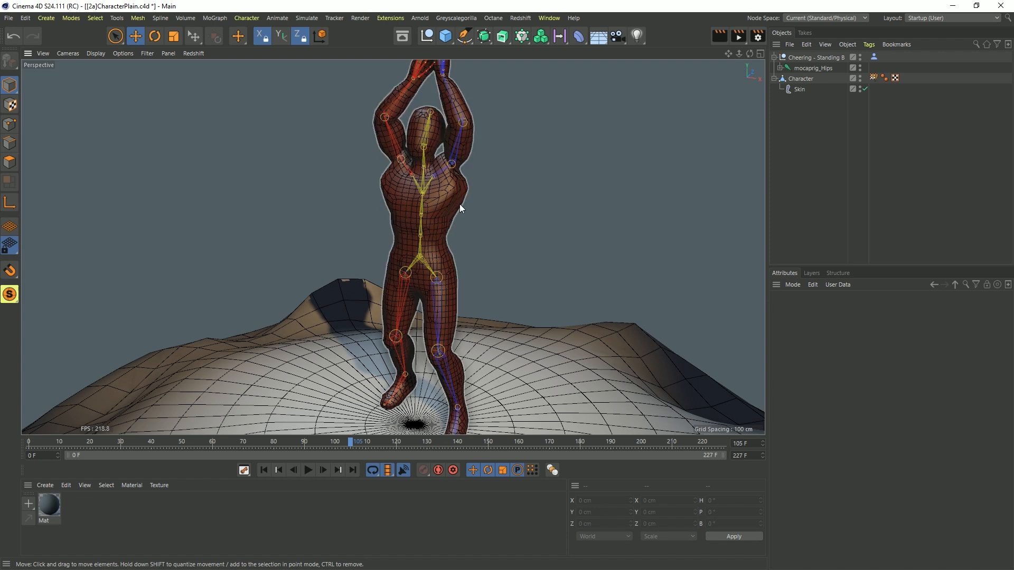
left_click_drag(459, 198, 468, 132, "alt")
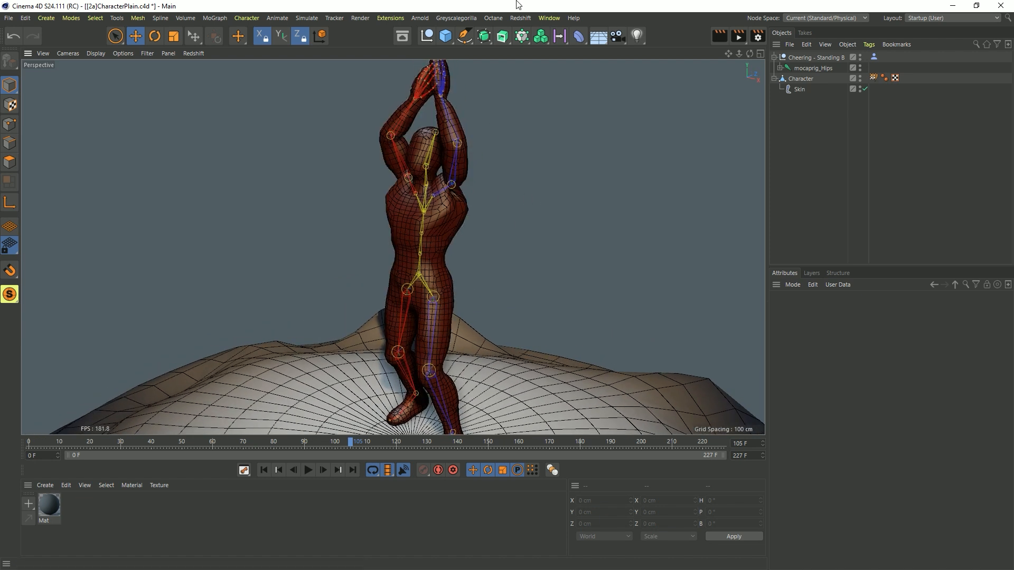
Step: Add a Delta Mush deformer under Character below Skin, and raise its Iterations to 56
left_click(576, 36)
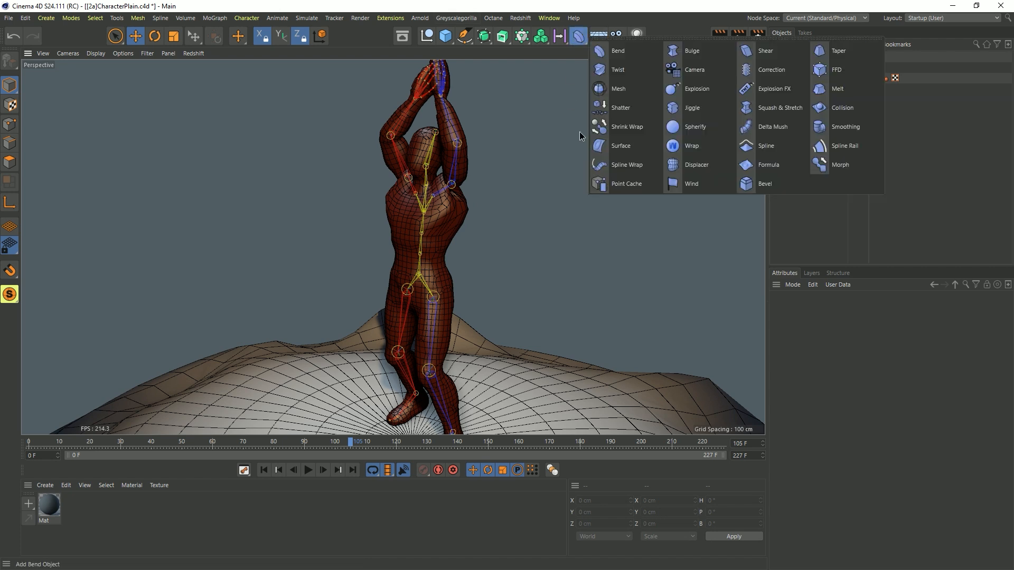
left_click(781, 132)
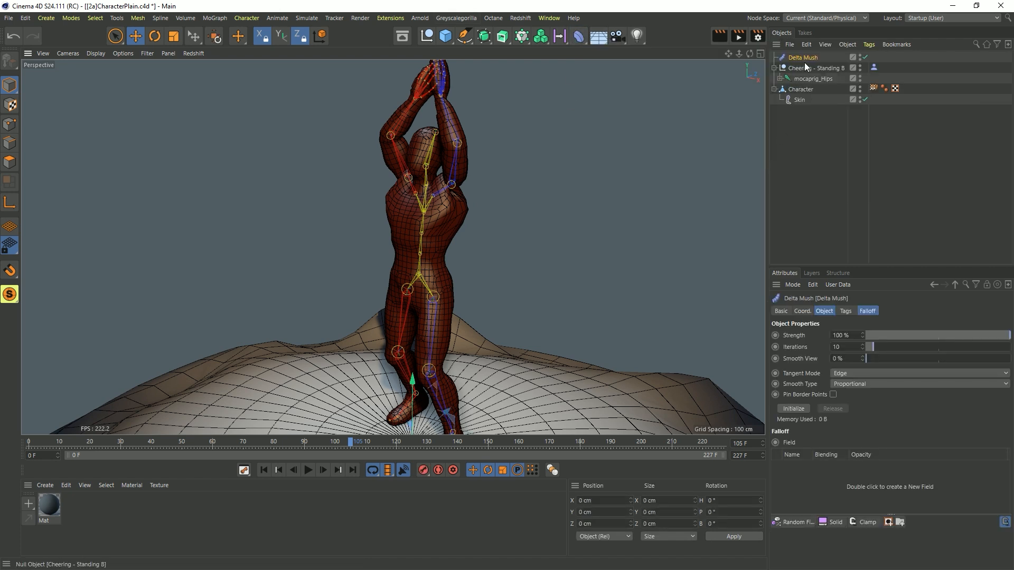
left_click_drag(801, 106, 798, 95)
left_click_drag(445, 189, 422, 198, "alt")
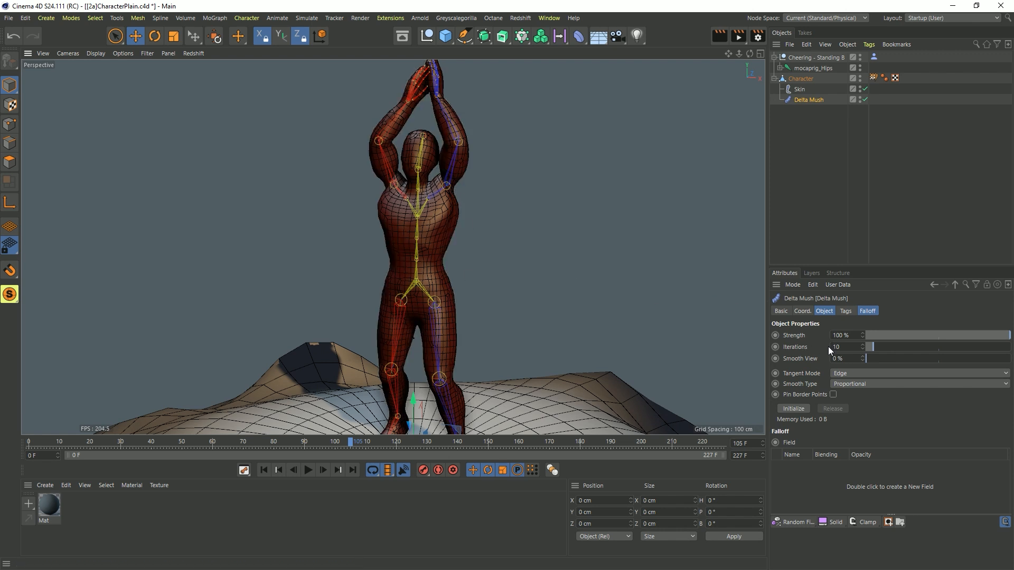
left_click_drag(872, 346, 903, 359)
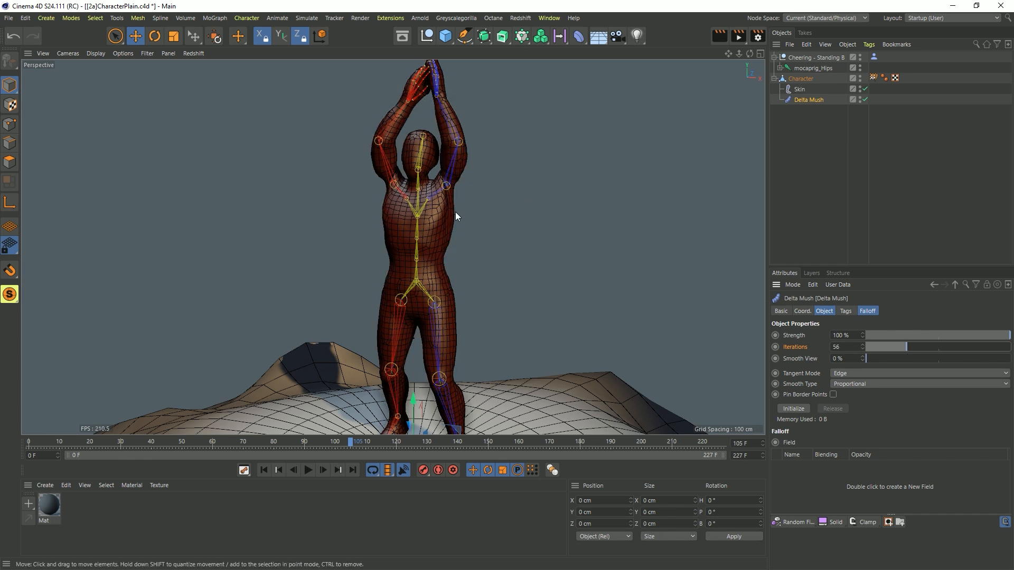
left_click_drag(456, 212, 367, 219, "alt")
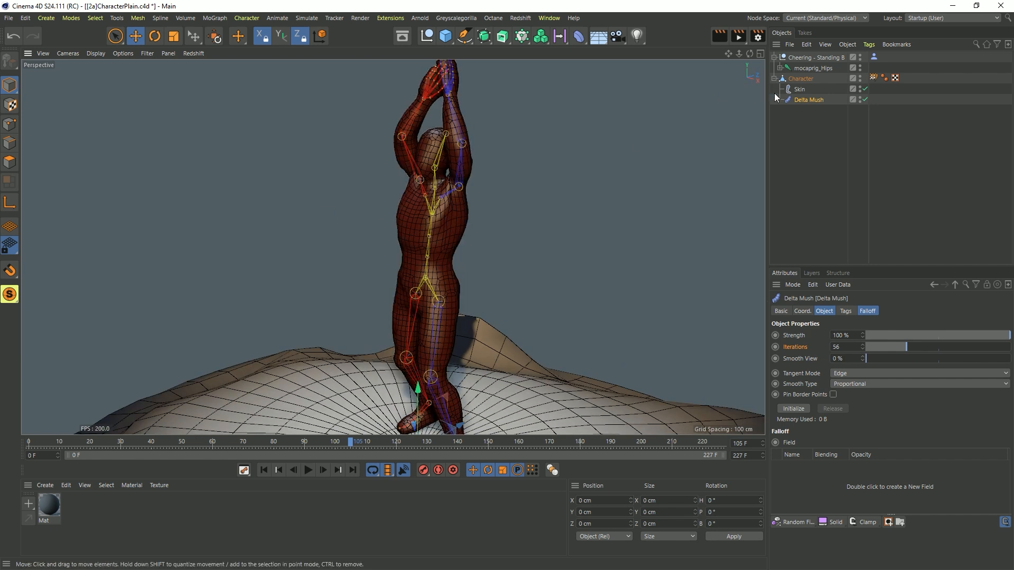
Step: Hide the Cheering - Standing B rig in the viewport and in renders, and collapse its hierarchy
double_click(861, 55)
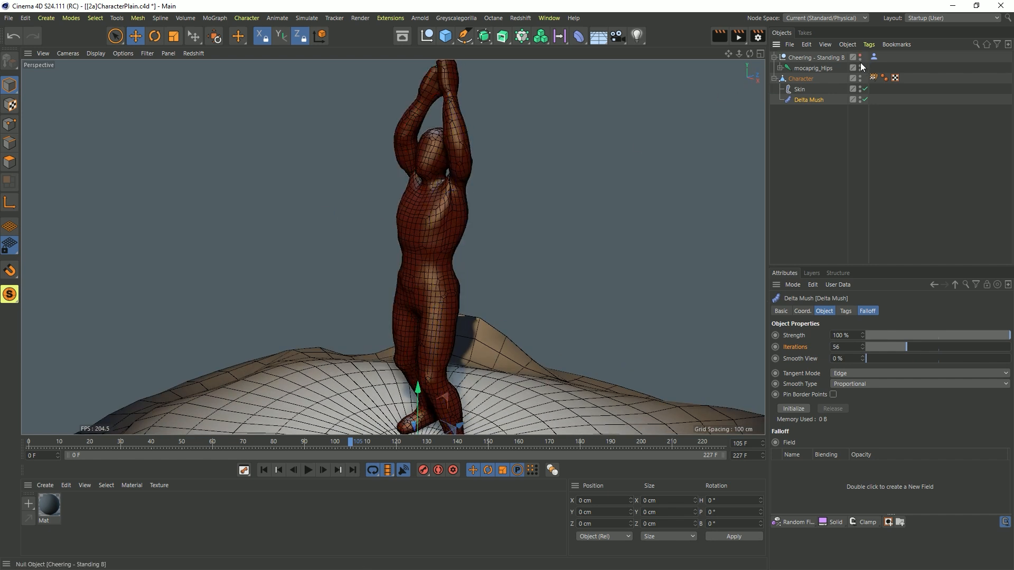
left_click(860, 63)
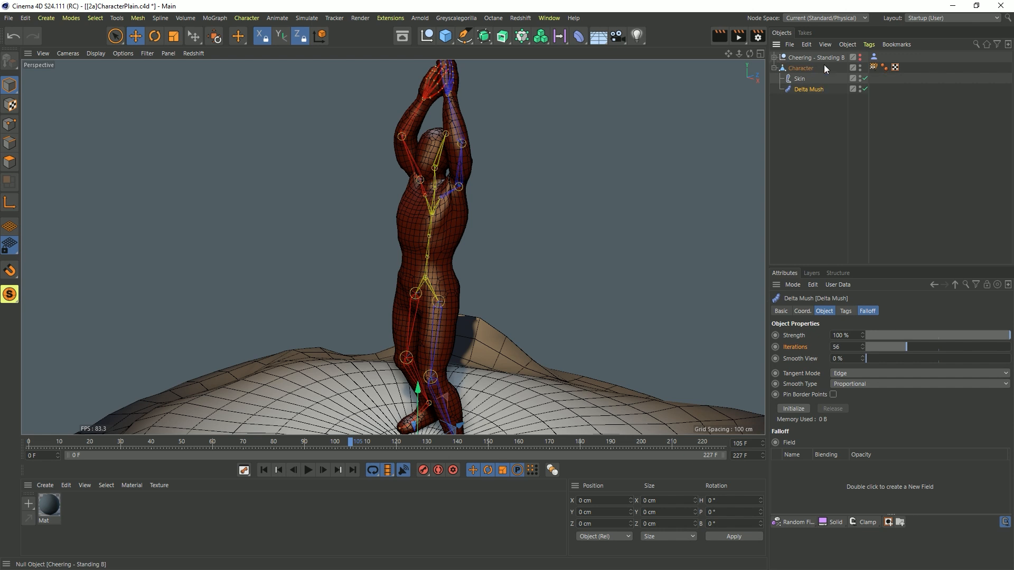
left_click(861, 66)
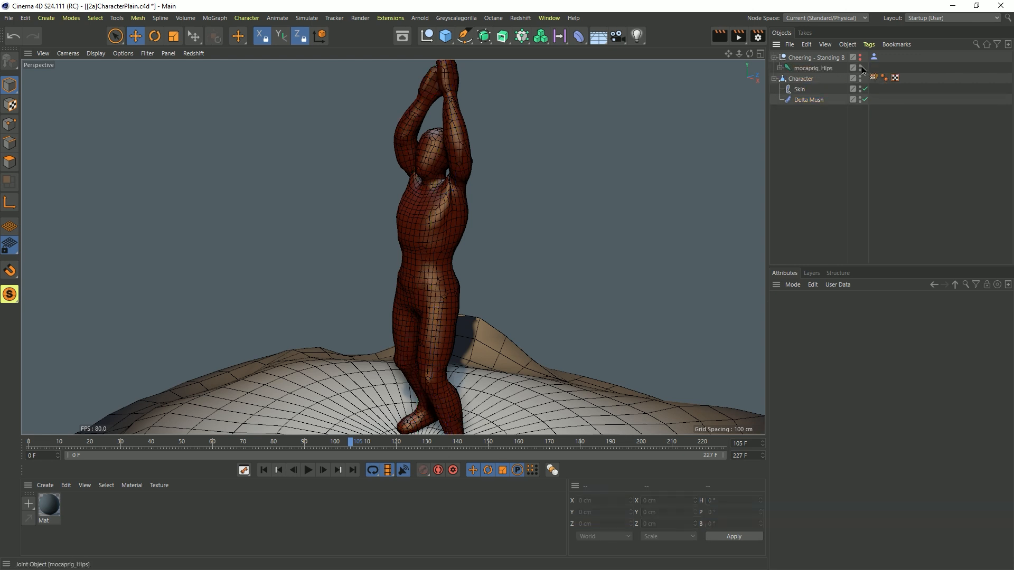
left_click(774, 57)
mouse_move(431, 253)
left_mouse_down("alt")
mouse_move(497, 202)
mouse_move(448, 259)
left_mouse_up("alt")
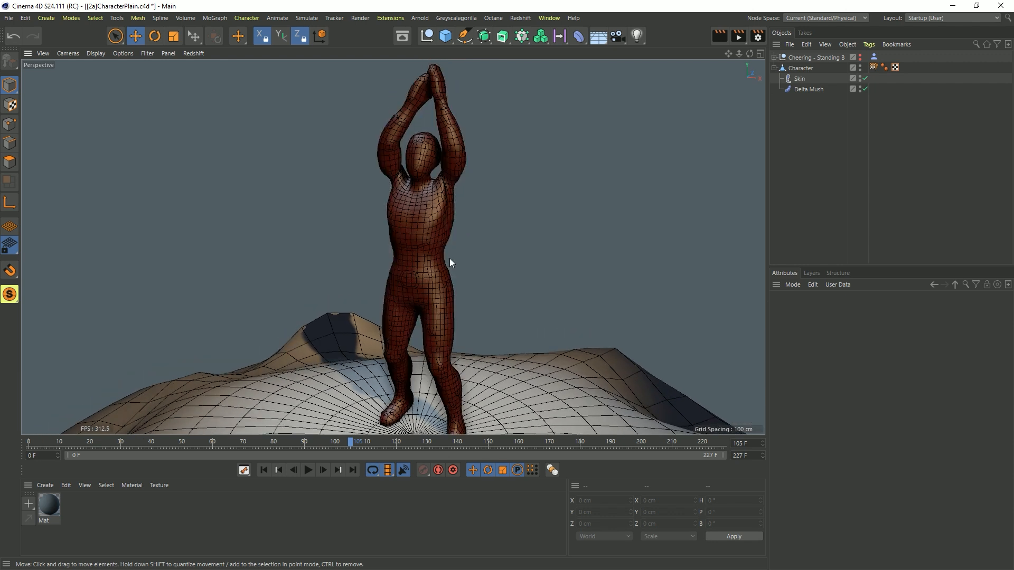
Step: Add an RKT Slicer at the end of the object list and assign Character as its source object
left_click(390, 18)
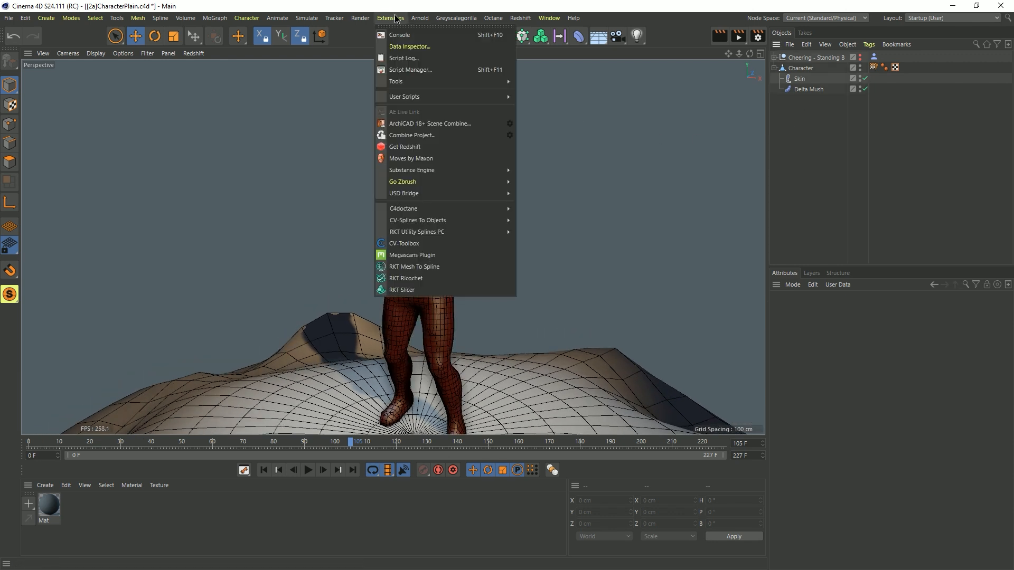
left_click(423, 291)
left_click_drag(793, 56, 802, 100)
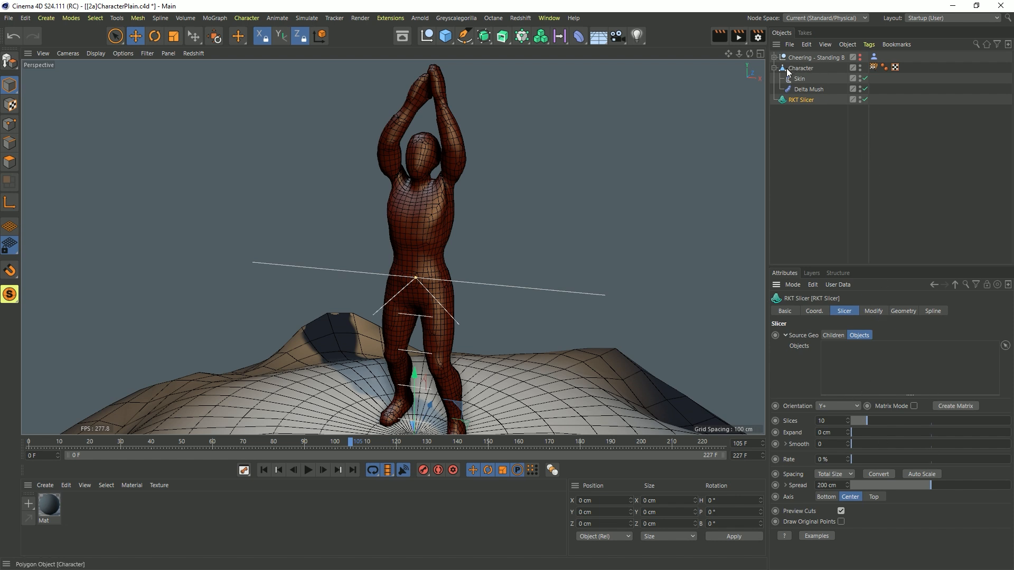
left_click_drag(788, 72, 854, 372)
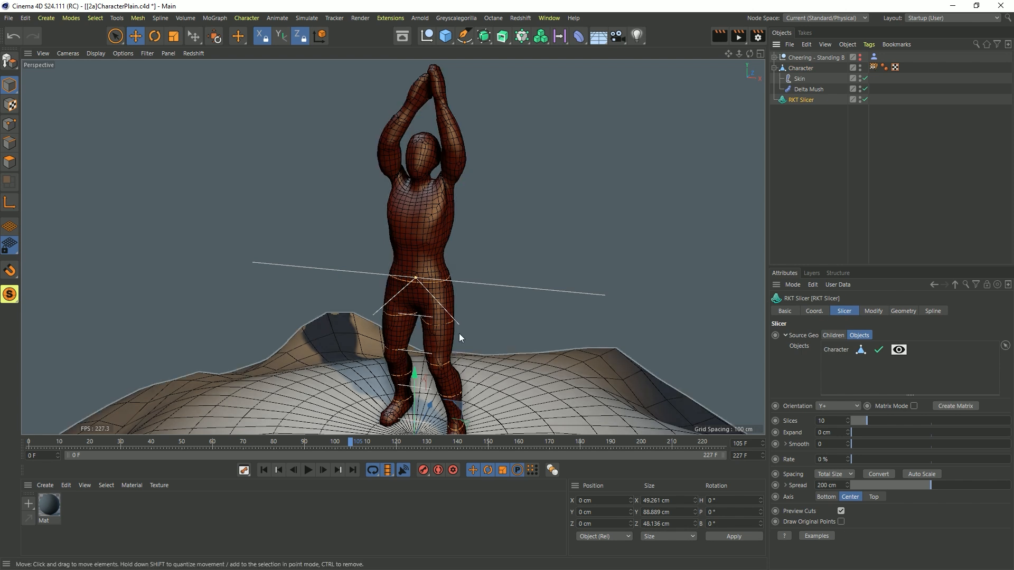
Step: Examine the slicer's cut preview in relation to the character, and collapse the Character hierarchy
scroll(470, 252, "up", 2)
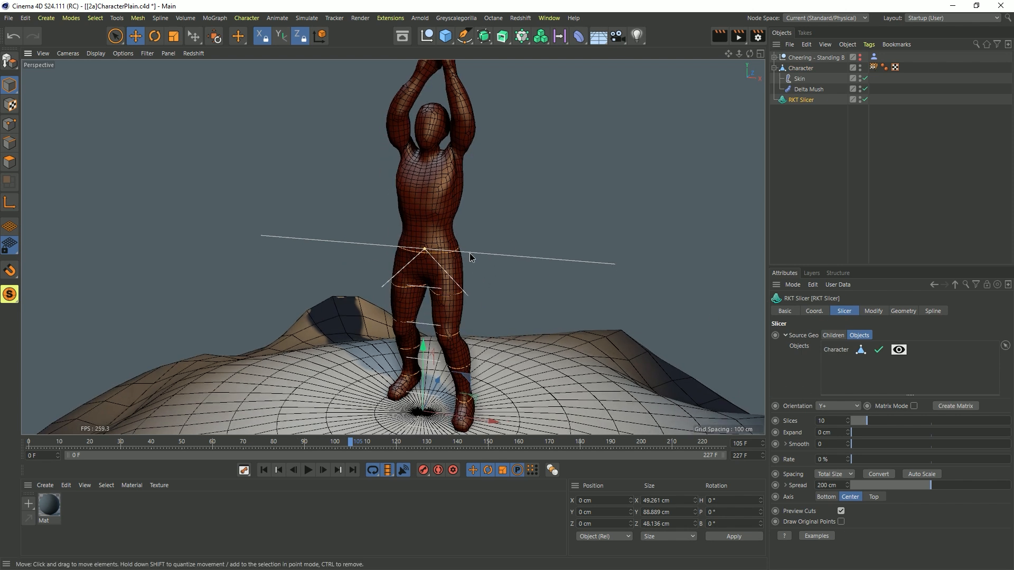
scroll(470, 253, "down", 3)
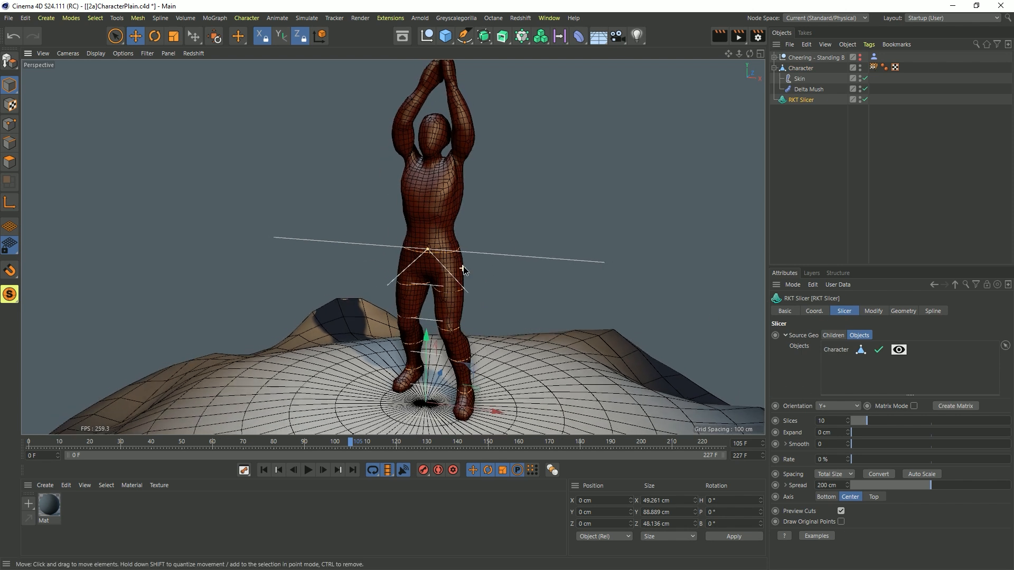
scroll(474, 248, "up", 5)
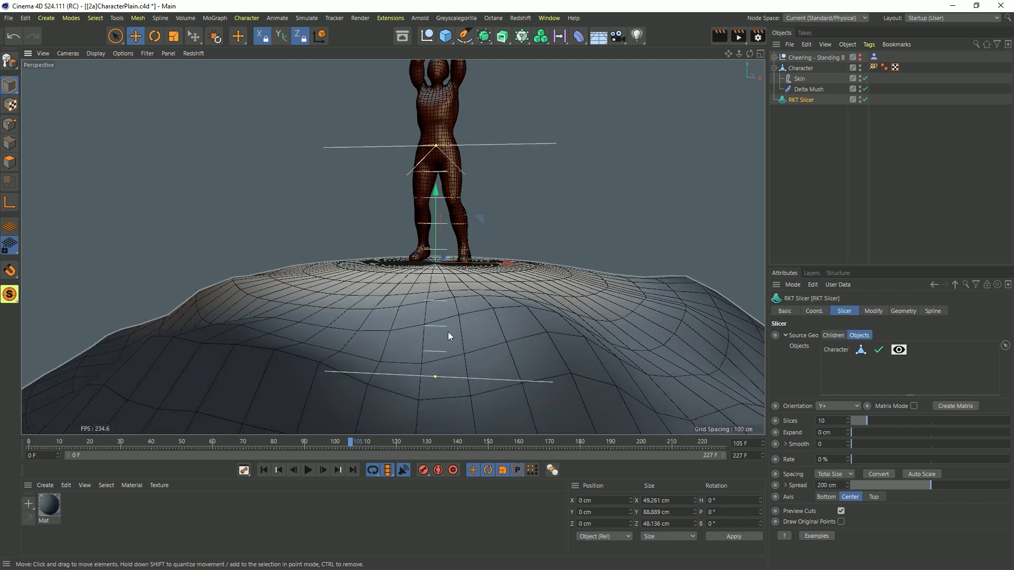
middle_click_drag(445, 222, 443, 259, "alt")
scroll(442, 259, "up", 3)
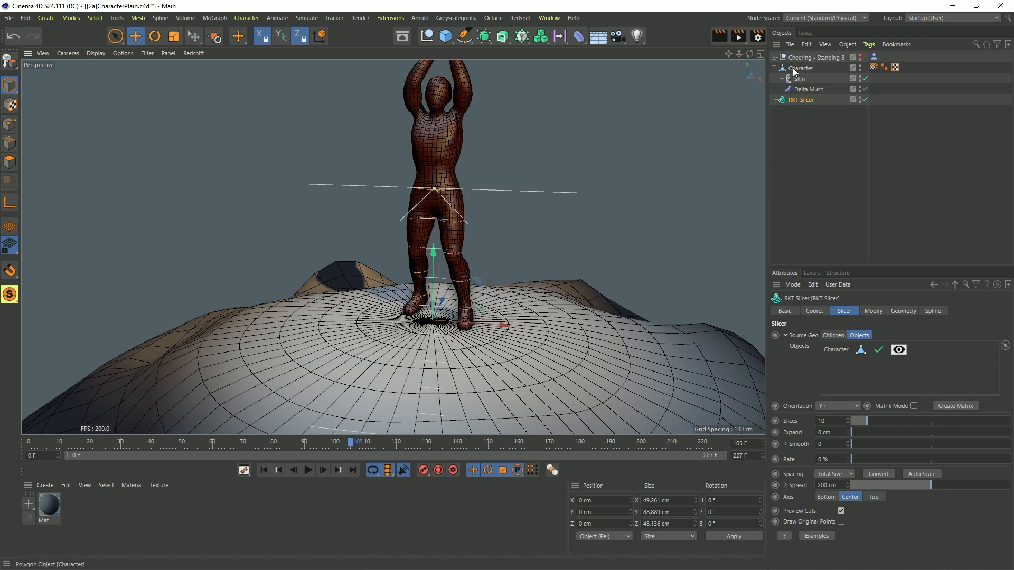
left_click(775, 68)
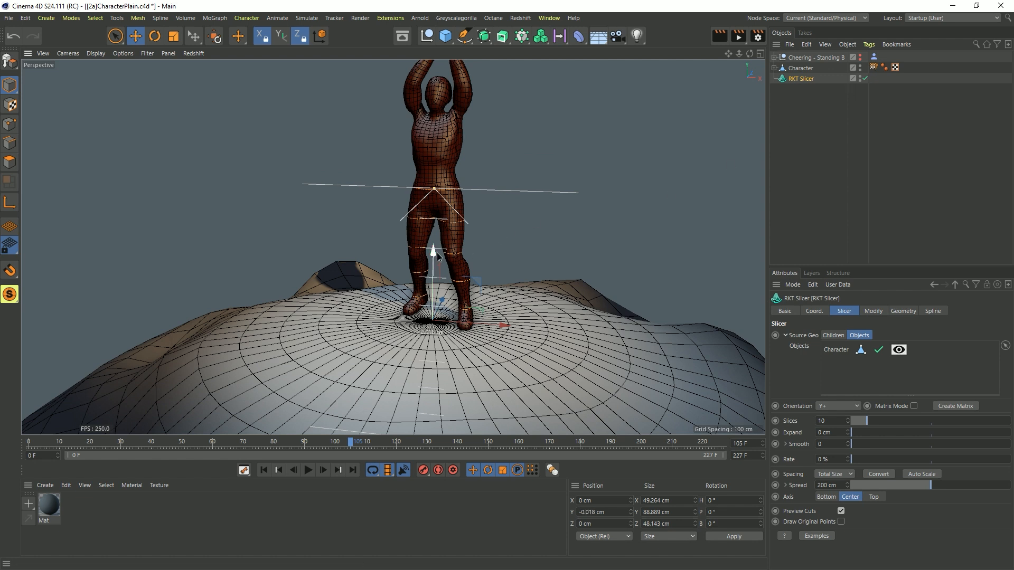
Step: Raise the RKT Slicer to about 101 cm on Y and widen its spread to about 239 cm
left_click_drag(436, 253, 457, 169)
middle_click_drag(457, 169, 436, 241, "alt")
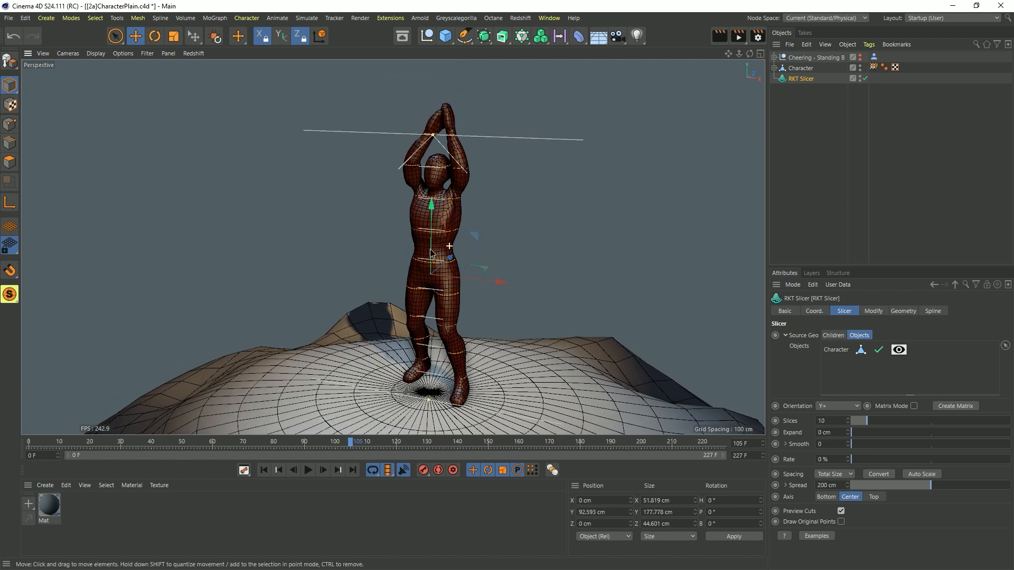
mouse_move(436, 241)
left_mouse_down()
mouse_move(434, 213)
mouse_move(434, 226)
left_mouse_up()
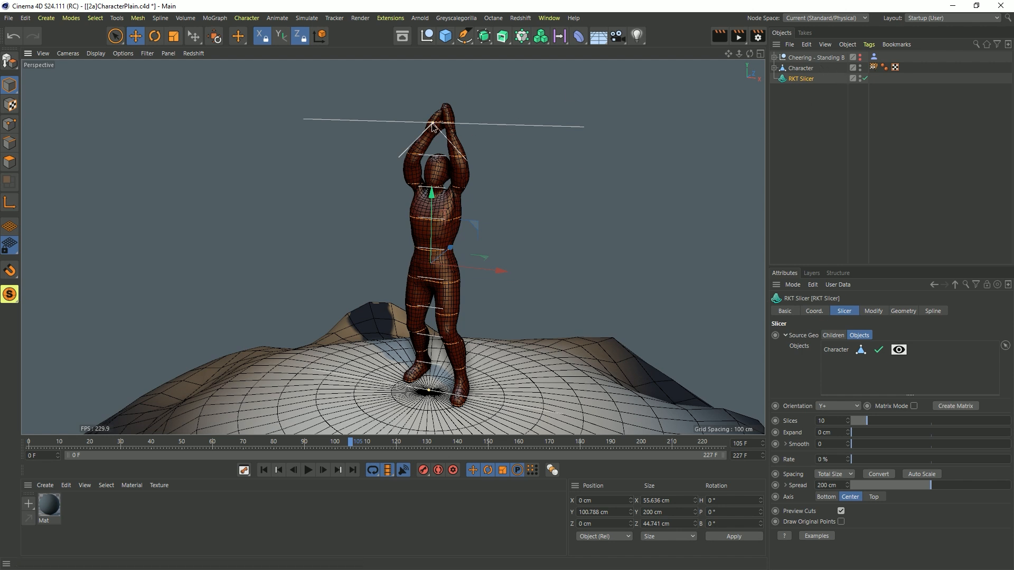
left_click_drag(433, 126, 433, 93)
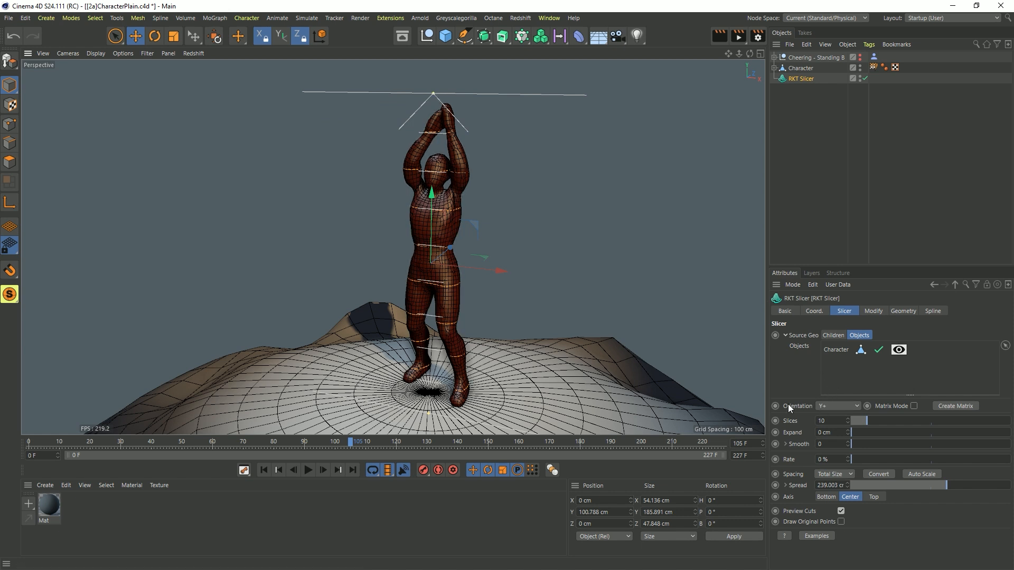
Step: Switch the slicer's orientation to X+ and narrow its spread around the character to about 81 cm
left_click(837, 406)
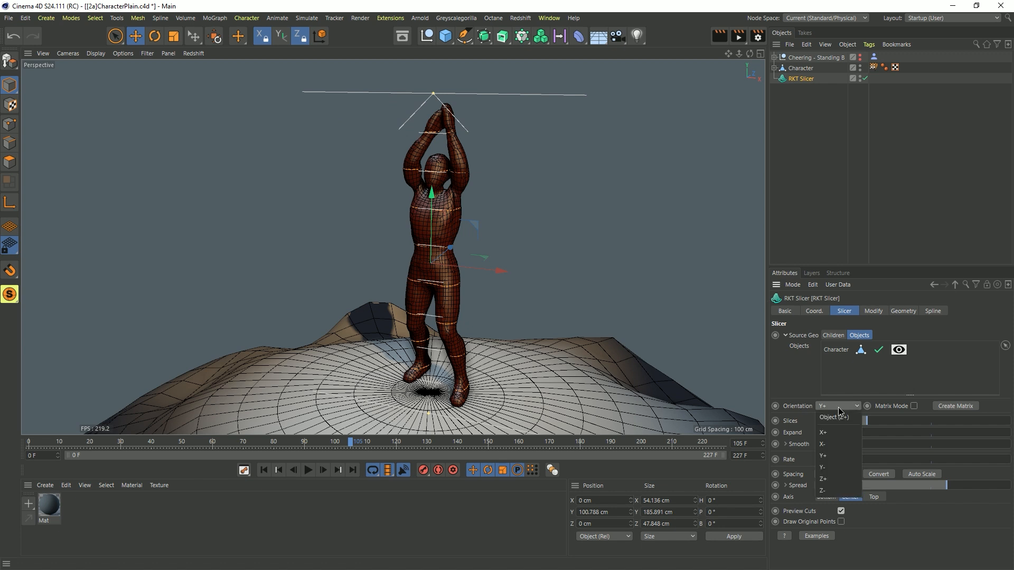
left_click(834, 433)
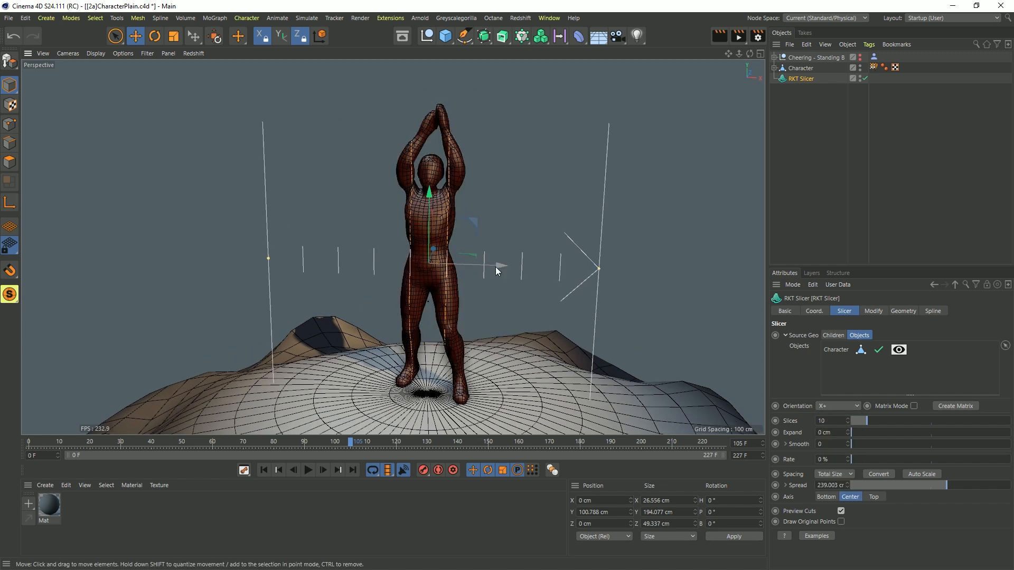
left_click_drag(599, 269, 484, 271)
left_click_drag(424, 252, 407, 261, "alt")
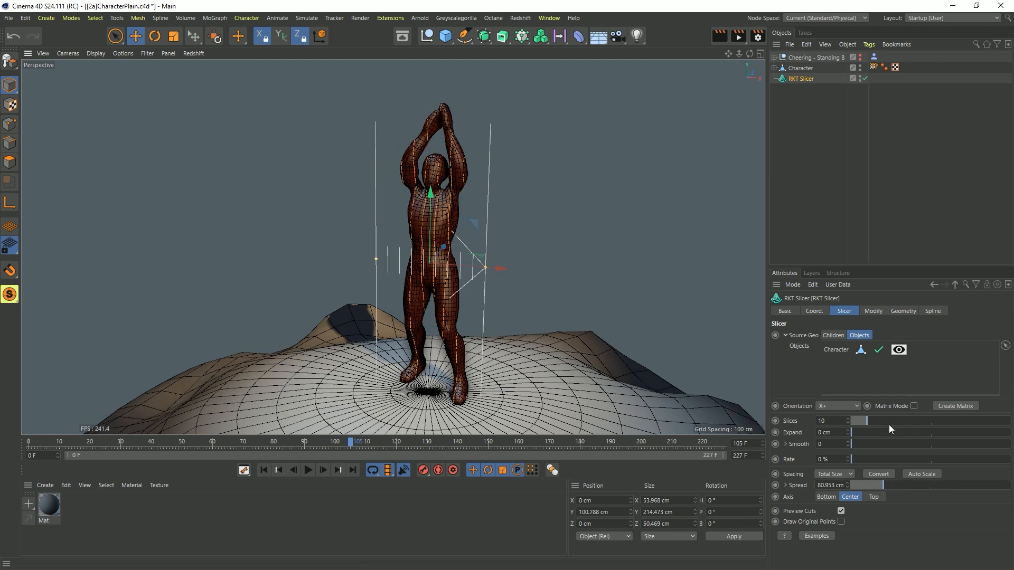
Step: Increase the slicer's Slices to 39 and examine the denser cut lines on the character
left_click_drag(873, 420, 913, 421)
left_click_drag(419, 165, 436, 228, "alt")
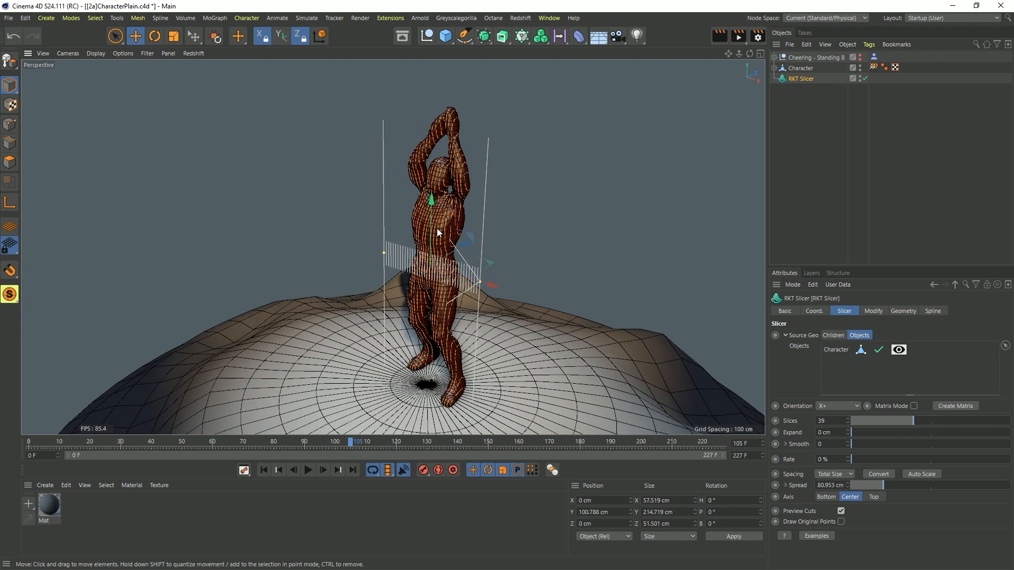
right_click_drag(436, 229, 455, 311, "alt")
left_click_drag(455, 311, 420, 302, "alt")
left_click_drag(449, 135, 352, 306, "alt")
left_click_drag(463, 252, 553, 296, "alt")
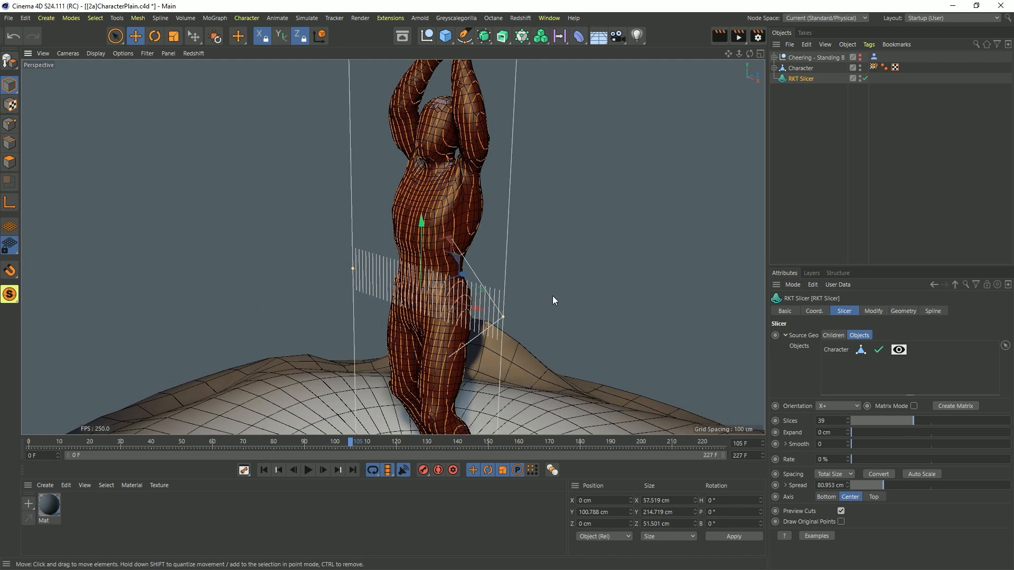
Step: Set the slicer's orientation to Z+ and play the animation to preview the cuts on the moving character
left_click(838, 407)
left_click(833, 481)
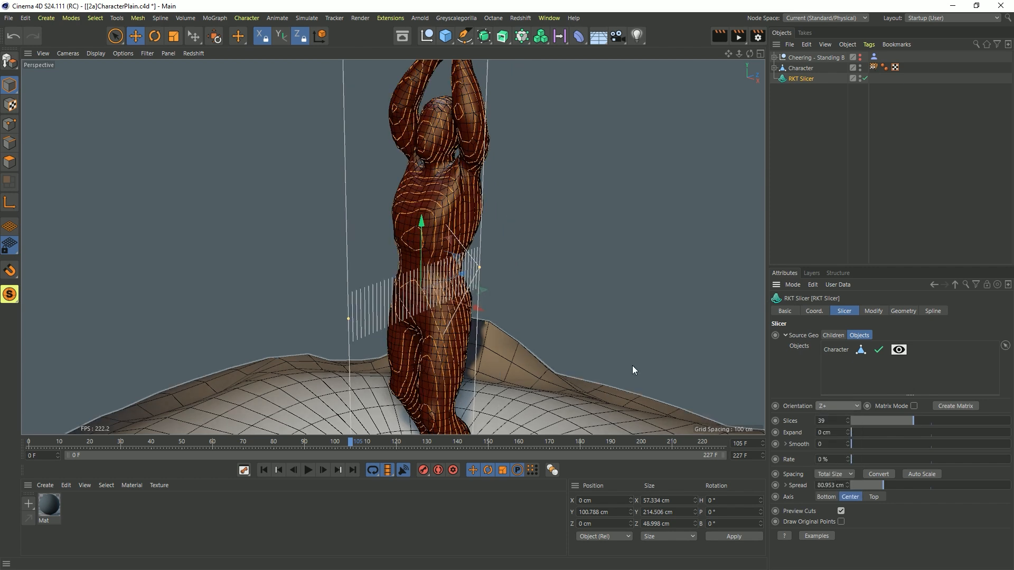
left_click_drag(632, 366, 418, 431, "alt")
left_click(308, 470)
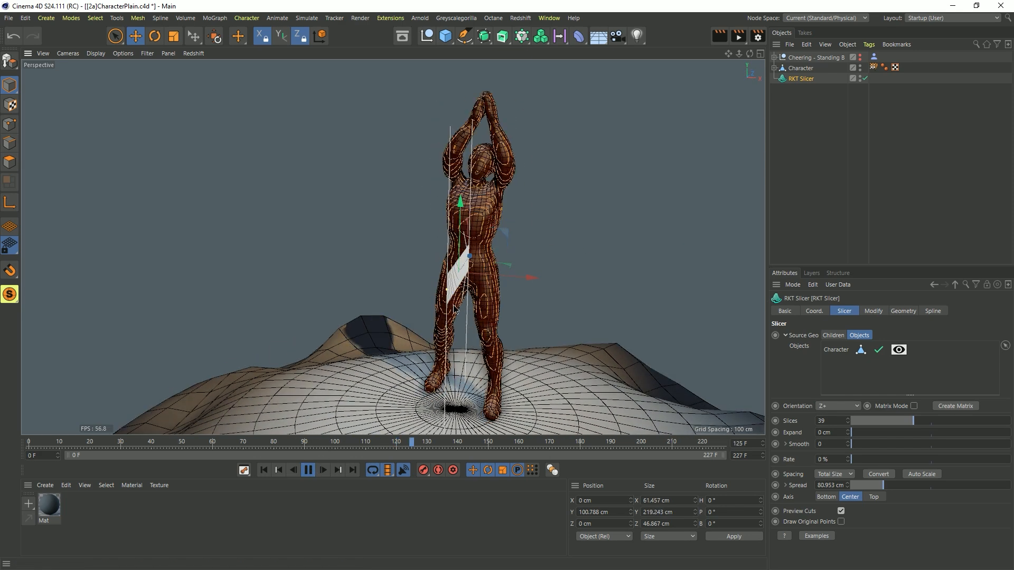
left_click_drag(453, 304, 475, 317, "alt")
left_click(308, 470)
left_click_drag(418, 346, 511, 270, "alt")
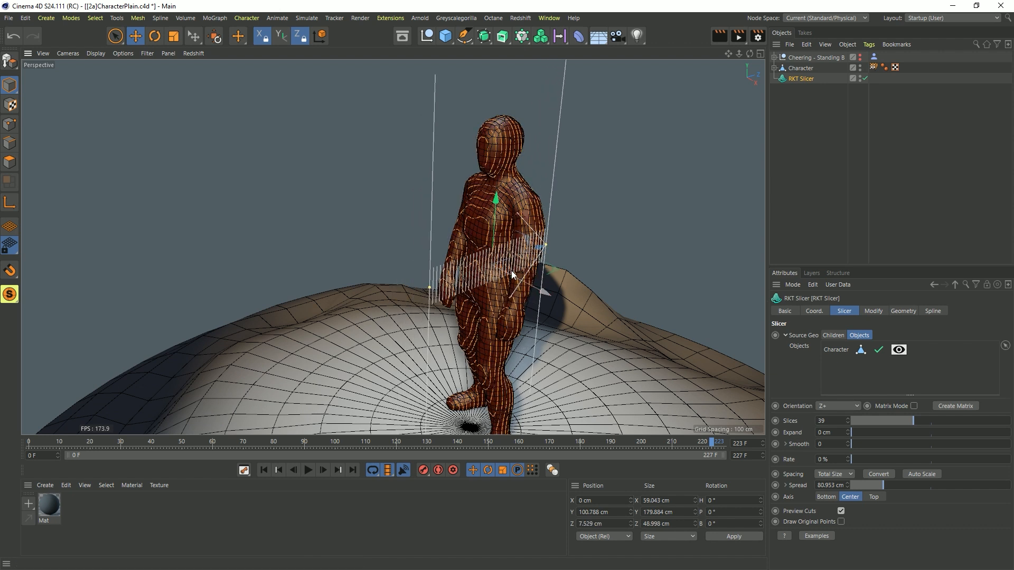
Step: Rotate the slicer diagonally to about H -67°, P 140°, B 56° and widen its spread to about 212 cm
key("r")
left_click_drag(458, 244, 499, 296)
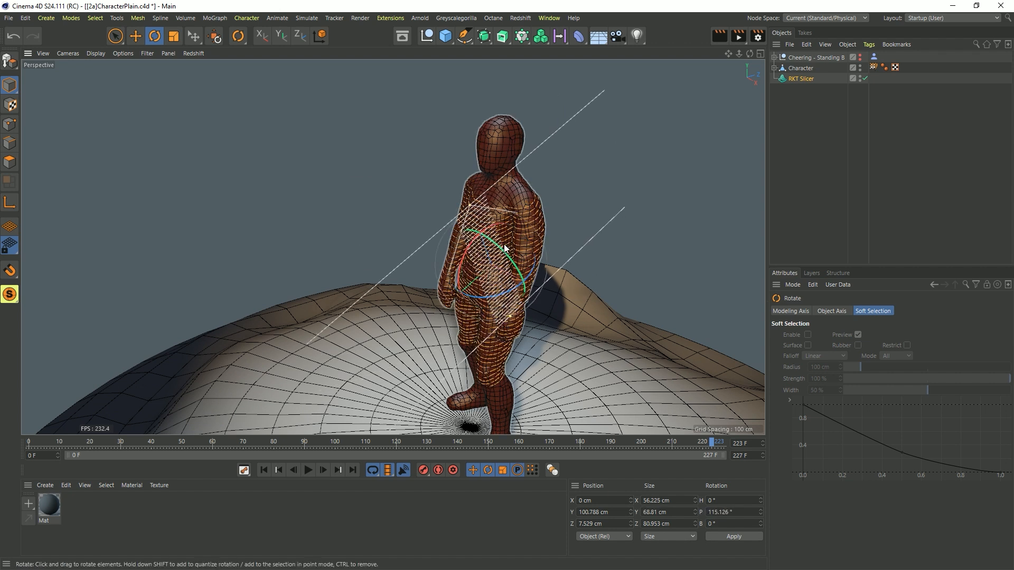
left_click_drag(505, 247, 511, 225)
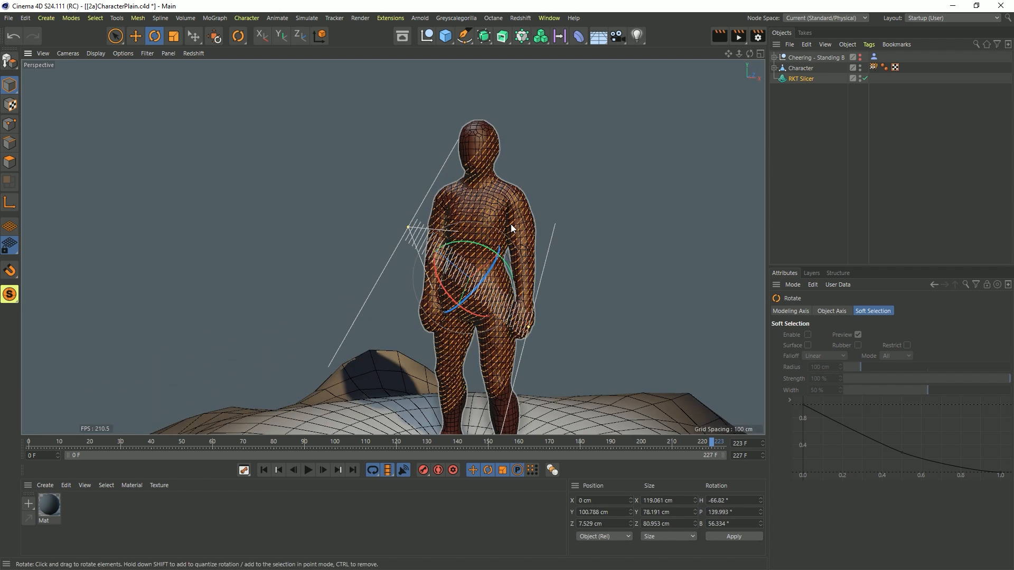
middle_click_drag(511, 225, 512, 147, "alt")
left_click_drag(408, 150, 274, 97)
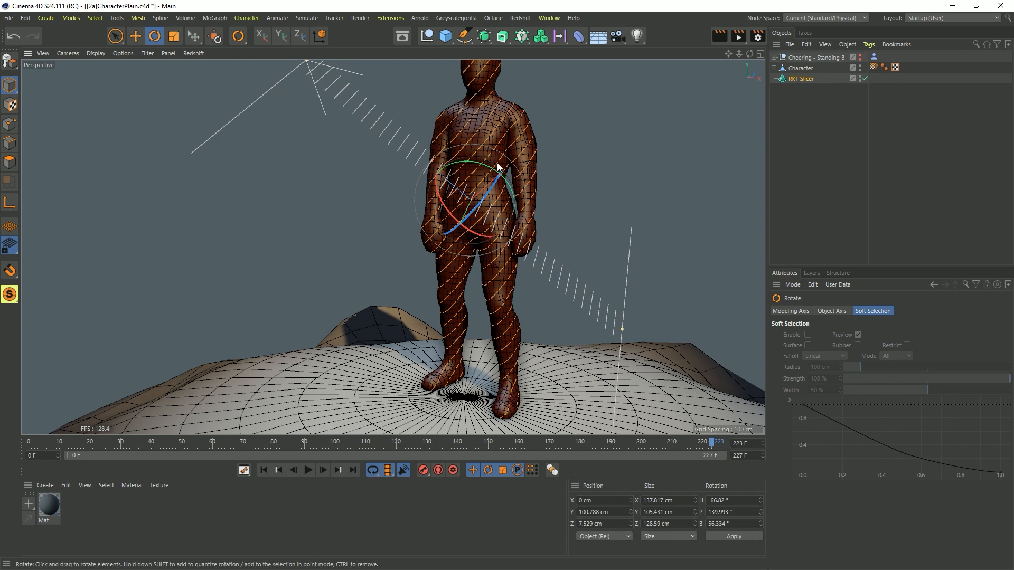
Step: Play the animation to examine the diagonal cuts on the whole moving character
middle_click_drag(497, 164, 464, 220, "alt")
right_click_drag(465, 220, 441, 247, "alt")
left_click_drag(442, 247, 416, 334, "alt")
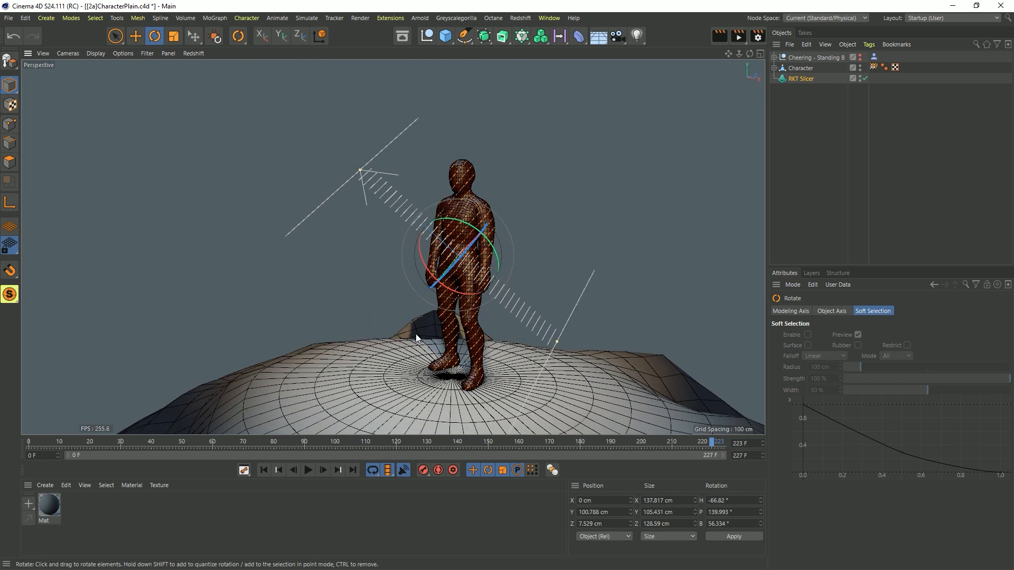
left_click(311, 469)
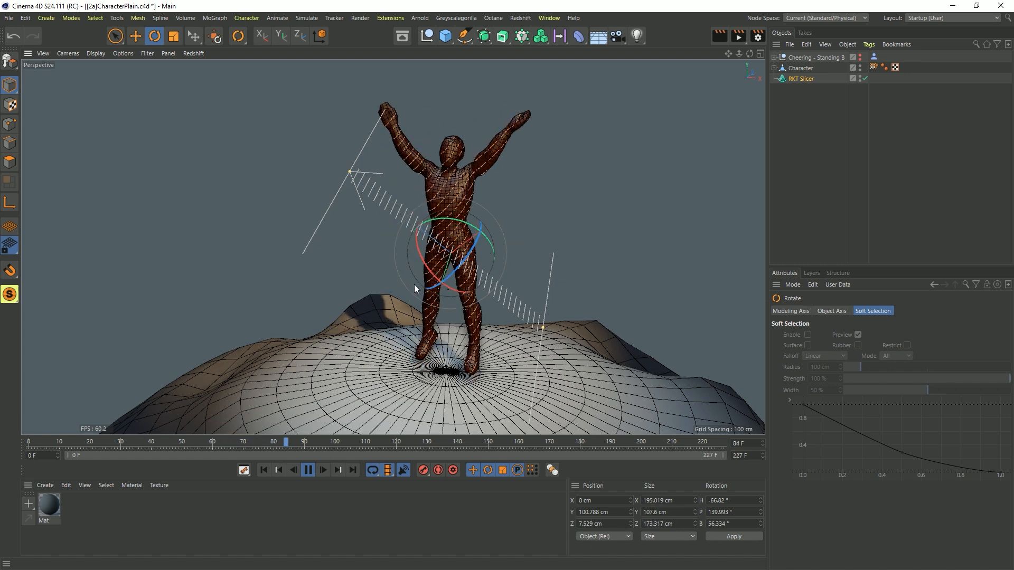
left_click(308, 470)
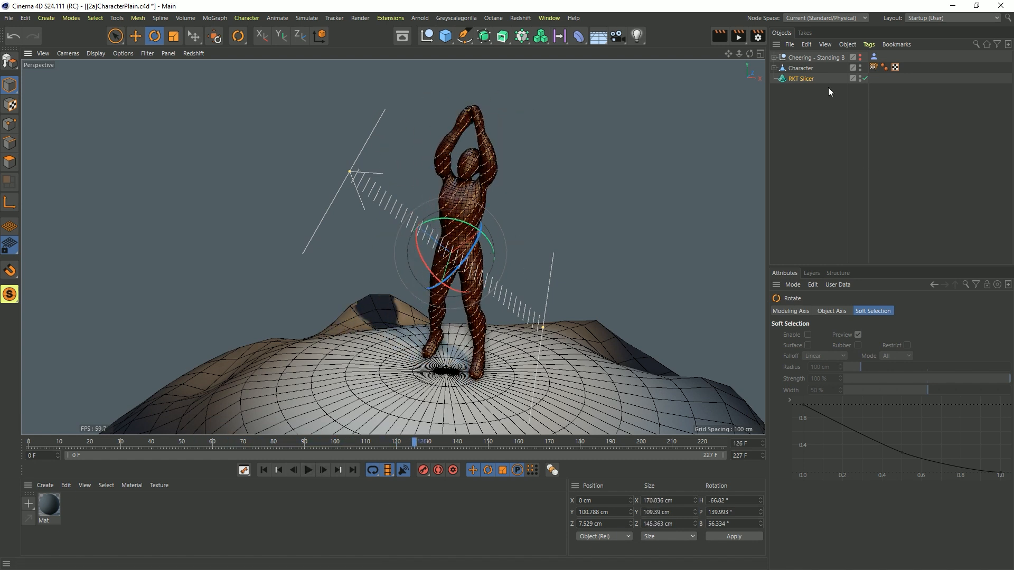
Step: Set the RKT Slicer's orientation to Y+ and reset its position and rotation to zero
left_click(816, 79)
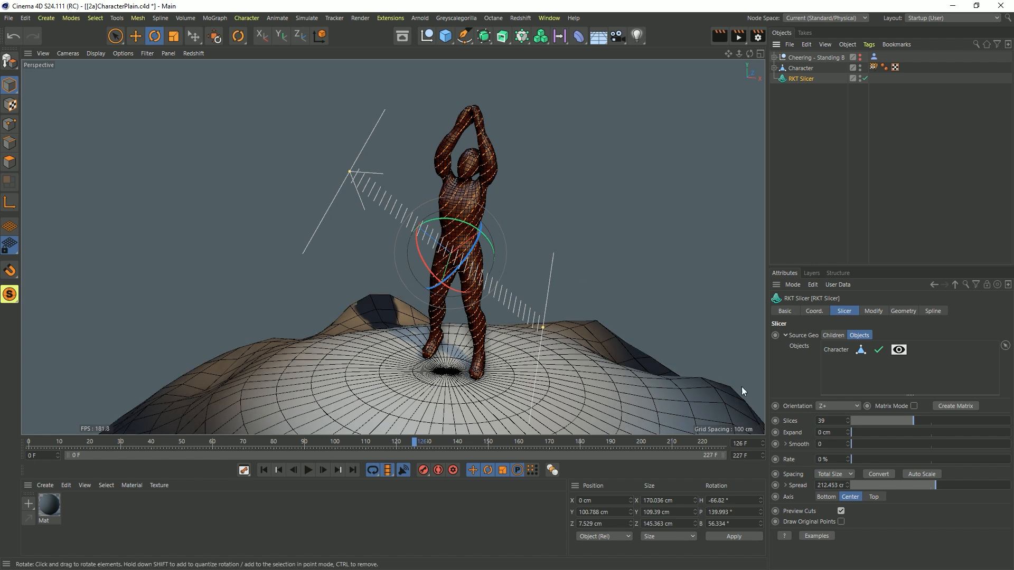
left_click(841, 404)
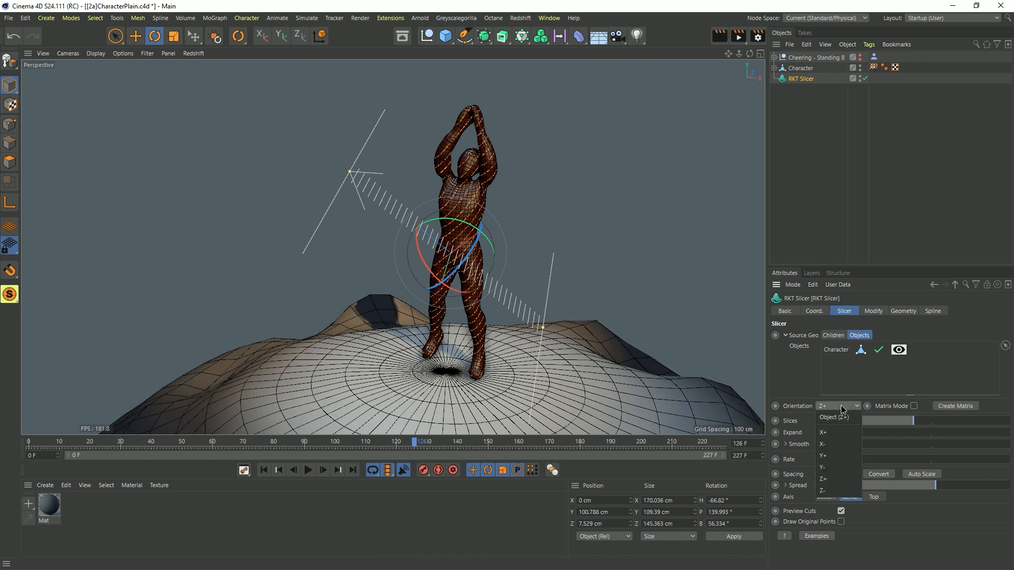
left_click(838, 457)
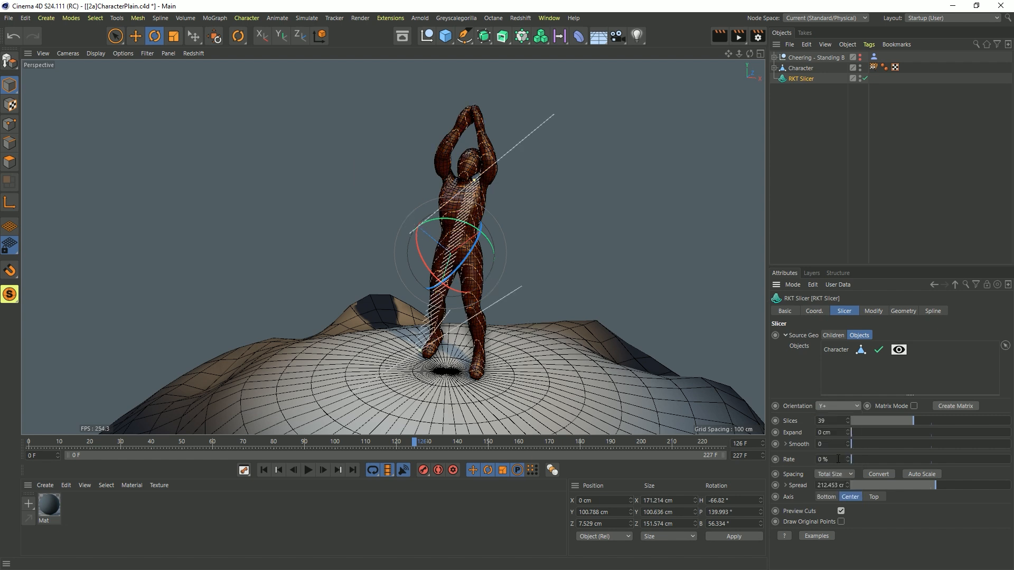
left_click(216, 36)
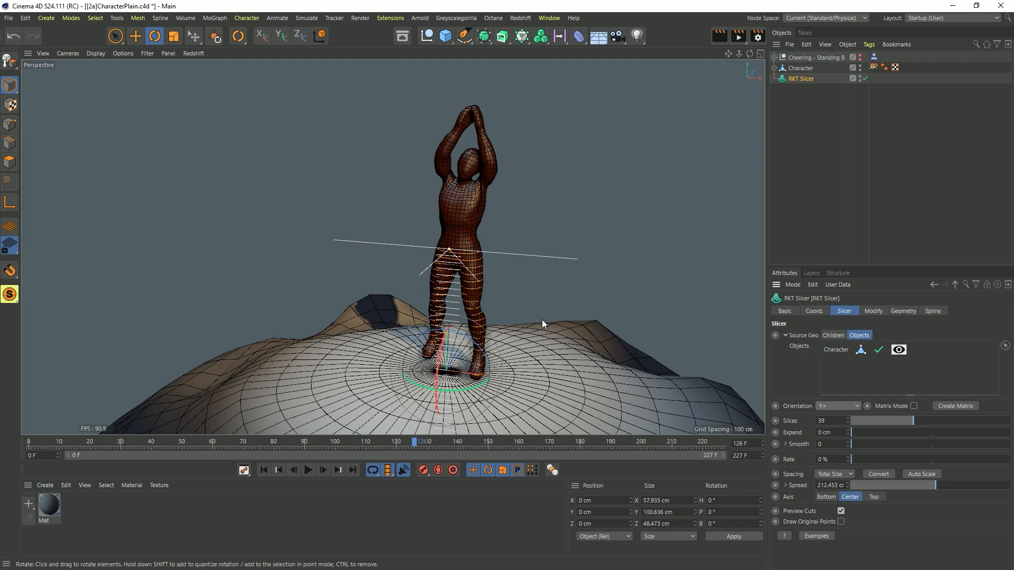
Step: Auto-scale the slicer to fit the character and check its orientation options
left_click_drag(542, 319, 501, 118, "alt")
left_click_drag(520, 239, 492, 182, "alt")
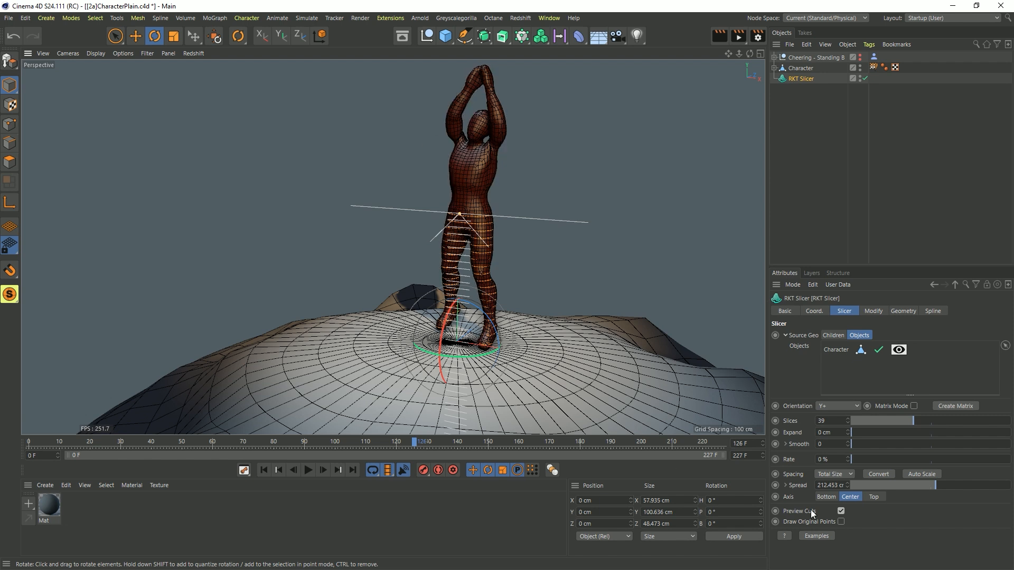
left_click(926, 475)
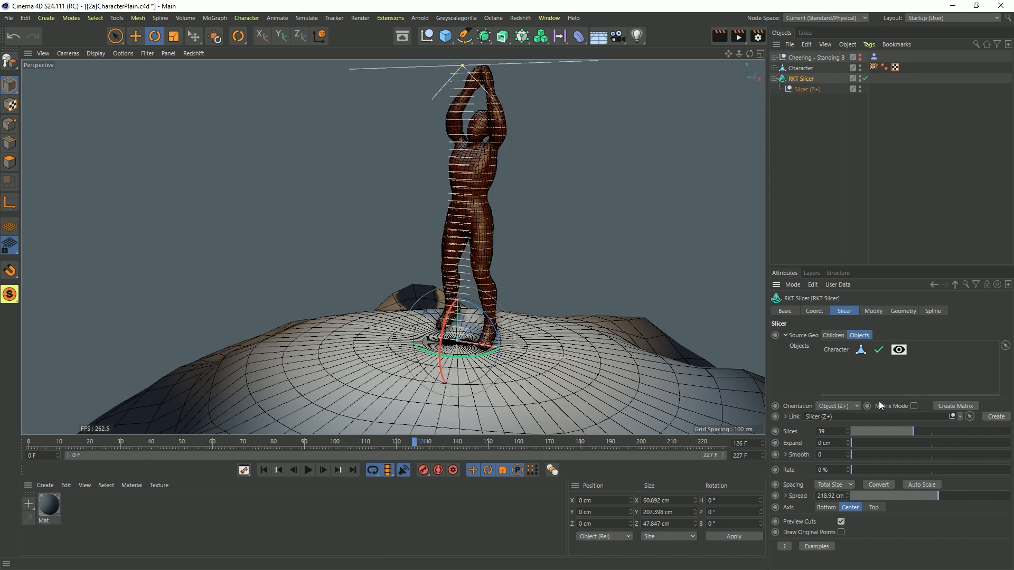
left_click(845, 404)
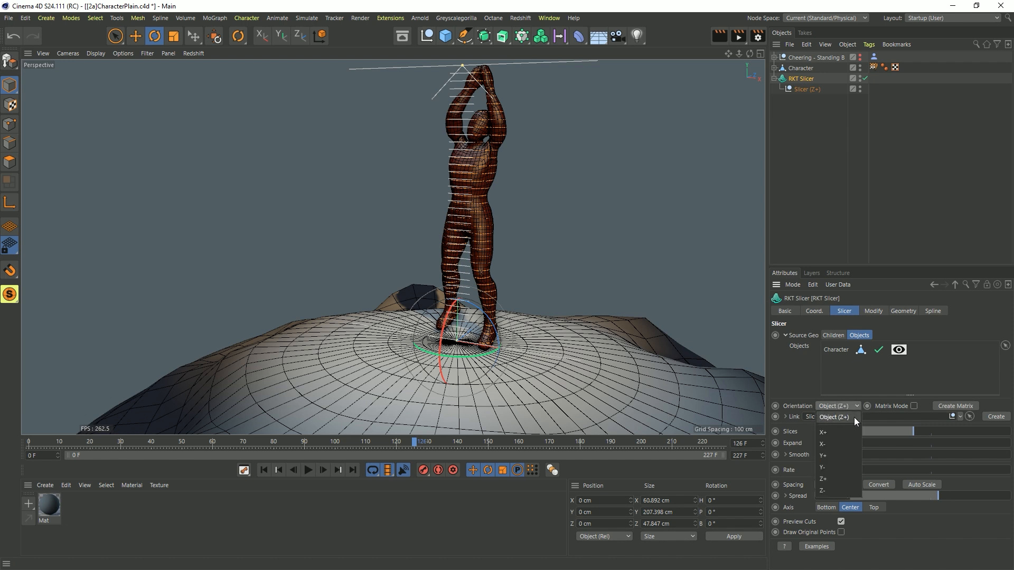
left_click(804, 403)
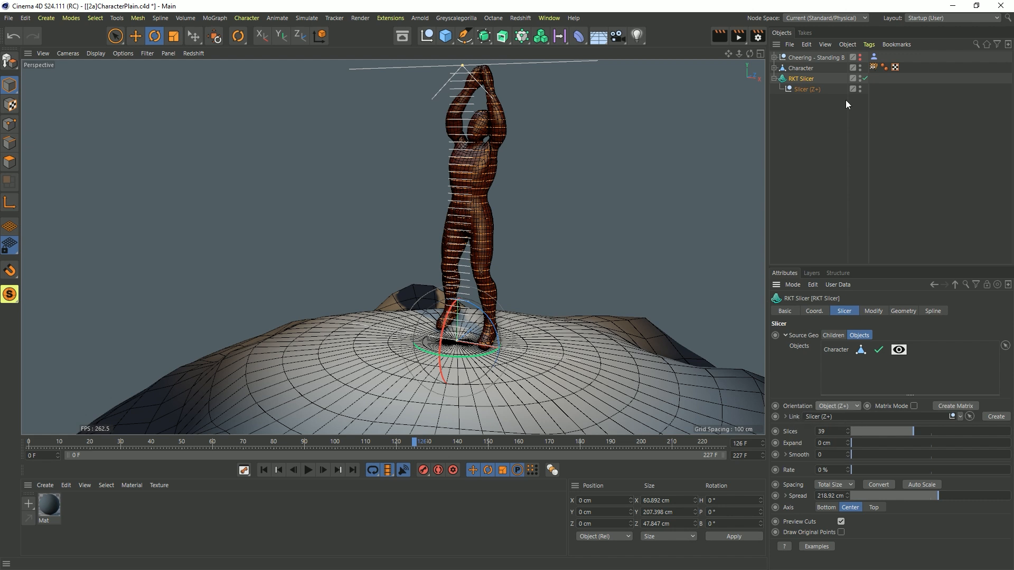
Step: Rotate the Slicer (Z+) null under RKT Slicer to about H -93°, P 15°, B 178°
left_click(800, 90)
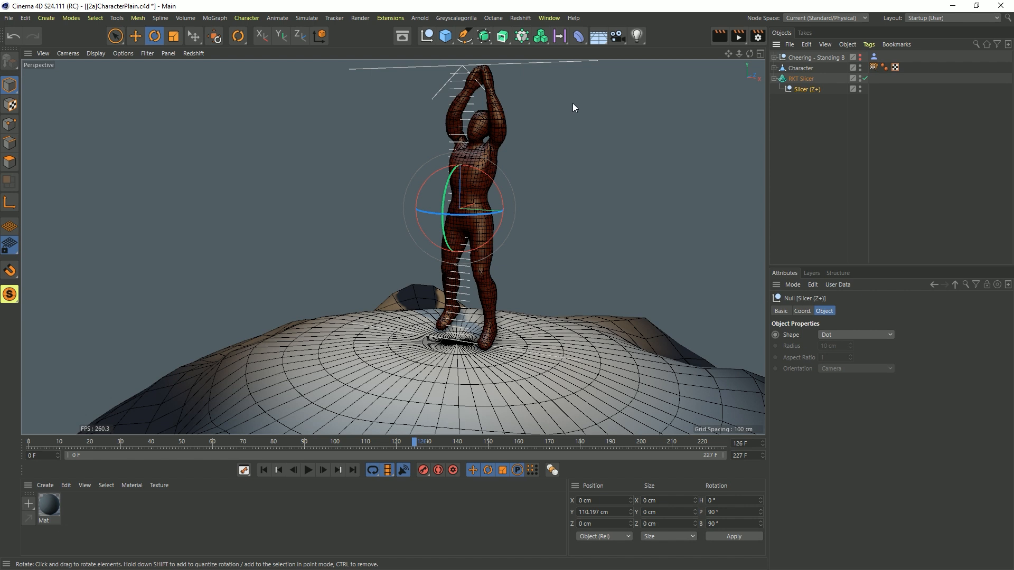
left_click(799, 79)
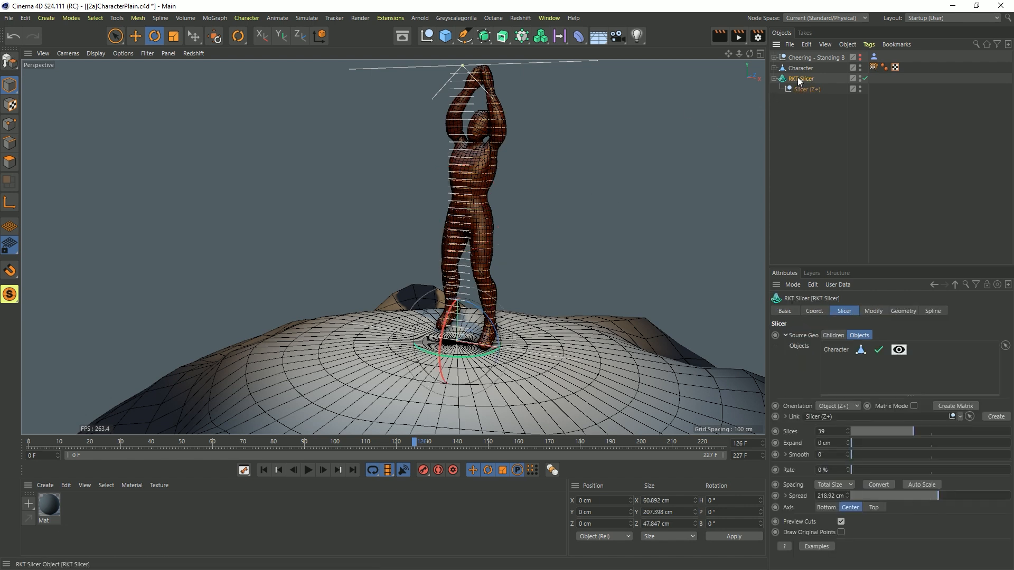
left_click(799, 90)
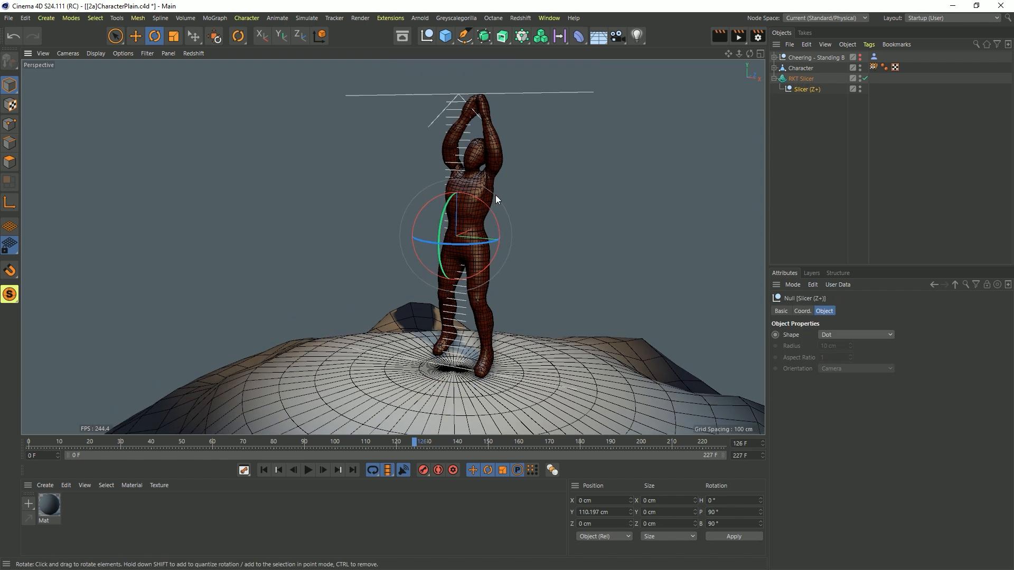
left_click_drag(476, 201, 496, 264)
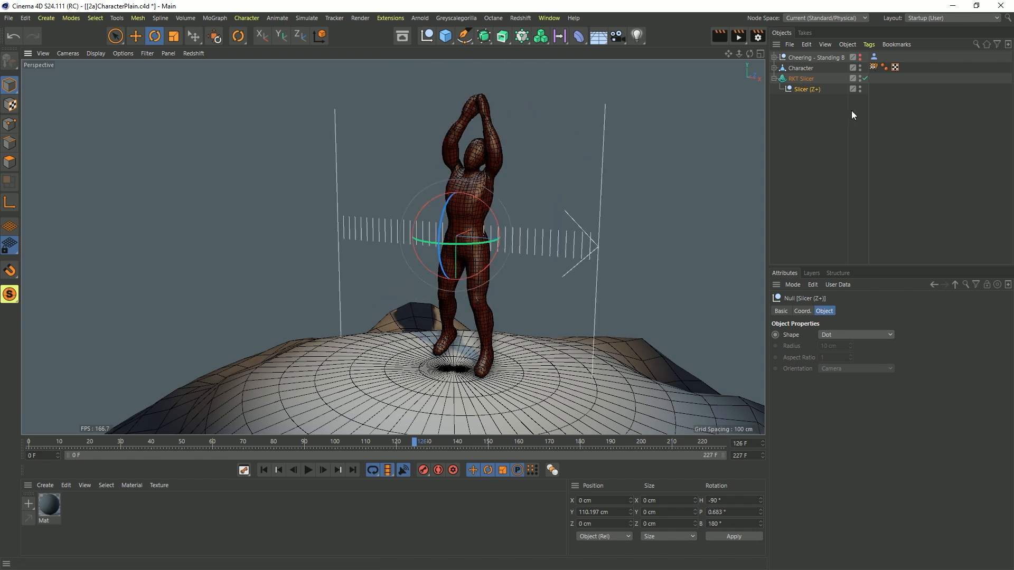
left_click_drag(490, 210, 584, 173)
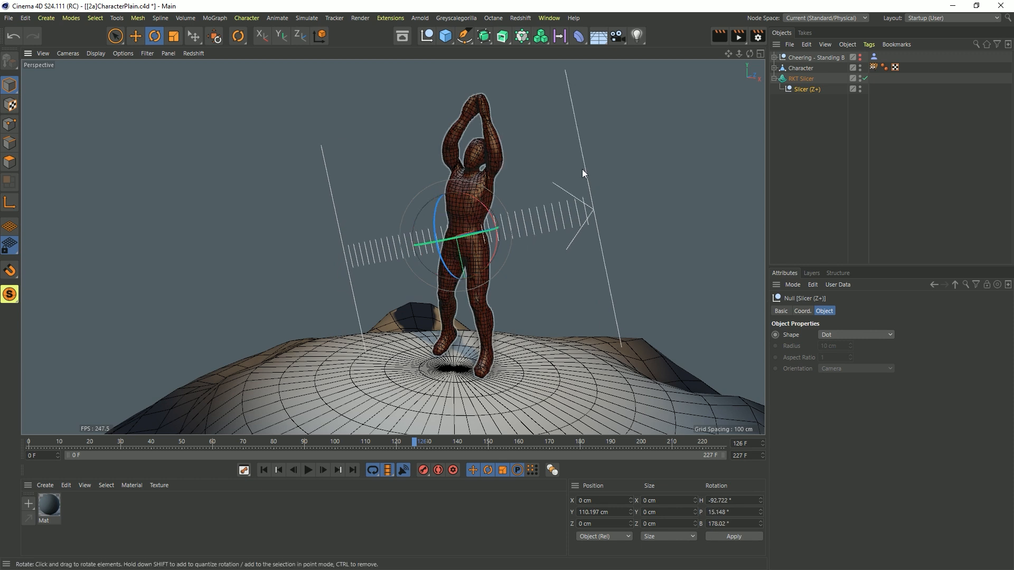
Step: Auto-scale the RKT Slicer again for the tilted direction and examine the cuts from different angles
left_click(801, 79)
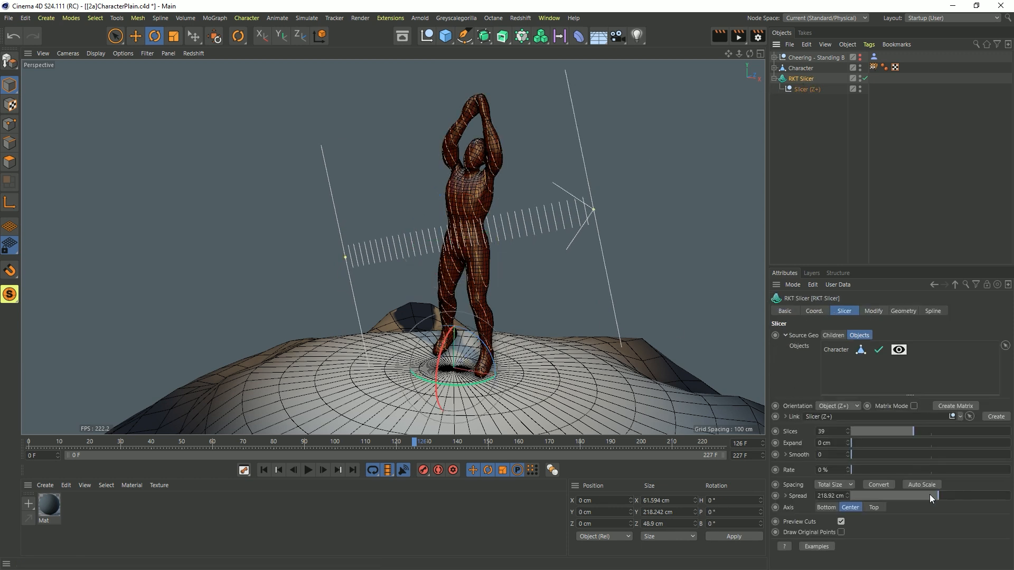
left_click(918, 486)
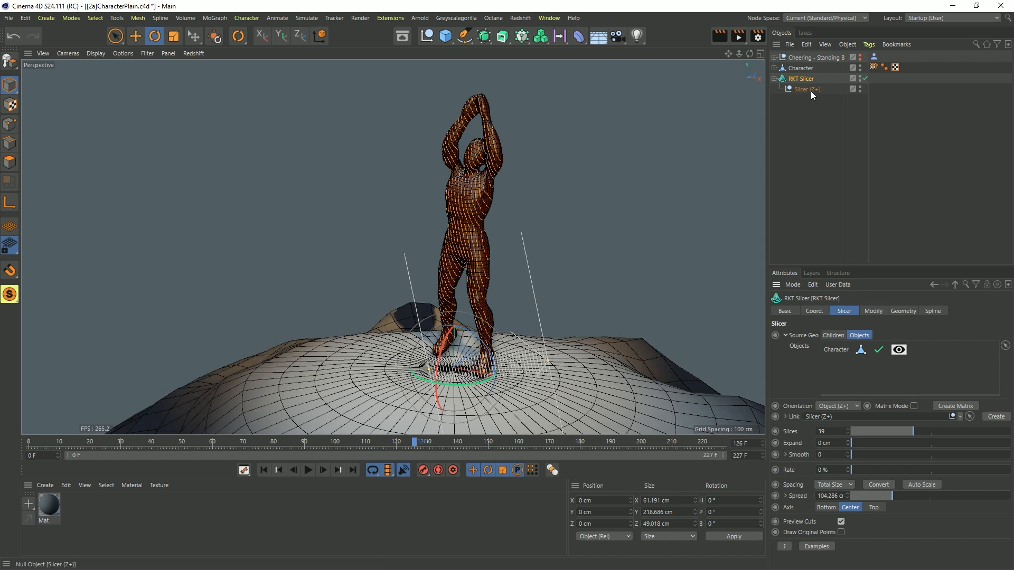
left_click_drag(424, 306, 464, 280, "alt")
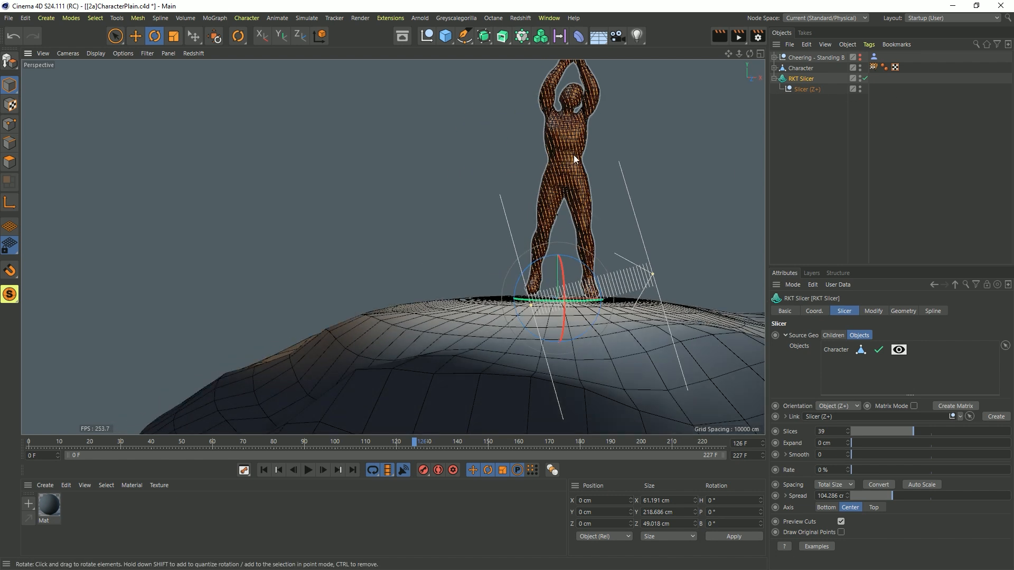
left_click_drag(604, 104, 613, 253, "alt")
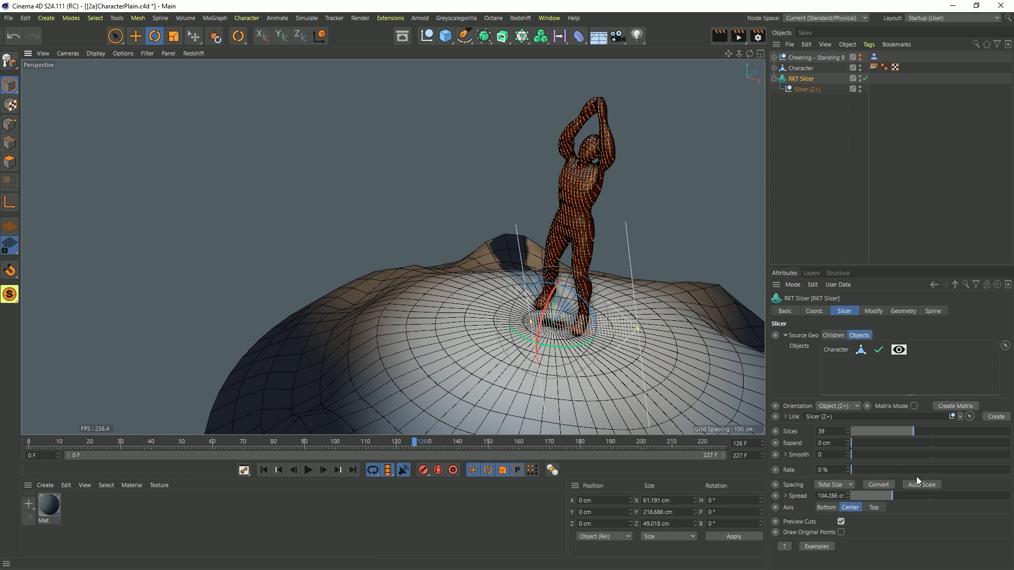
middle_click_drag(557, 148, 551, 193, "alt")
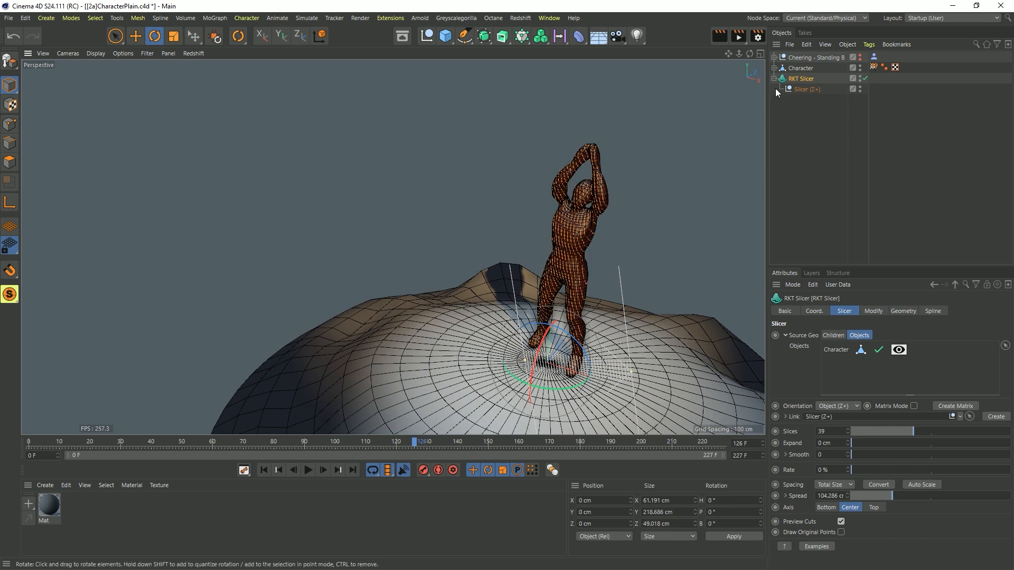
Step: Rotate the Slicer (Z+) null to about H -89°, P 67°, B 175° and move it to about X 39, Y 94, Z 1 cm
left_click(807, 87)
left_click_drag(590, 335, 548, 321)
key("e")
left_click_drag(634, 372, 580, 280)
Step: Increase the RKT Slicer's spread to about 262 cm and examine the tilted cuts across the character
left_click(802, 80)
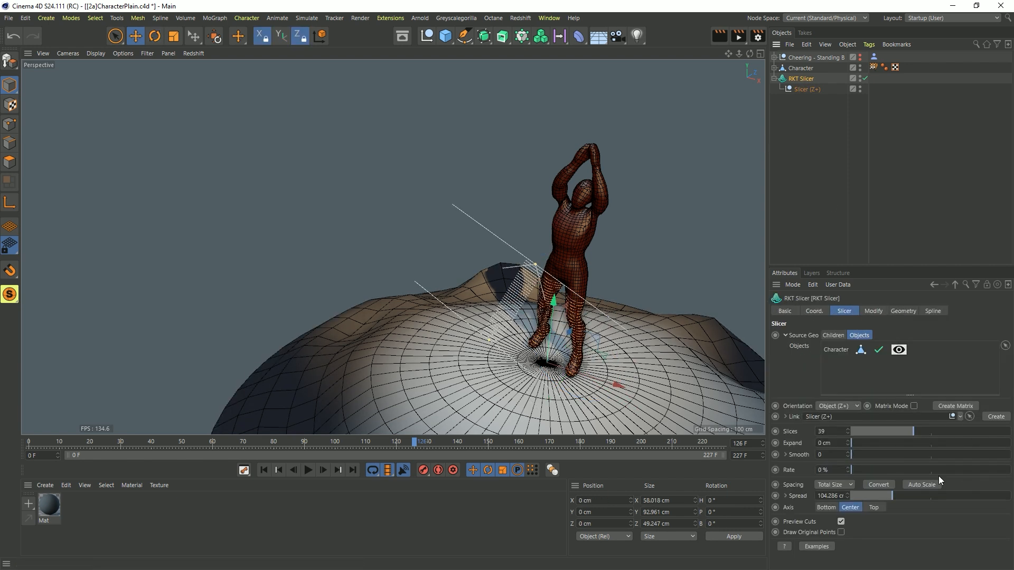
left_click(935, 496)
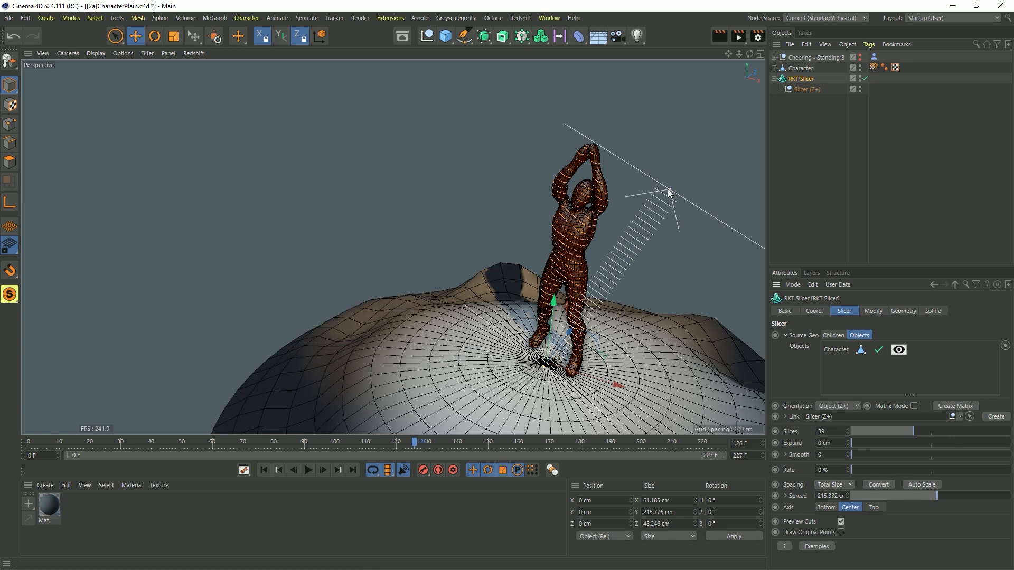
left_click_drag(669, 191, 687, 165)
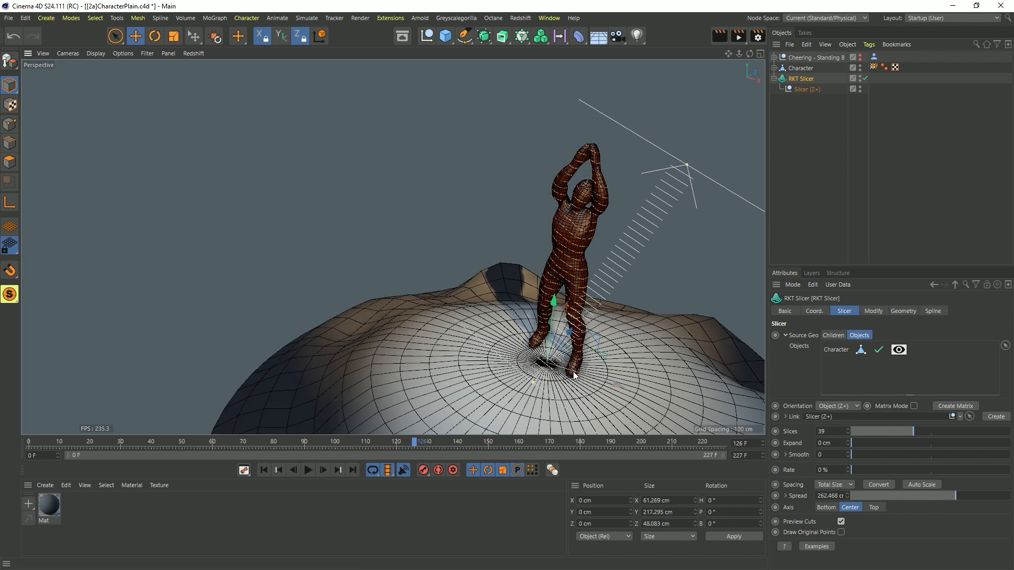
left_click_drag(567, 377, 570, 353, "alt")
left_click_drag(547, 290, 550, 303, "alt")
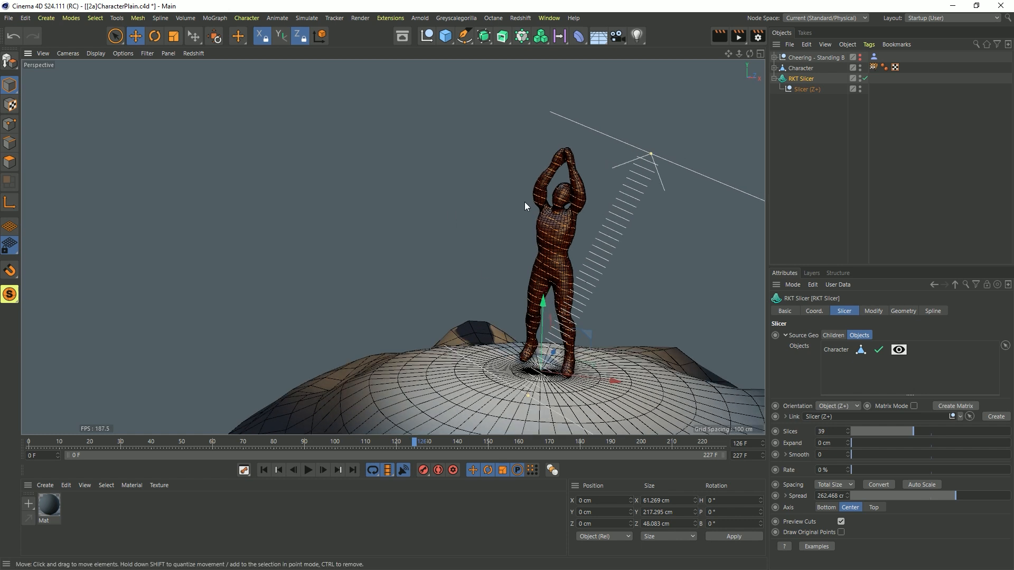
left_click_drag(559, 205, 680, 356, "alt")
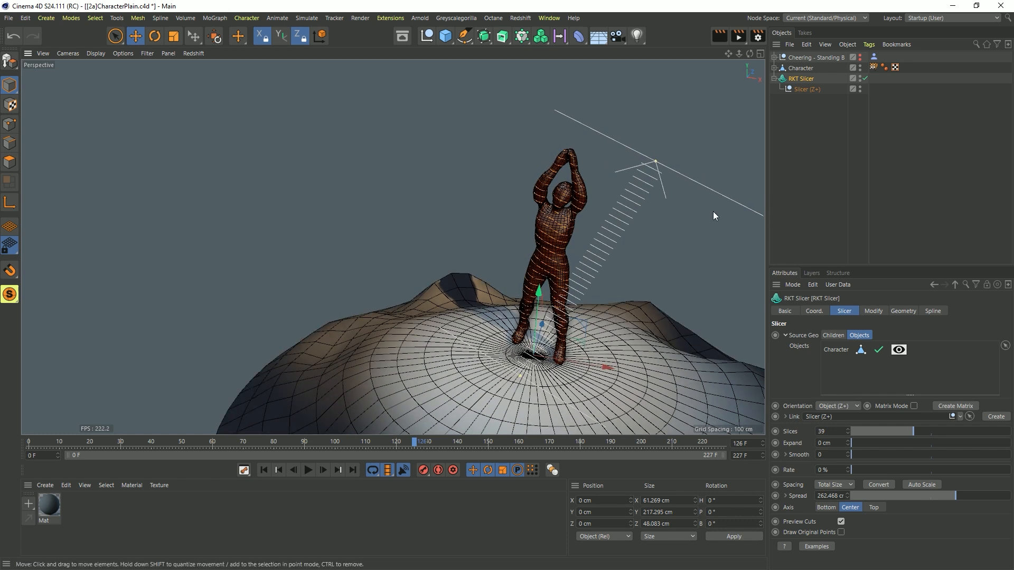
left_click_drag(579, 235, 471, 249, "alt")
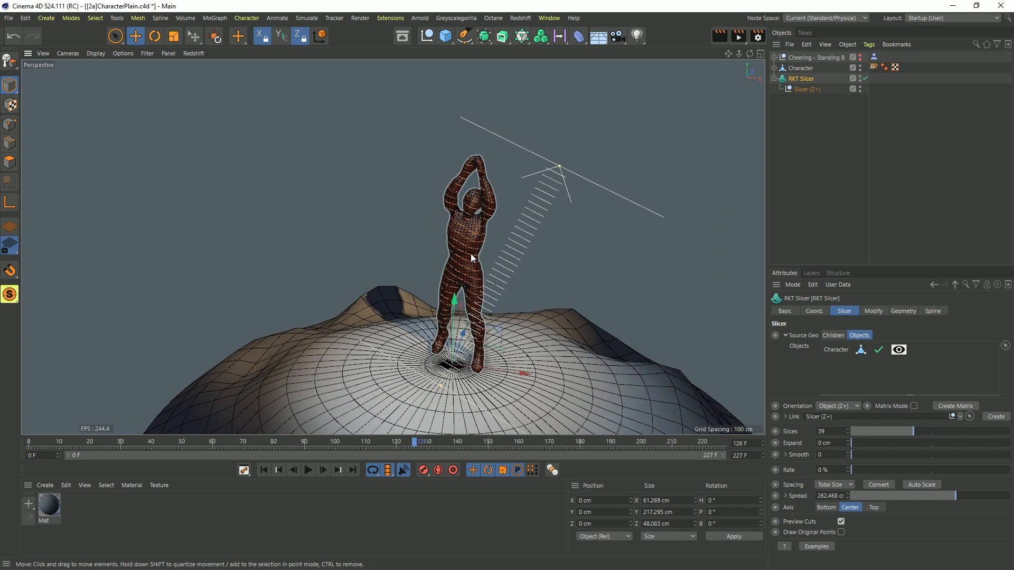
scroll(449, 253, "up", 2)
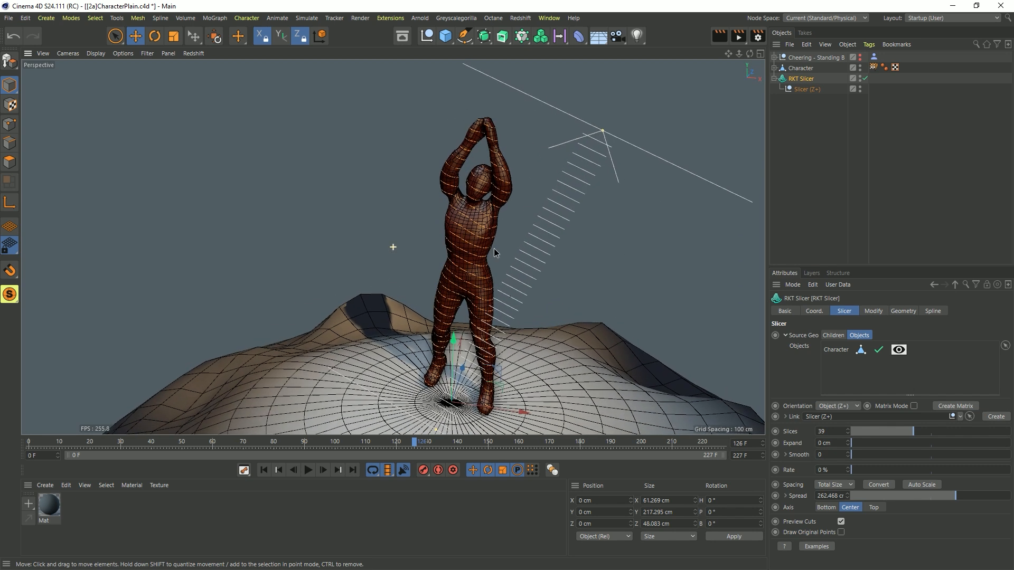
middle_click_drag(495, 252, 449, 249, "alt")
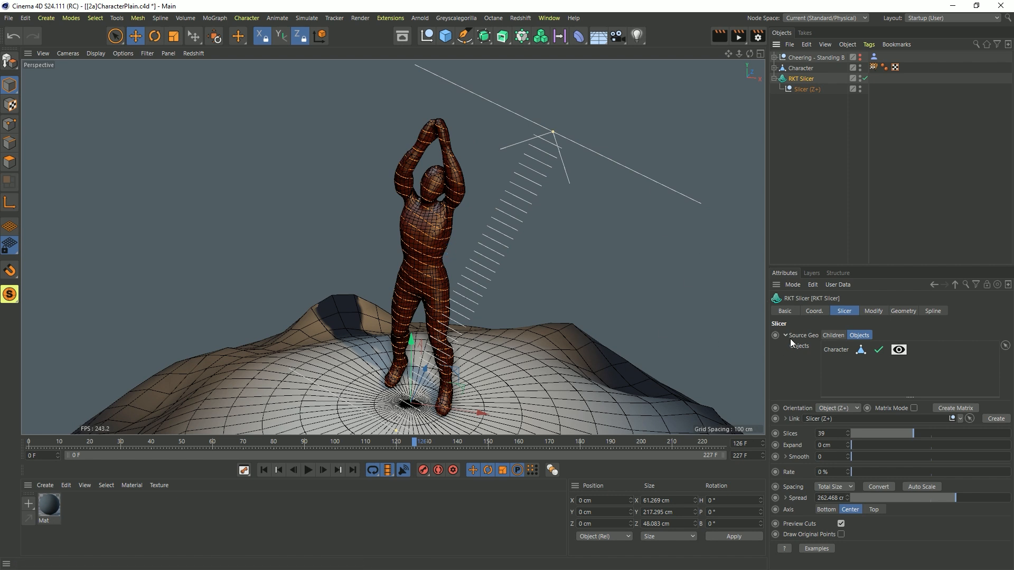
Step: Disable and re-enable Character in the slicer's source objects, and toggle its visibility off and on
left_click(879, 350)
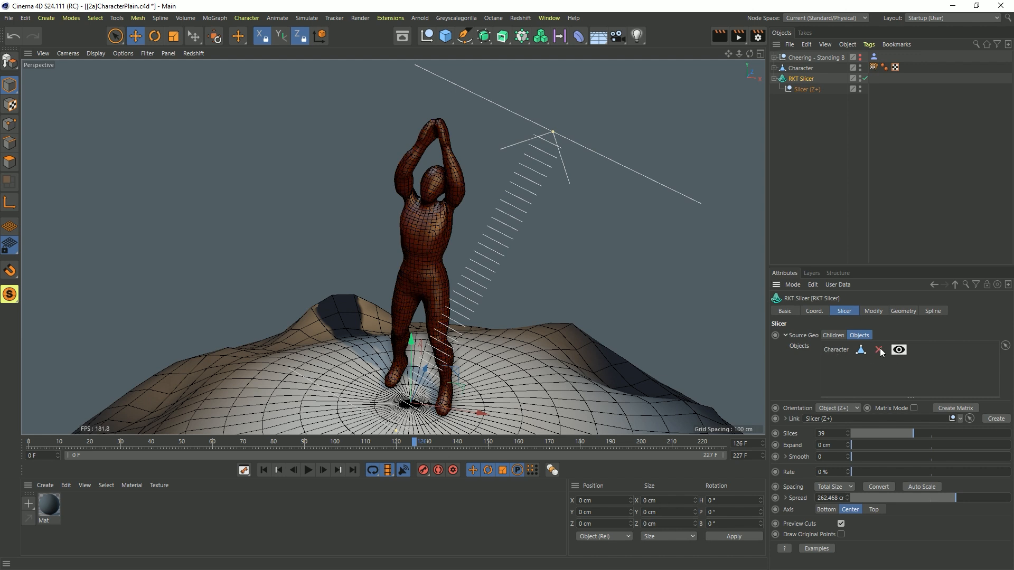
left_click(880, 351)
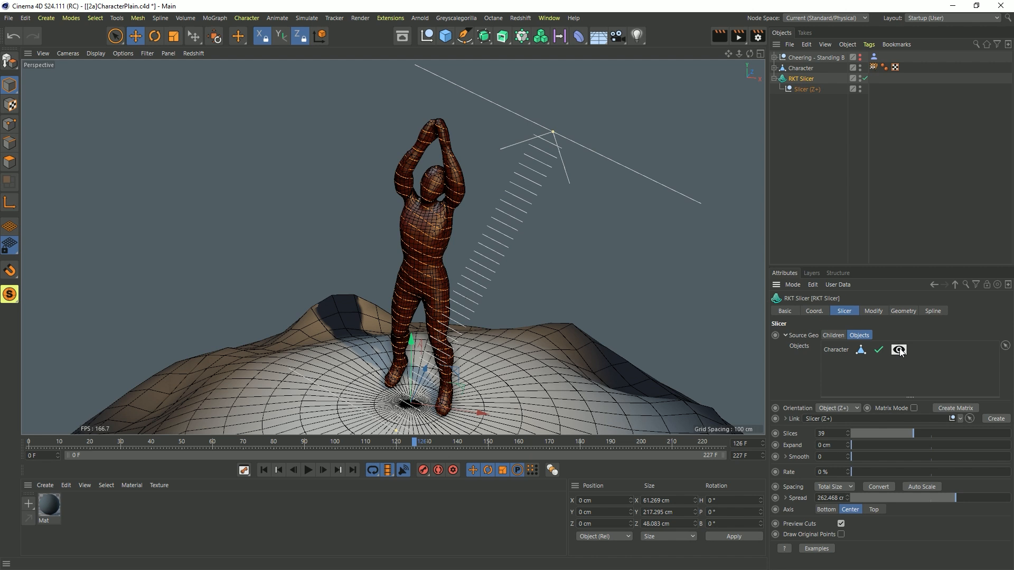
left_click(898, 348)
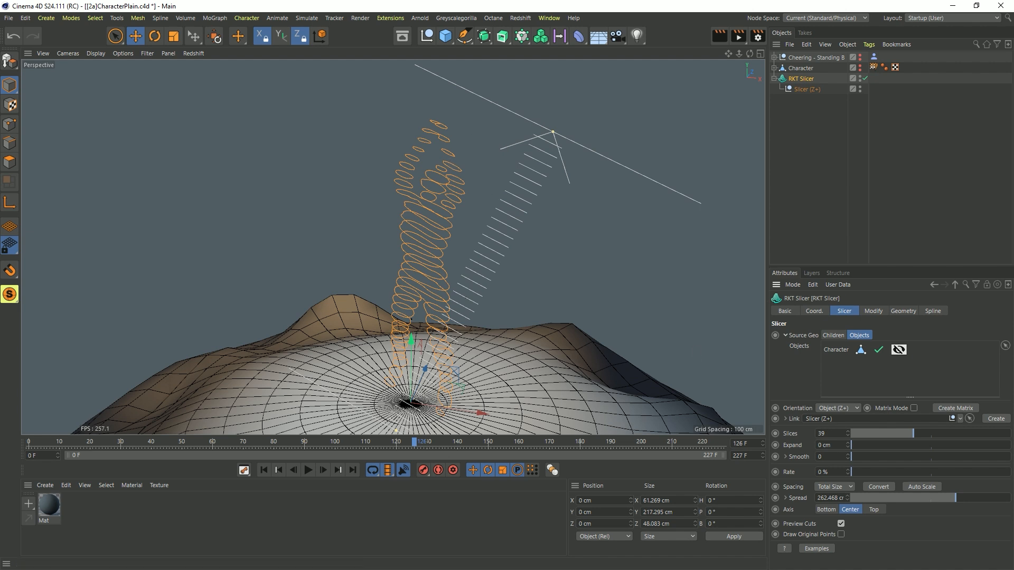
left_click(899, 349)
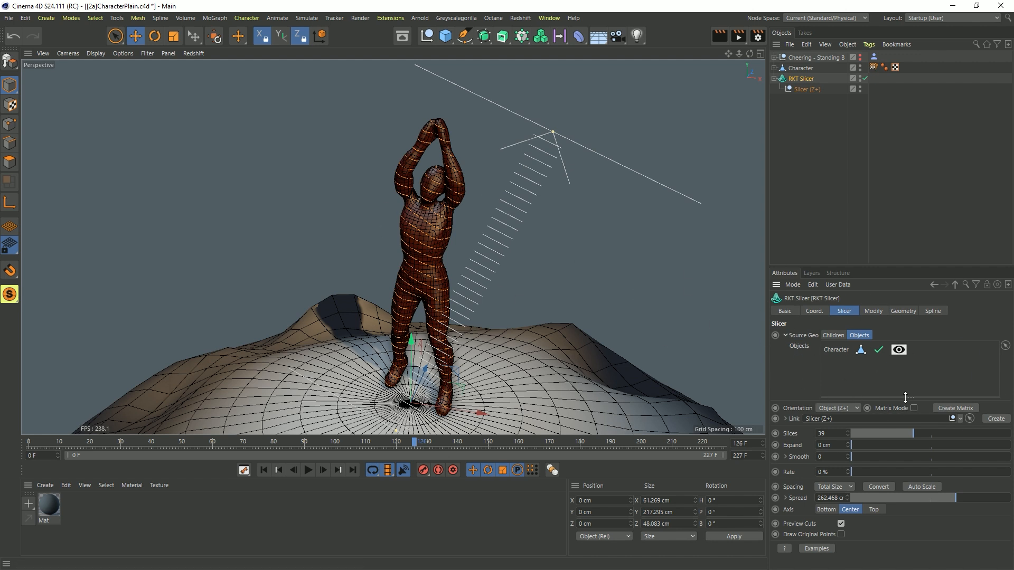
Step: Set the RKT Slicer's orientation to Y+ and delete the Slicer (Z+) null beneath it
mouse_move(905, 397)
left_mouse_down()
mouse_move(905, 364)
mouse_move(905, 410)
left_mouse_up()
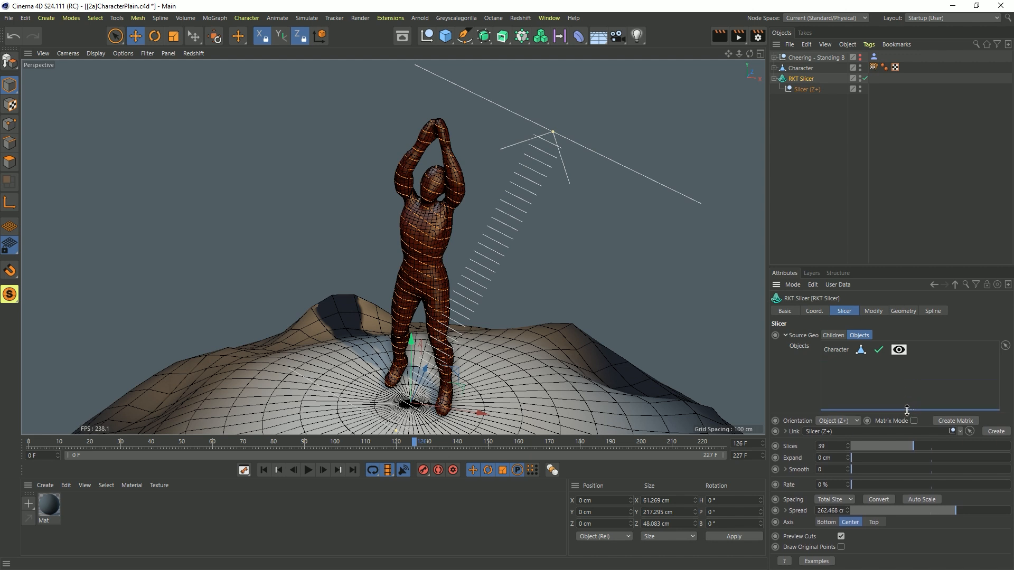
left_click(786, 336)
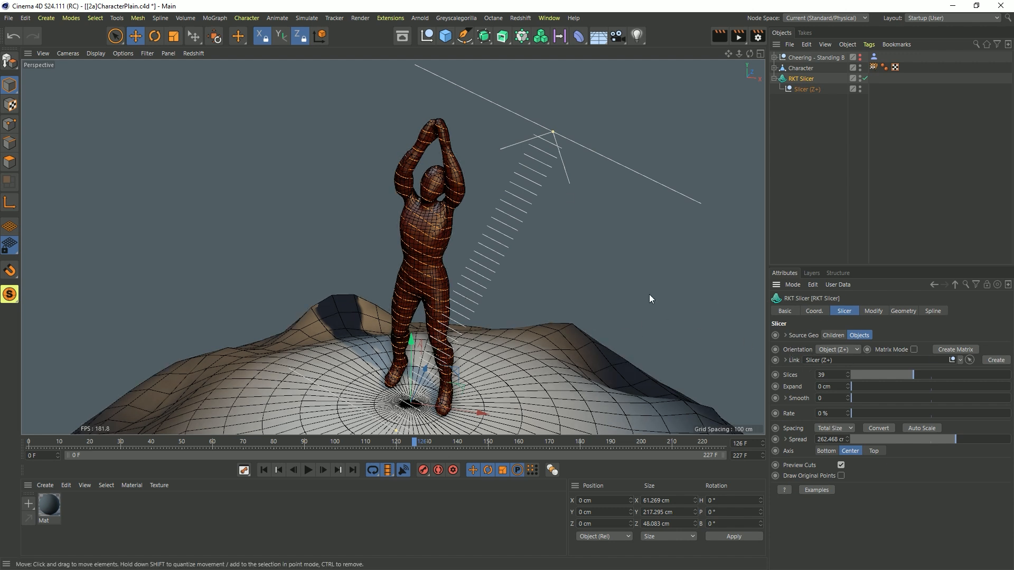
left_click(851, 354)
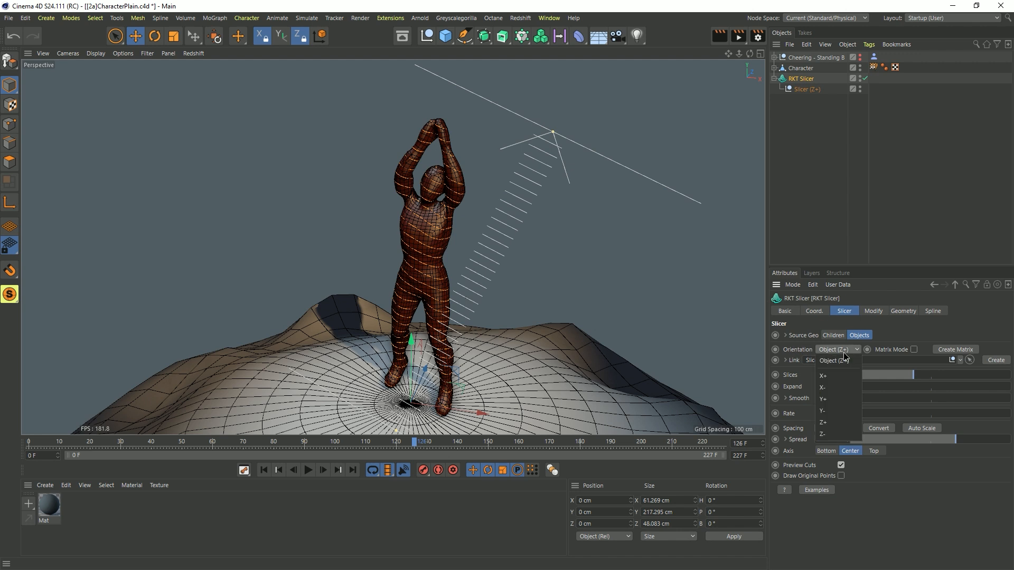
left_click(840, 400)
left_click(803, 90)
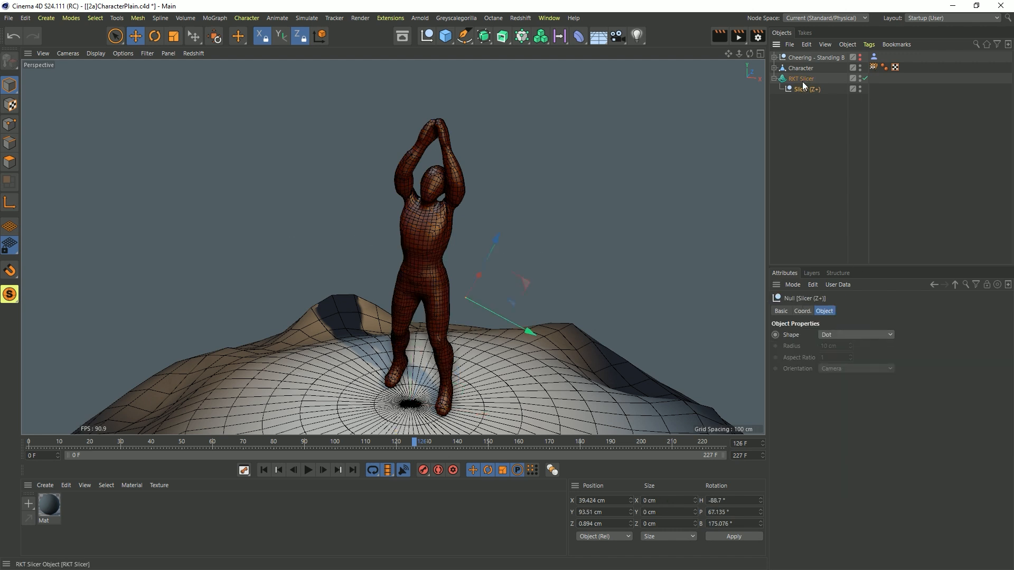
key("Delete")
left_click(802, 79)
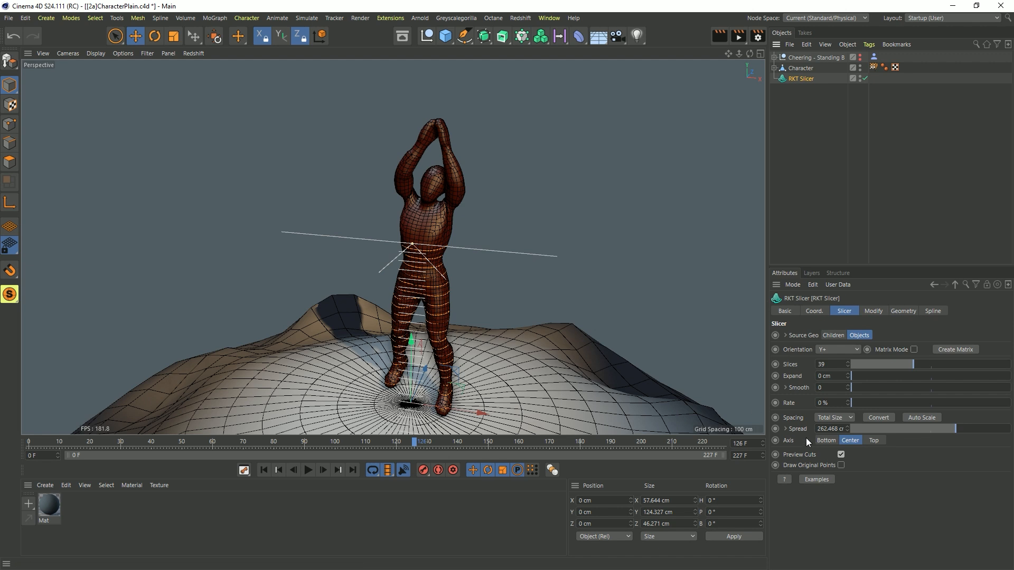
Step: Set the RKT Slicer's axis to Bottom and check the slices from the feet upwards
left_click(824, 442)
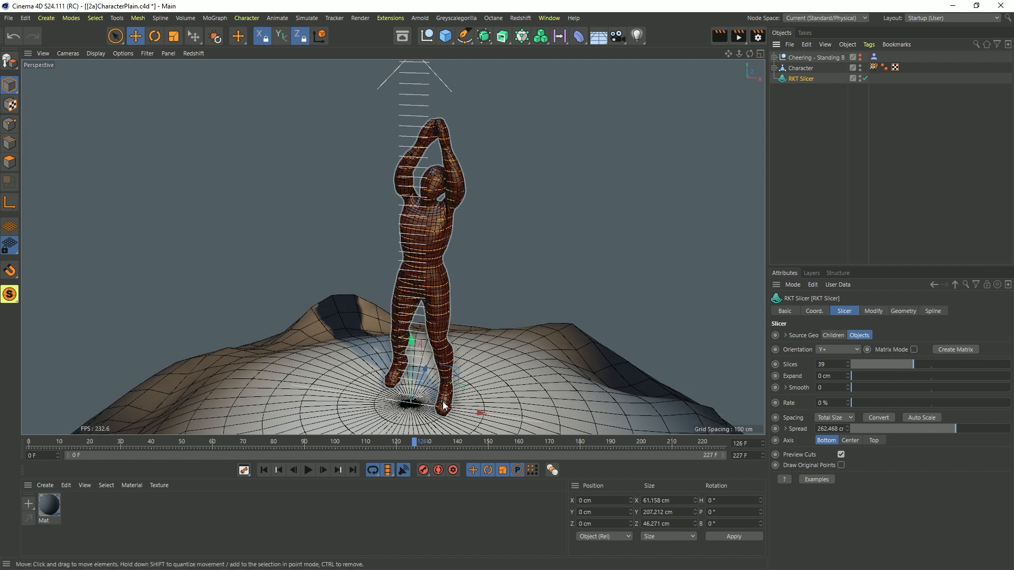
middle_click_drag(391, 246, 393, 286, "alt")
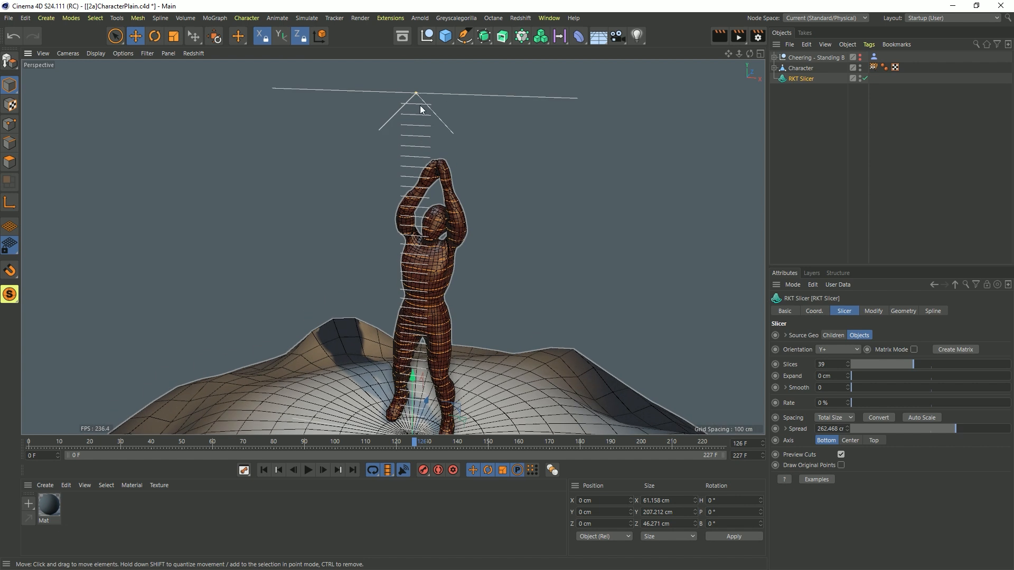
left_click_drag(473, 229, 469, 191, "alt")
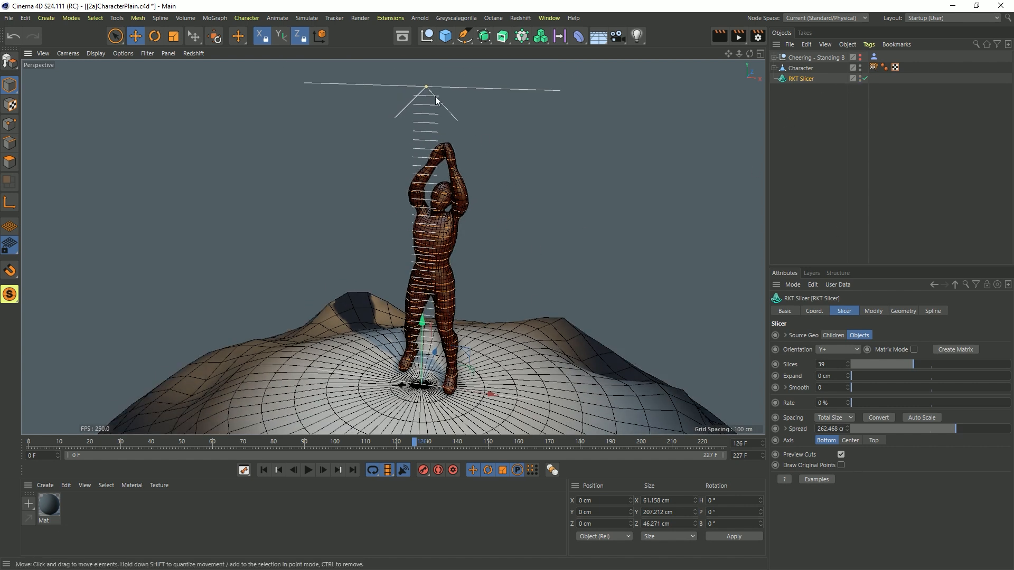
Step: Turn off the slicer's Preview Cuts option and hide the Character in the viewport
left_click(841, 455)
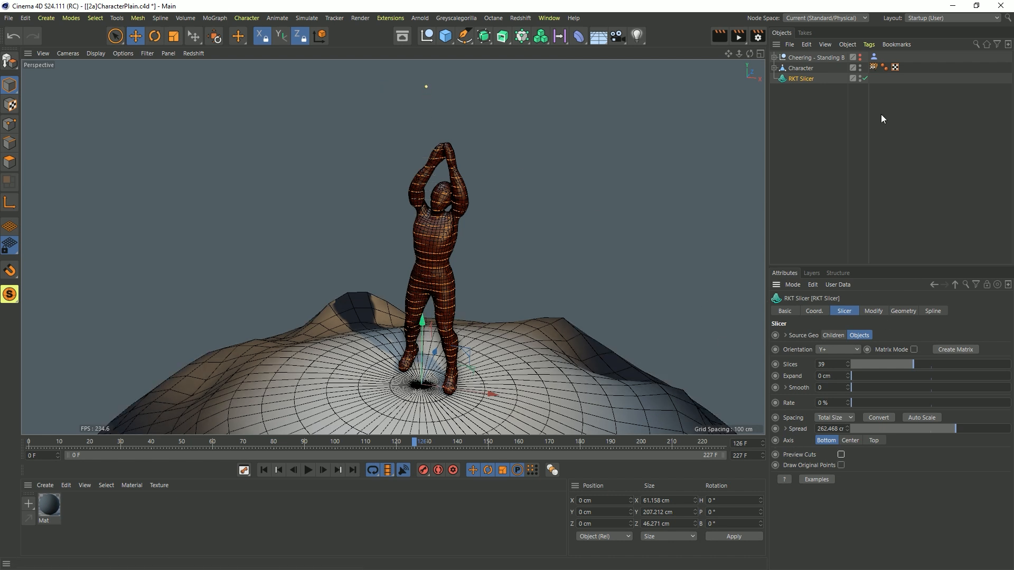
left_click(859, 65)
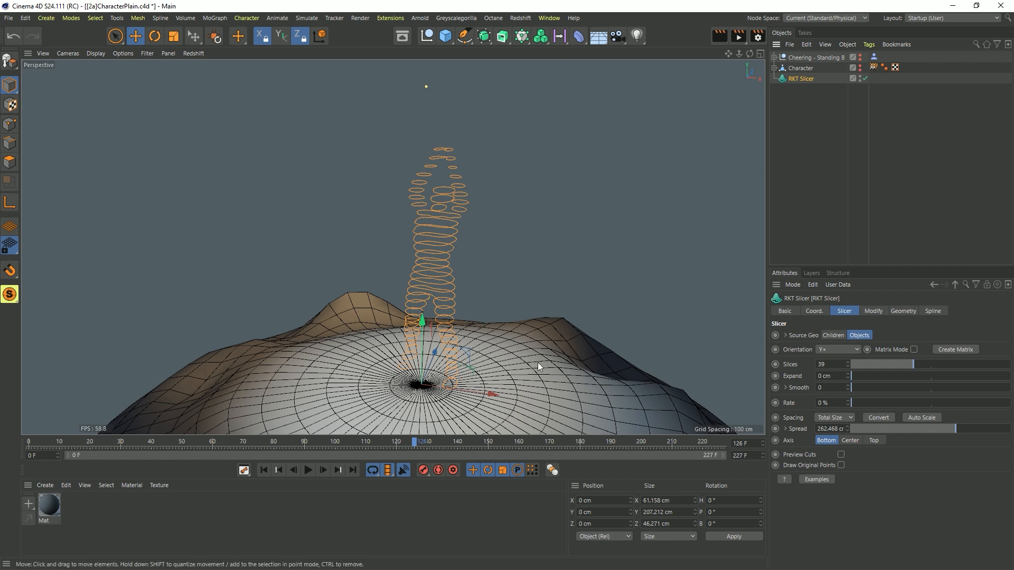
Step: Create a matrix for the RKT Slicer and set its transform scale to 0.3 on X, Y and Z
left_click(944, 350)
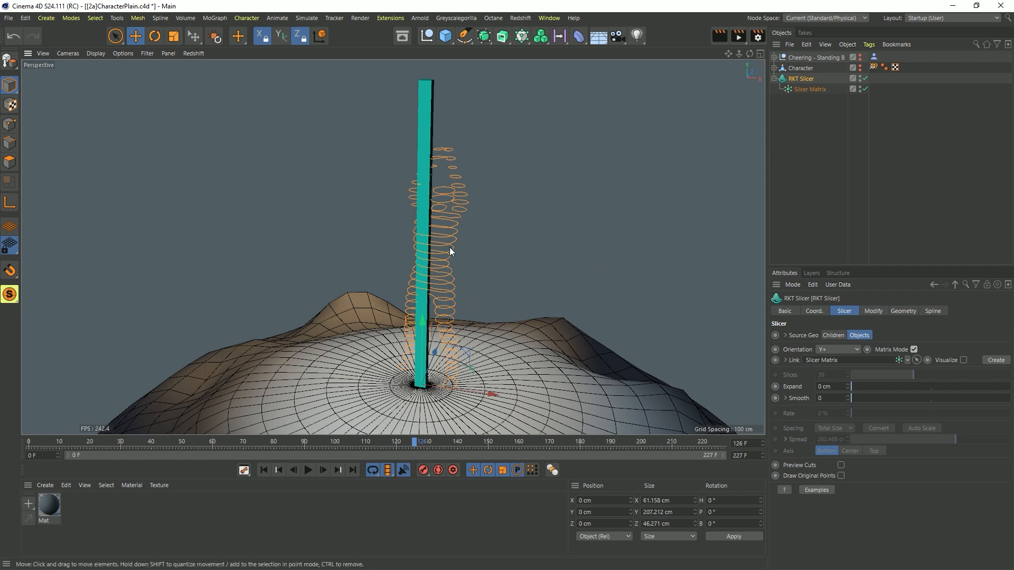
left_click(803, 89)
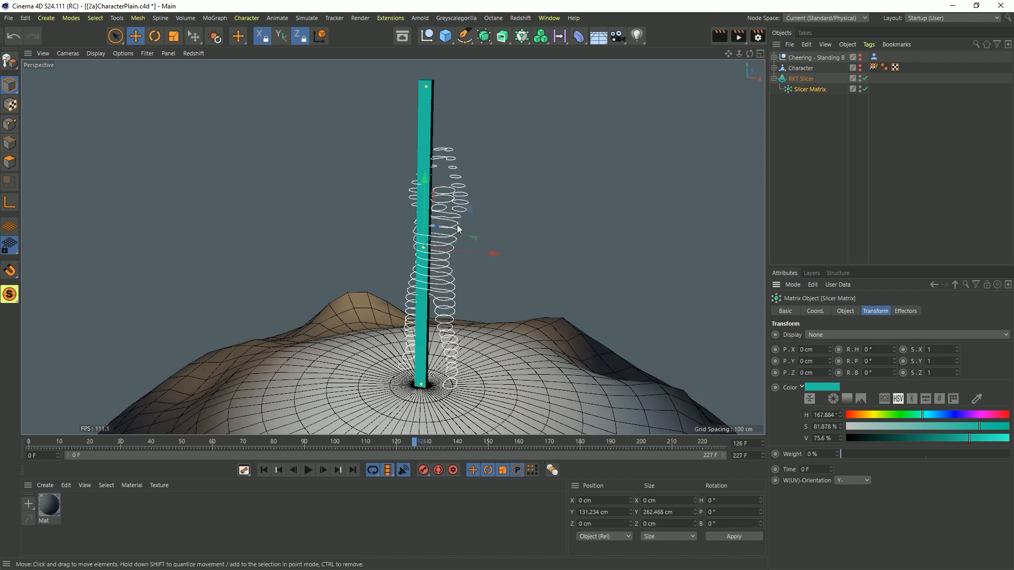
left_click(929, 350)
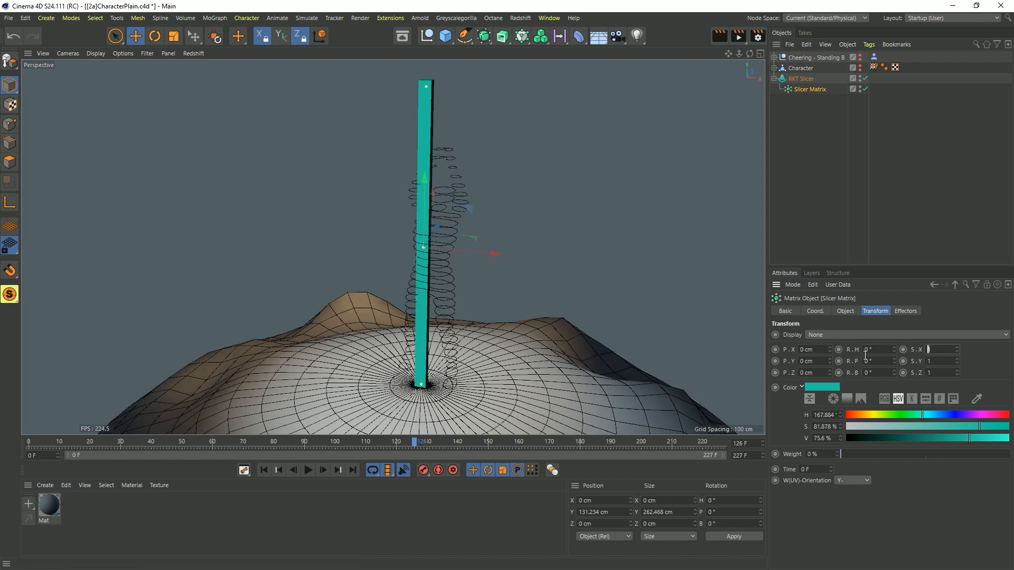
type(".3")
key("Tab")
type(".3")
key("Tab")
type(".3")
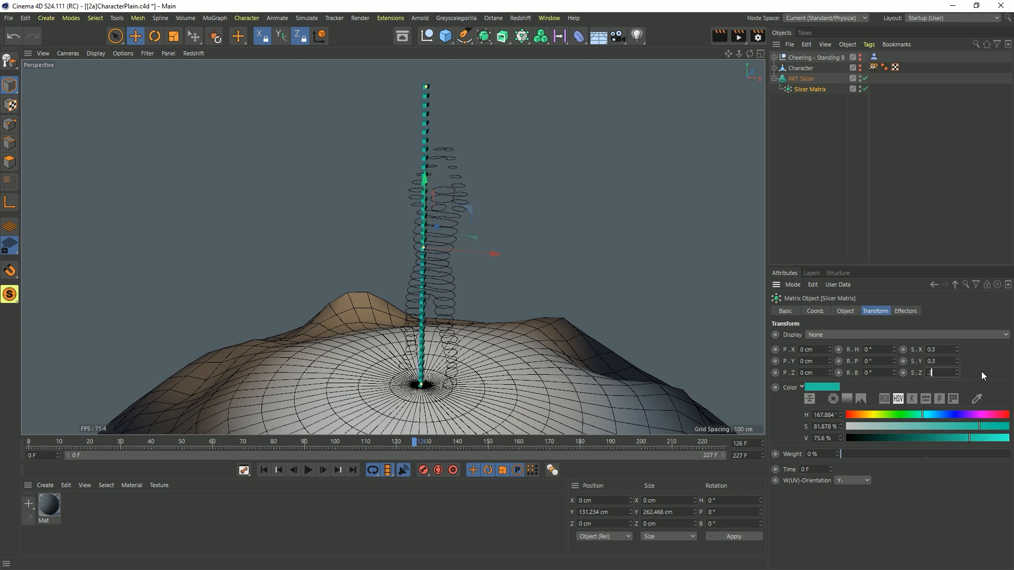
key("Return")
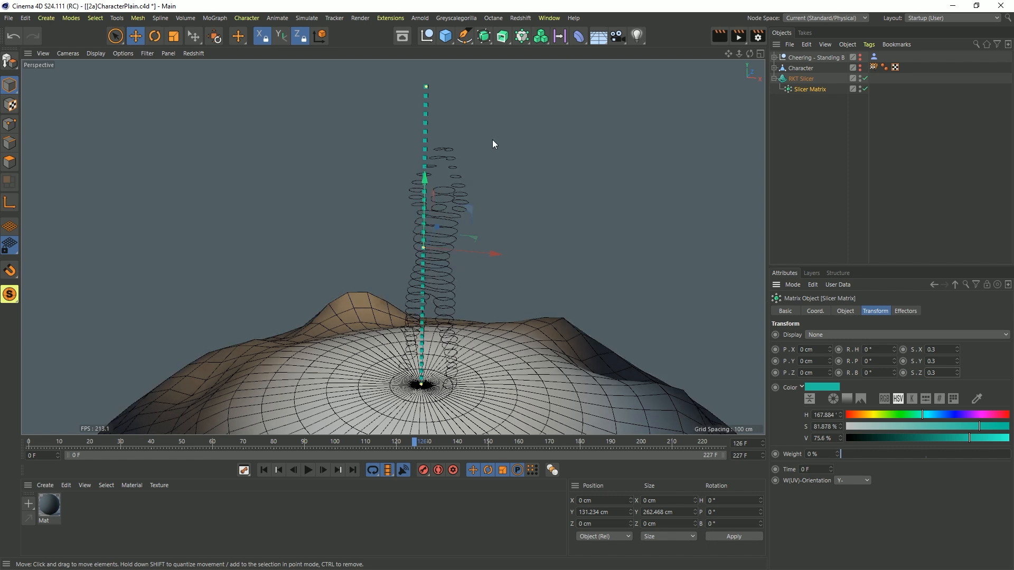
Step: Add a Random effector to the Slicer Matrix and show the matrix's object properties
left_click(801, 79)
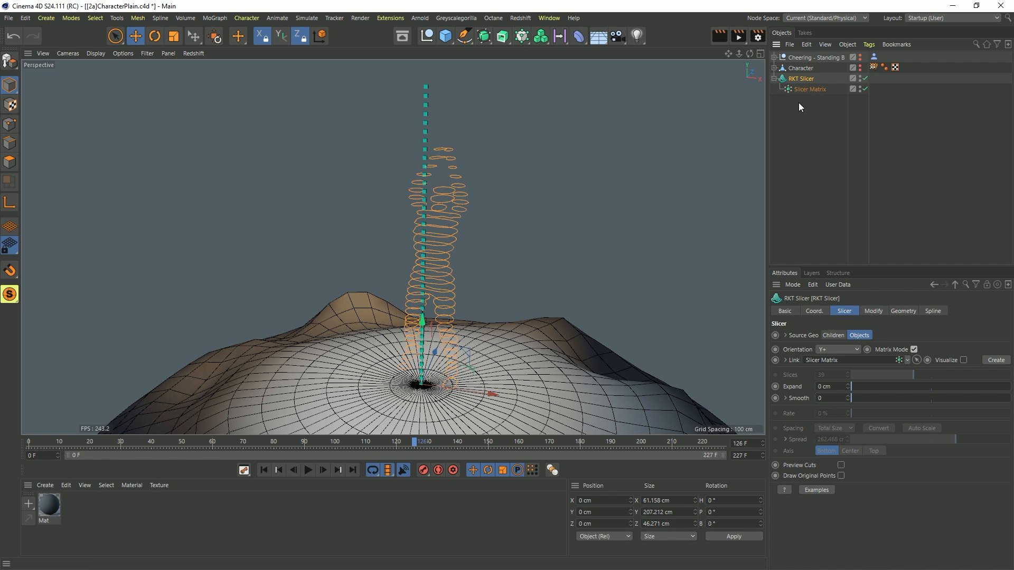
left_click(816, 90)
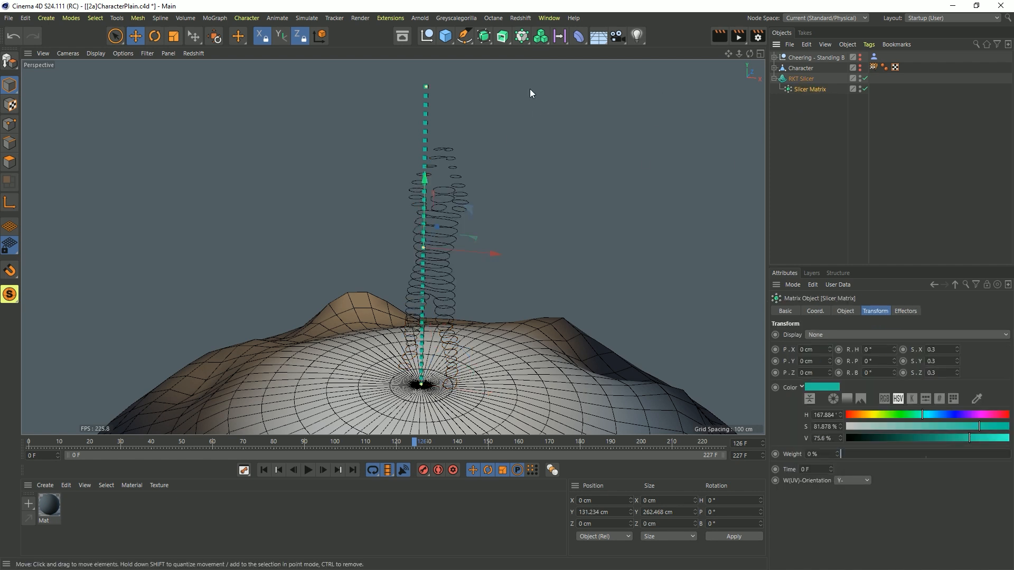
left_click_drag(522, 38, 772, 73)
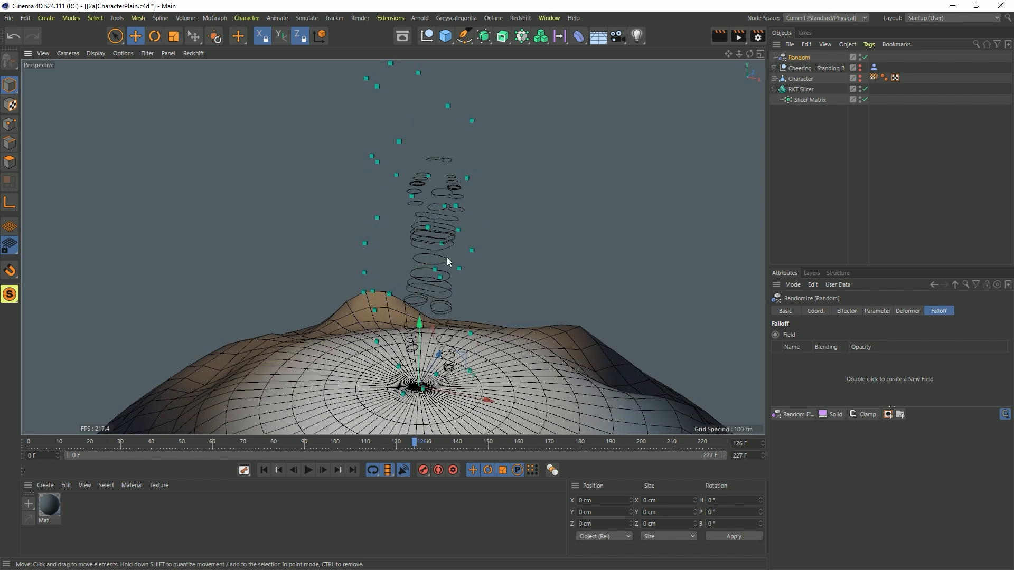
left_click(800, 100)
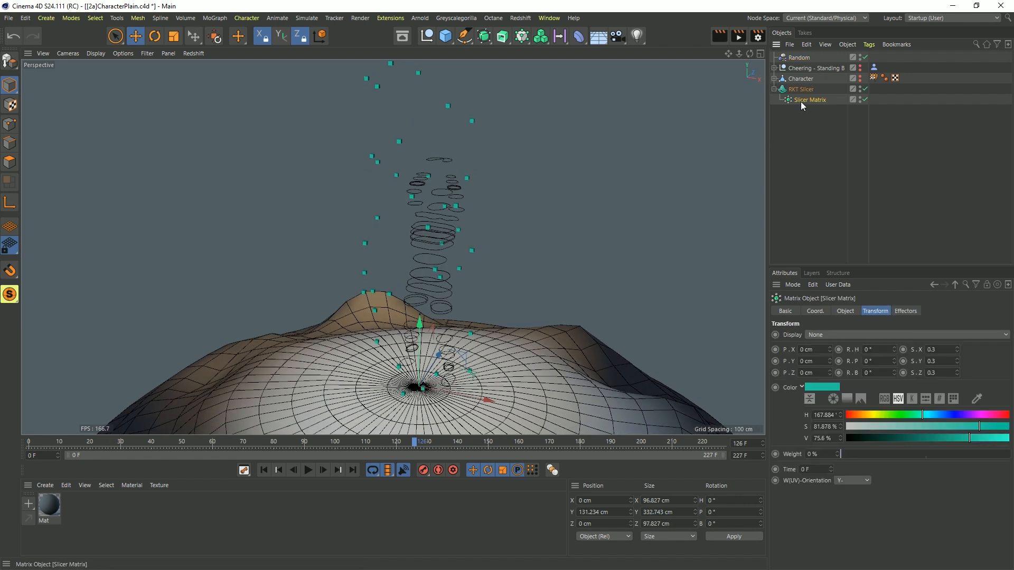
left_click(846, 311)
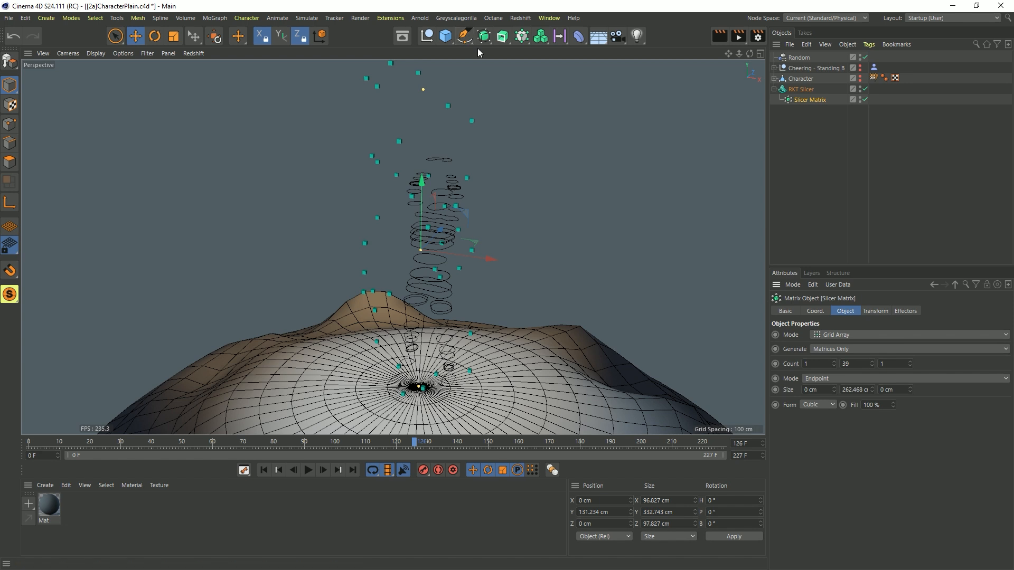
Step: Draw a straight two-point vertical Bezier spline beside the character slices in the front view and return to the perspective view
middle_click(520, 127)
middle_click(577, 313)
right_click_drag(414, 159, 437, 150, "alt")
middle_click_drag(437, 150, 446, 193, "alt")
left_click(467, 37)
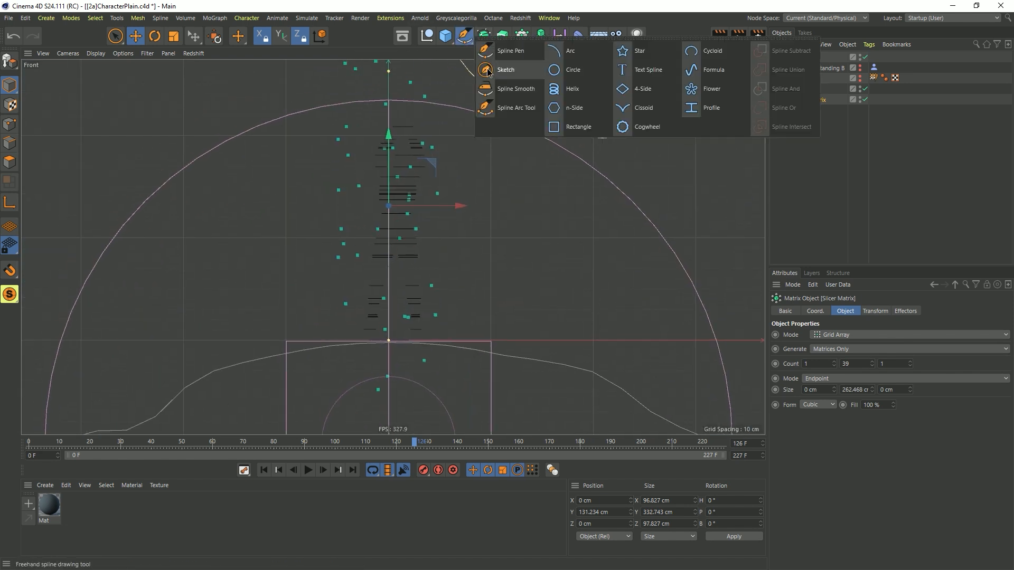
left_click(526, 51)
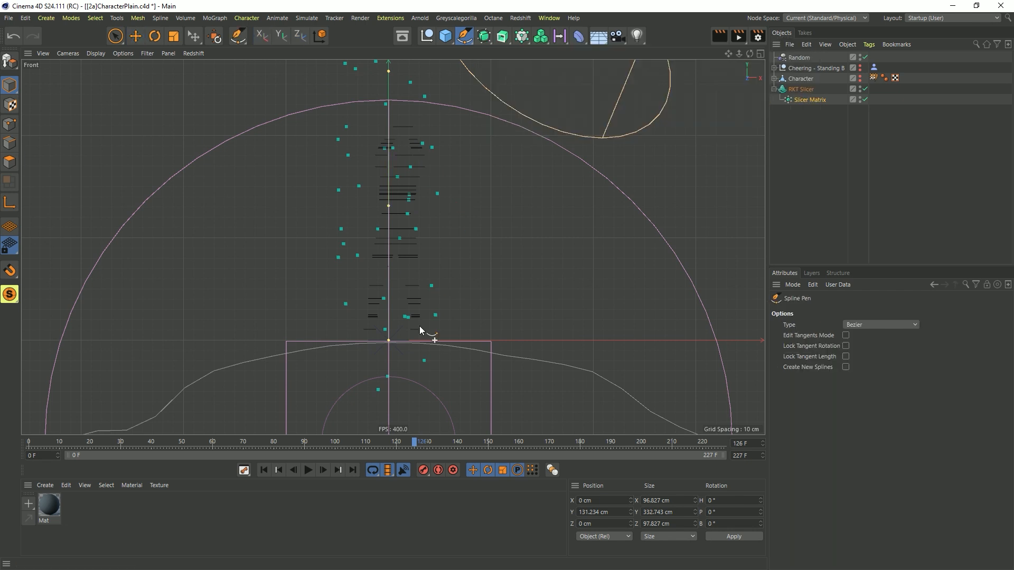
left_click(349, 344)
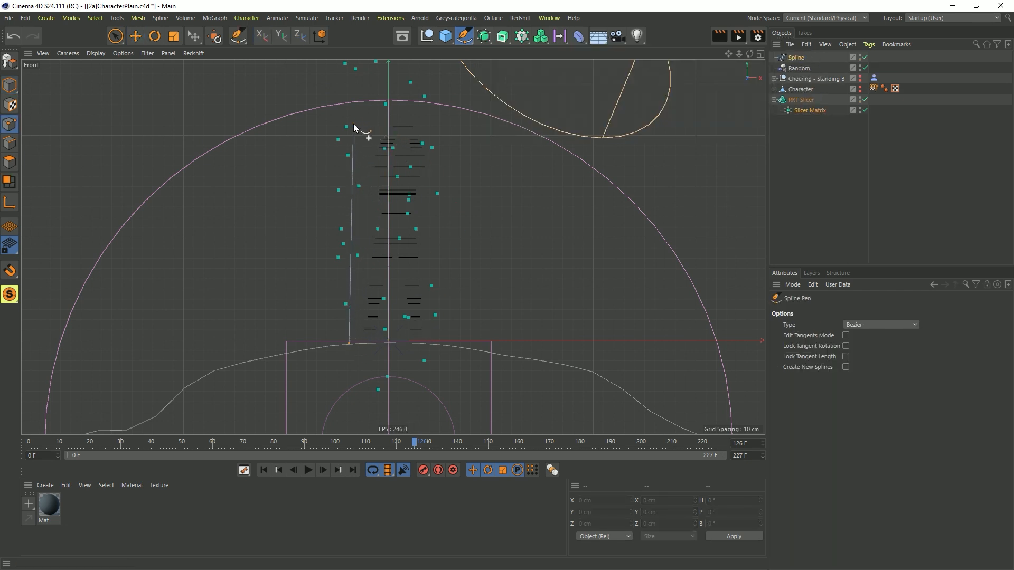
left_click(350, 101)
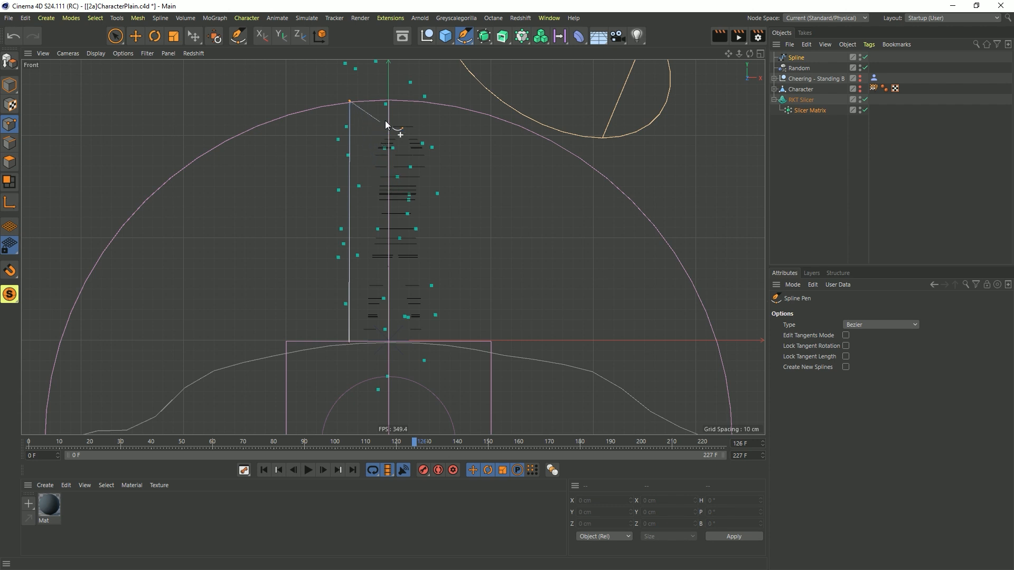
middle_click(408, 167)
middle_click(290, 166)
left_click_drag(441, 215, 496, 216, "alt")
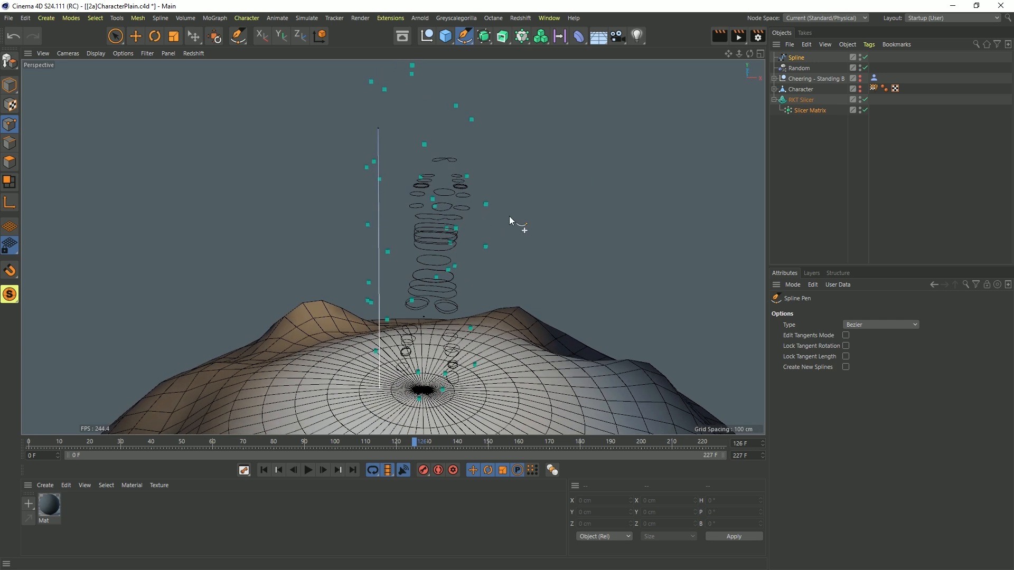
Step: Set the Slicer Matrix's mode to Object and assign the new Spline as its source object
left_click(797, 112)
left_click(843, 335)
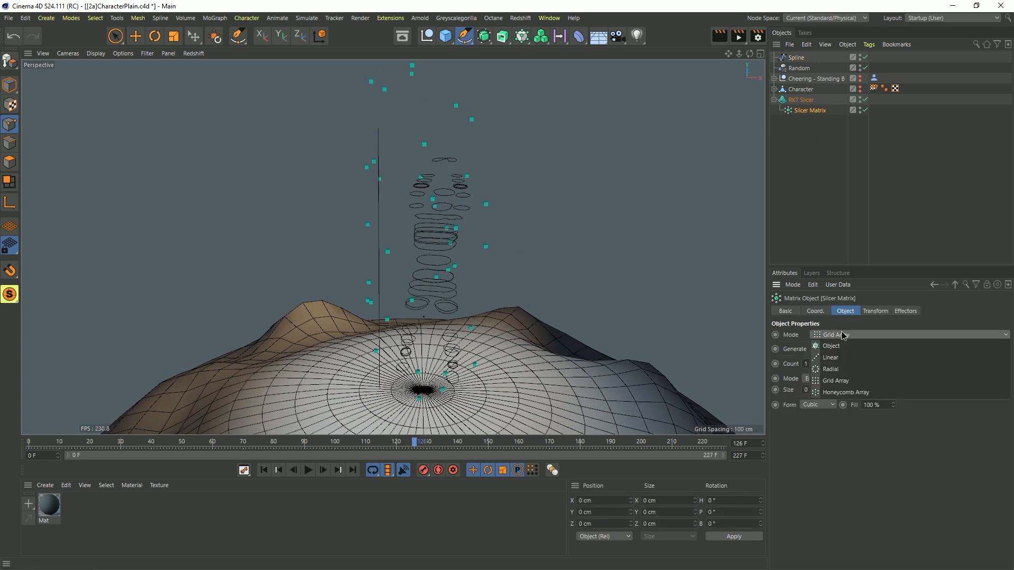
left_click(842, 347)
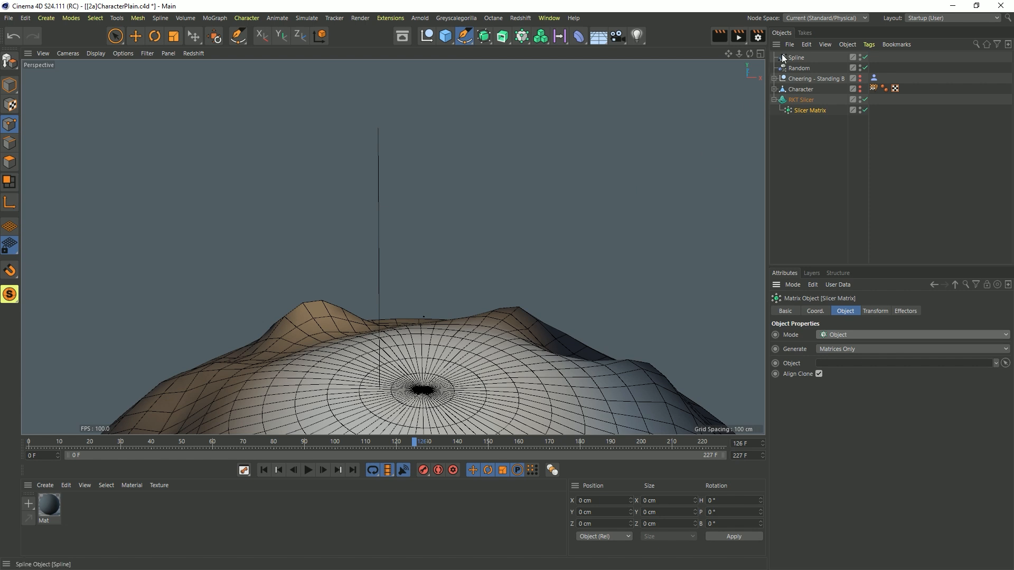
left_click_drag(783, 58, 848, 361)
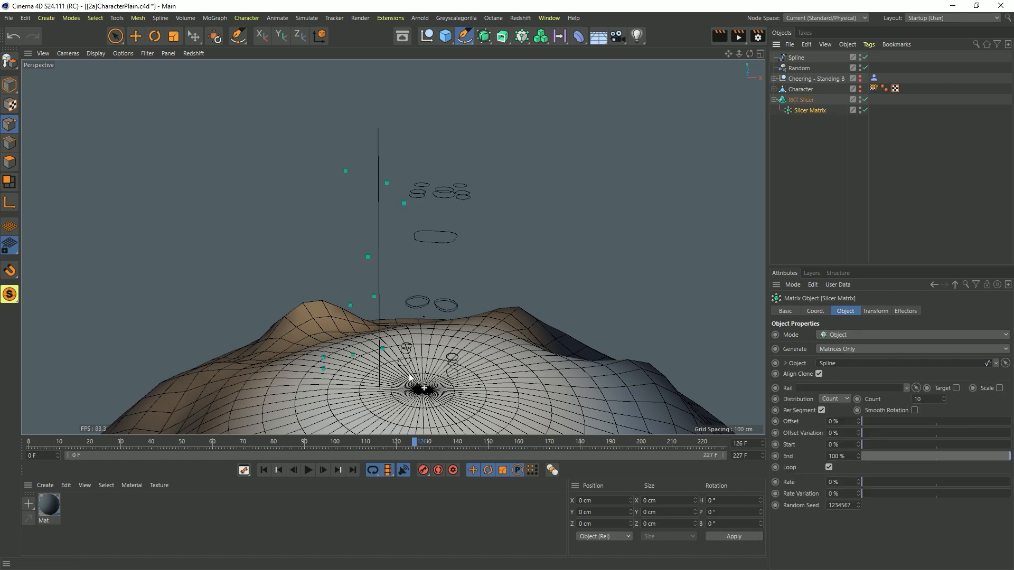
Step: Delete the Random effector and raise the Slicer Matrix's count along the spline to 38
left_click(797, 69)
key("Delete")
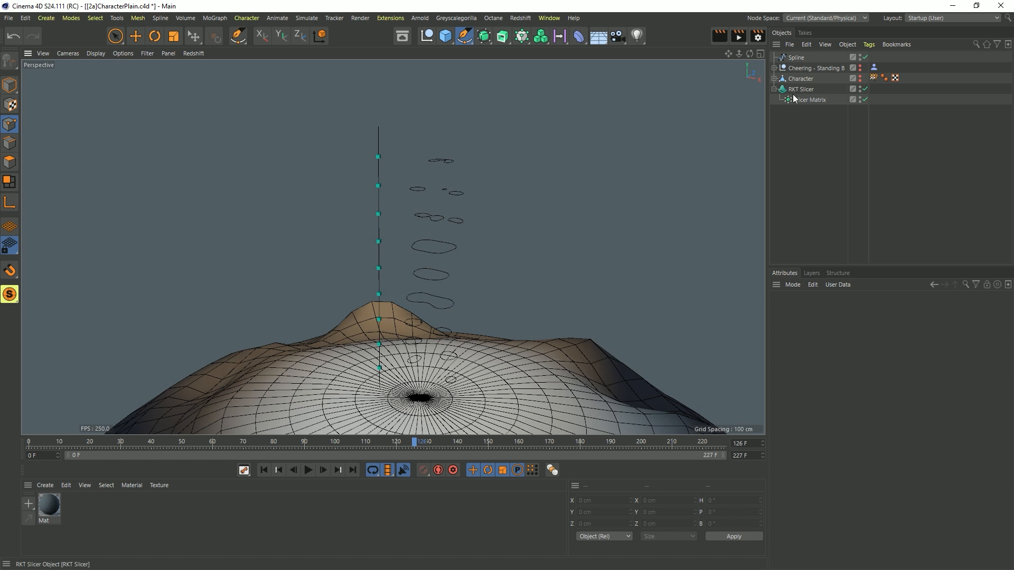
left_click(805, 100)
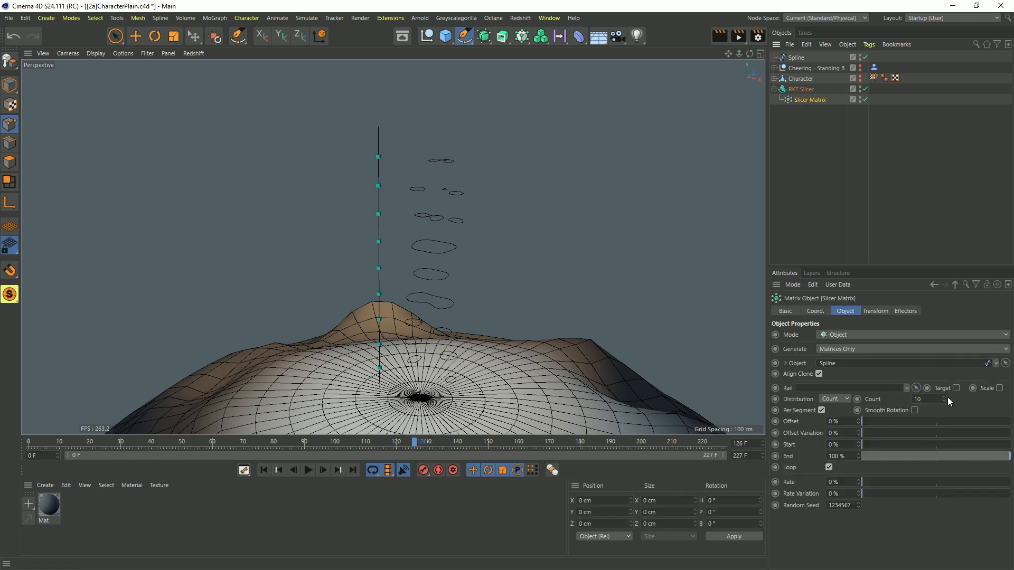
left_click_drag(944, 399, 953, 369)
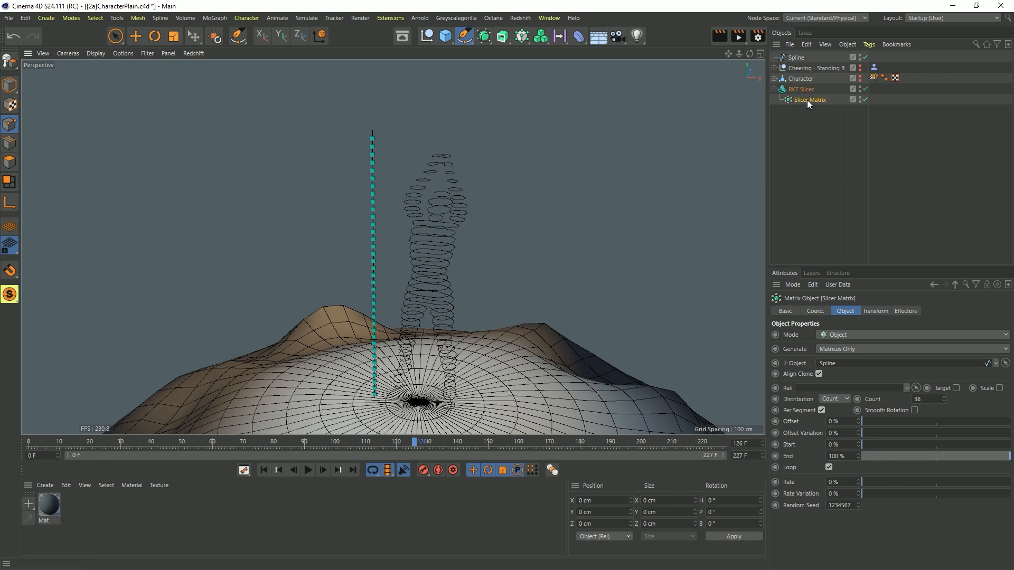
Step: Set the Slicer Matrix's rate to 22% and rate variation to 33%, checking the moving slices in playback
left_click(894, 483)
left_click(308, 470)
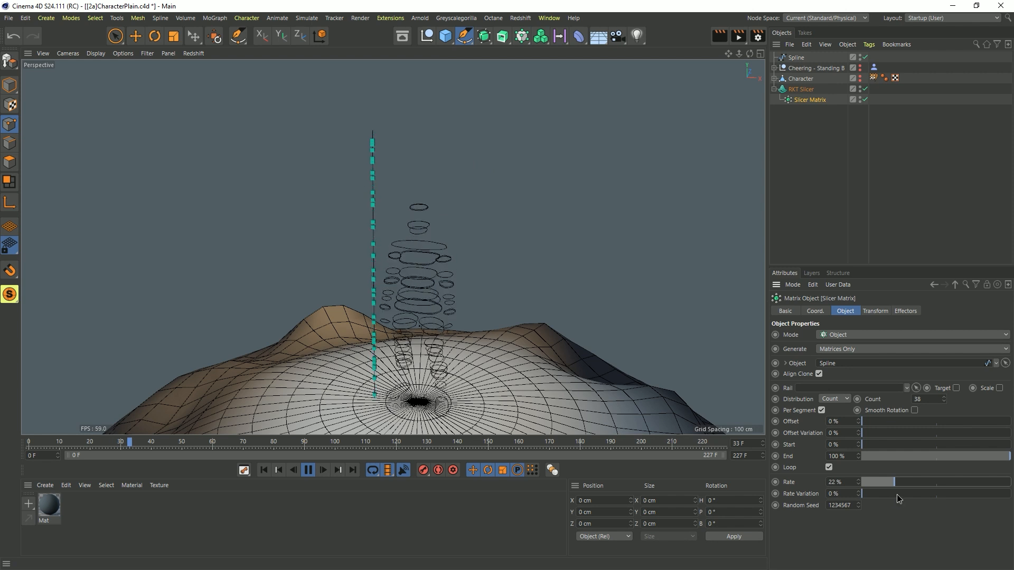
left_click_drag(896, 495, 912, 493)
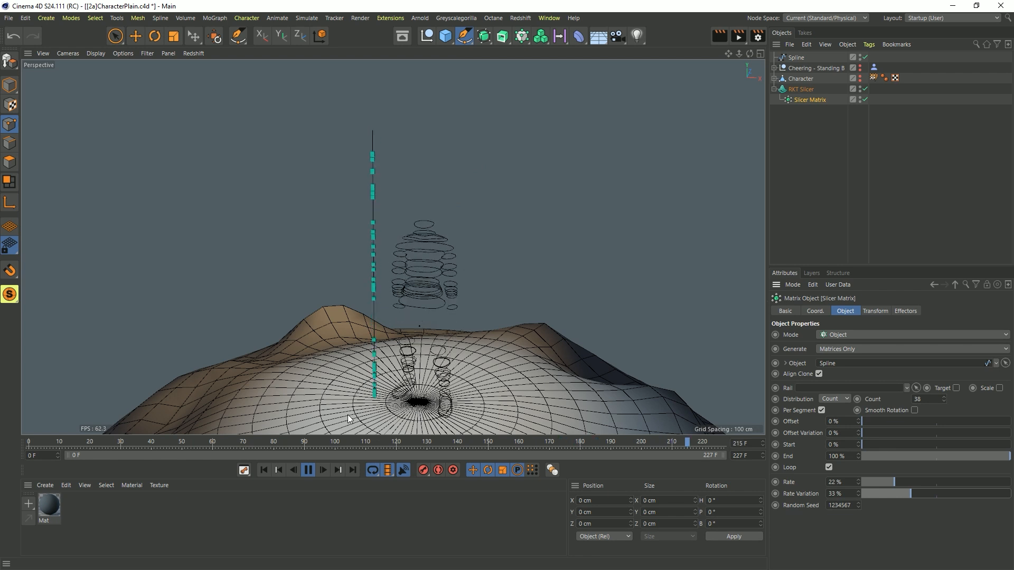
left_click(308, 470)
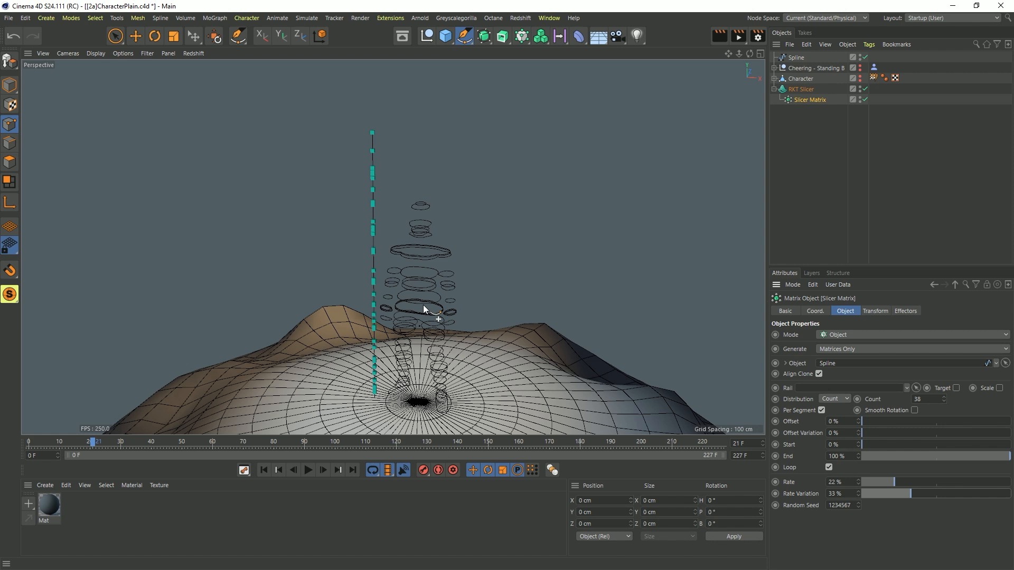
Step: Change the Slicer Matrix's transform color to white with saturation 0% and value 100%
scroll(423, 305, "up", 2)
left_click(876, 312)
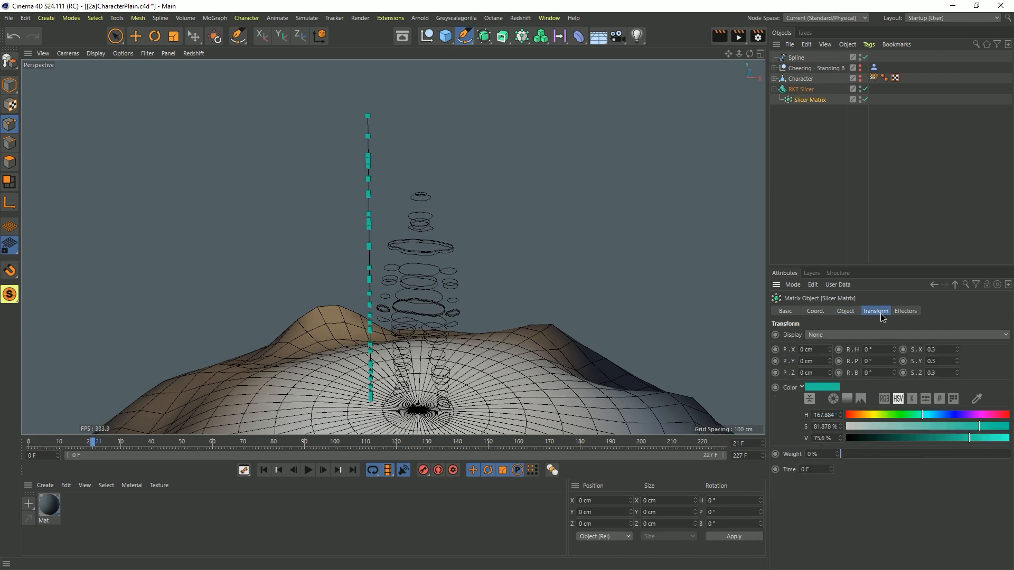
left_click_drag(896, 426, 836, 430)
left_click_drag(969, 438, 1011, 439)
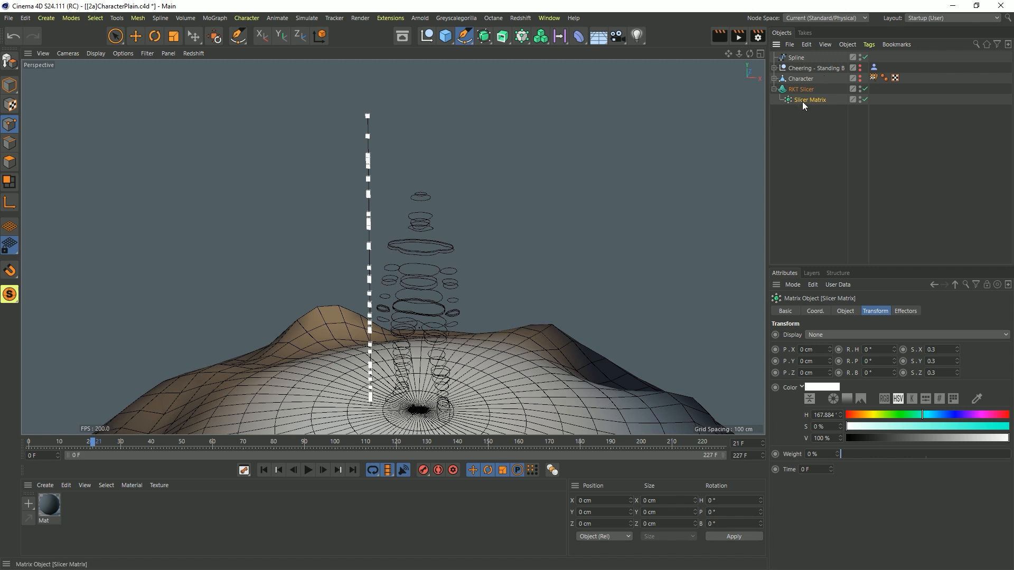
Step: Add a Random effector to the Slicer Matrix with Position turned off and Color Mode set to Effector Color
left_click(521, 36)
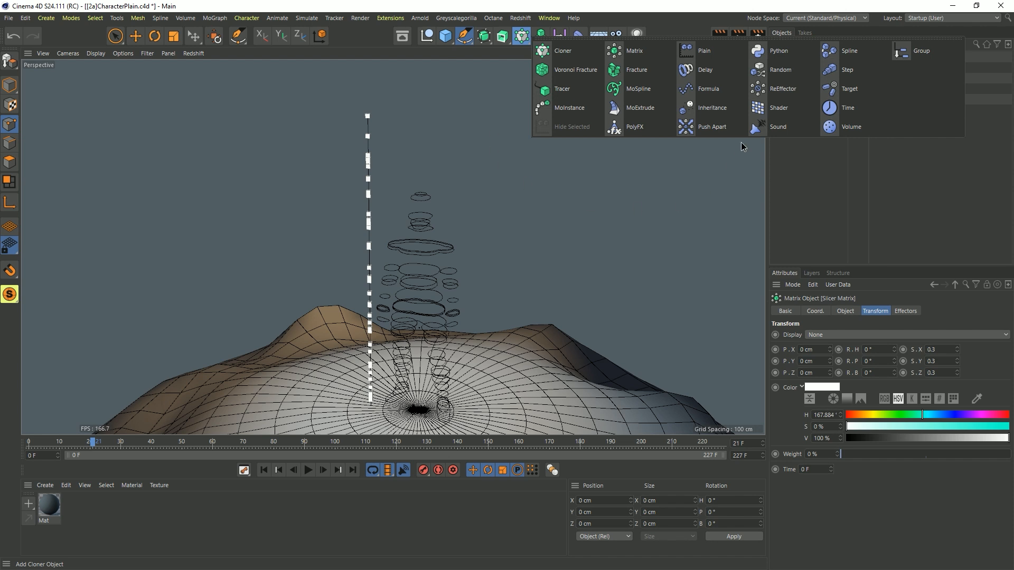
left_click(777, 72)
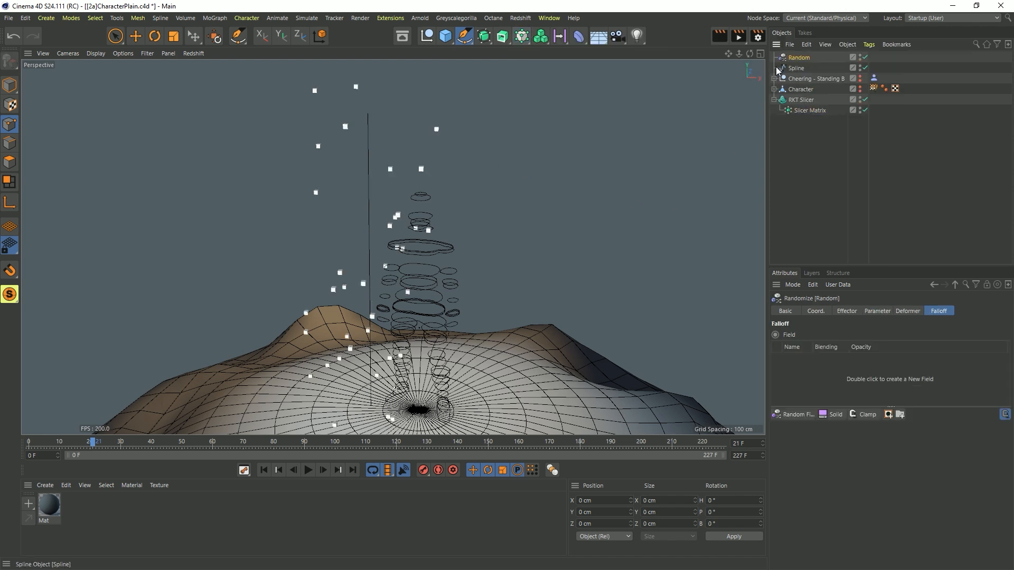
left_click(870, 311)
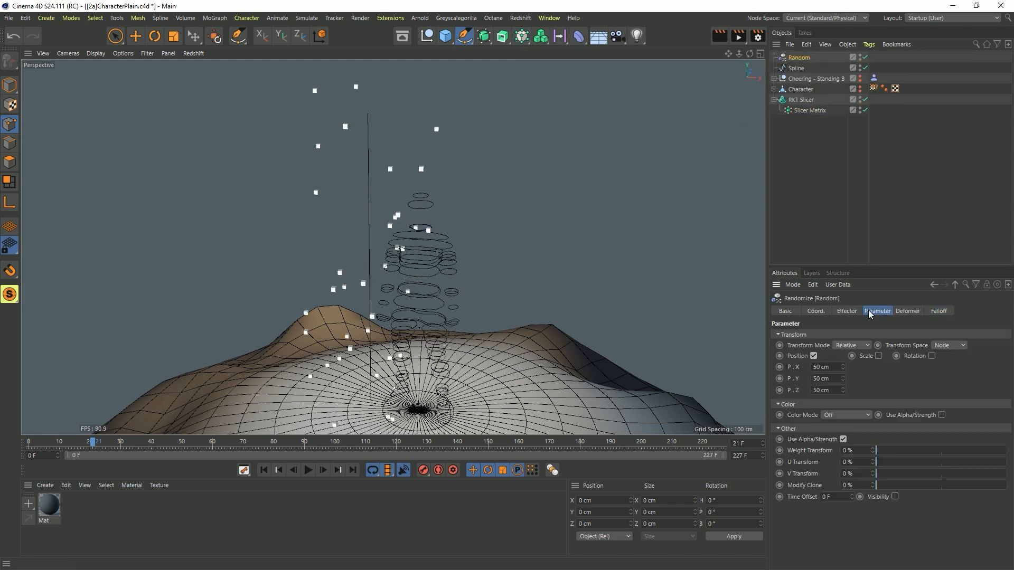
left_click(814, 356)
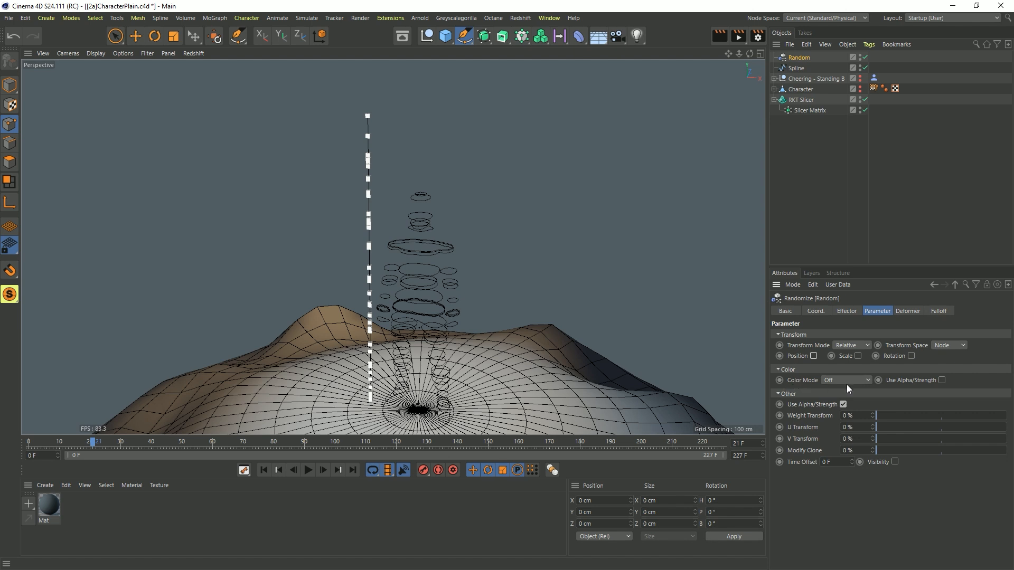
left_click(844, 380)
left_click(839, 400)
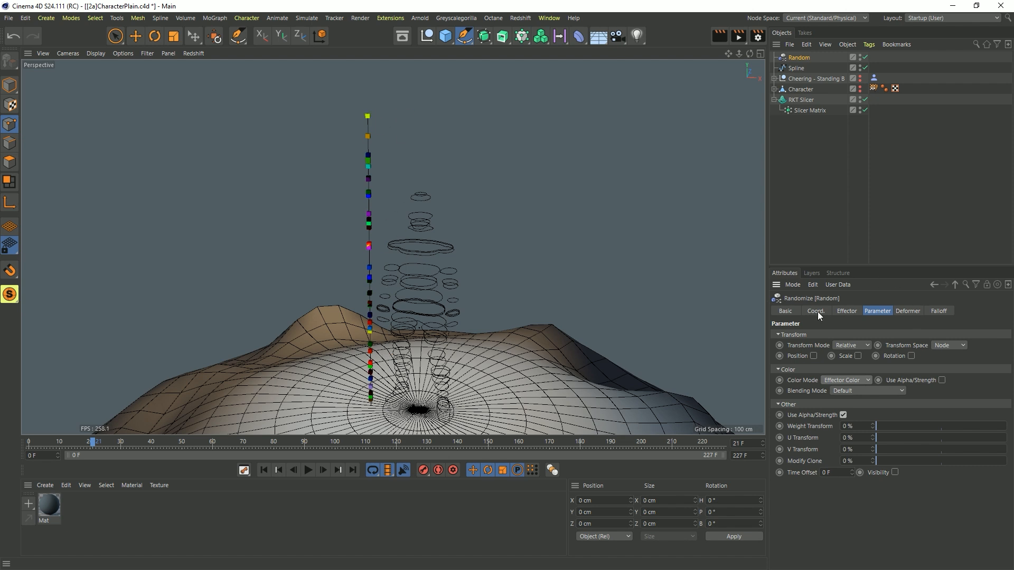
Step: Set the Random effector's Minimum to 0%
left_click(847, 311)
left_click(788, 359)
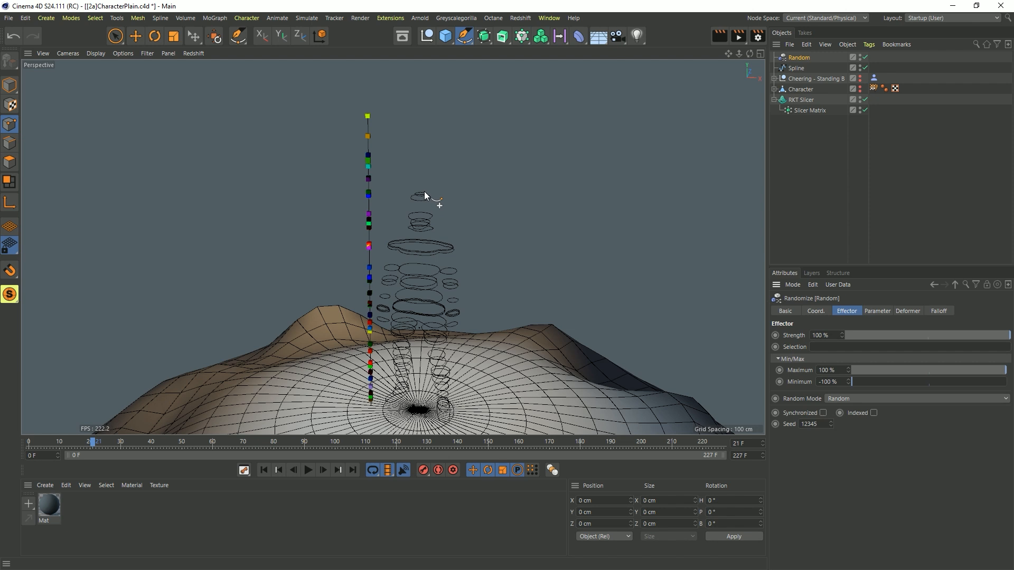
left_click(827, 381)
type("0")
key("Return")
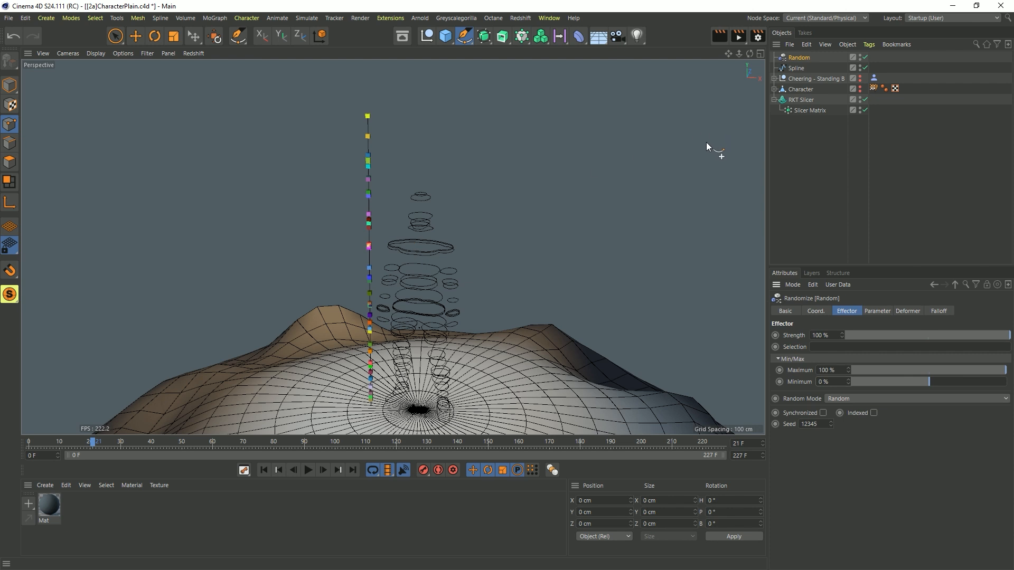
Step: Show the RKT Slicer's spline settings, try converting the slicer to an editable spline, and undo the conversion
left_click(806, 100)
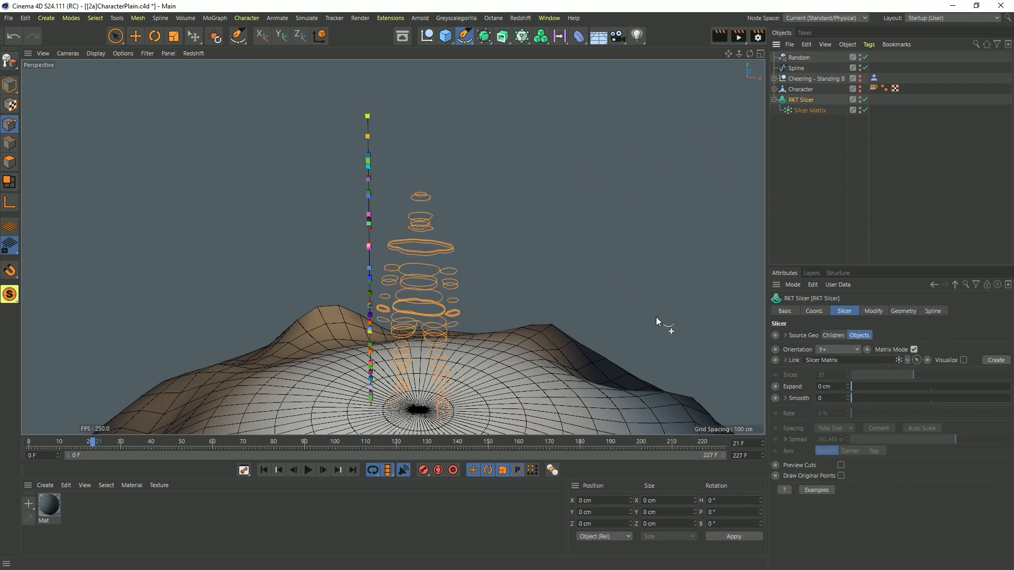
left_click(936, 311)
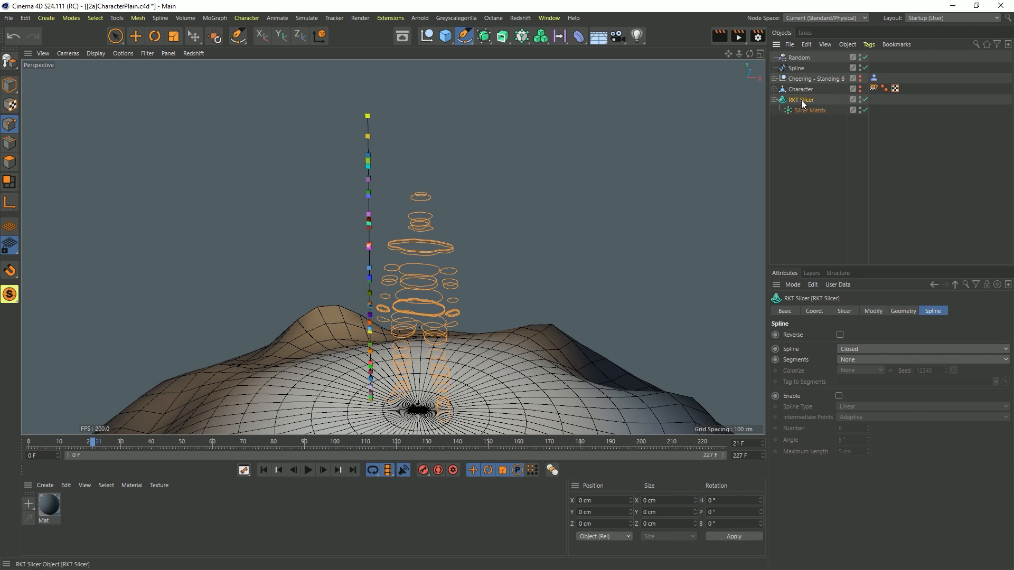
key("c")
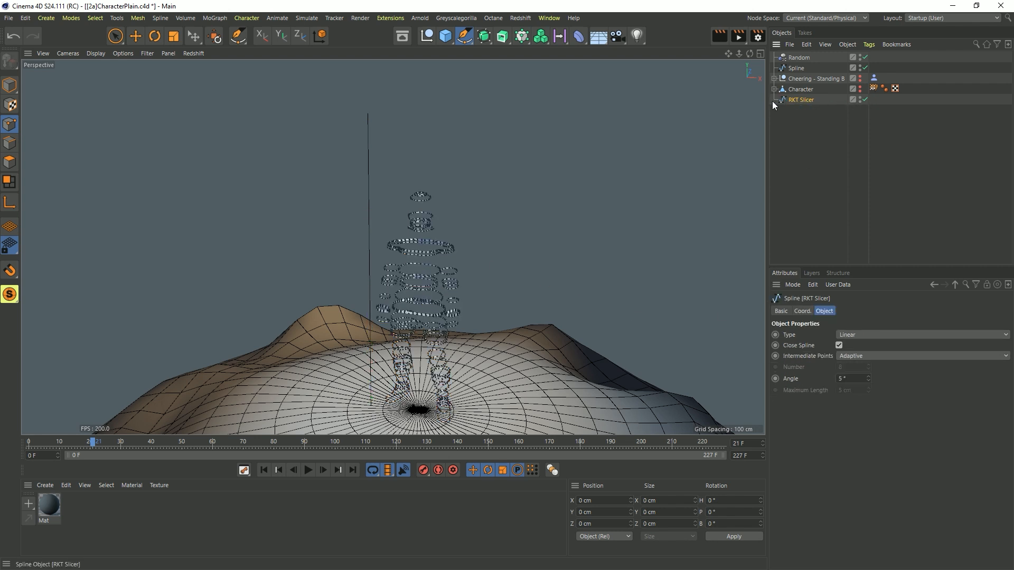
key("ctrl+z")
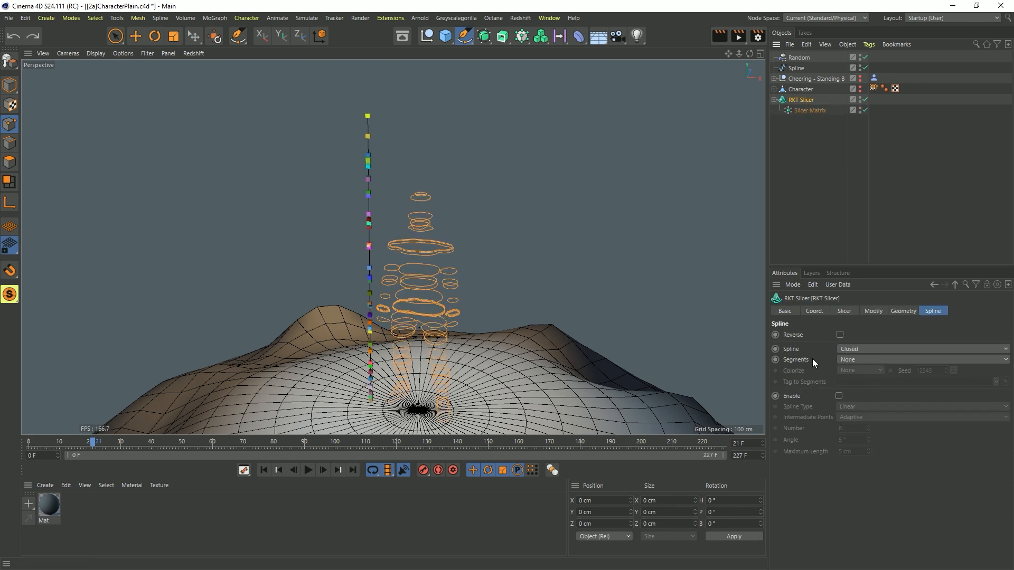
Step: Set the RKT Slicer's spline Segments option to Explode Layer
left_click(864, 363)
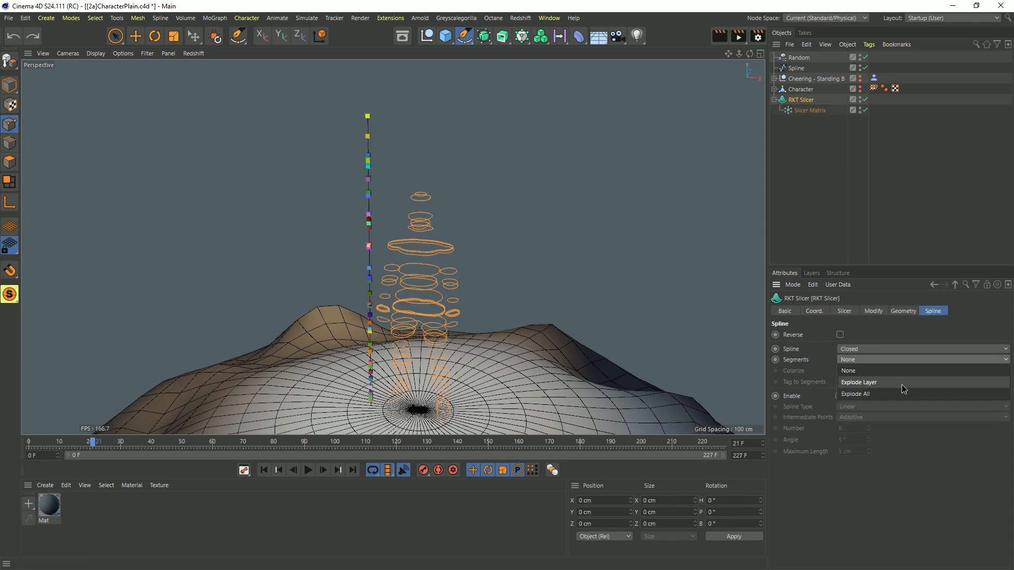
left_click(868, 388)
Step: Try making the layer-exploded slicer editable, inspect its child splines, and undo the conversion
key("c")
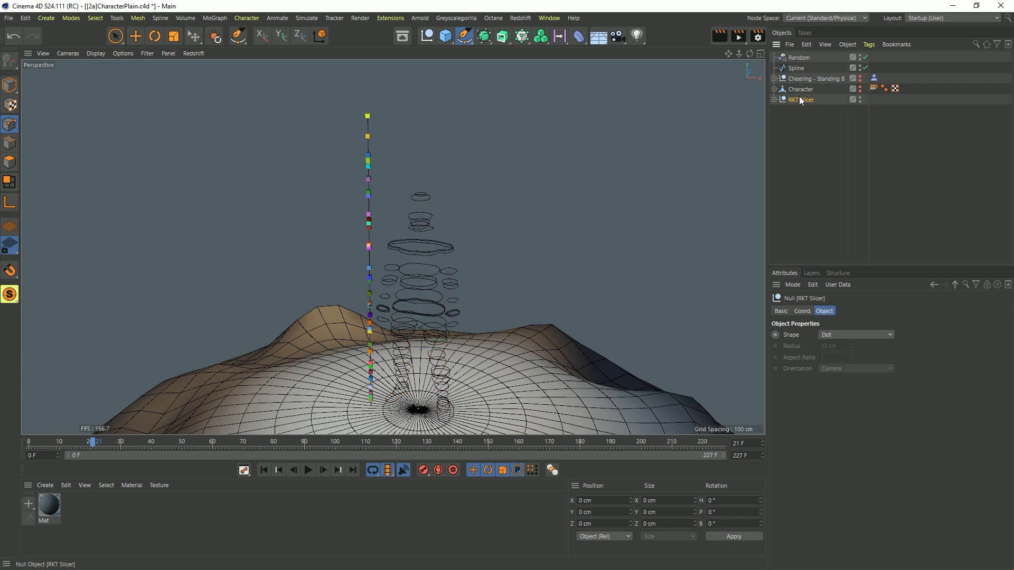
left_click(774, 100)
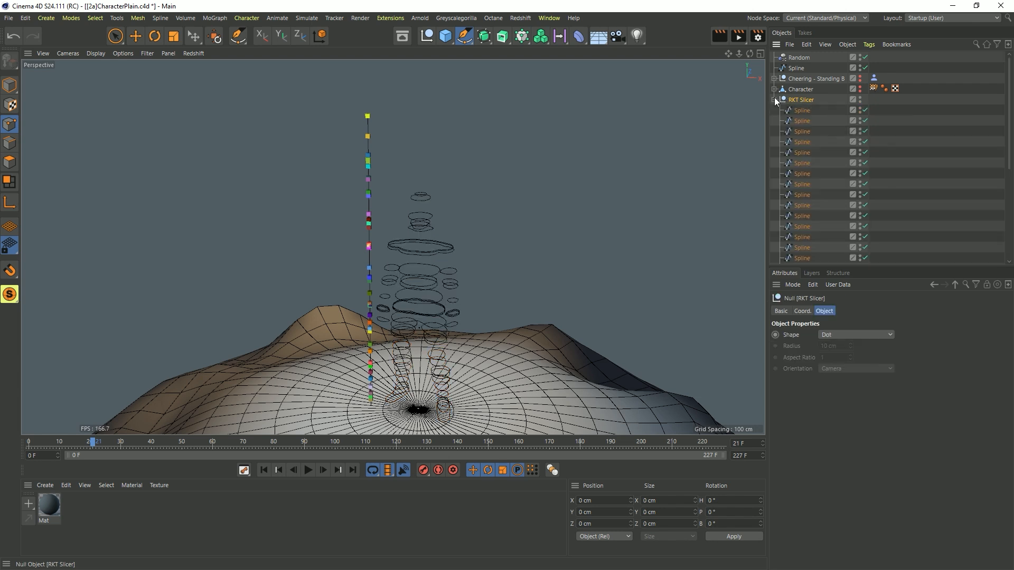
left_click(802, 110)
key("ctrl+z")
key("ctrl+z")
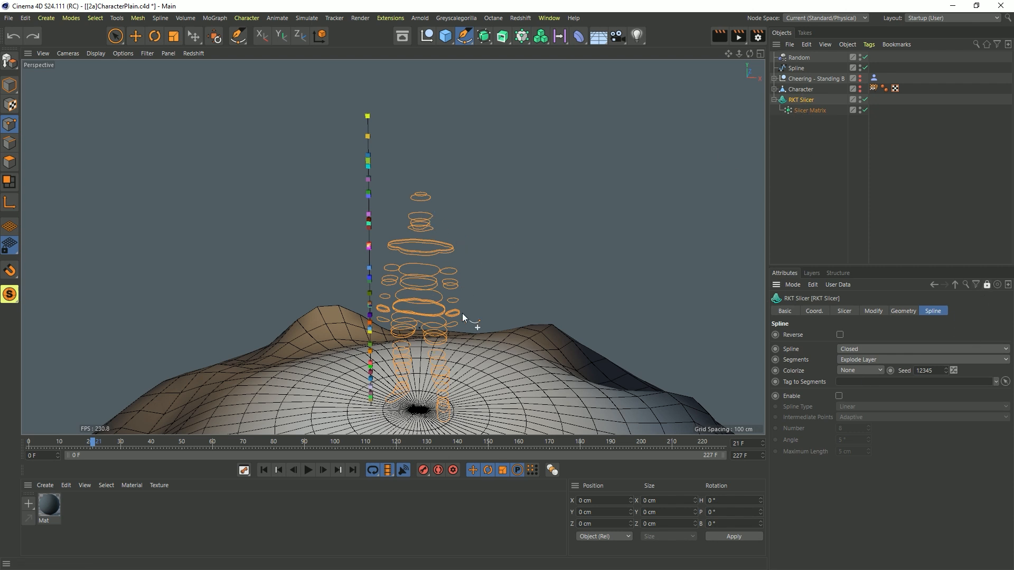
Step: Set the RKT Slicer's Colorize option to From Matrix and play the animation with the slicer deselected
left_click(794, 157)
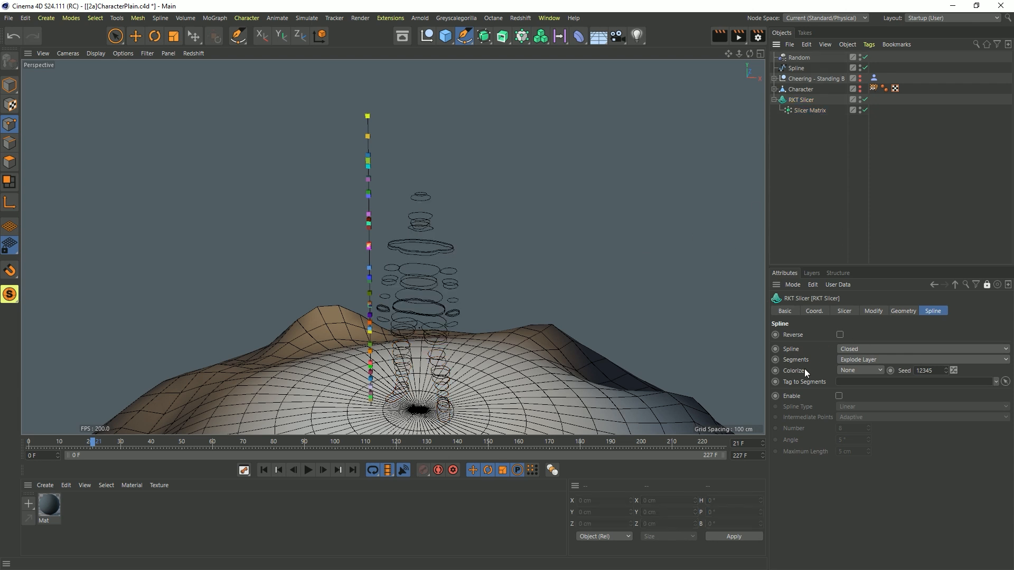
left_click(851, 371)
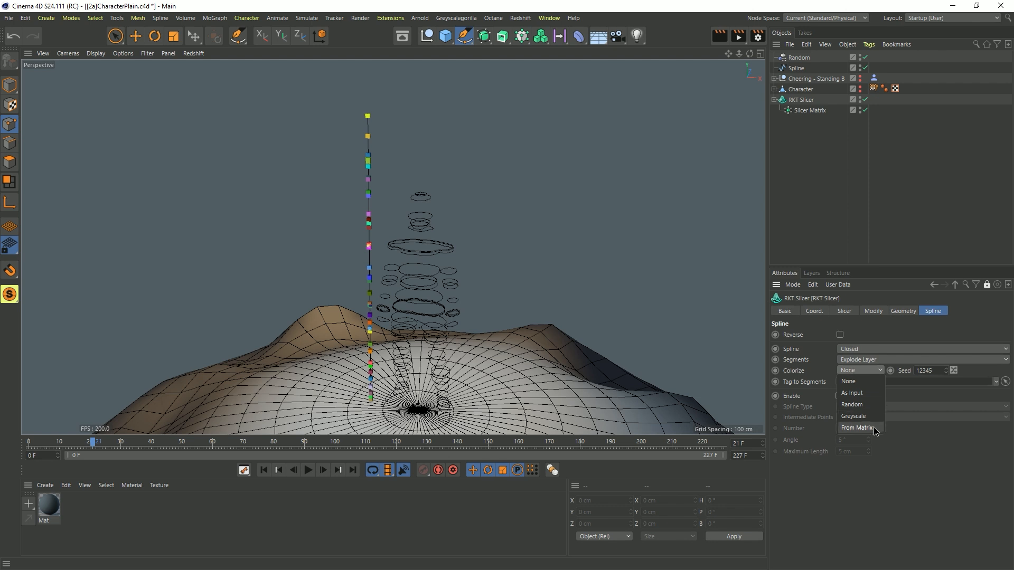
left_click(858, 427)
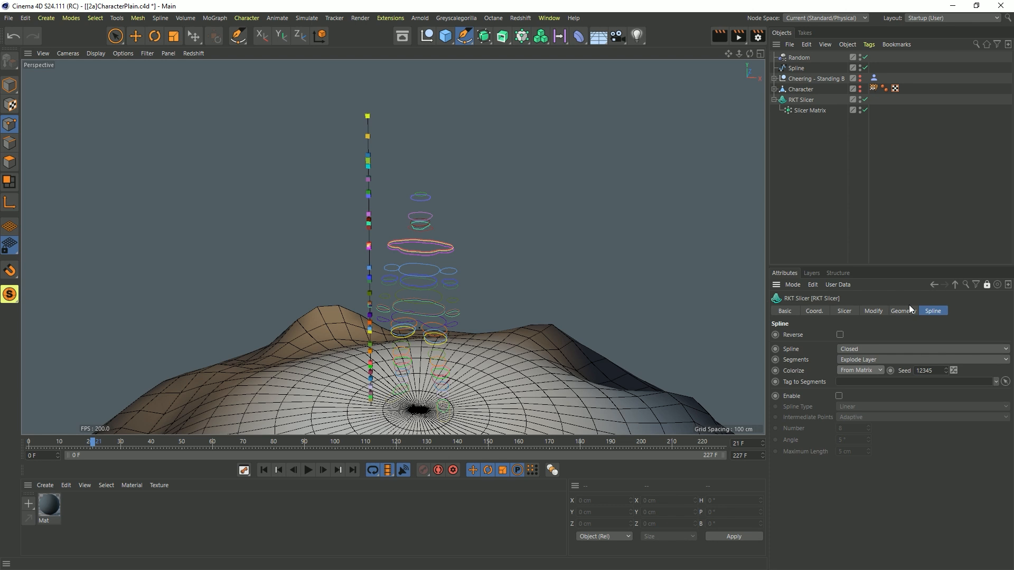
left_click(308, 471)
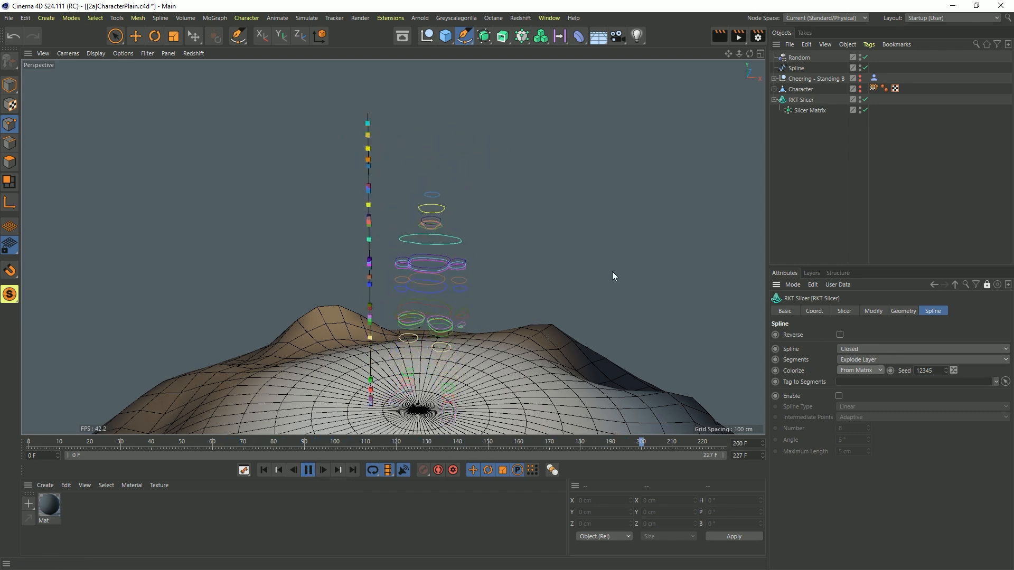
Step: Raise the Slicer Matrix object's Count to 182 after unlocking the attribute display from the RKT Slicer
left_click(803, 111)
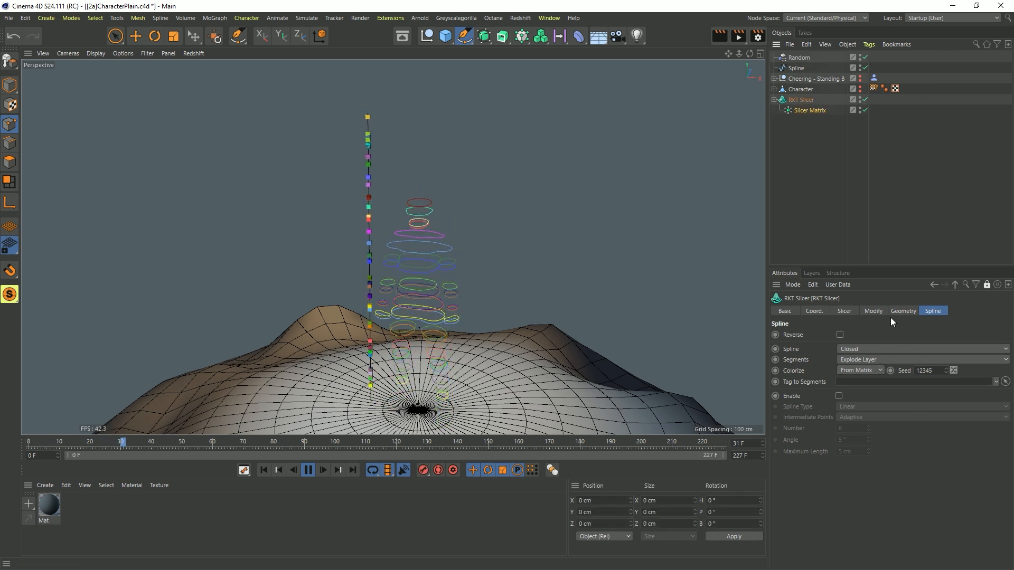
left_click(843, 311)
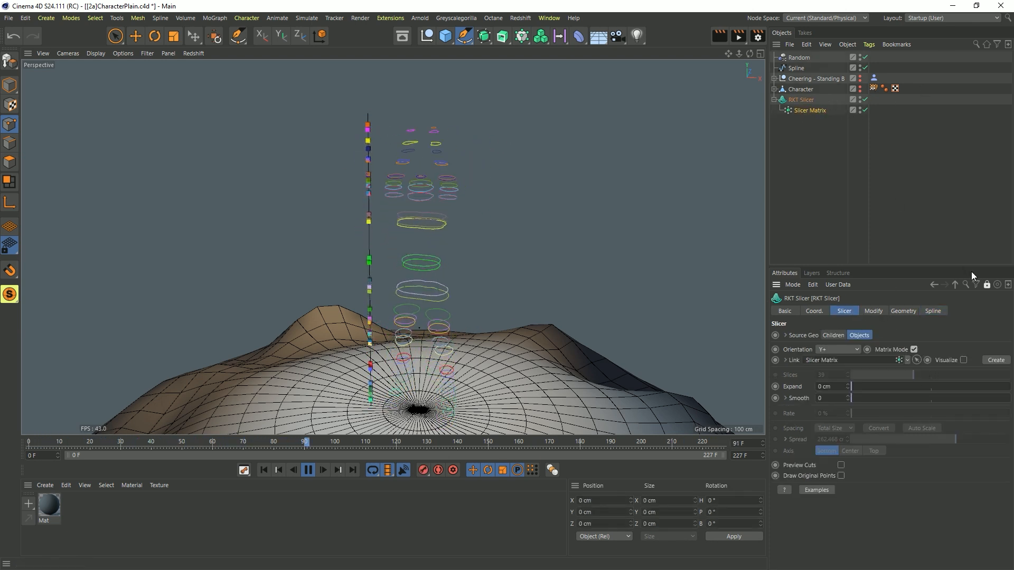
left_click(986, 285)
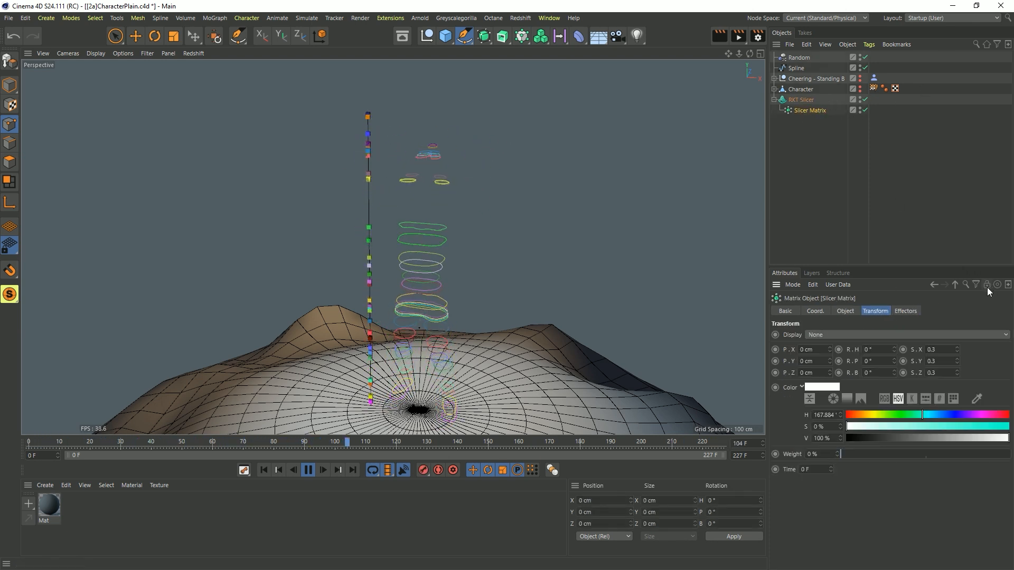
left_click(845, 312)
left_click_drag(944, 399, 944, 335)
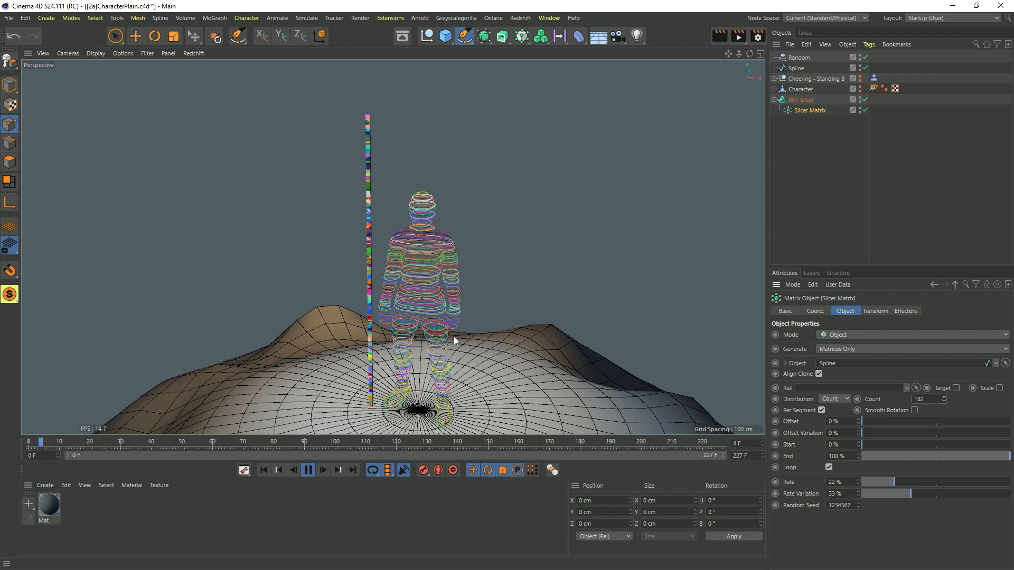
Step: Stop the animation at frame 53 and start an interactive render of the scene in the Redshift RenderView
left_click_drag(454, 337, 430, 352, "alt")
left_click(306, 470)
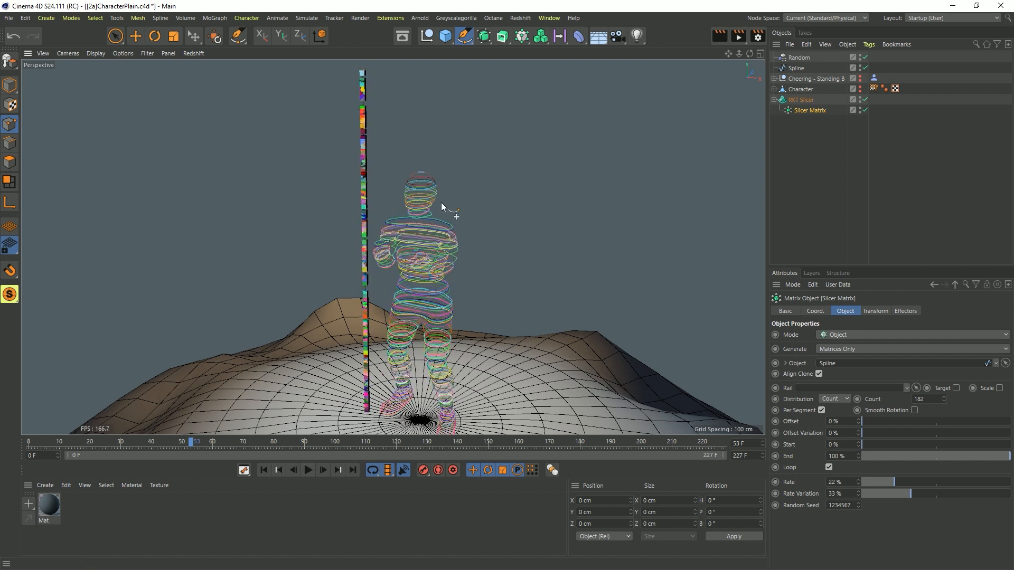
left_click_drag(433, 227, 430, 276, "alt")
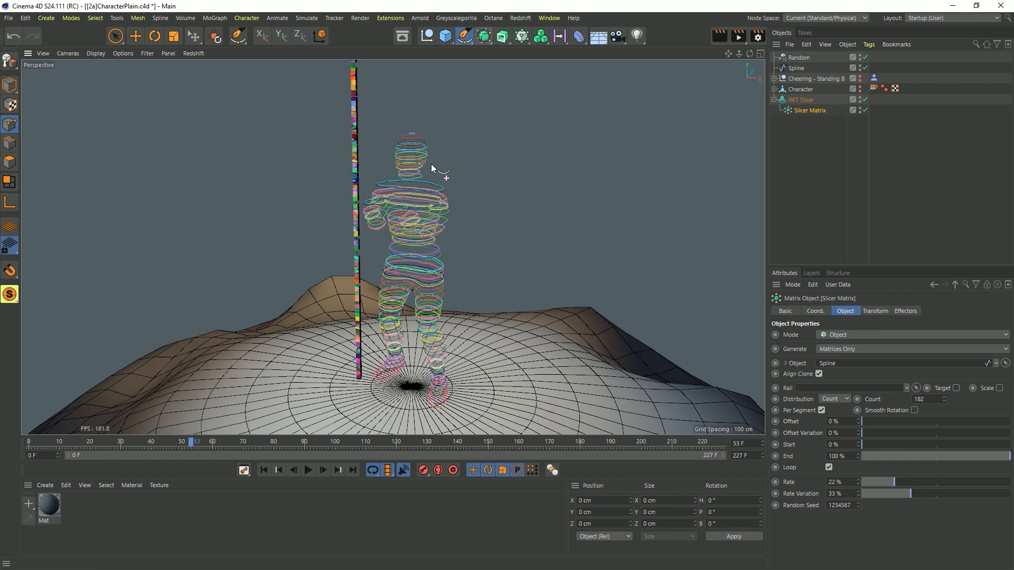
left_click(516, 18)
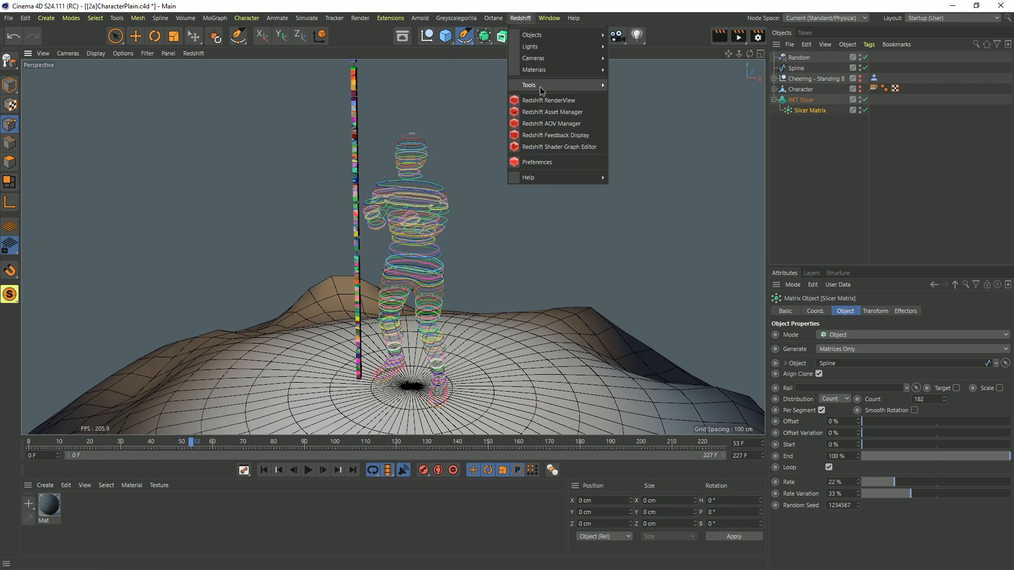
left_click(551, 100)
left_click_drag(575, 7, 260, 109)
left_click(53, 150)
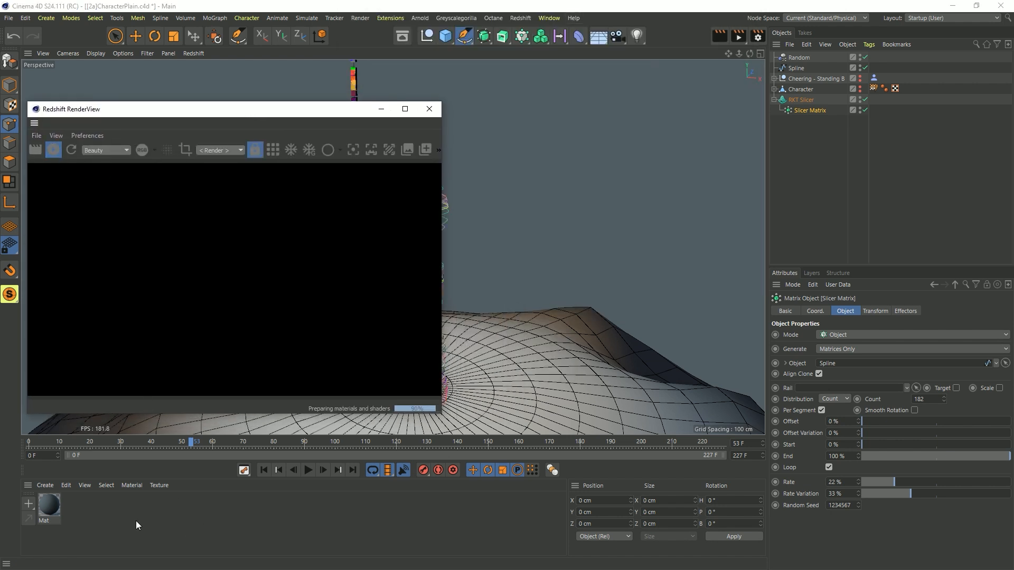
Step: Create a standard Redshift material and assign it to the RKT Slicer
left_click(47, 486)
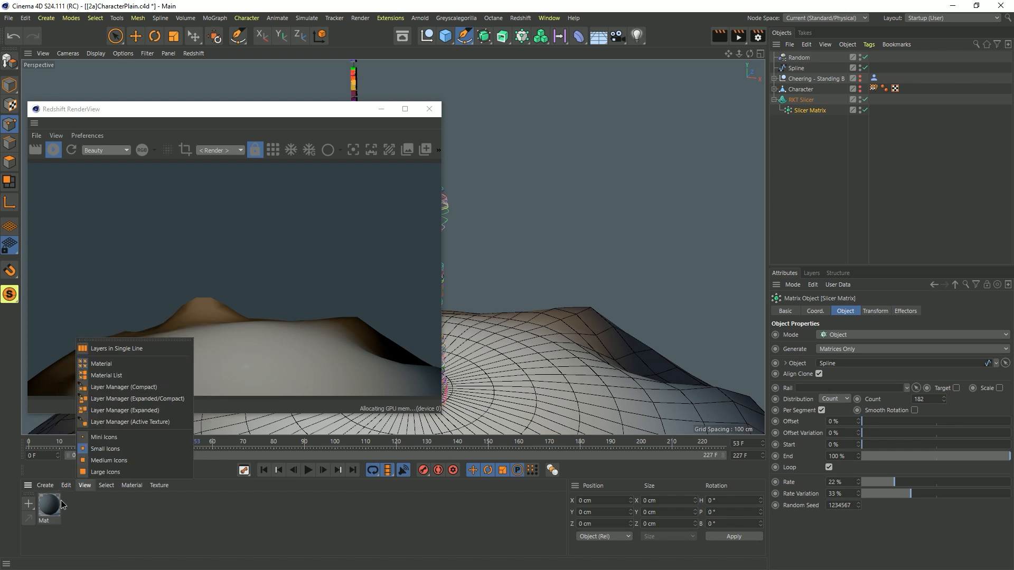
mouse_move(79, 392)
mouse_move(174, 390)
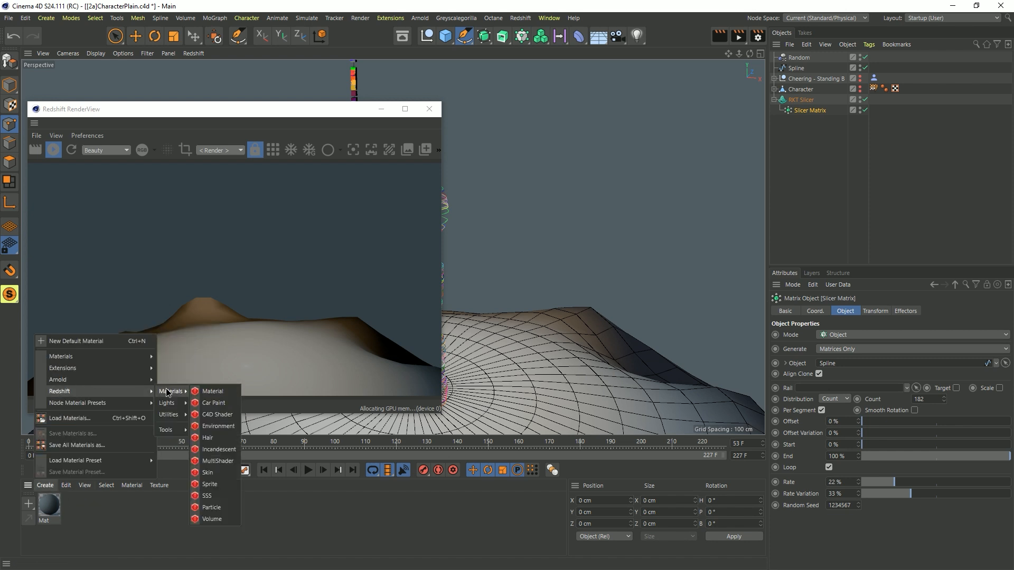
left_click(227, 395)
left_click_drag(51, 508, 797, 100)
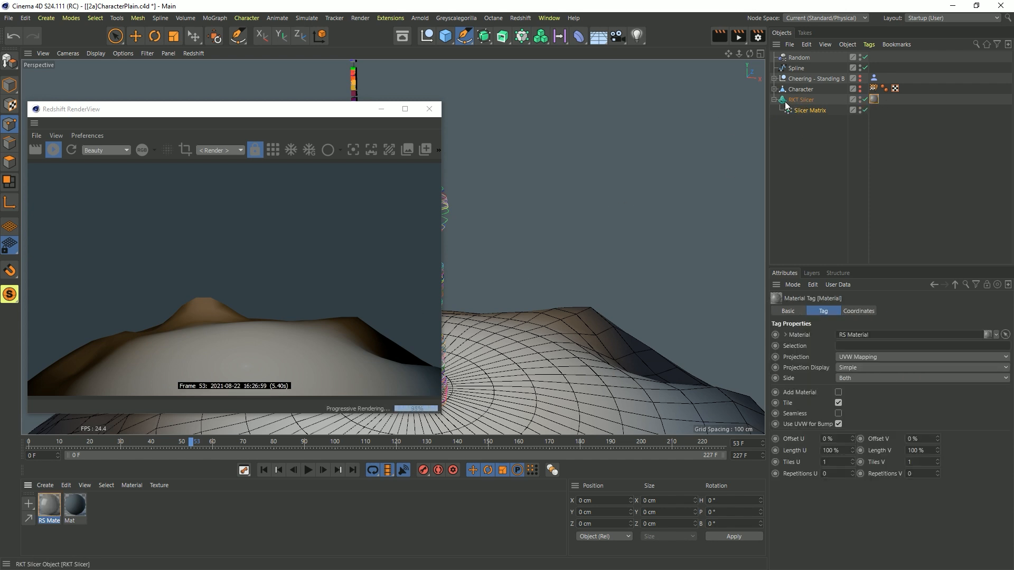
Step: Add a Redshift Object tag to the RKT Slicer and set its Curve mode to Hair Strands
left_click_drag(335, 119, 764, 241)
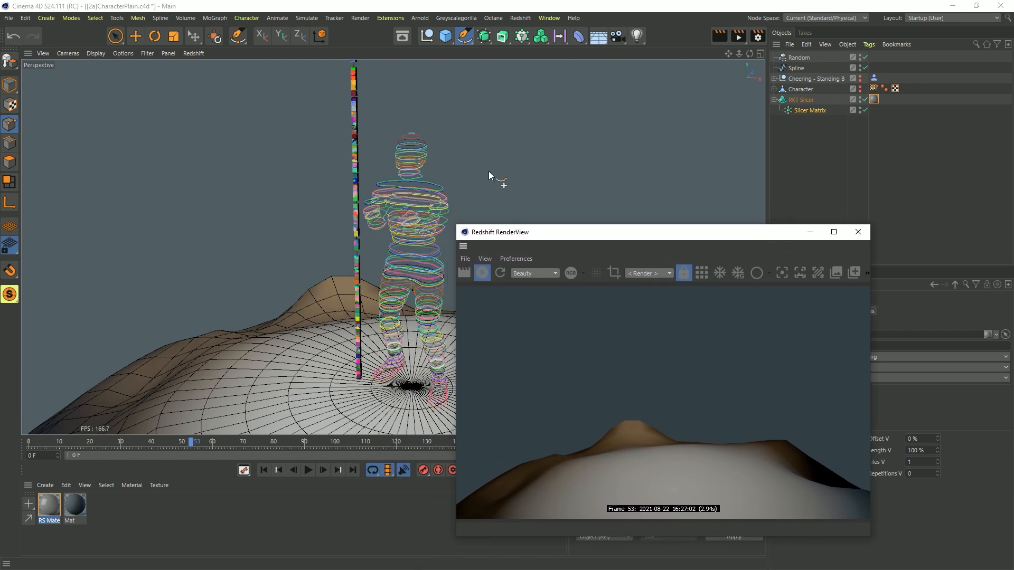
right_click(798, 101)
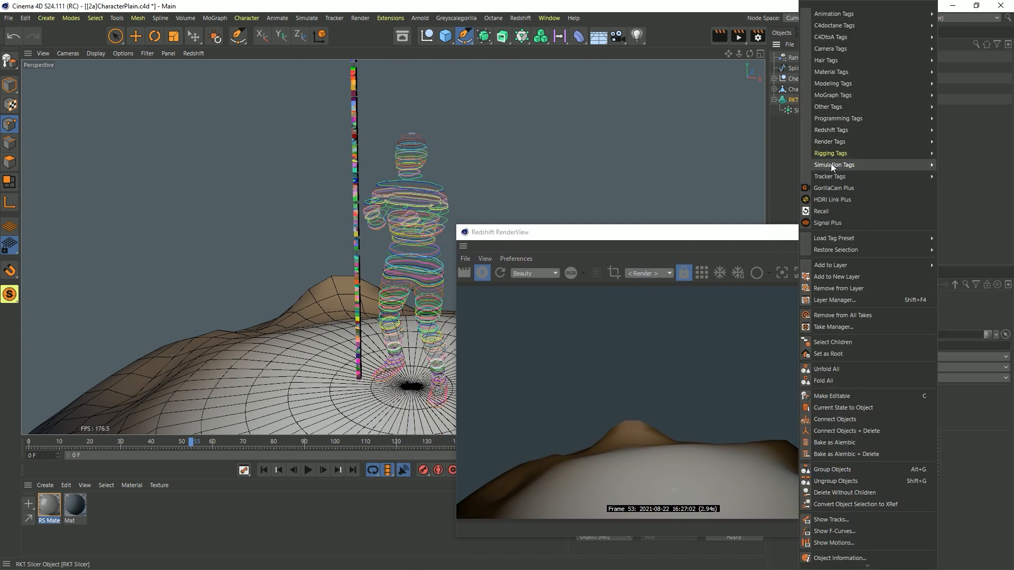
mouse_move(898, 129)
left_click(968, 144)
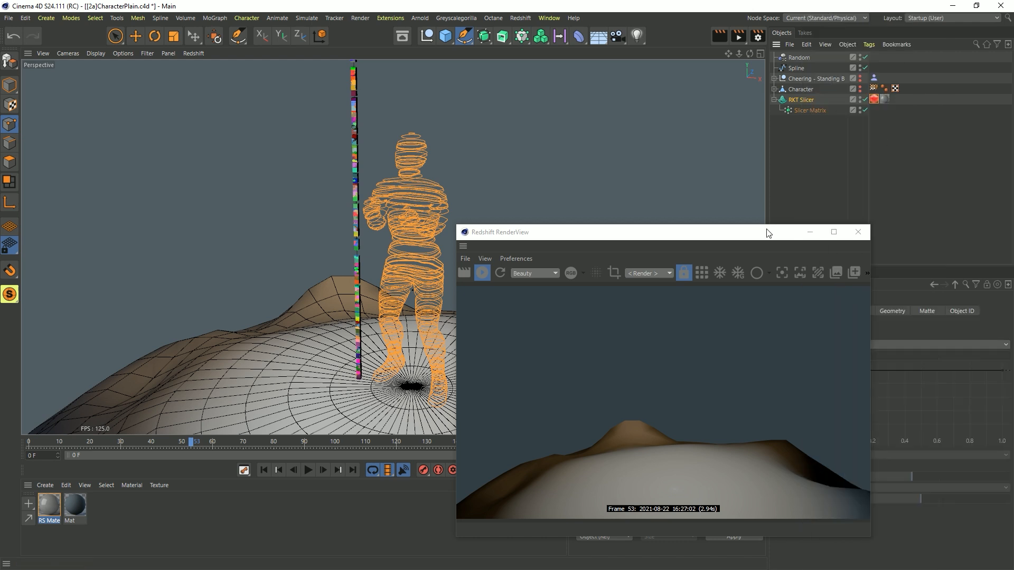
left_click_drag(727, 240, 571, 332)
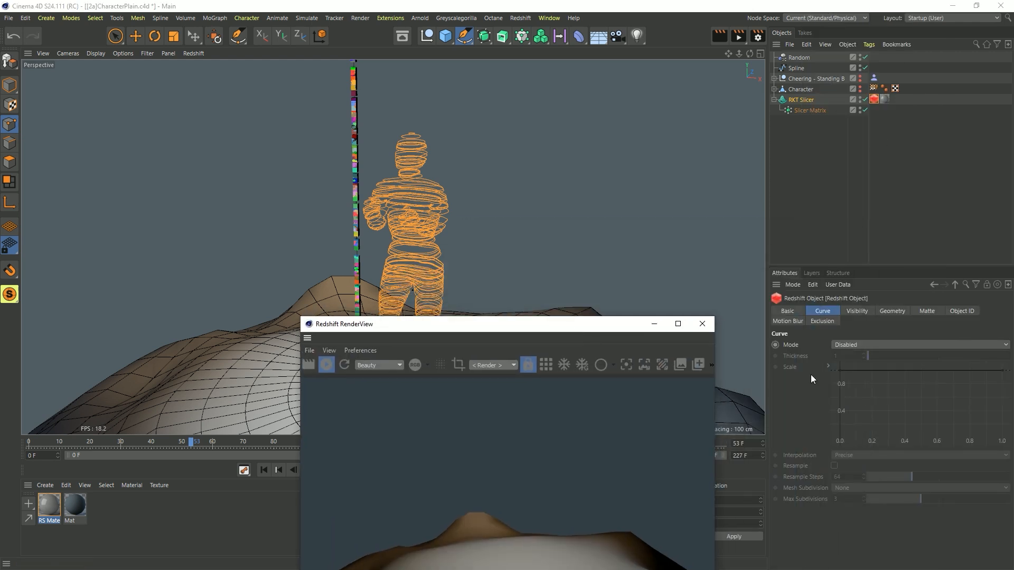
left_click(850, 343)
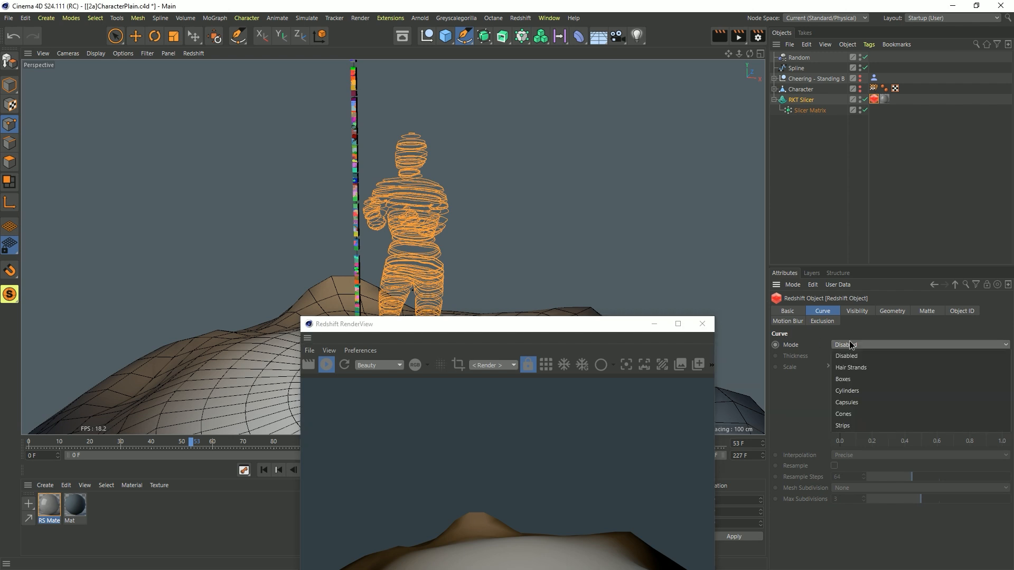
left_click(861, 367)
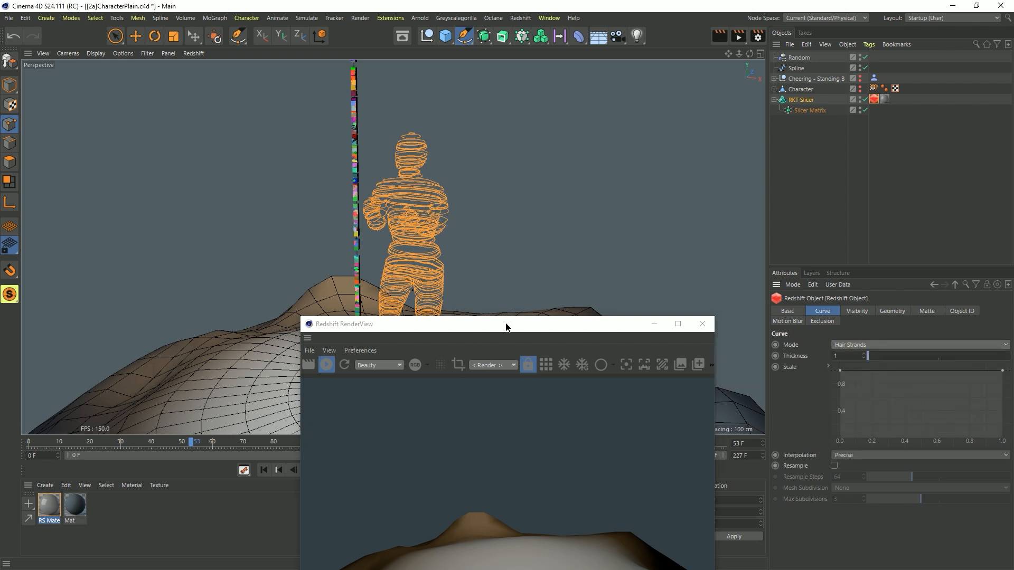
left_click_drag(510, 328, 238, 236)
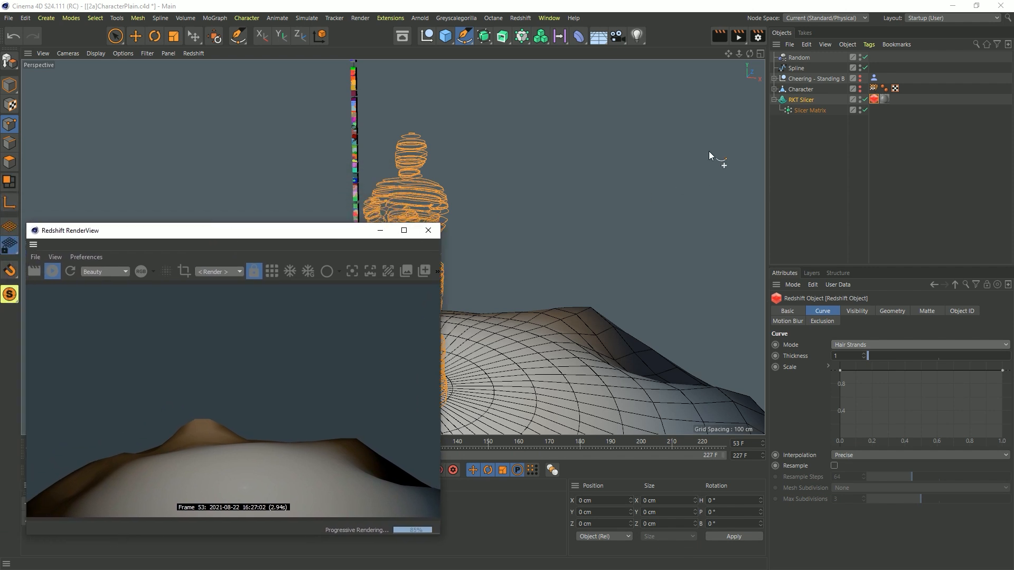
Step: Try making the tagged RKT Slicer editable to check its child splines for render tags, and undo the conversion
left_click(802, 100)
left_click(774, 100)
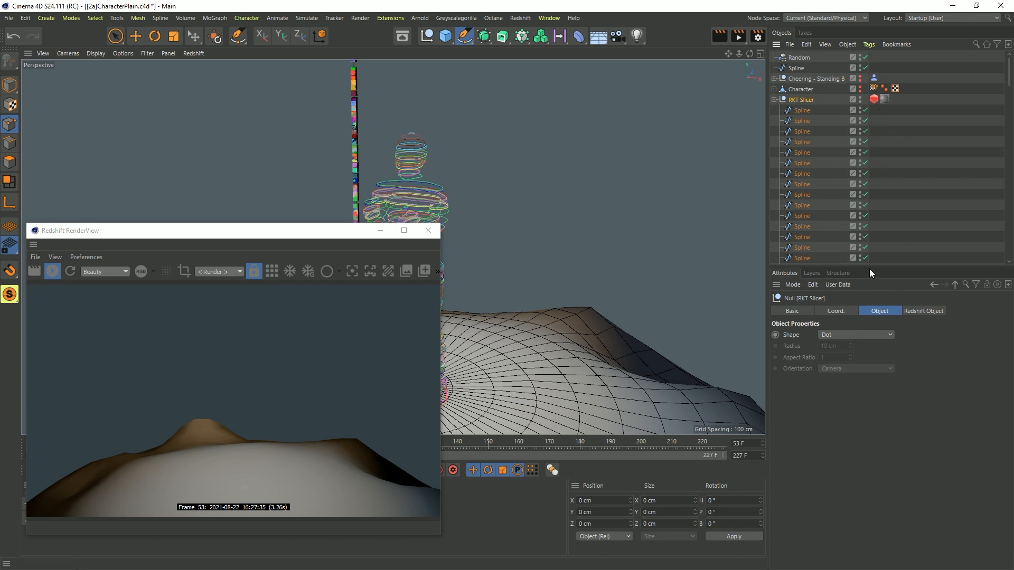
key("ctrl+z")
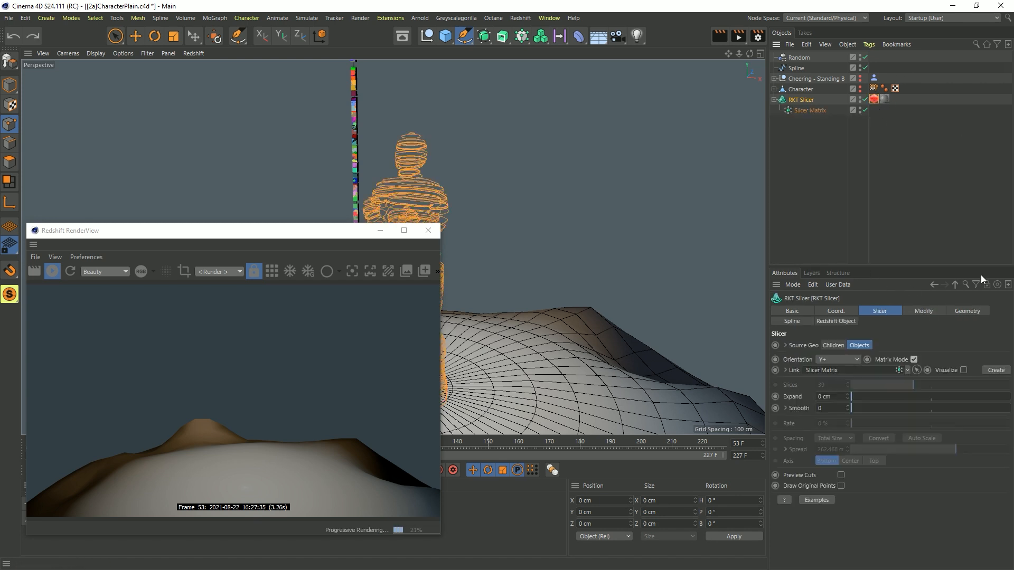
Step: Link the Redshift Object tag to the RKT Slicer's Tag to Segments setting and enlarge the render preview
left_click(793, 98)
left_click(791, 322)
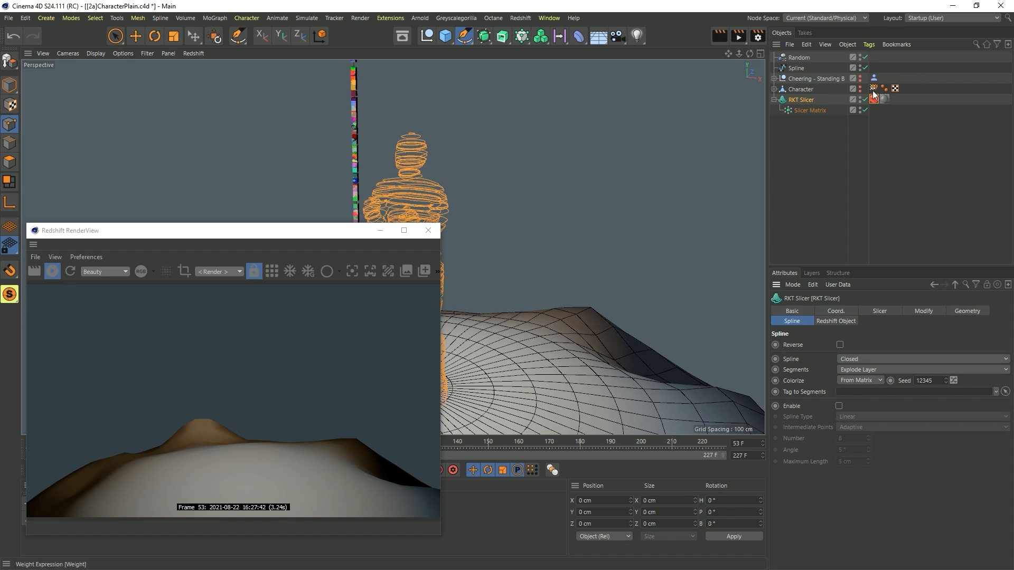
left_click_drag(874, 98, 856, 392)
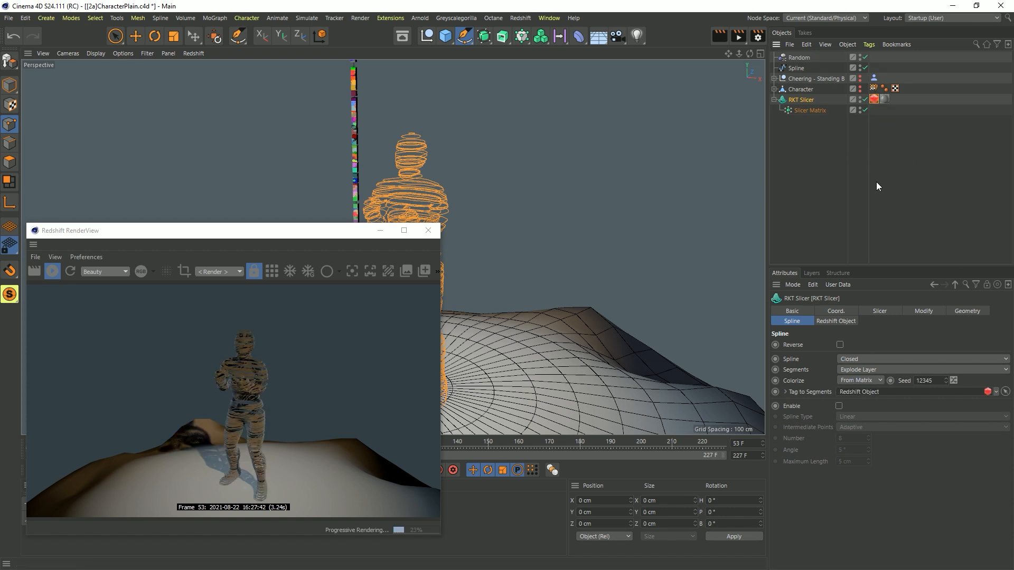
left_click_drag(278, 235, 279, 130)
left_click_drag(444, 120, 622, 54)
scroll(684, 263, "up", 1)
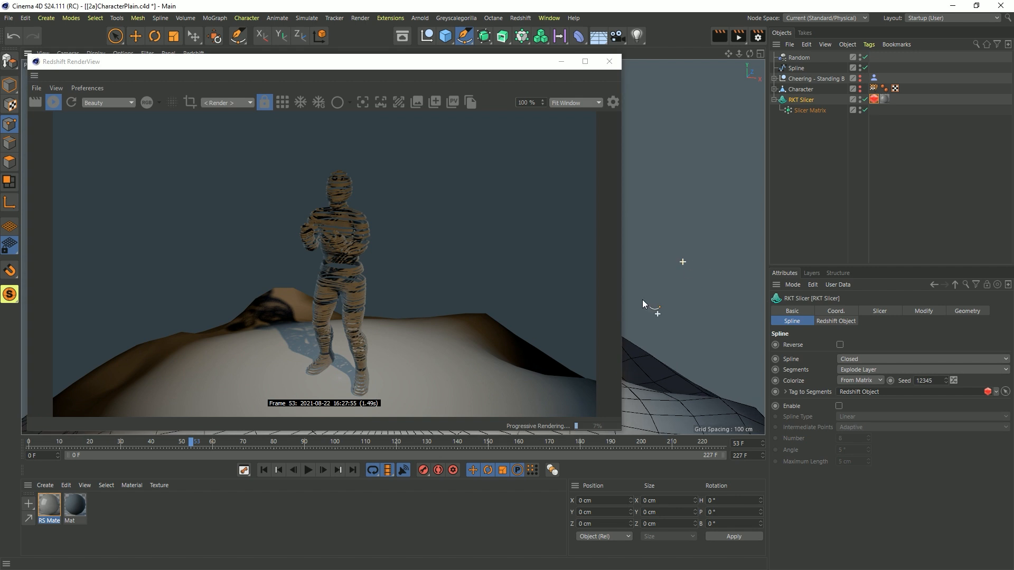
Step: Open the RS Material's shader graph and add an RS Color User Data node above the RS Material node
left_click(50, 504)
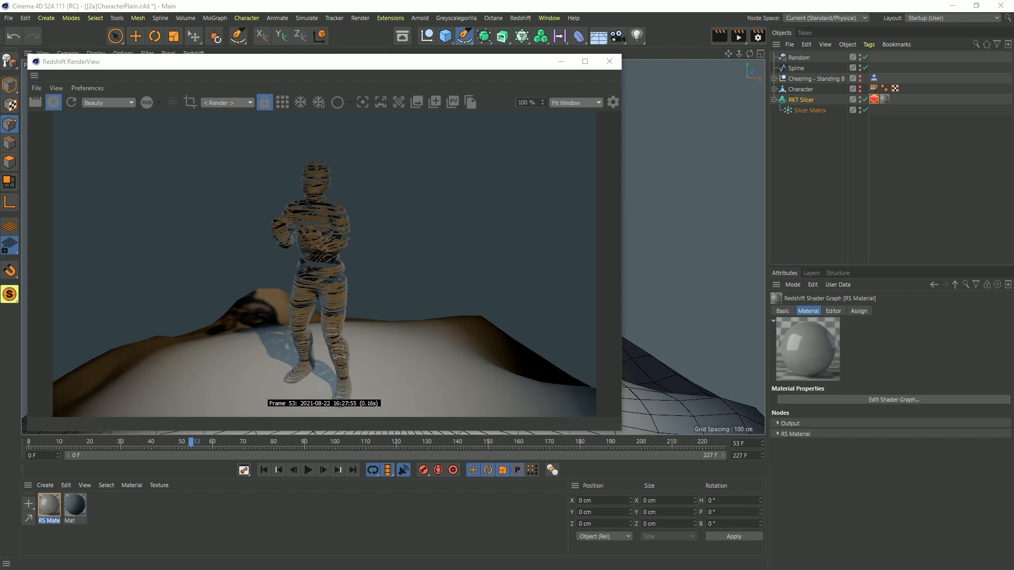
left_click_drag(604, 132, 582, 142)
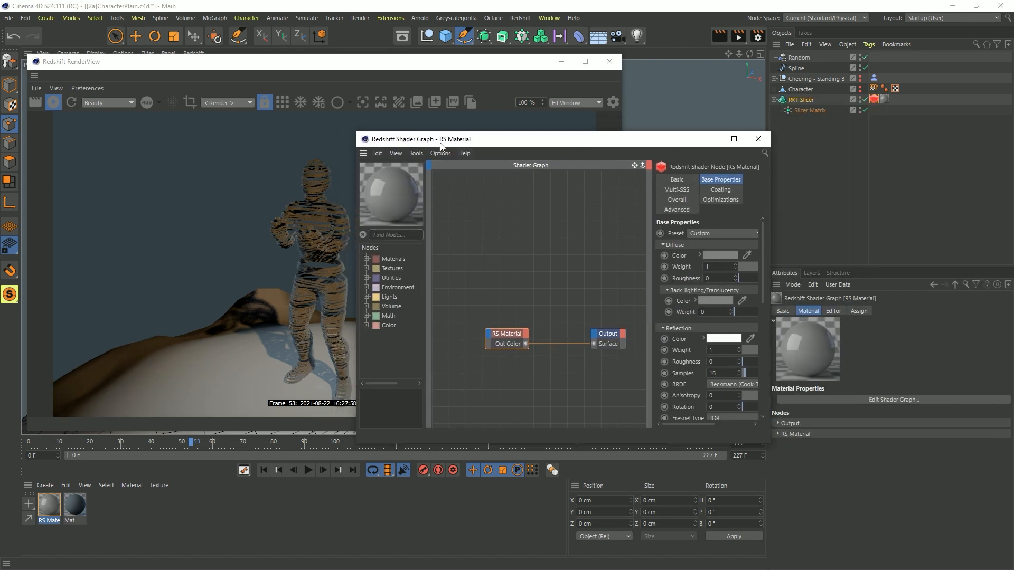
left_click(384, 234)
type("use")
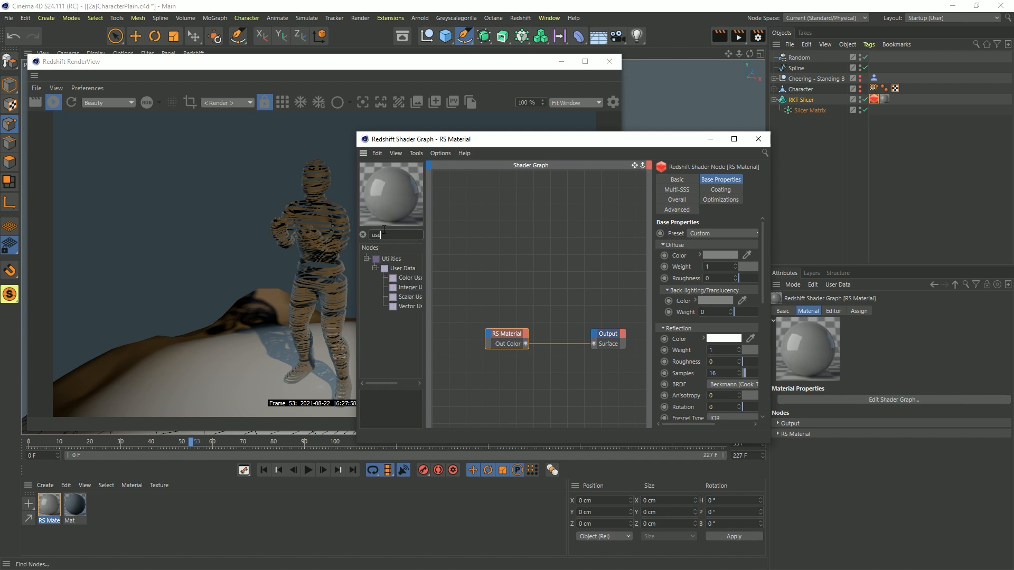
type("r")
left_click(410, 277)
left_click_drag(467, 244, 484, 248)
Step: Set the RS Color User Data node's attribute name to the object Display Color
left_click(760, 204)
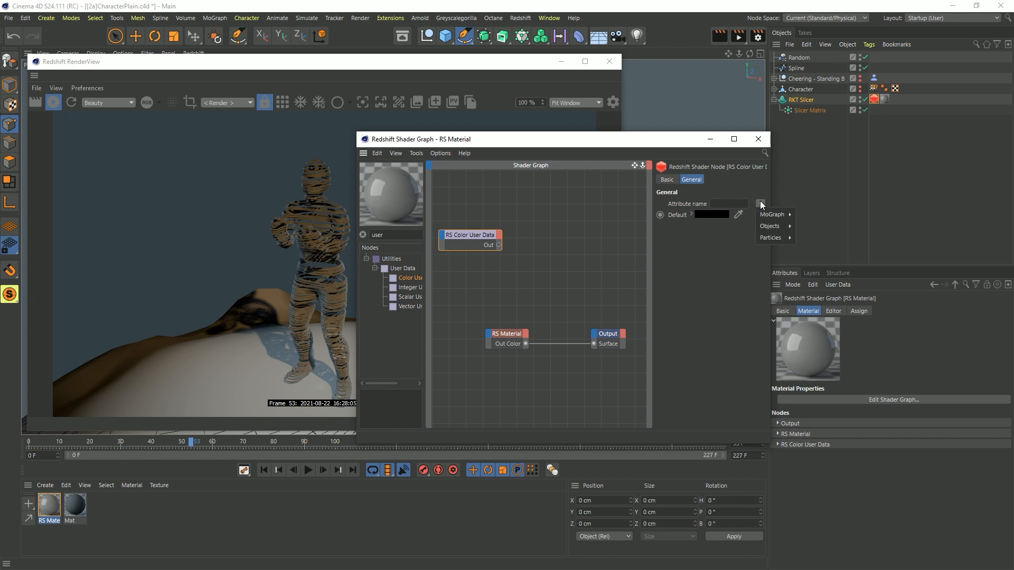
mouse_move(771, 229)
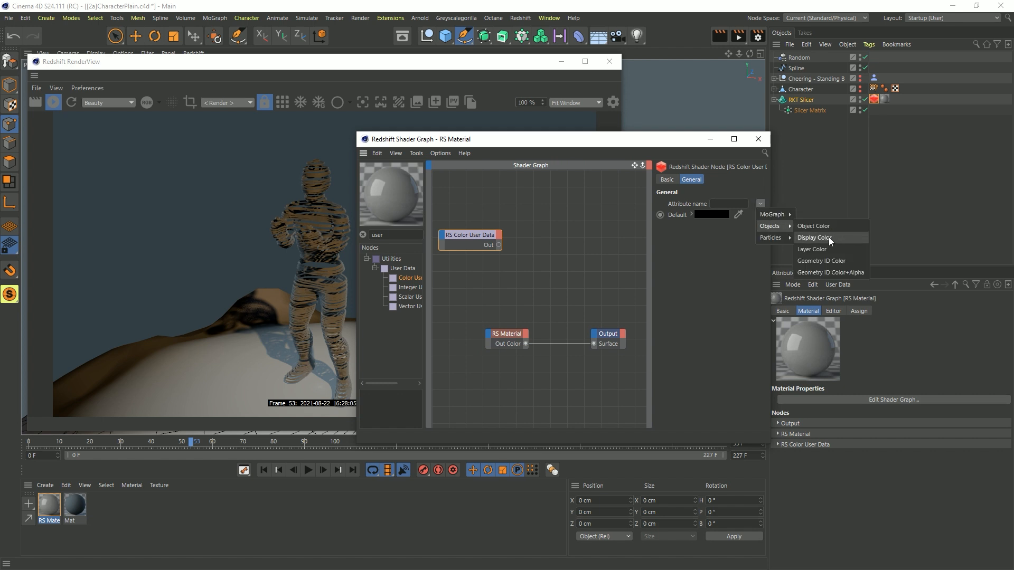
left_click(828, 237)
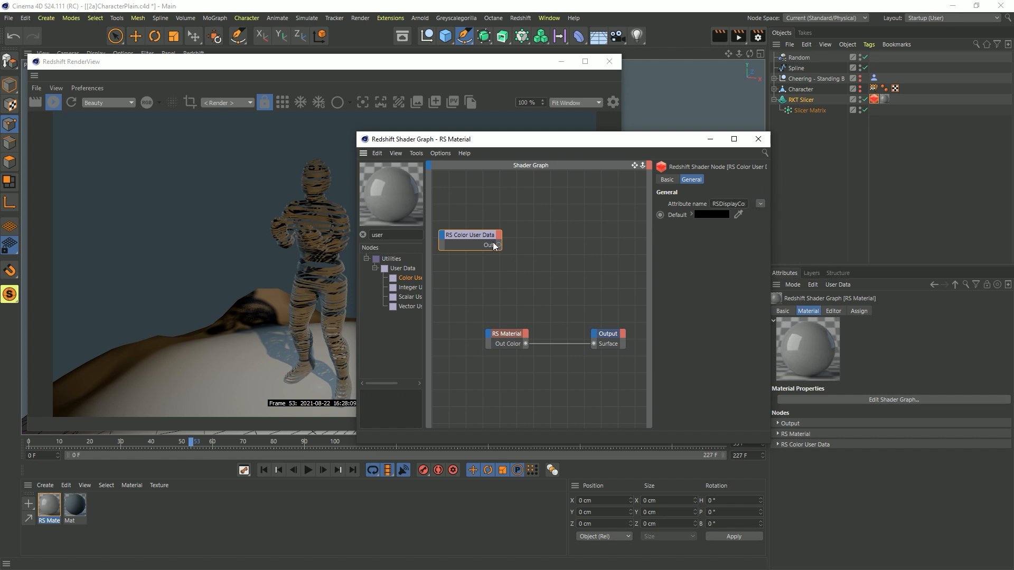
Step: Set the RS Material node's diffuse weight to 0 and its emission weight to 4
left_click(506, 337)
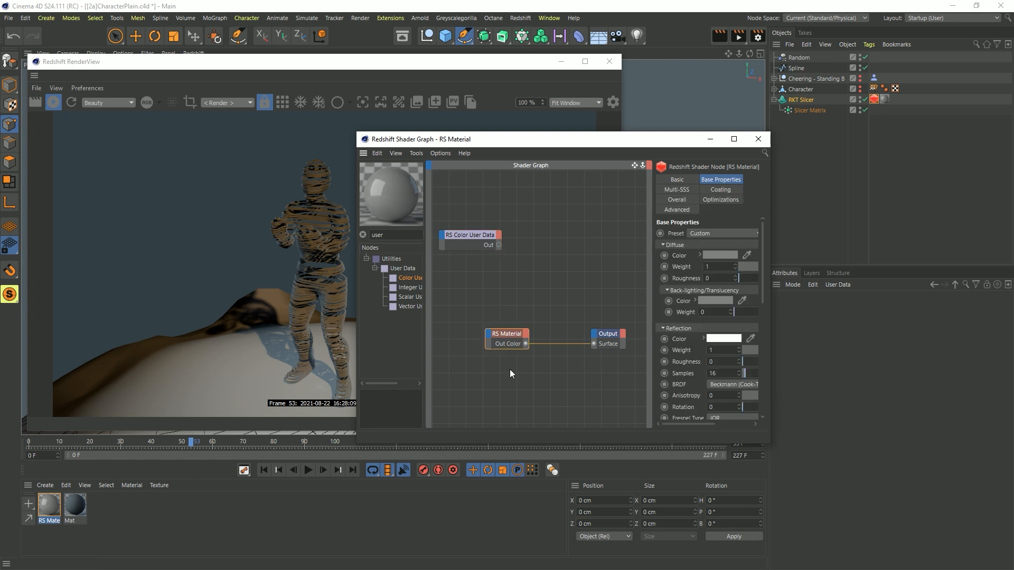
left_click_drag(752, 270, 739, 267)
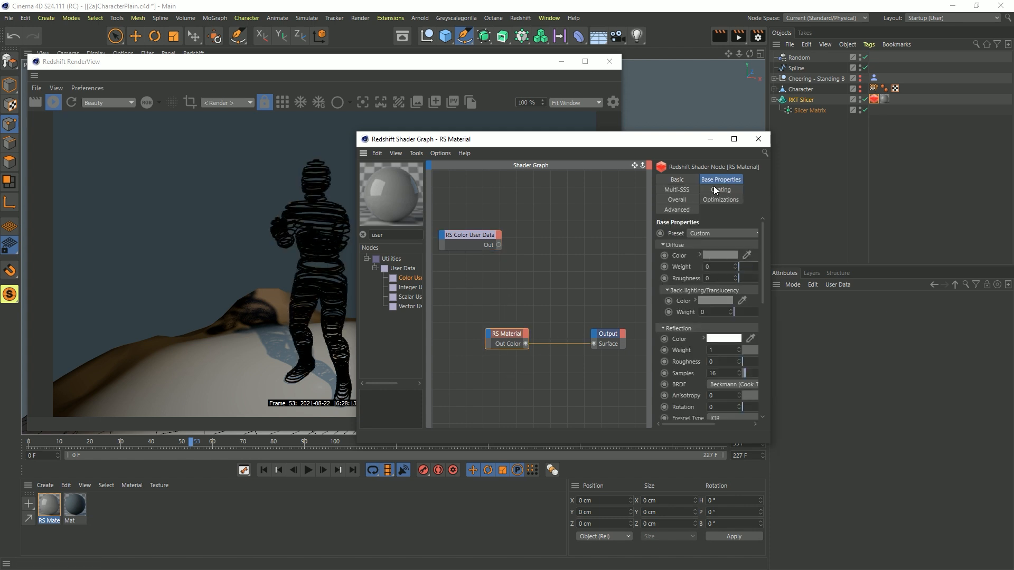
left_click(682, 200)
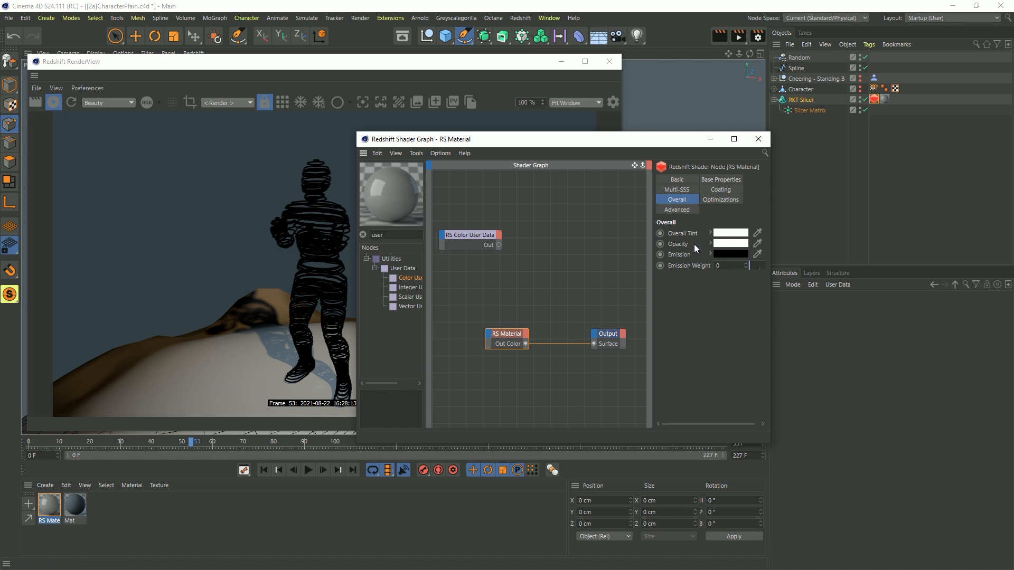
left_click(724, 265)
type("4")
key("Return")
Step: Connect the RS Color User Data output to the RS Material's Emission Color input and close the shader graph
left_click_drag(680, 254, 489, 346)
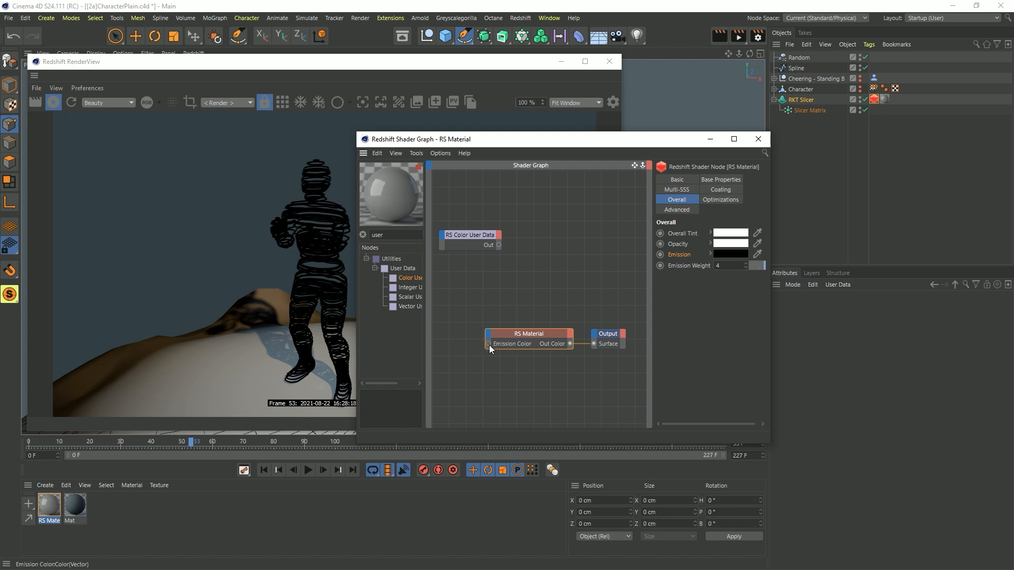
left_click_drag(482, 235, 487, 344)
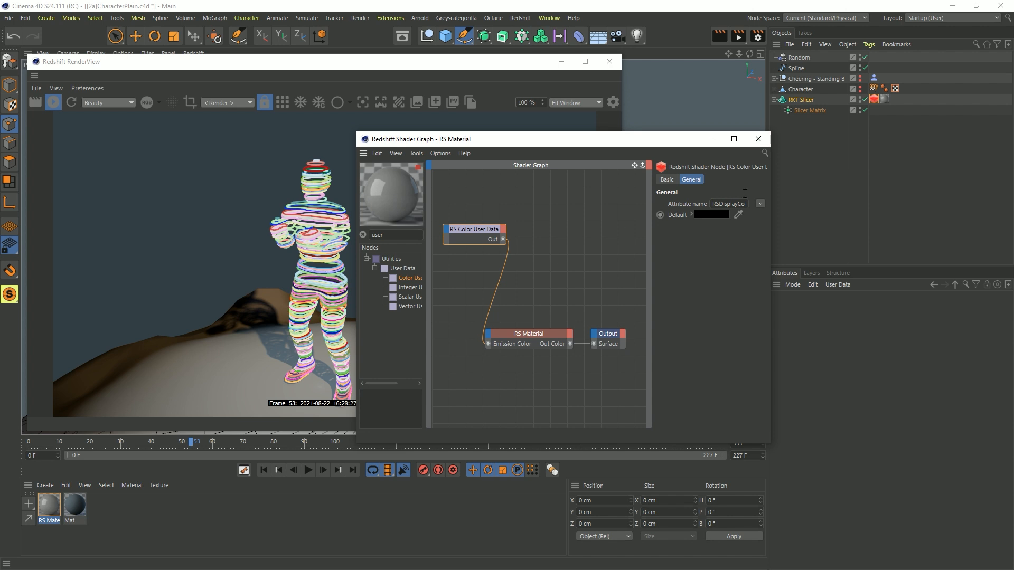
left_click_drag(712, 206, 757, 171)
left_click(759, 140)
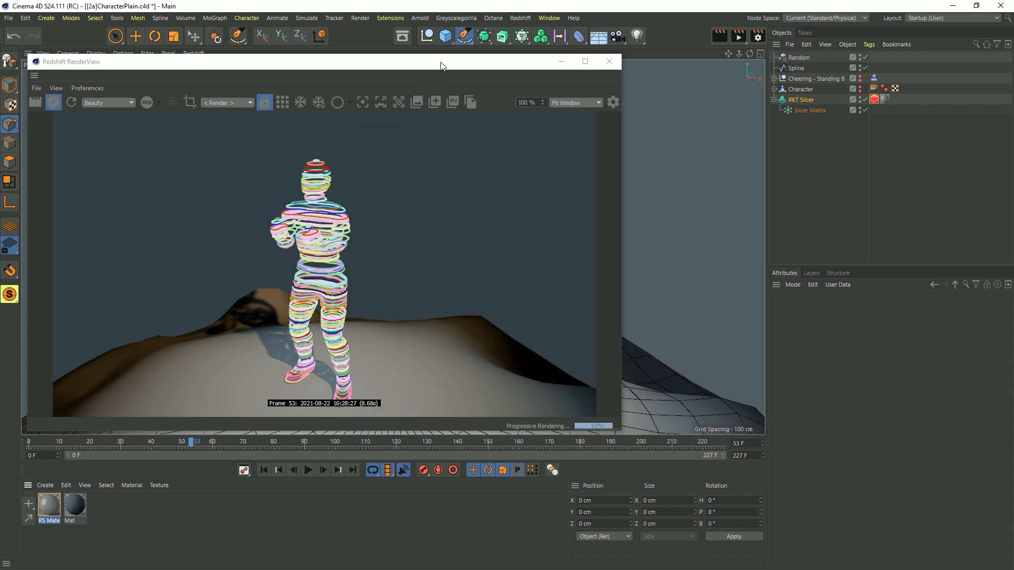
Step: Set the RKT Slicer's spline Colorize mode to Random and randomize its color seed three times
left_click(801, 100)
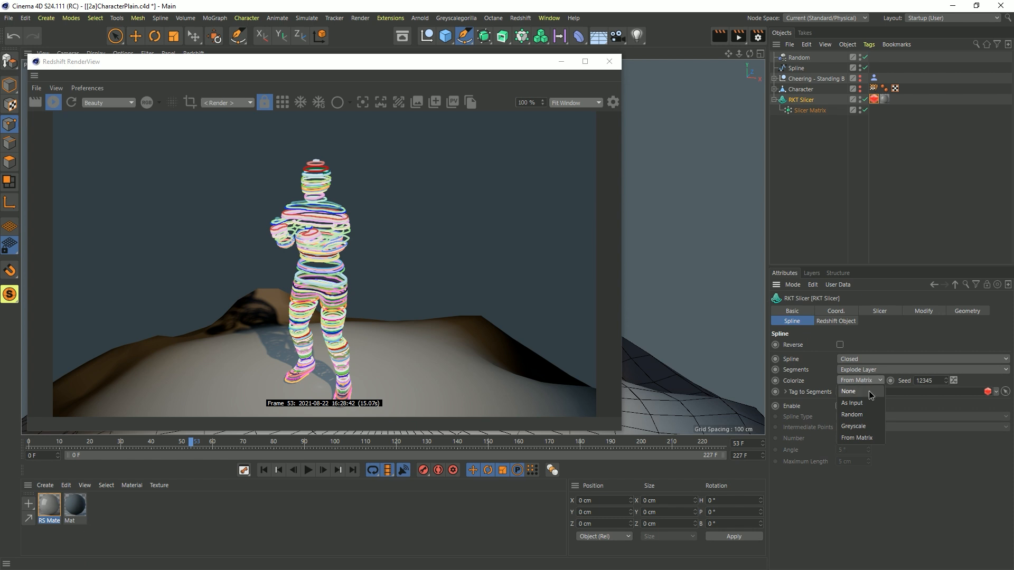
left_click(859, 418)
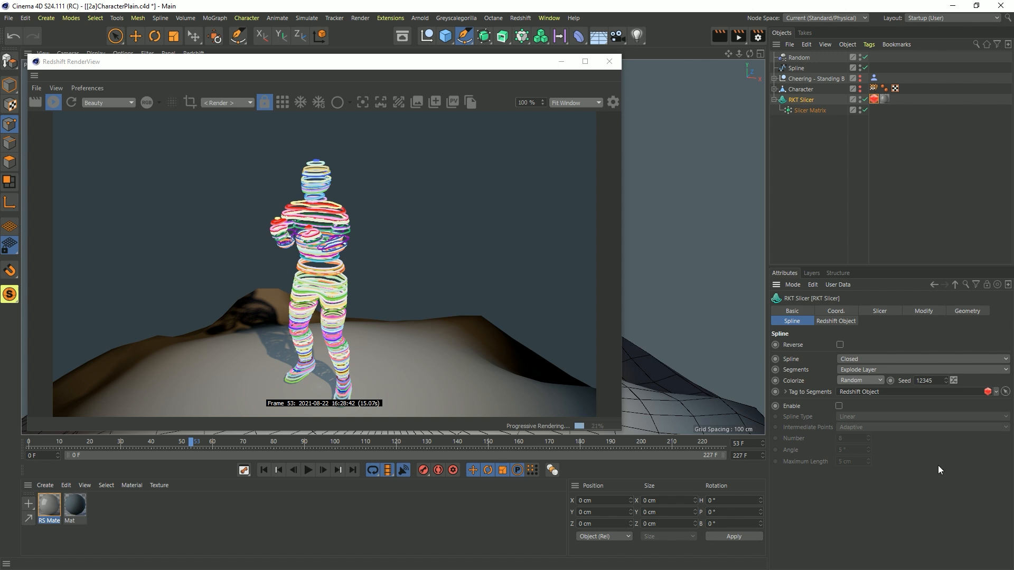
left_click(954, 380)
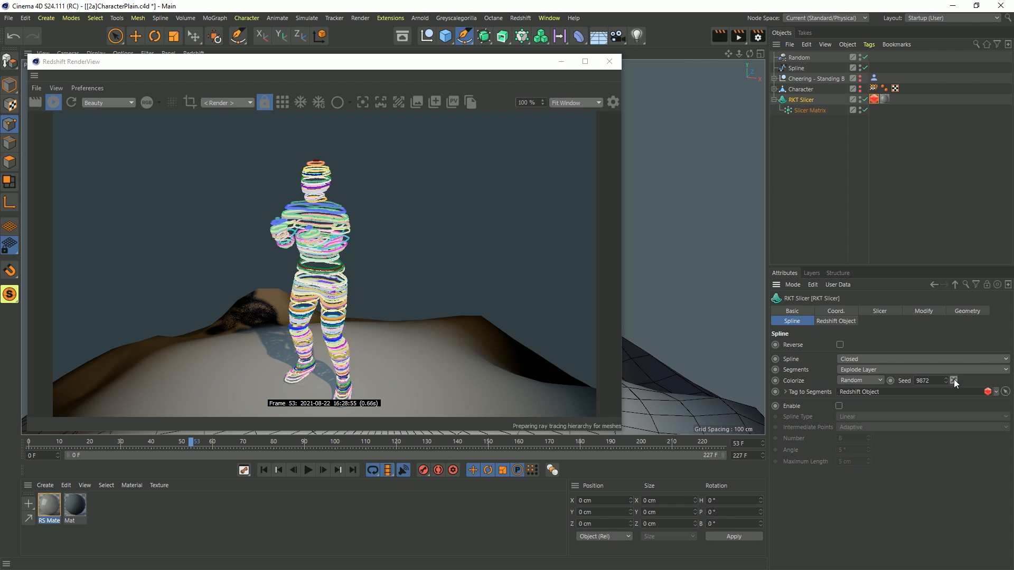
left_click(954, 379)
left_click(953, 379)
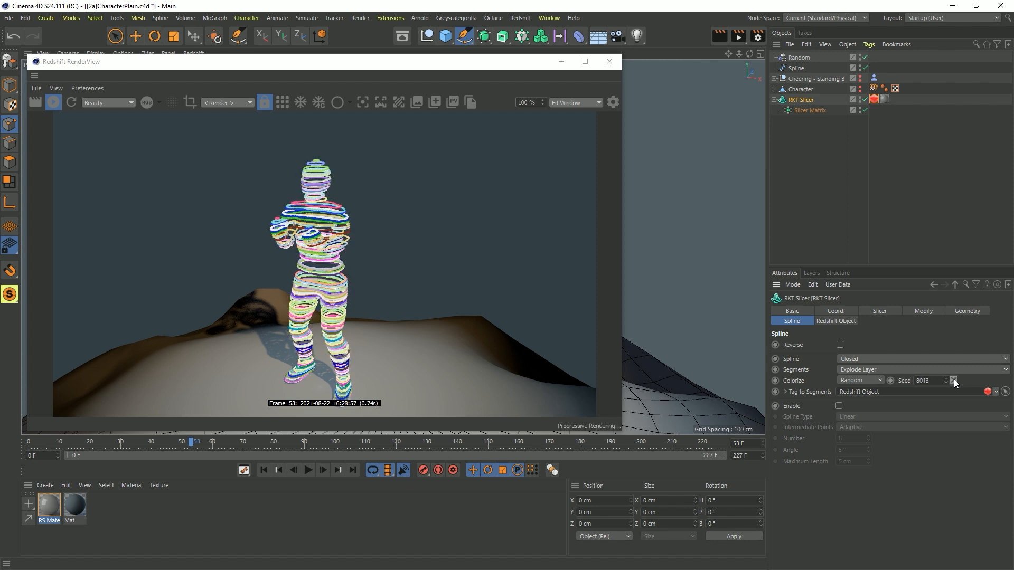
Step: Change the RKT Slicer's Colorize mode to Greyscale and reposition the render view window
left_click(858, 380)
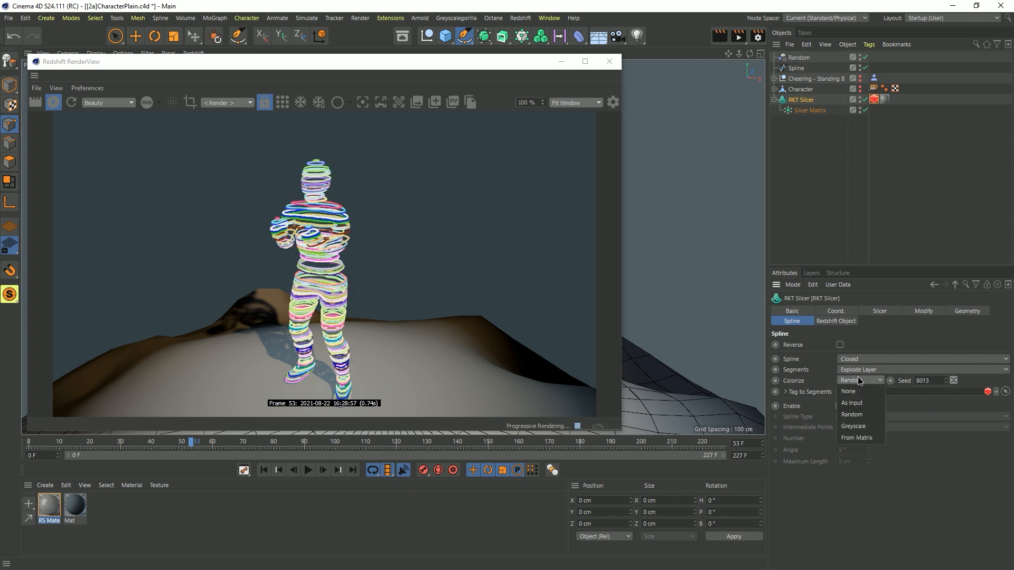
left_click(857, 425)
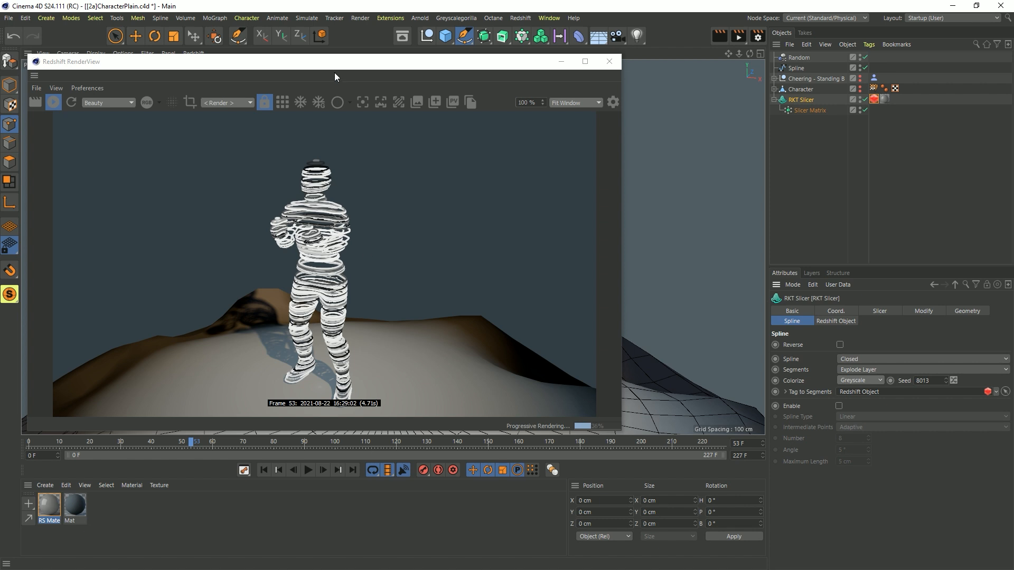
left_click_drag(334, 77, 427, 81)
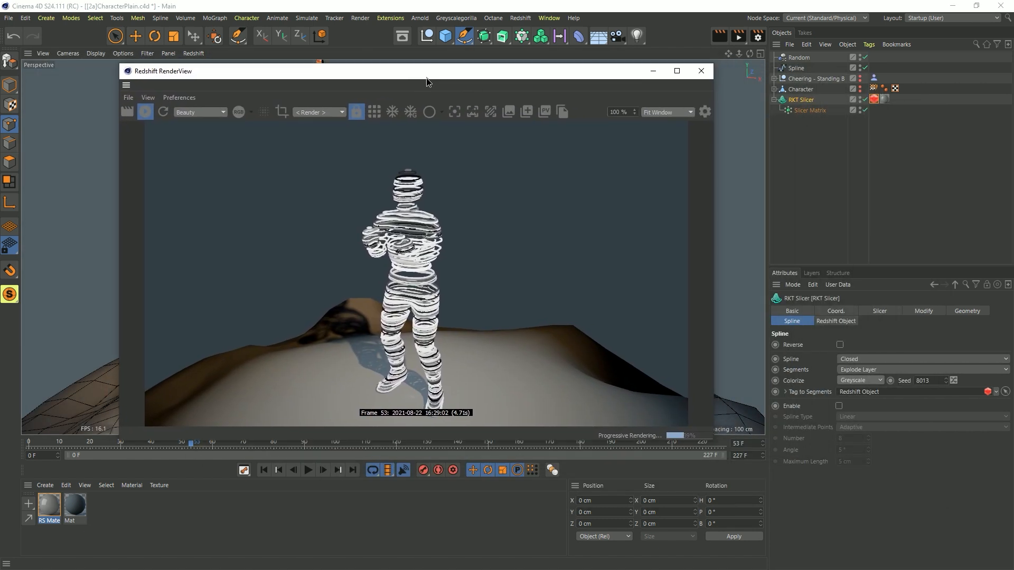
Step: Add a Ramp node to the RS Material's shader graph and feed the RS Color User Data output into its Input
left_click(50, 505)
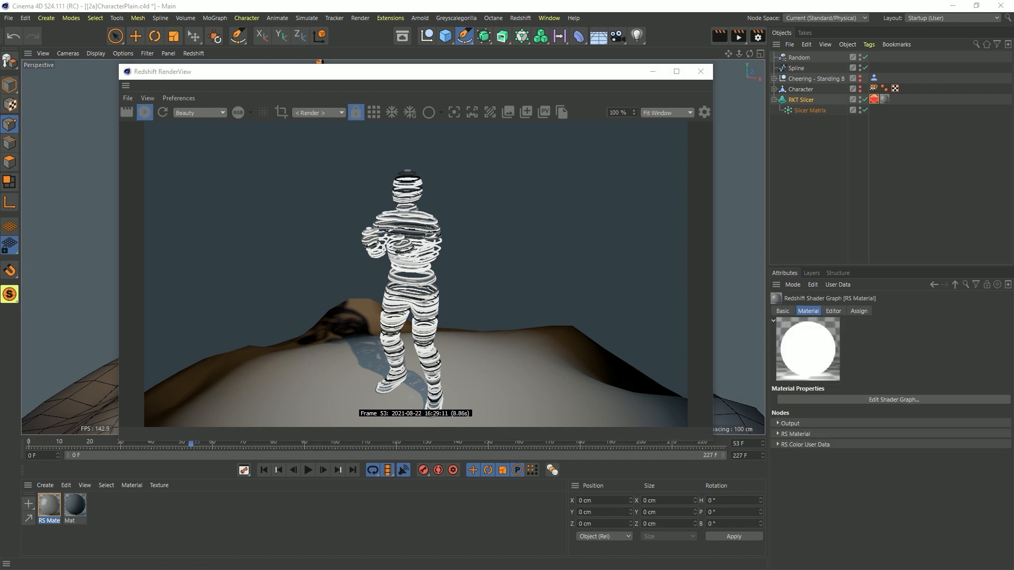
left_click_drag(1013, 78, 336, 123)
left_click(170, 214)
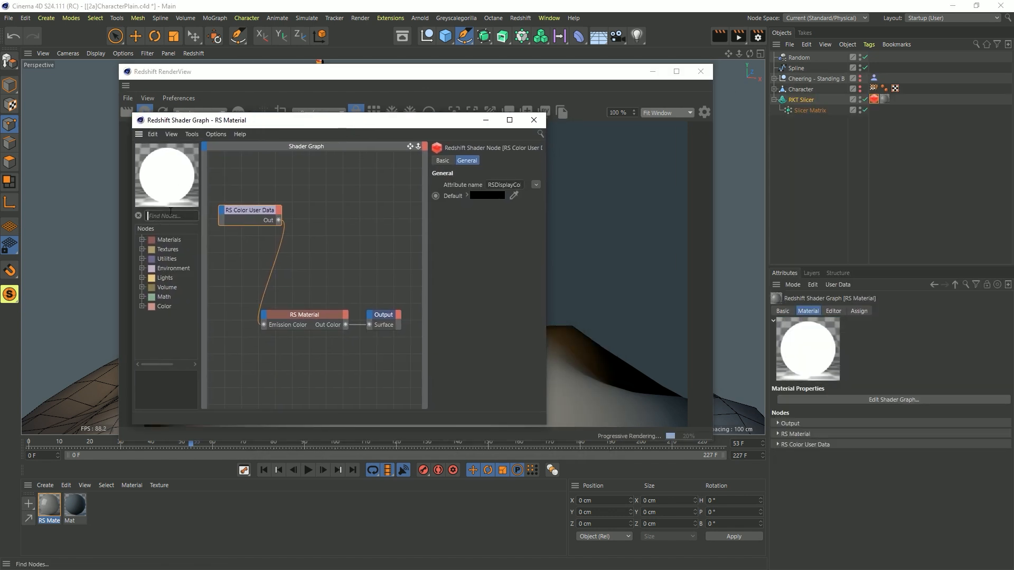
type("ramp")
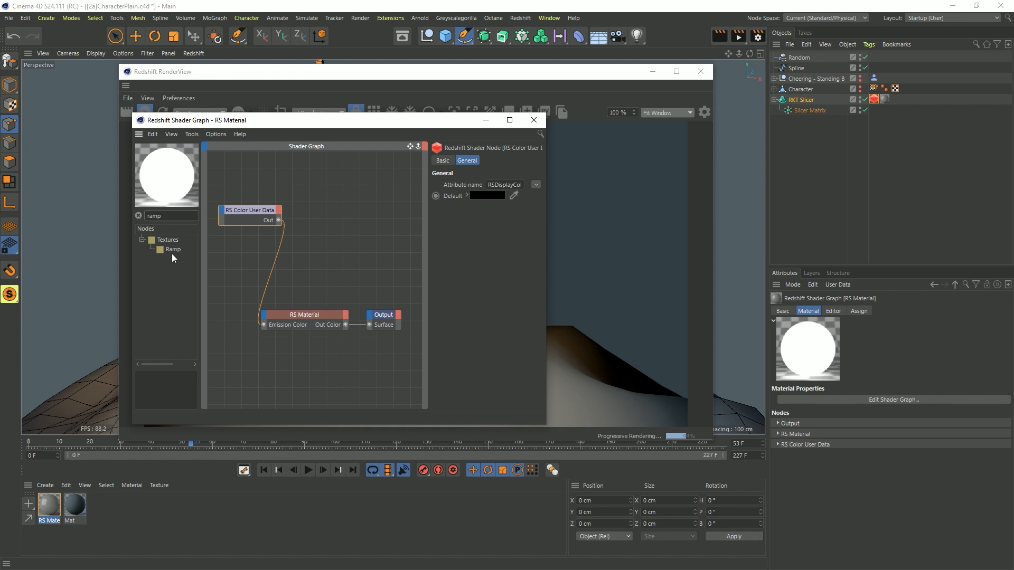
left_click_drag(172, 249, 362, 241)
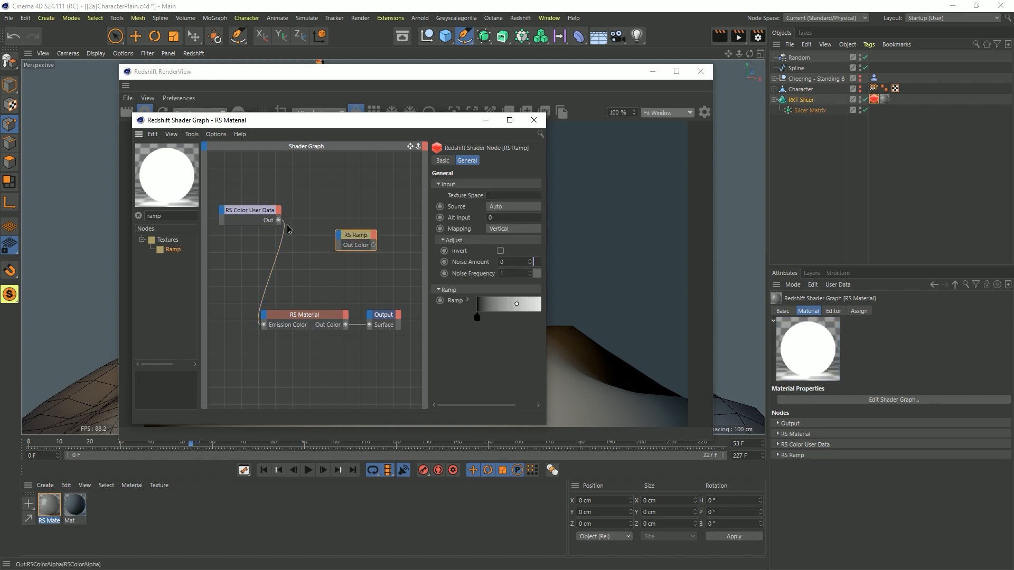
left_click_drag(279, 220, 348, 229)
Step: Load the Flame 1 gradient preset into the RS Ramp node
left_click(468, 300)
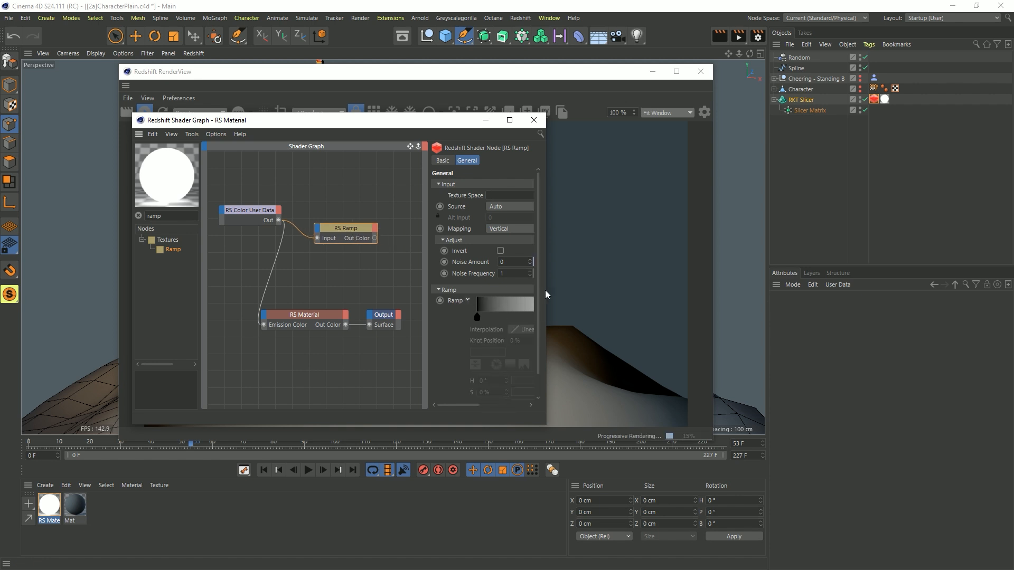
left_click_drag(545, 267, 800, 375)
scroll(698, 349, "down", 2)
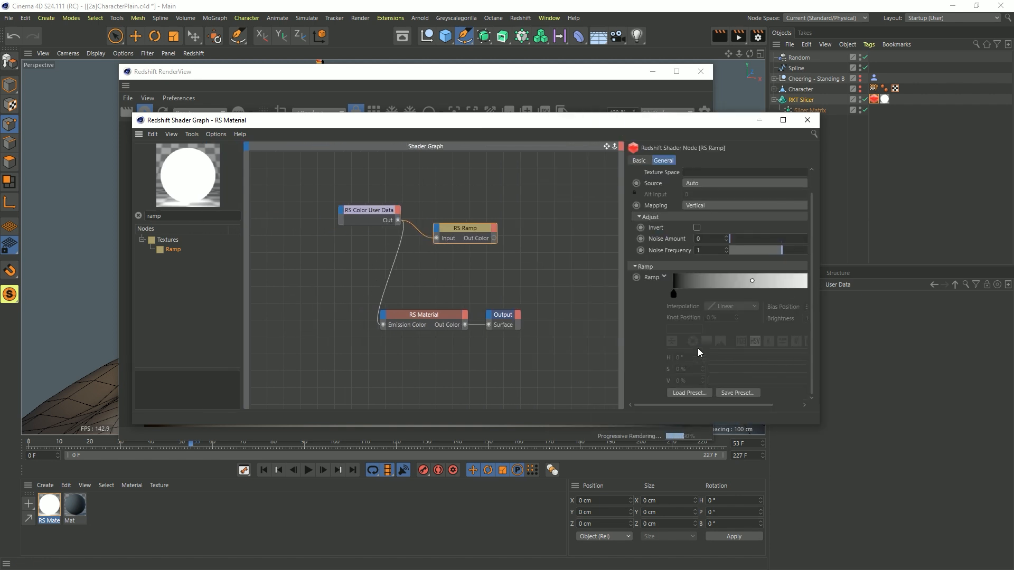
left_click(704, 392)
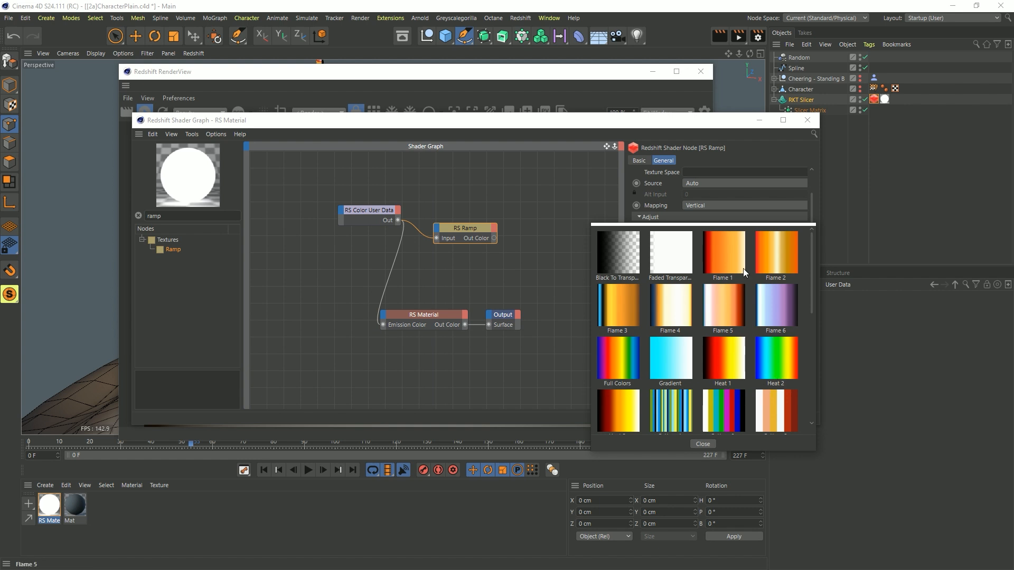
double_click(731, 253)
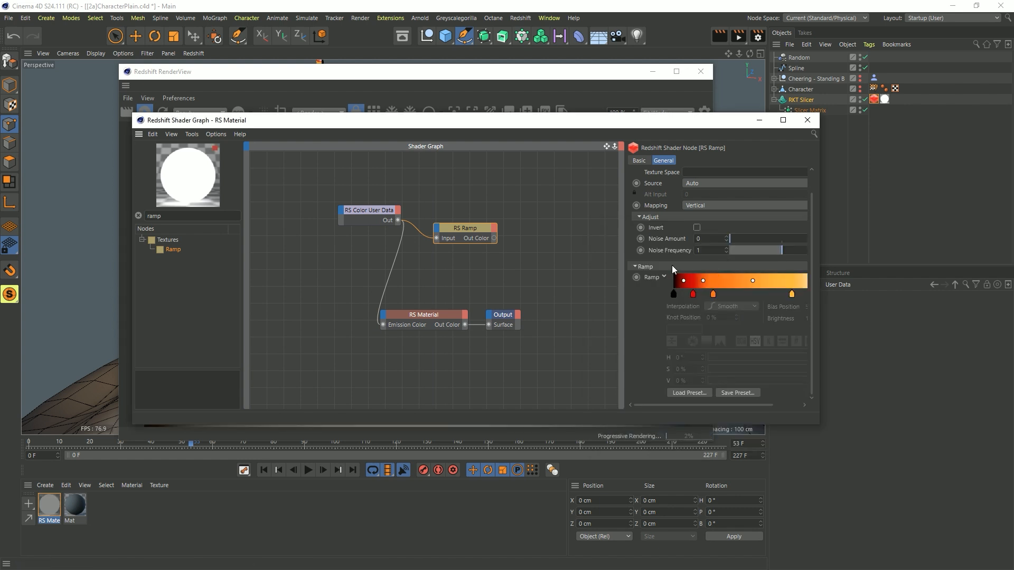
Step: Connect the RS Ramp's Out Color to the RS Material's Emission Color, then close the shader graph and render view
left_click_drag(494, 238, 383, 324)
left_click_drag(370, 126, 356, 403)
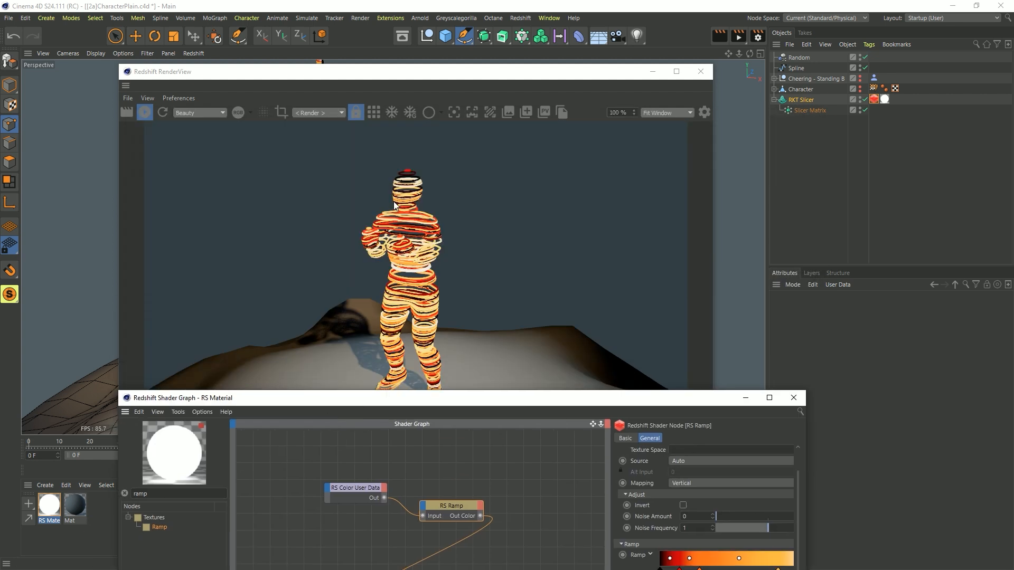
left_click(794, 398)
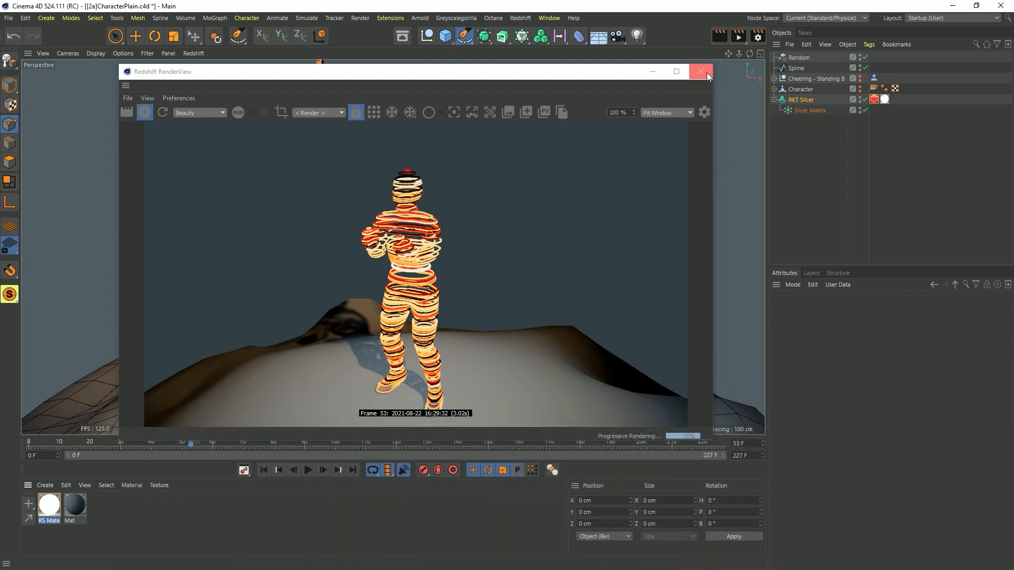
left_click(701, 71)
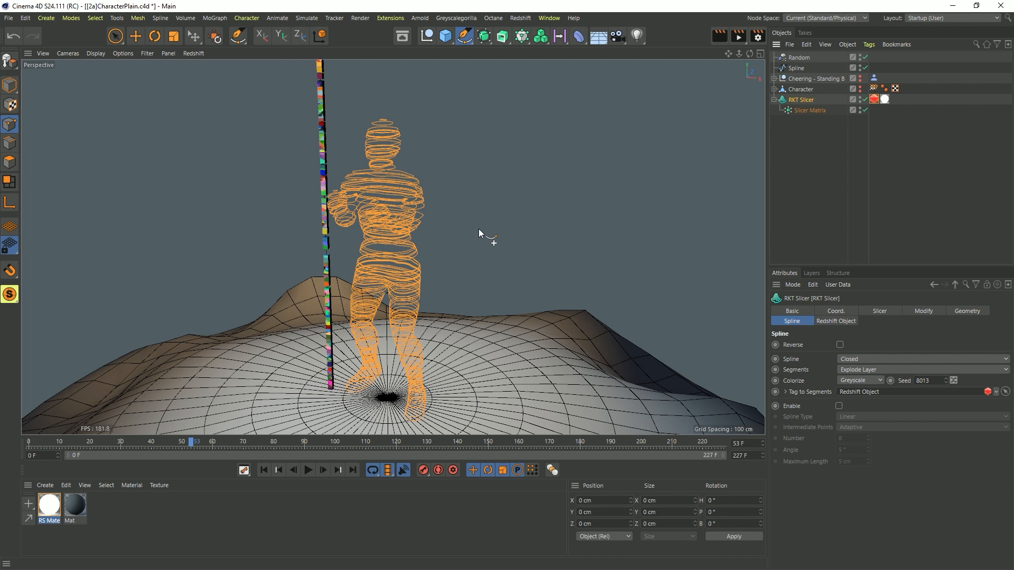
Step: Switch to the [3a]Text.c4d project and select the Text object to show its object properties
left_click(812, 138)
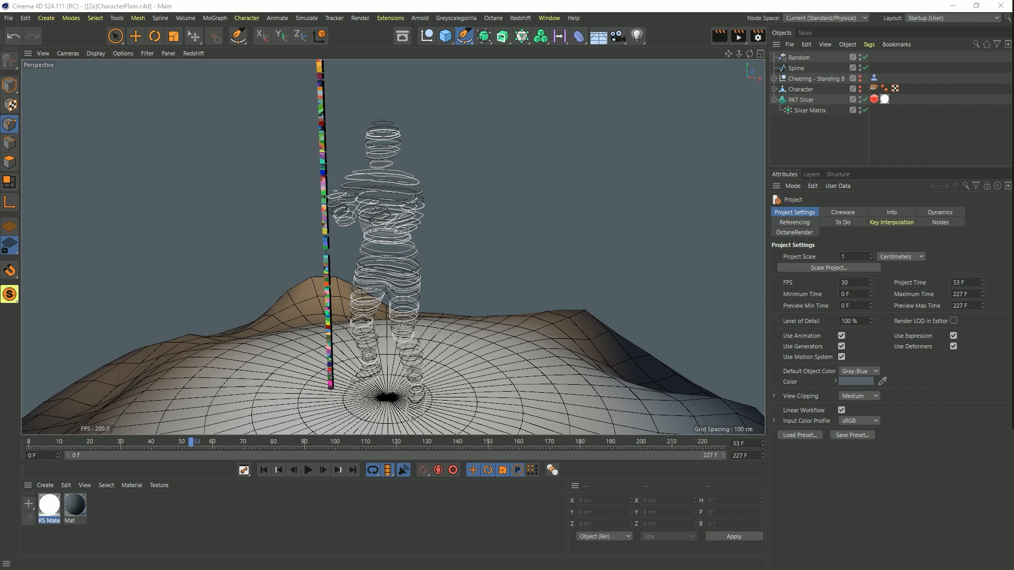
left_click_drag(1013, 296, 452, 191)
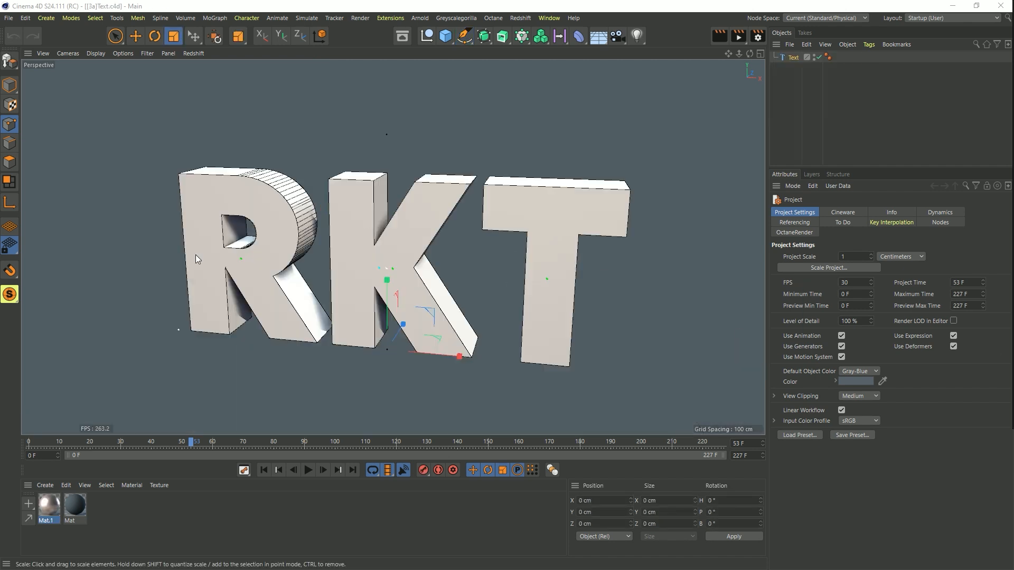
left_click(793, 58)
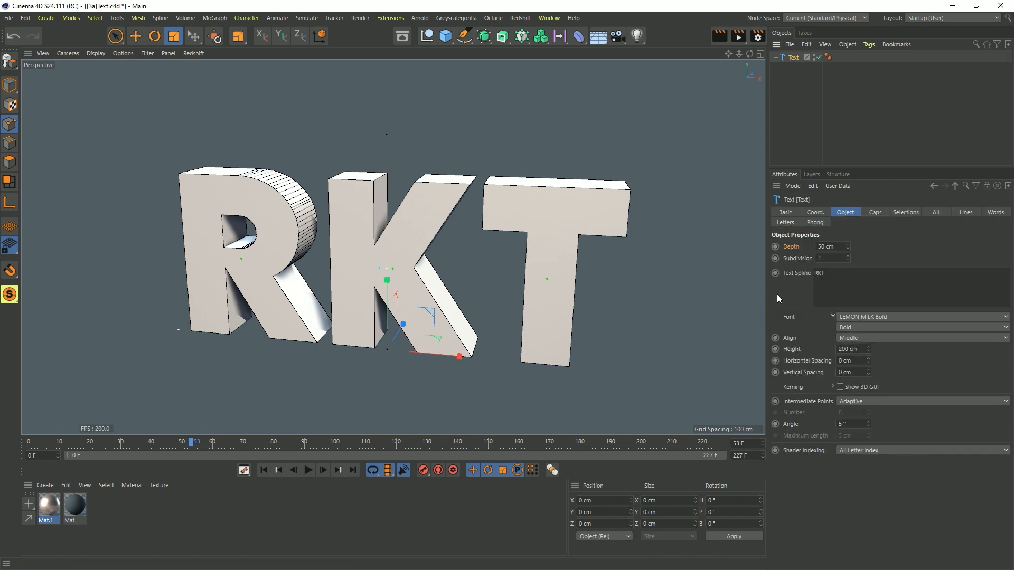
left_click(848, 285)
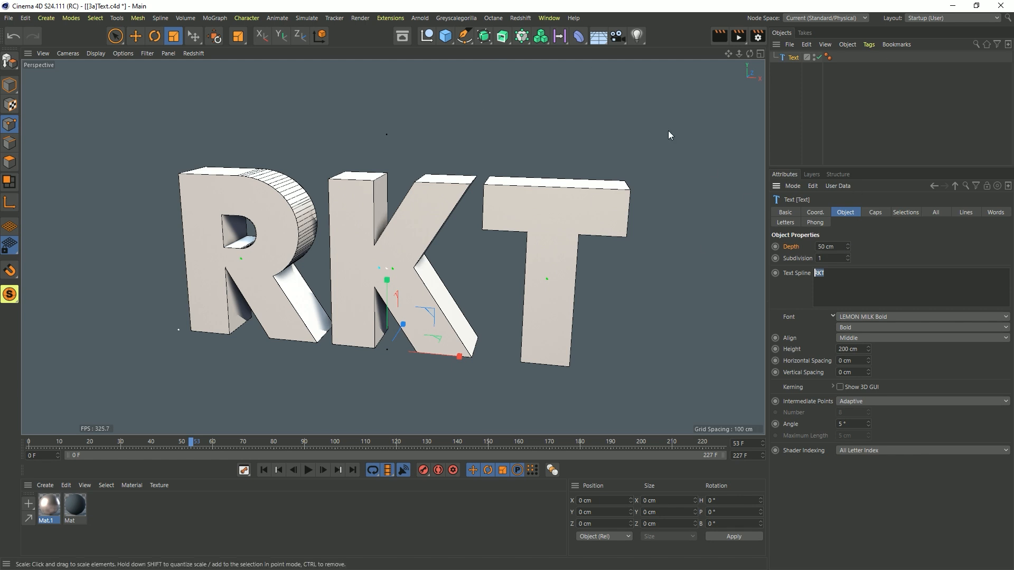
left_click(445, 36)
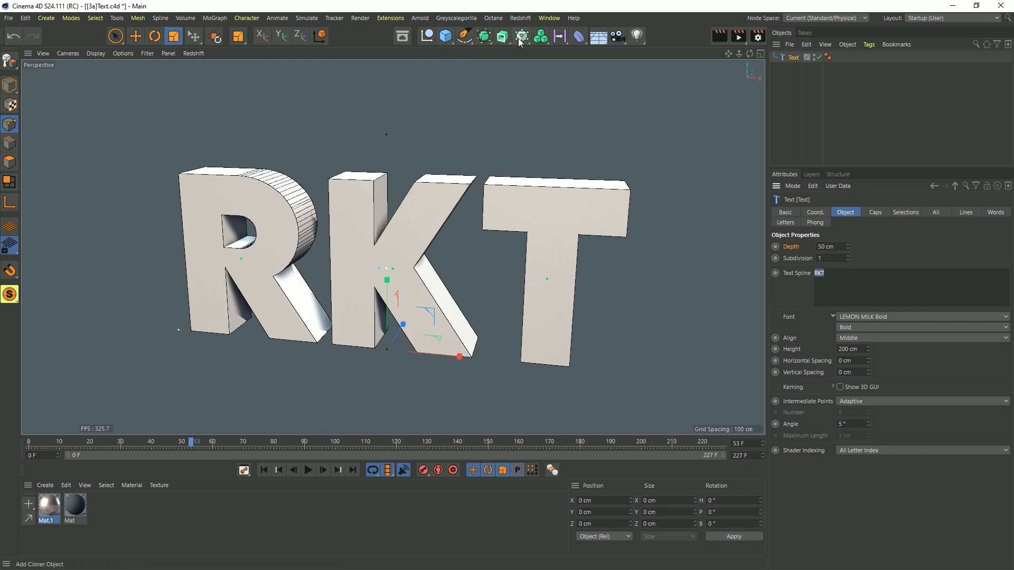
left_click(521, 36)
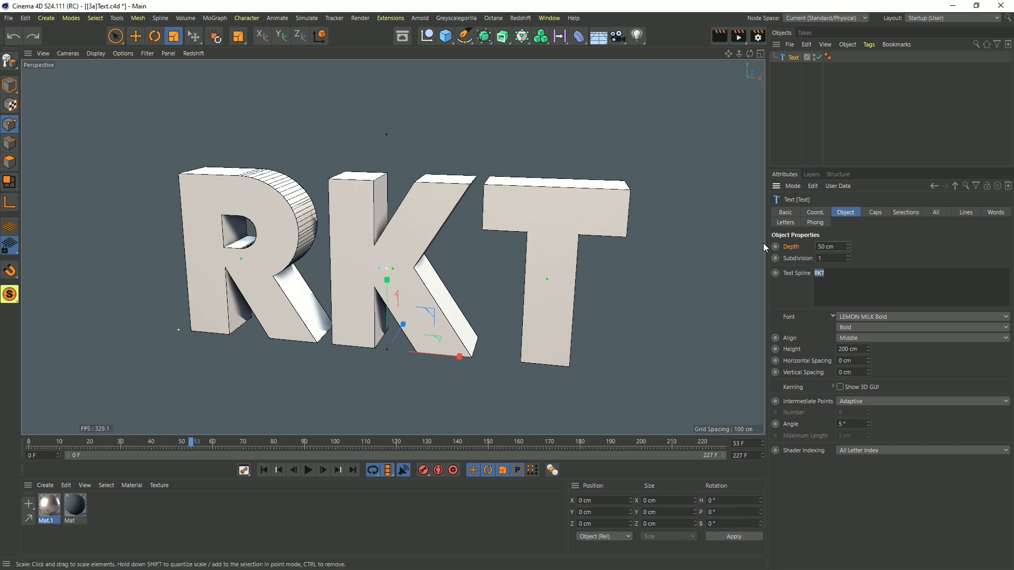
Step: Set the Text object's depth to 0 cm to flatten the RKT letters
double_click(830, 247)
type("0")
key("Return")
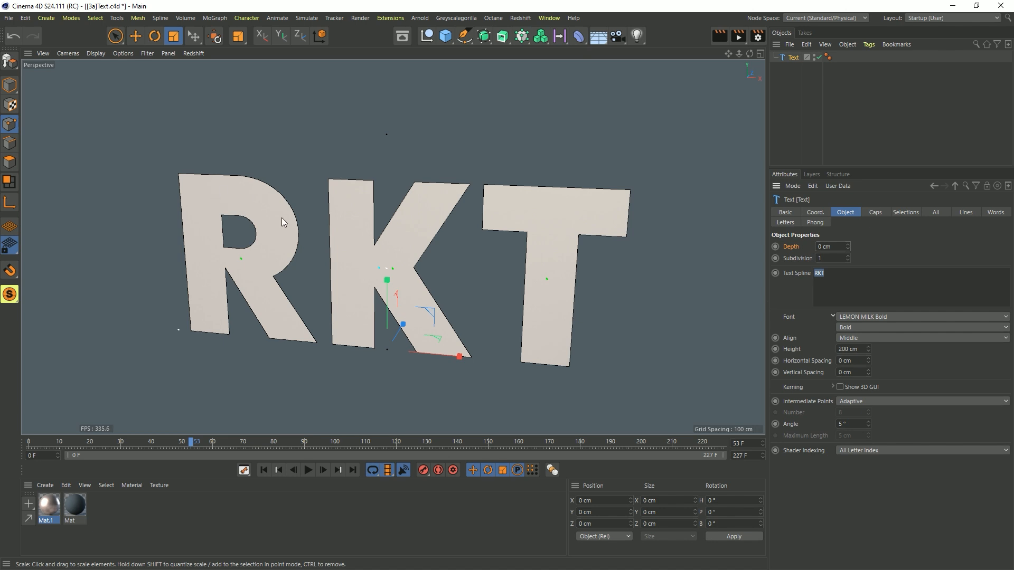
left_click_drag(421, 215, 421, 222, "alt")
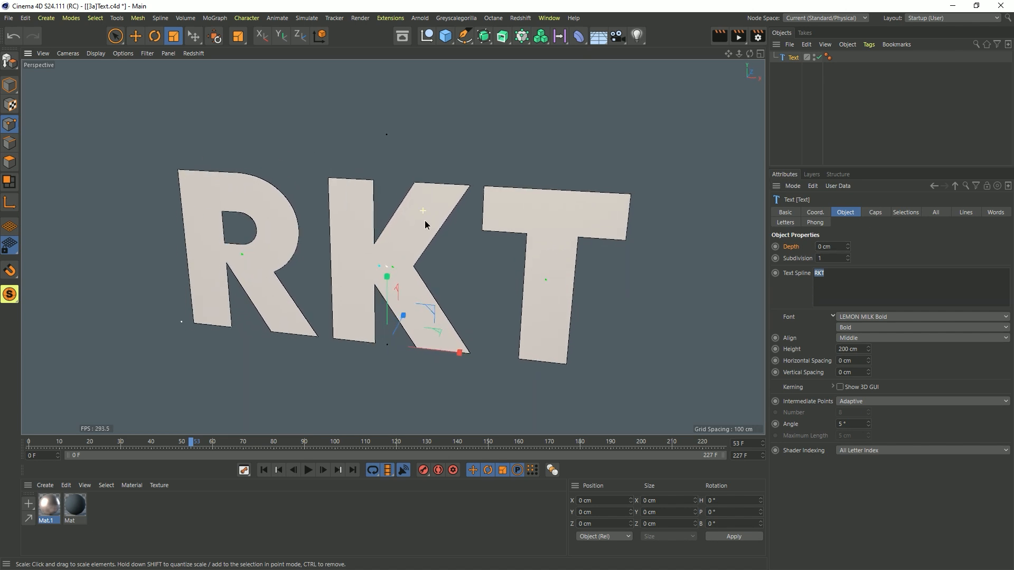
Step: Add an RKT Slicer object to the scene and place it below the Text object in the hierarchy
left_click(391, 18)
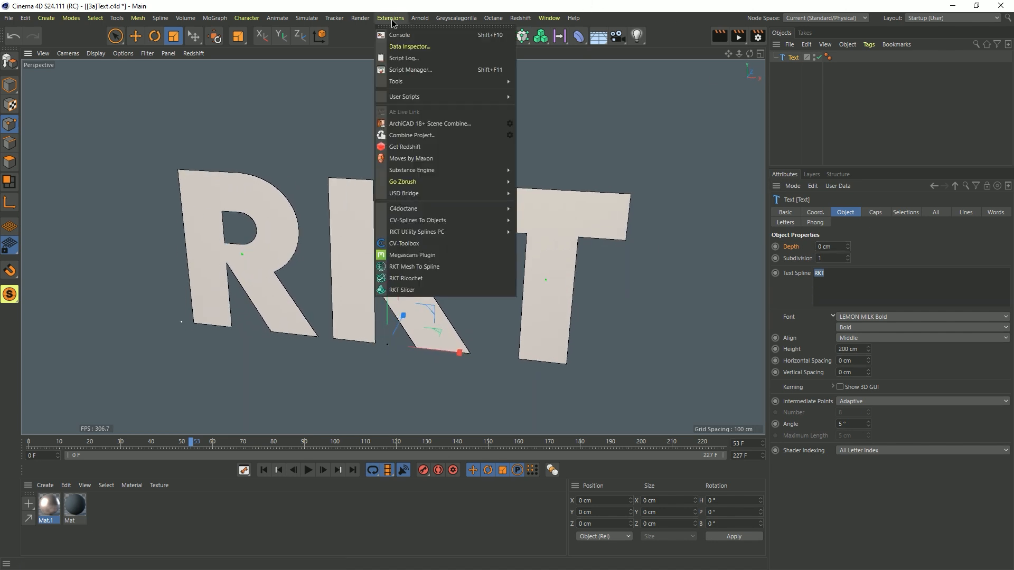
left_click(415, 293)
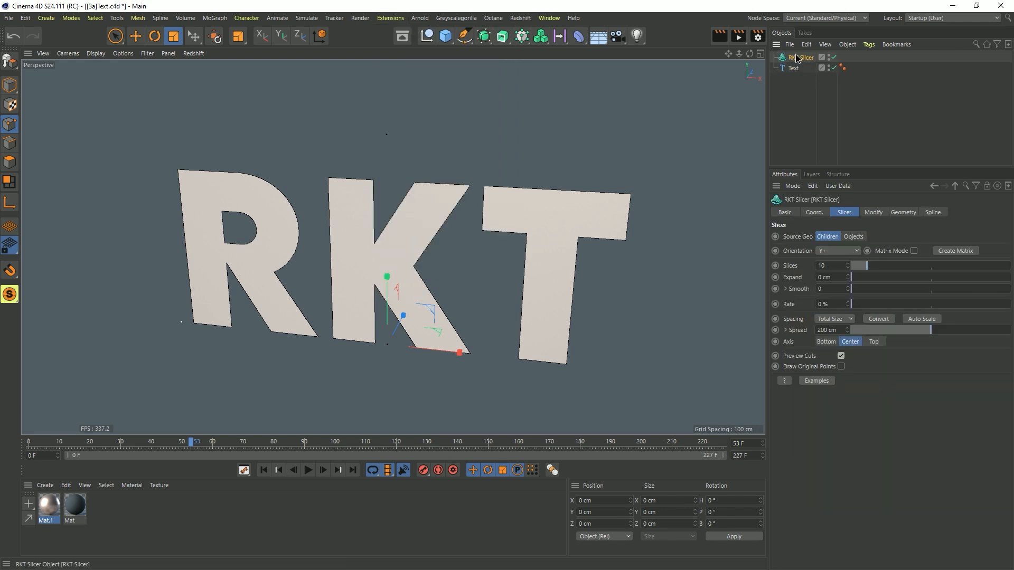
left_click_drag(799, 57, 796, 88)
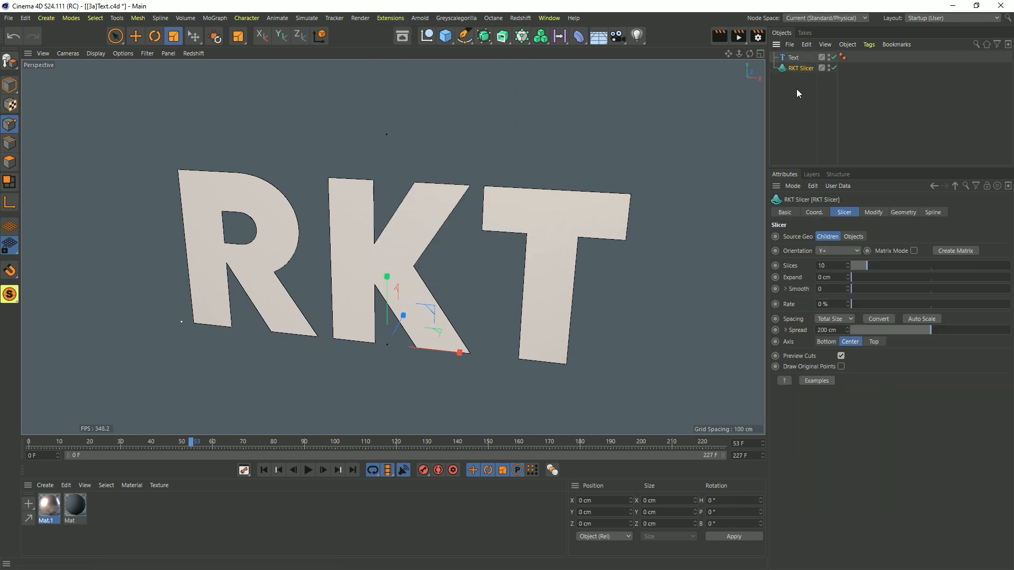
Step: Set the RKT Slicer's source geometry to Objects, link the Text object, and auto-scale the slices to it
left_click(856, 236)
left_click_drag(793, 57, 843, 252)
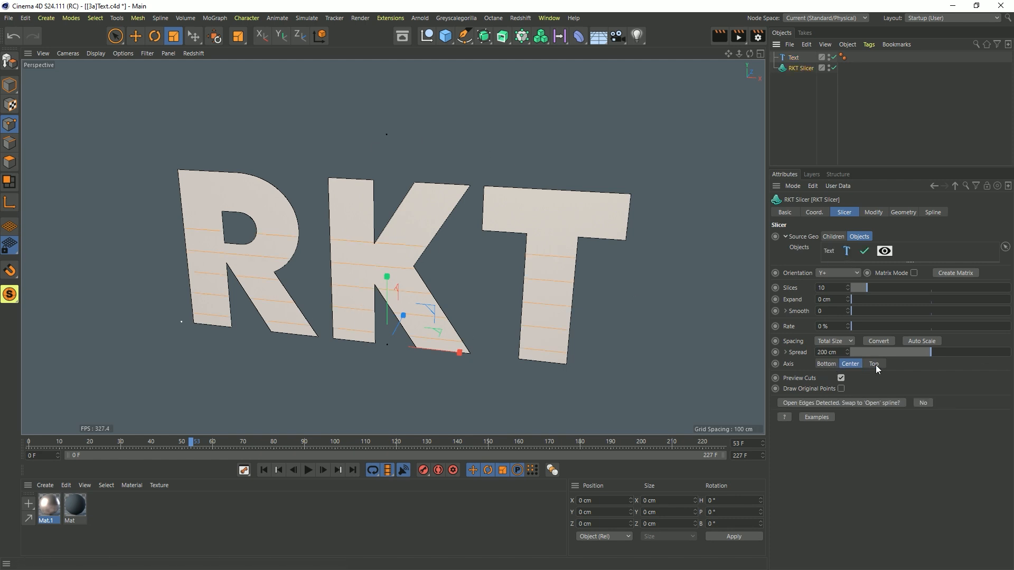
left_click(924, 340)
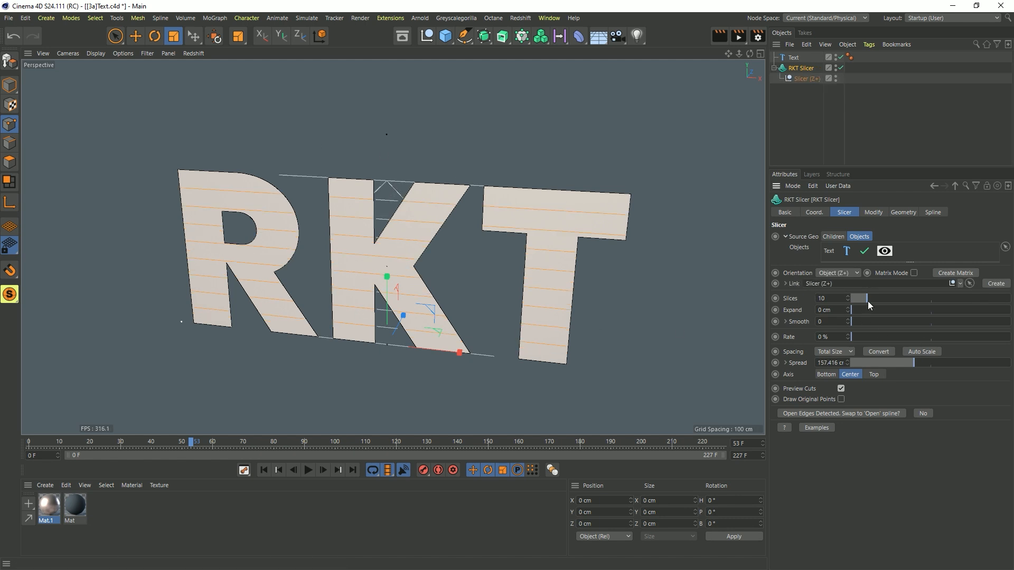
Step: Raise the RKT Slicer's slice count to 31 and hide the linked Text source object
left_click_drag(867, 302, 902, 300)
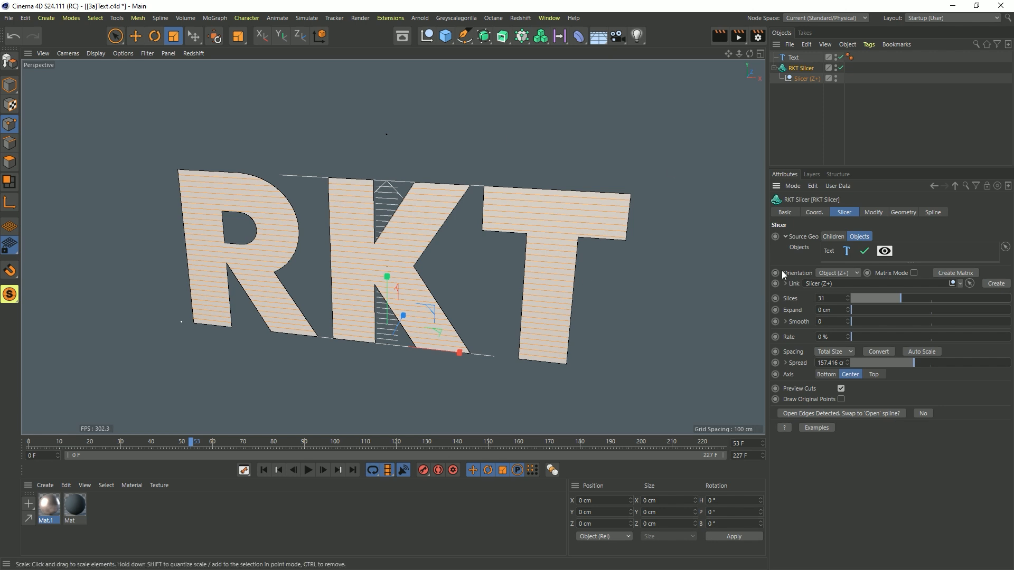
left_click(885, 252)
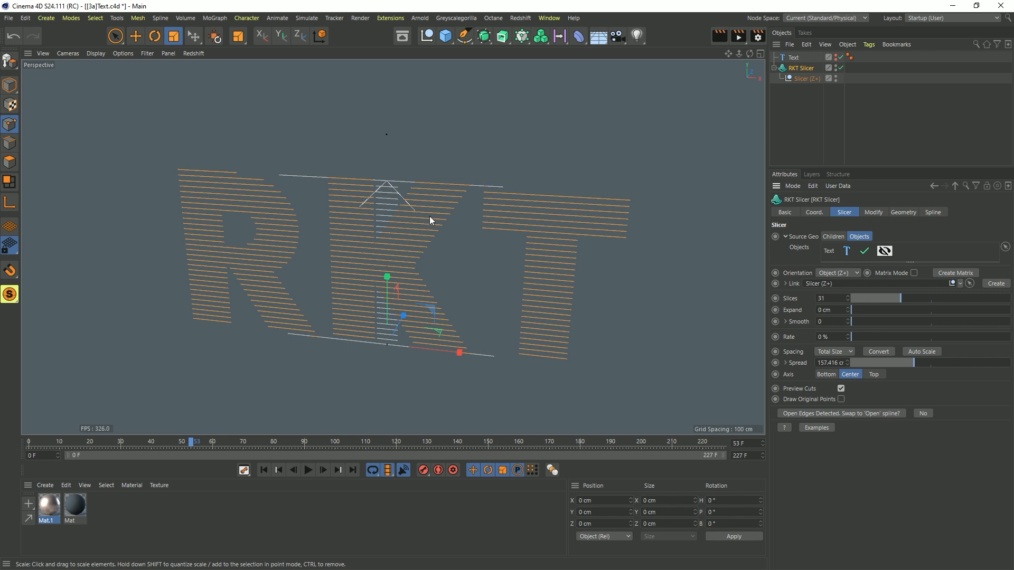
left_click_drag(430, 216, 420, 217, "alt")
scroll(421, 218, "up", 2)
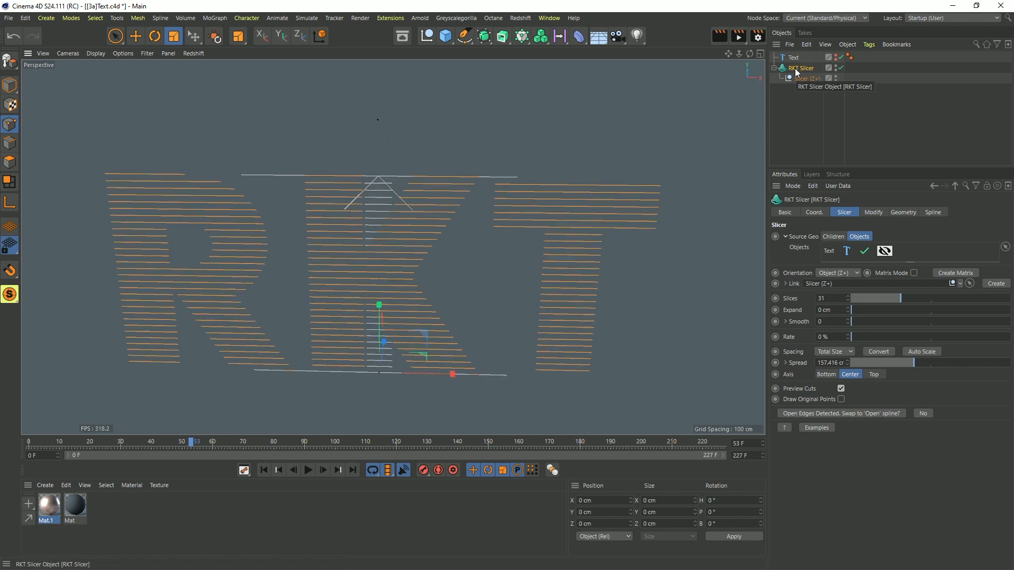
Step: Add a Sweep as the parent of the RKT Slicer and insert an n-Side spline inside it as the profile
left_click(501, 38)
left_click(555, 103, "alt")
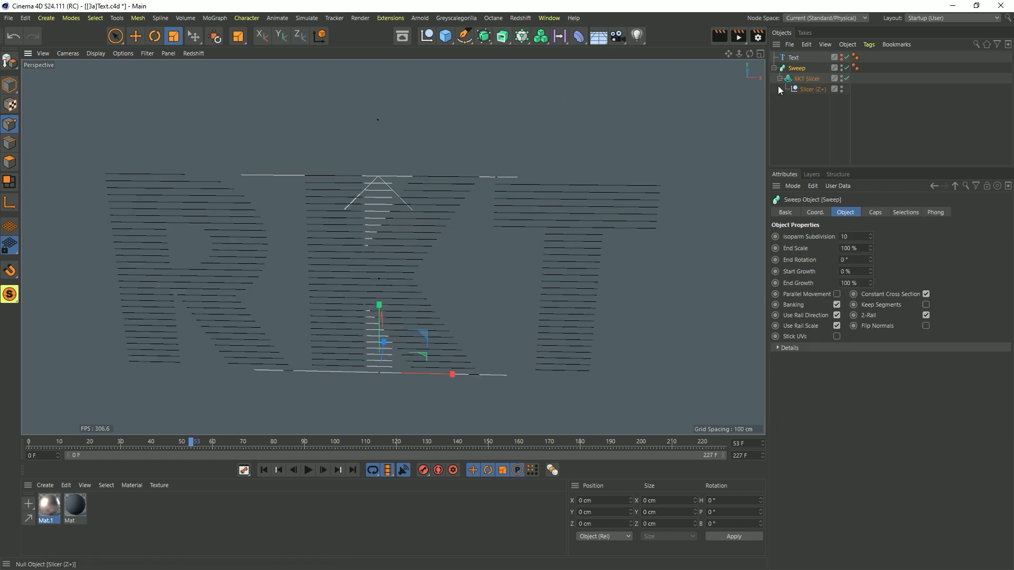
left_click(464, 36)
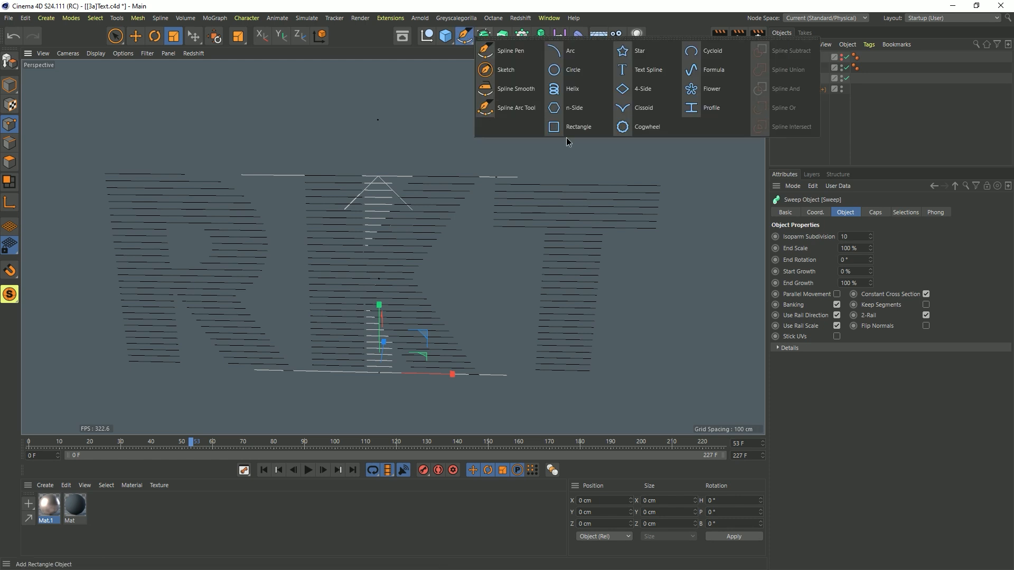
left_click(576, 108, "shift")
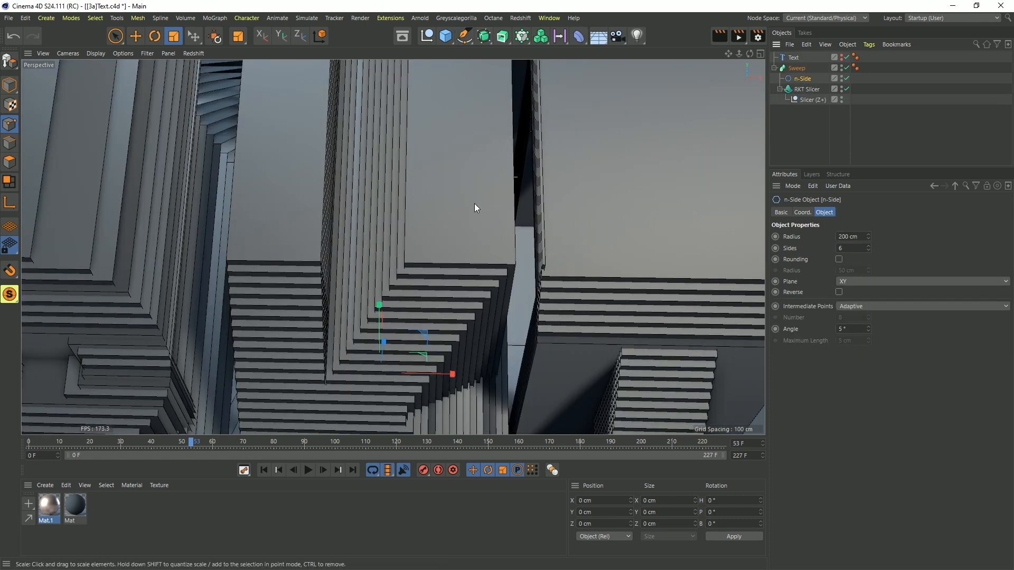
Step: Scale the n-Side profile down to a radius of 2.8 cm and set it to 12 sides
key("t")
left_click_drag(483, 152, 137, 327)
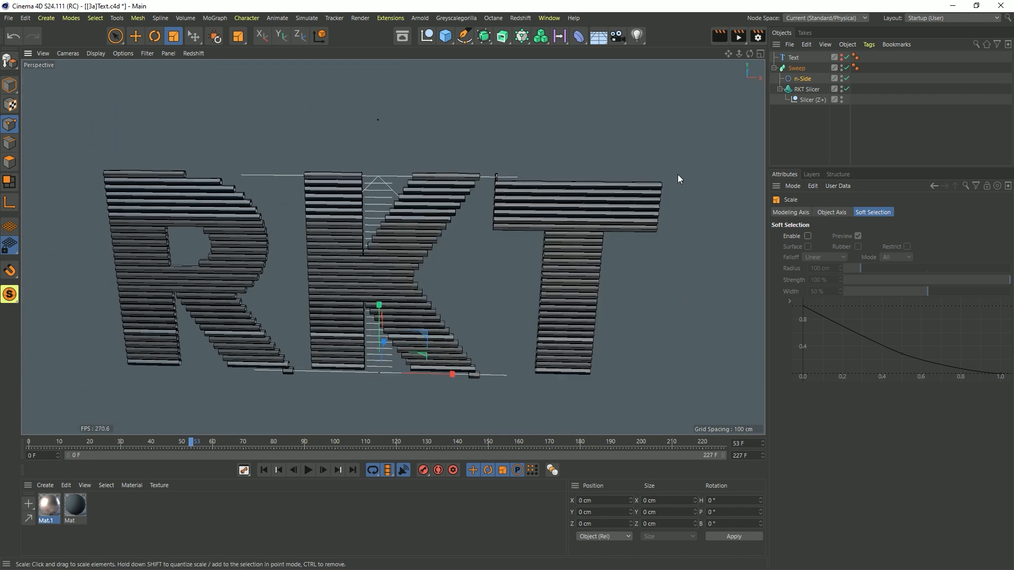
left_click(797, 78)
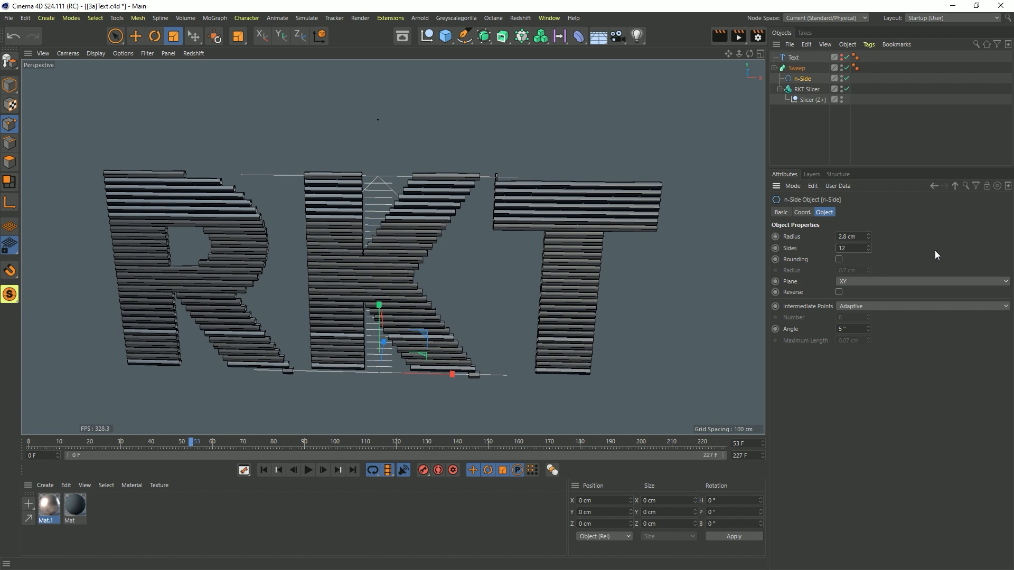
Step: Display the swept letters shaded without wireframe lines and examine the tube ends around the K from several angles
left_click_drag(483, 231, 407, 201, "alt")
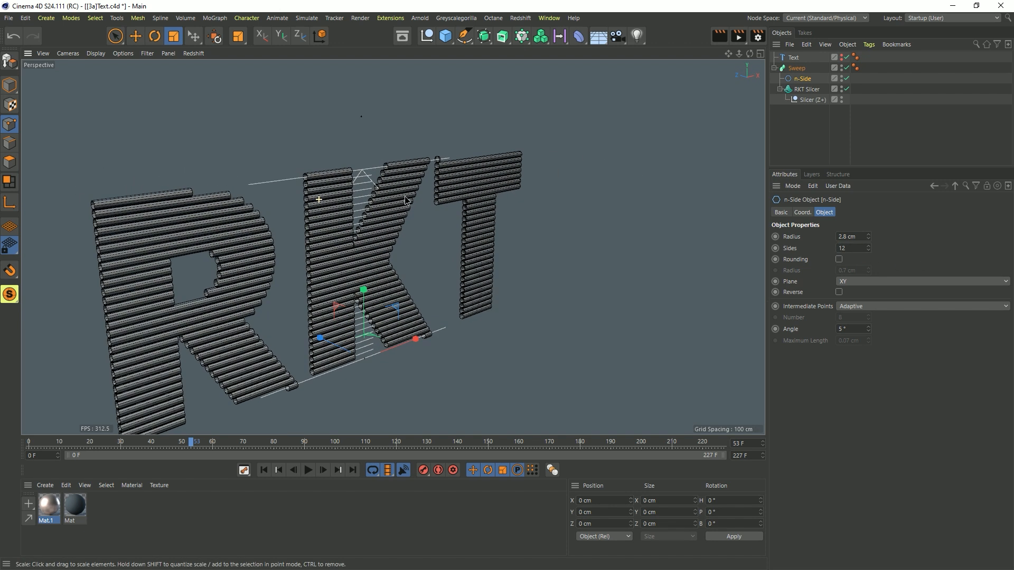
key("n")
key("a")
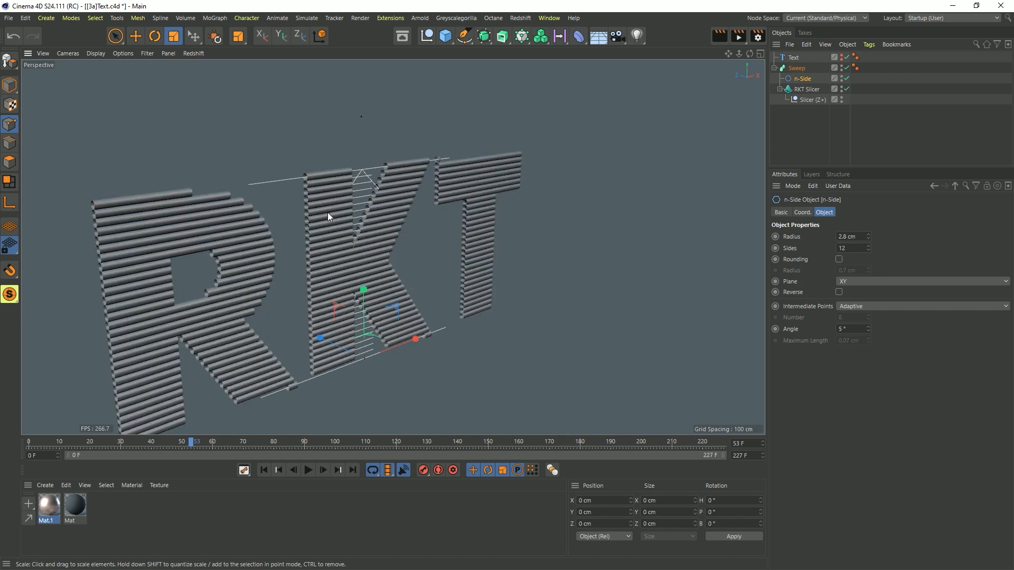
right_click_drag(319, 188, 436, 159, "alt")
left_click_drag(436, 158, 407, 166, "alt")
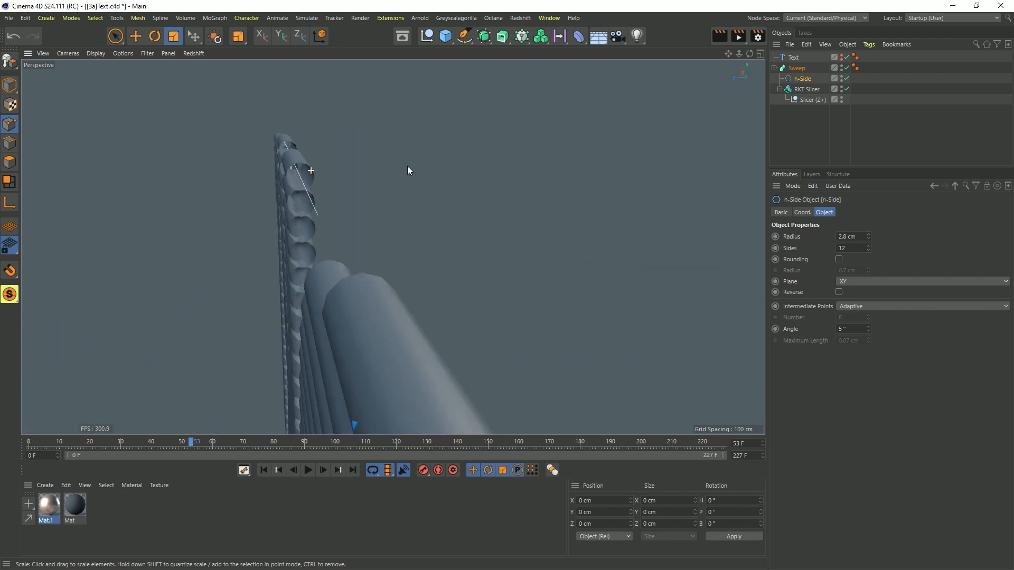
left_click_drag(293, 185, 242, 176, "alt")
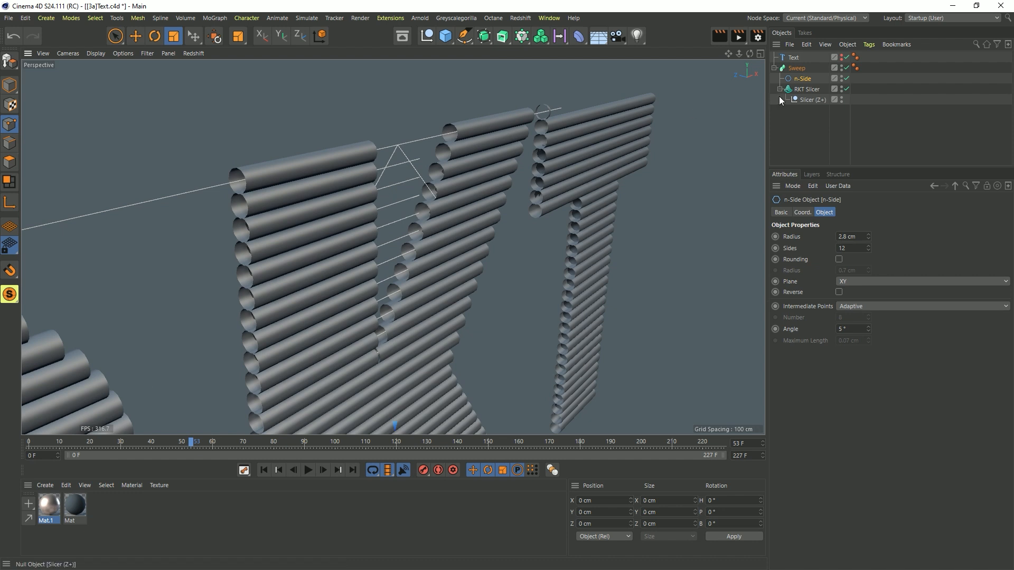
left_click_drag(258, 182, 220, 182, "alt")
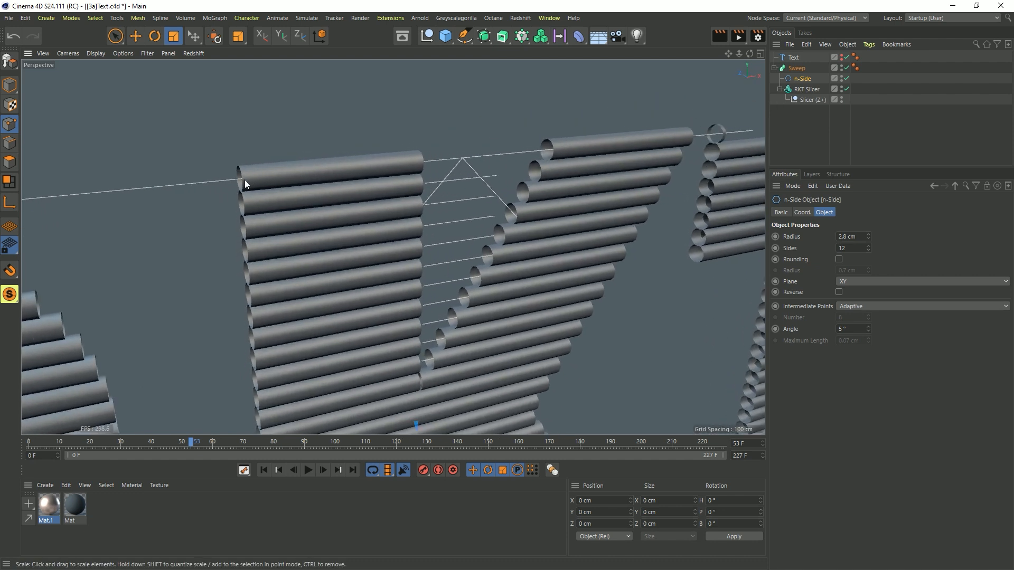
left_click_drag(306, 229, 277, 199, "alt")
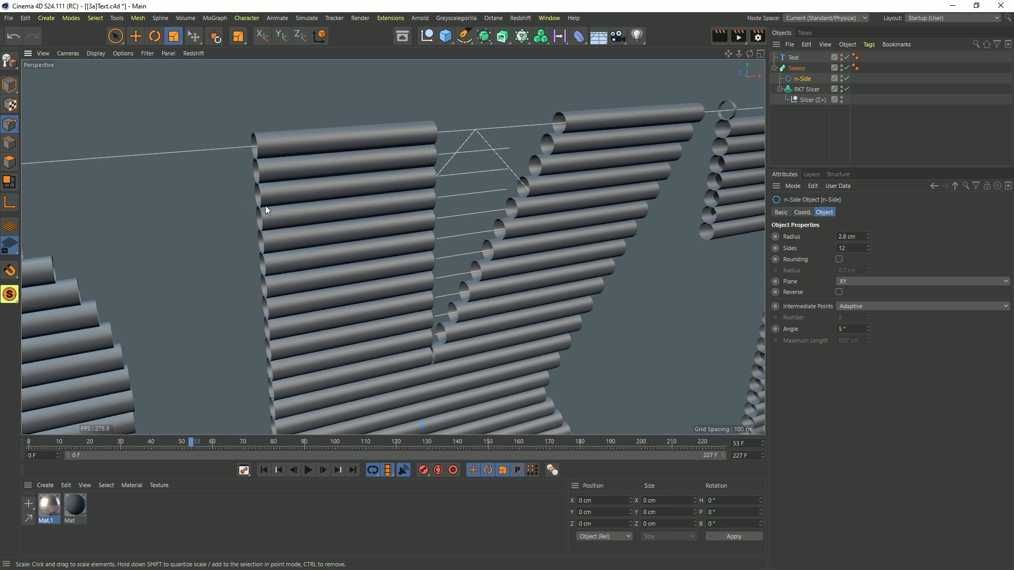
scroll(267, 200, "down", 10)
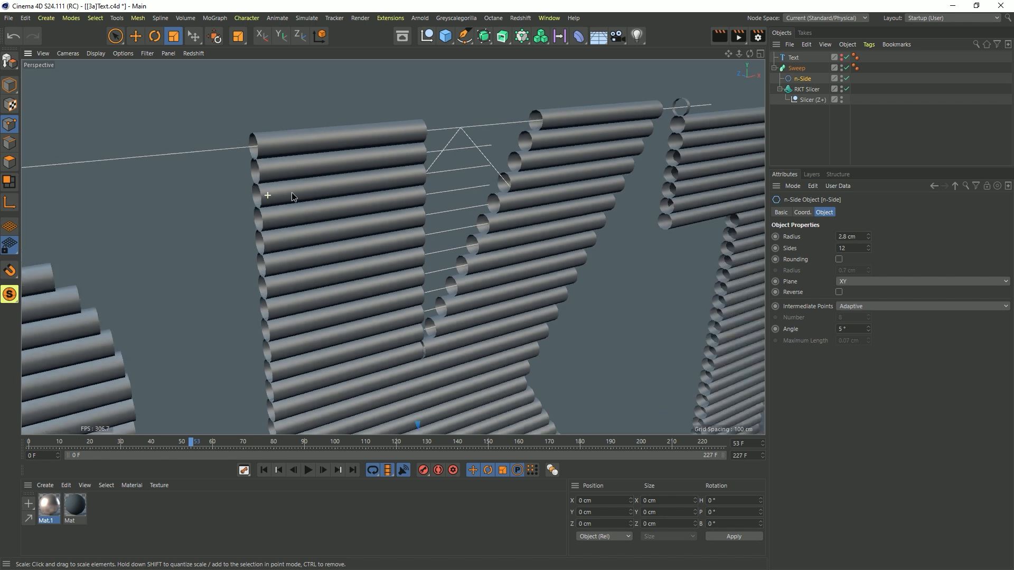
left_click_drag(318, 242, 322, 239, "alt")
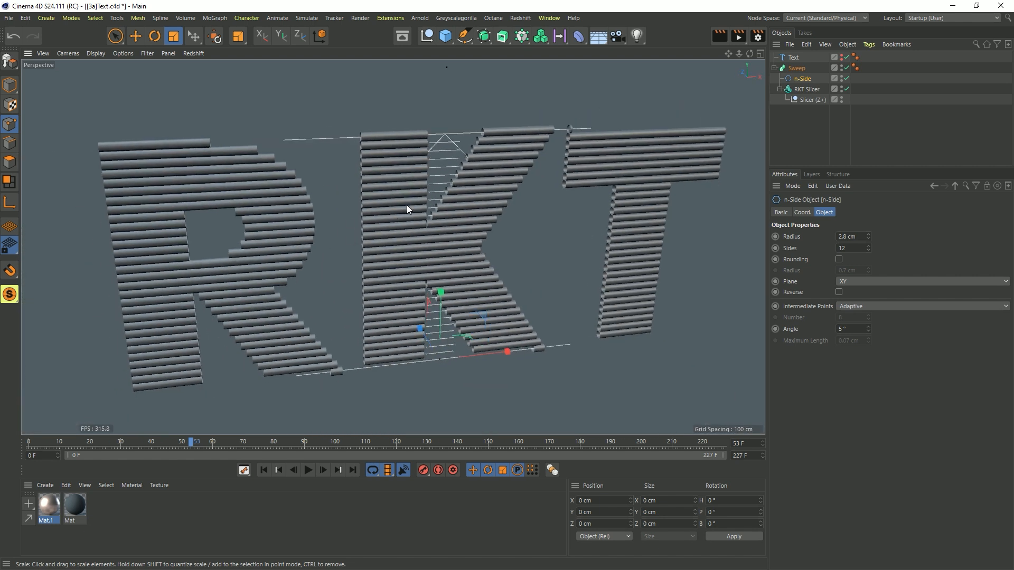
Step: Accept the RKT Slicer's offer to swap to an Open spline and check the caps on the tube ends
left_click(806, 89)
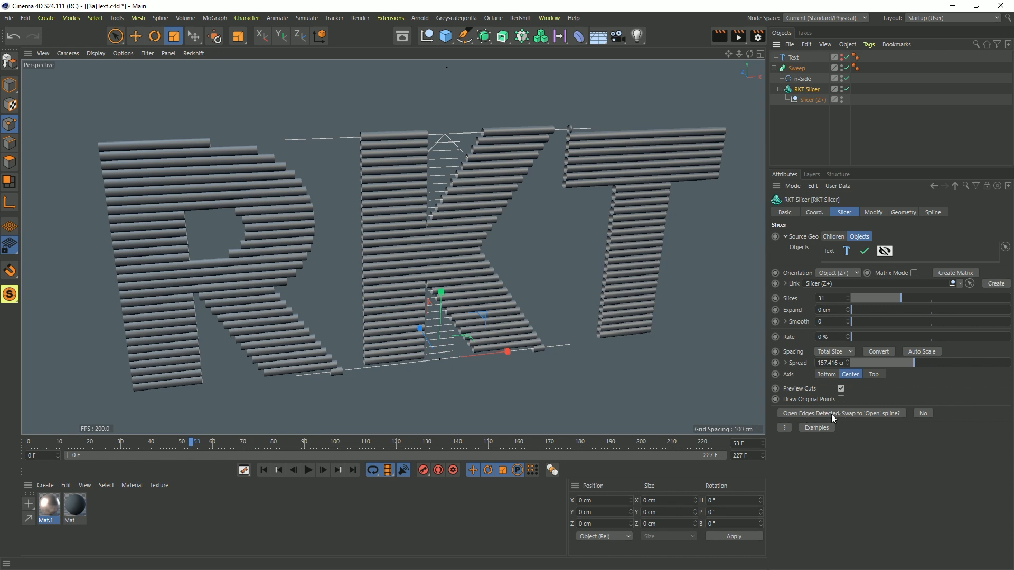
left_click(796, 415)
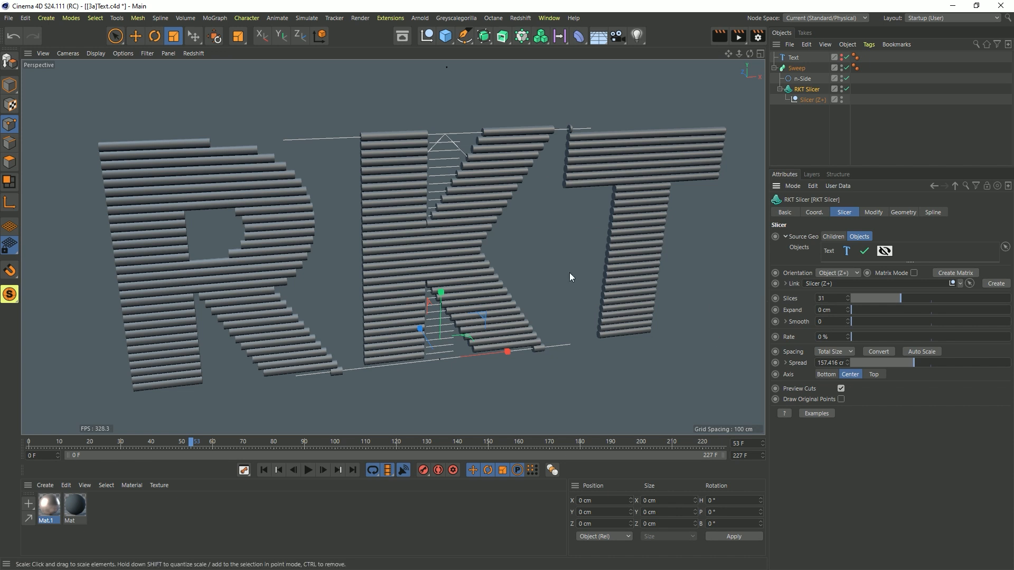
scroll(395, 132, "up", 8)
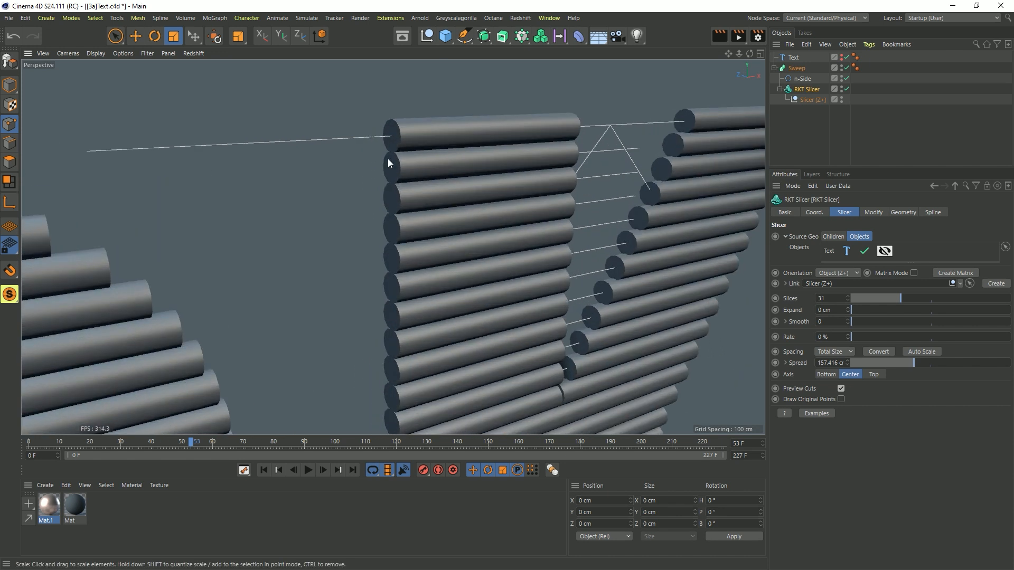
scroll(423, 279, "down", 5)
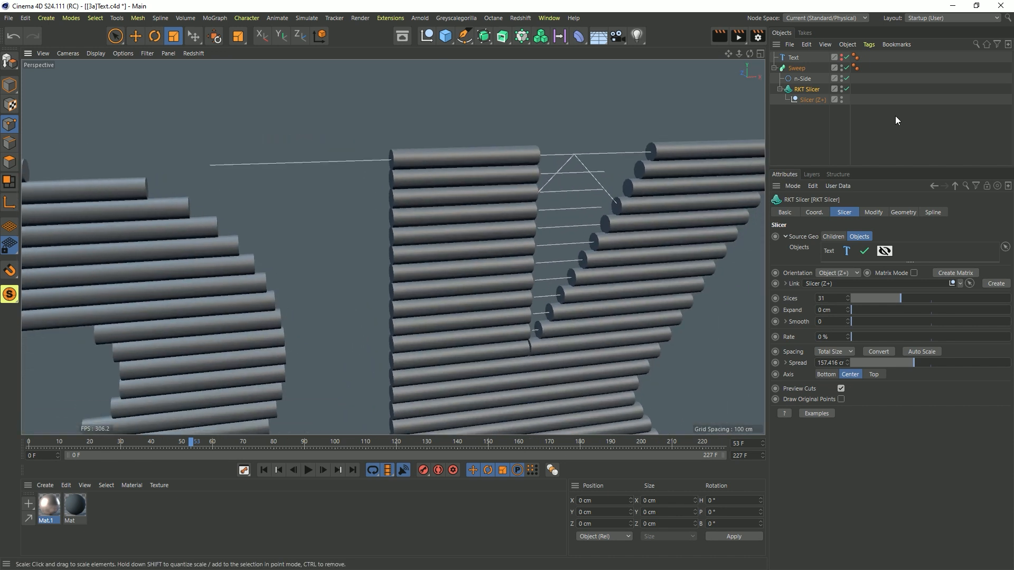
Step: Review the RKT Slicer's spline type options and choose Open
left_click(933, 212)
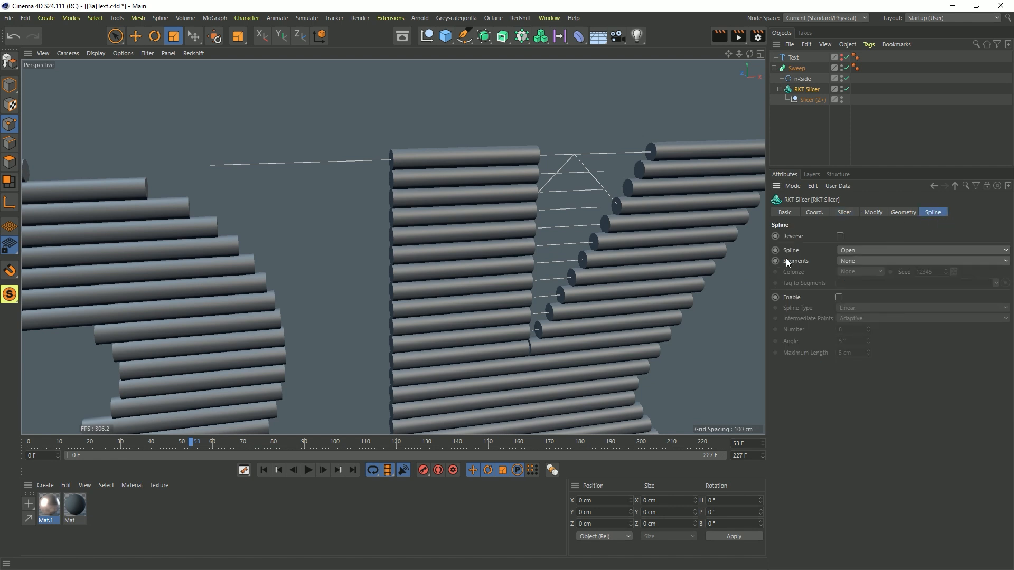
left_click(853, 250)
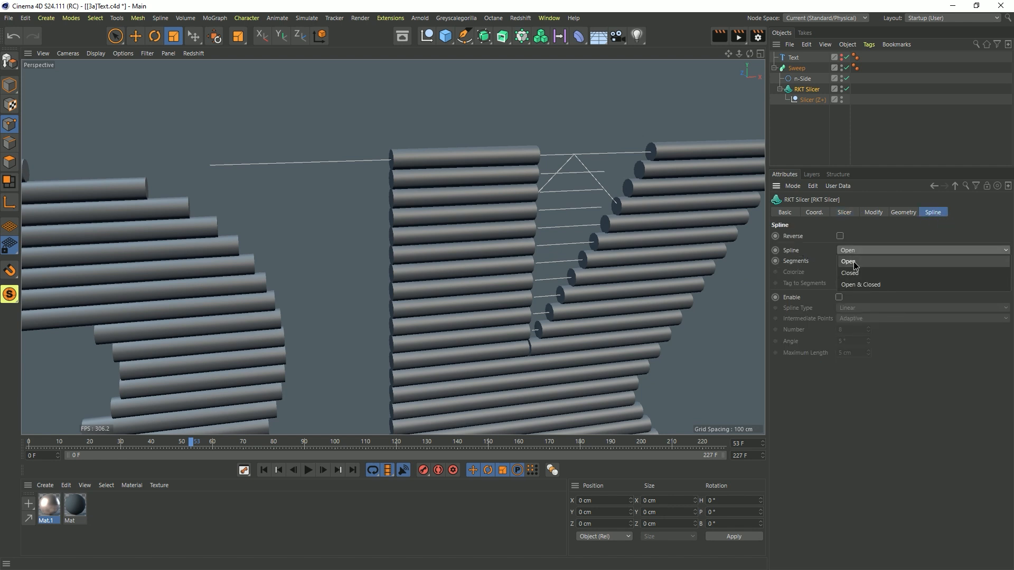
left_click(848, 261)
Step: Rotate the Slicer (Z+) null so the slices run diagonally across the letters
left_click_drag(588, 230, 438, 239, "alt")
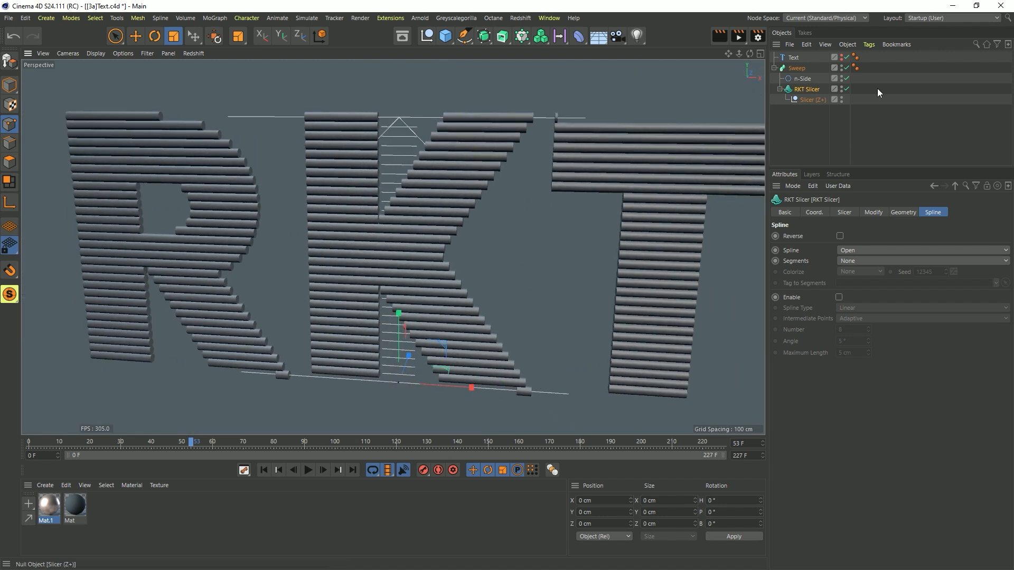
left_click(805, 101)
key("r")
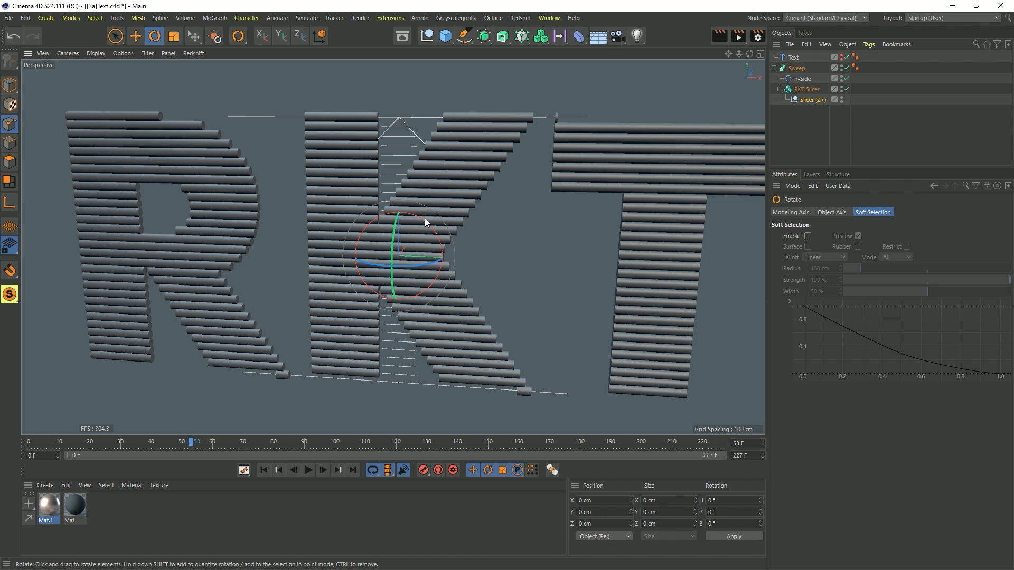
left_click_drag(421, 222, 443, 236)
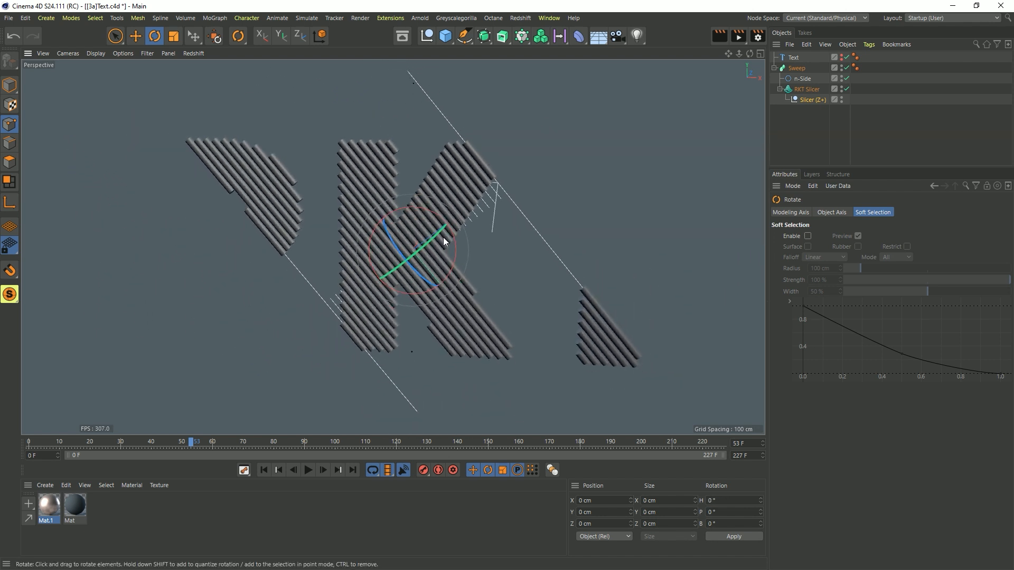
Step: Auto-scale the RKT Slicer's spread to fit the whole text at the rotated slicing angle
left_click(807, 89)
left_click(845, 212)
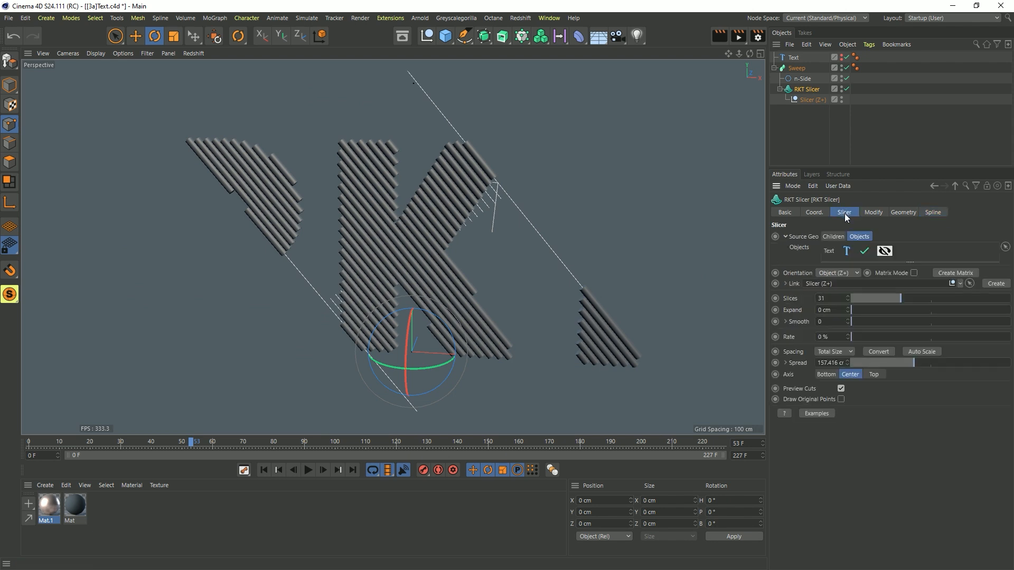
left_click(917, 351)
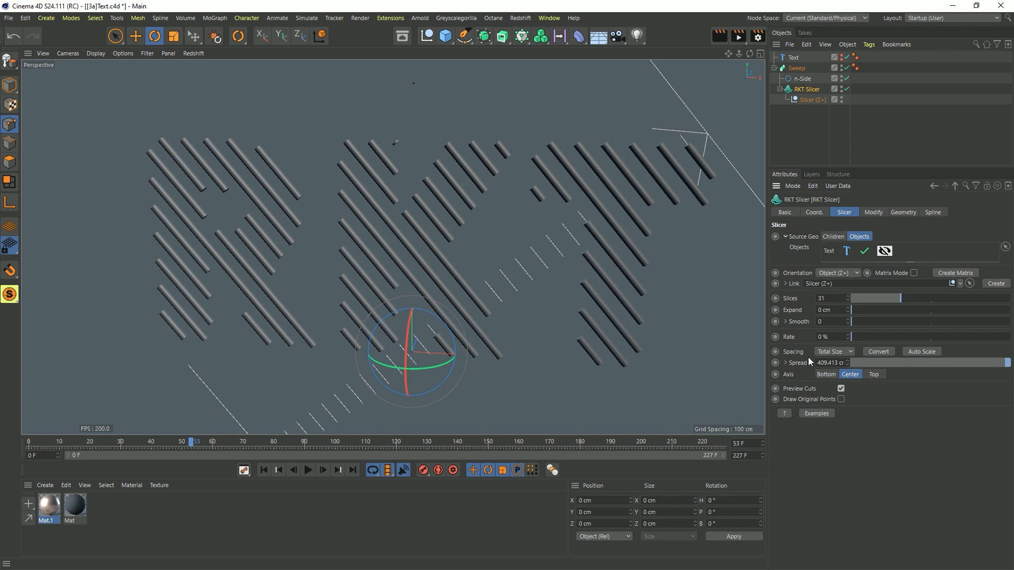
Step: Change the slice spacing to Per-Step, try a 12 cm spread, and reduce it to 5 cm
left_click(832, 351)
left_click(845, 370)
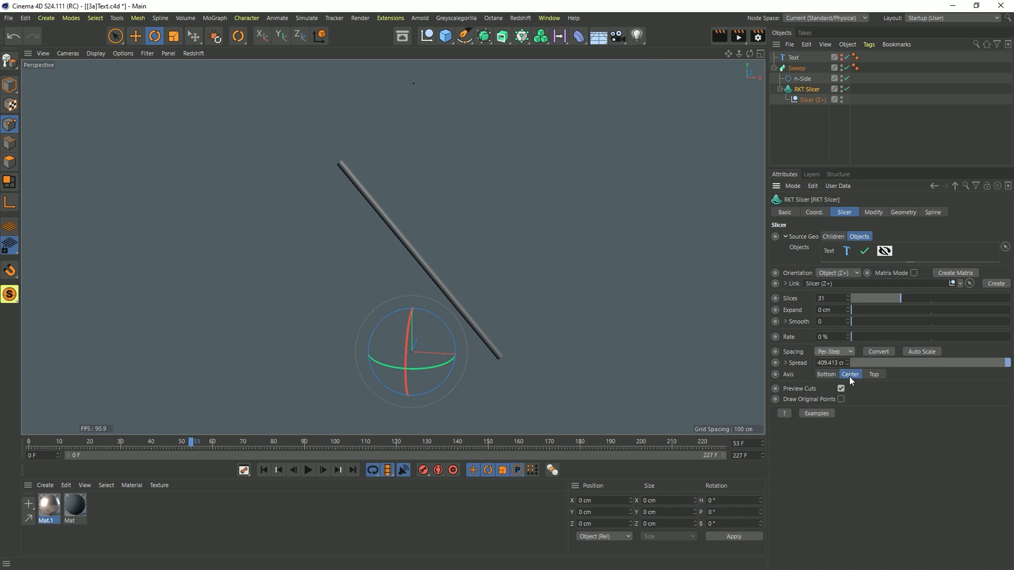
left_click(821, 362)
type("12")
key("Return")
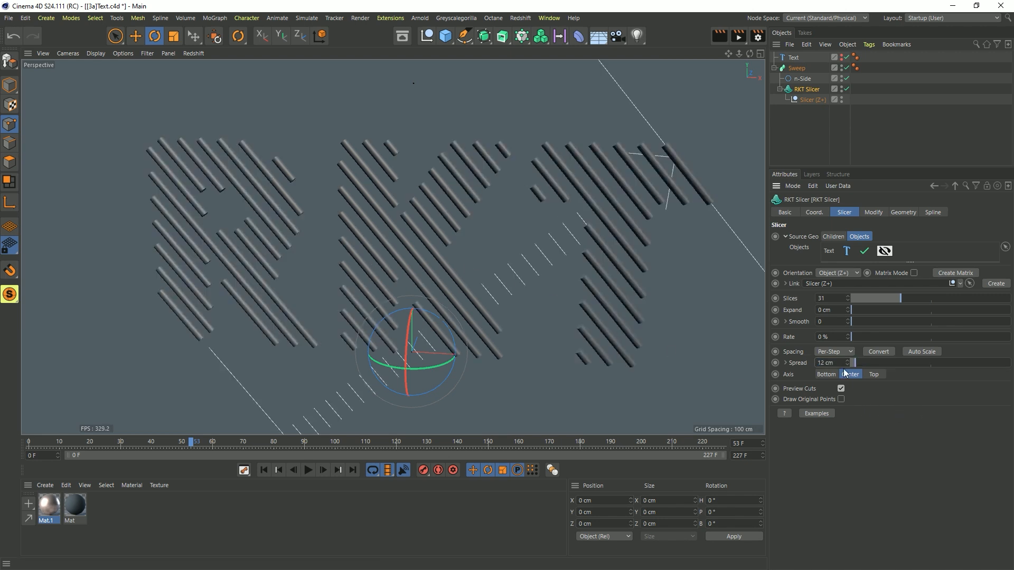
left_click_drag(847, 364, 847, 367)
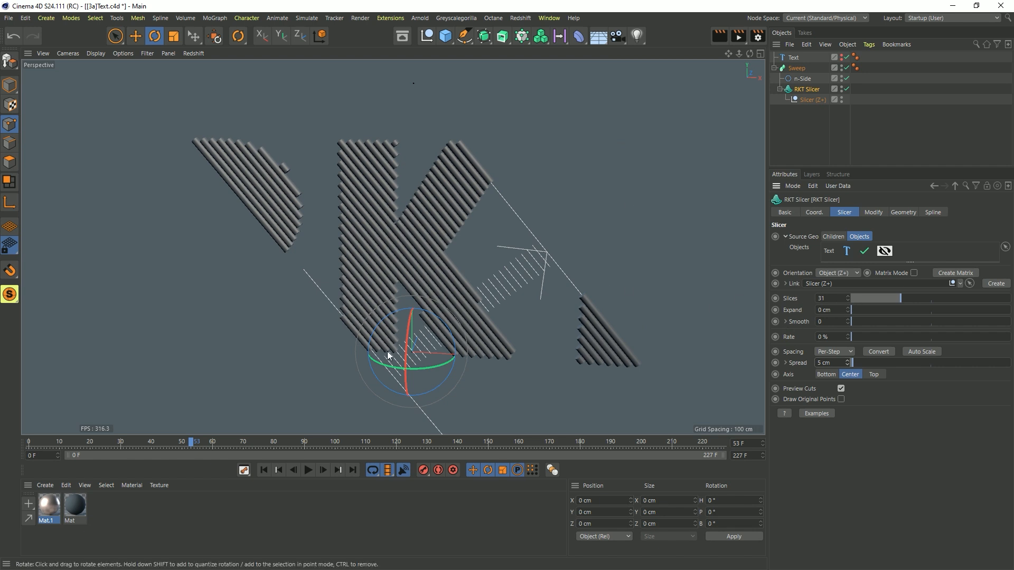
Step: Raise the slice count to 100 and convert the per-step spacing to an equivalent Total Size
left_click(798, 363)
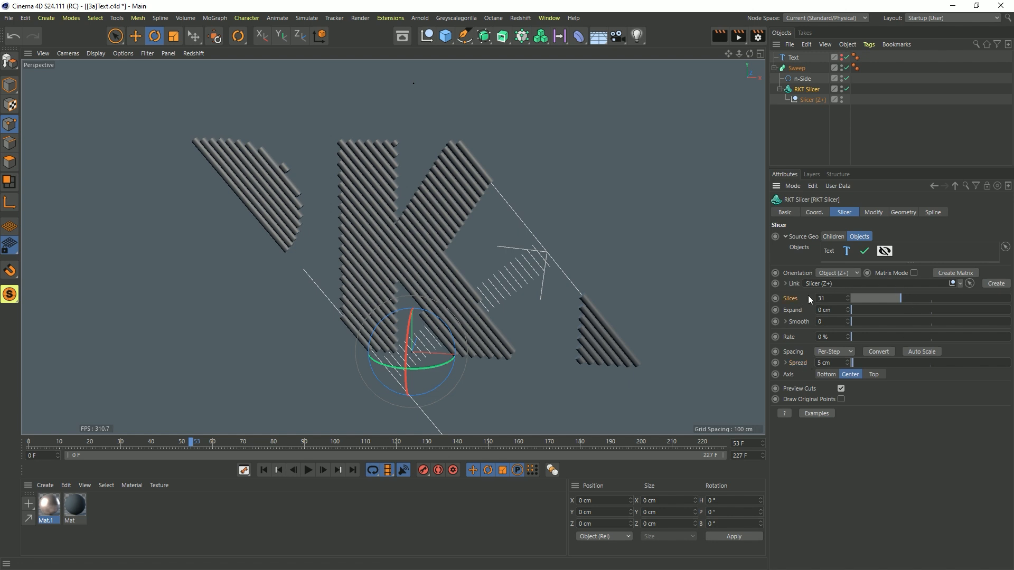
left_click_drag(901, 299, 1013, 287)
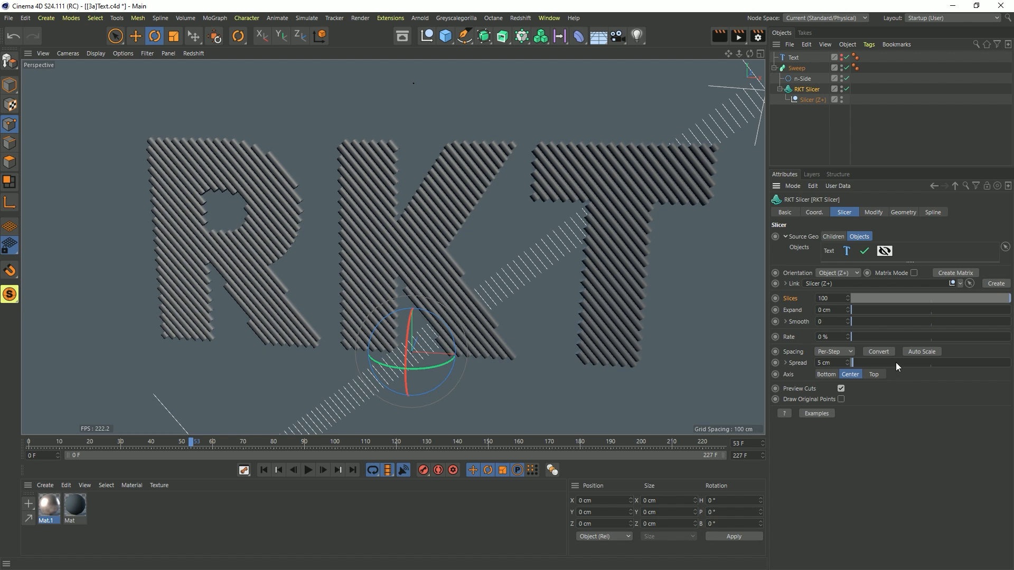
left_click(883, 351)
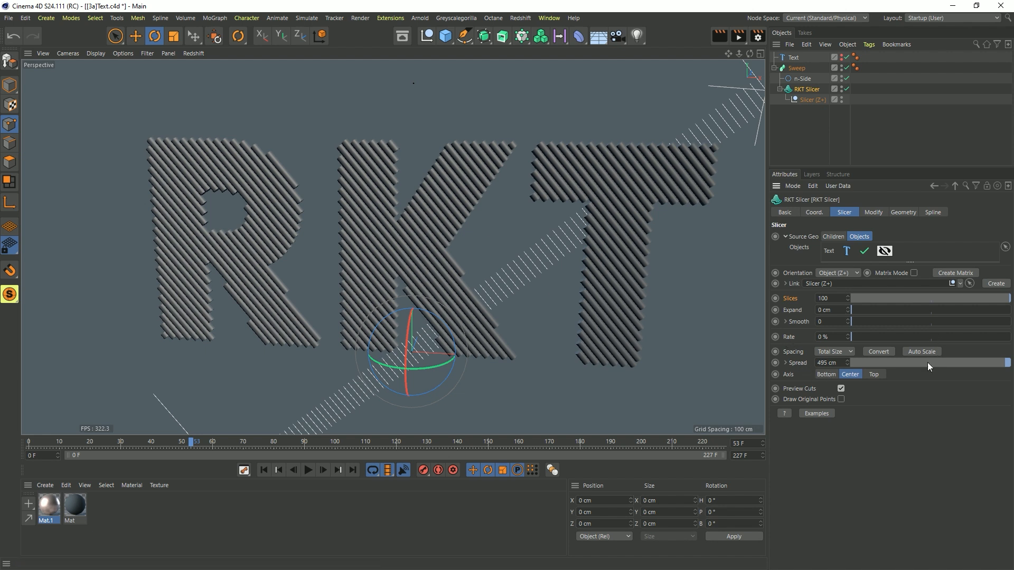
Step: Set the RKT Slicer's rate to 5% and preview the moving slices in playback
left_click_drag(412, 186, 587, 195, "alt")
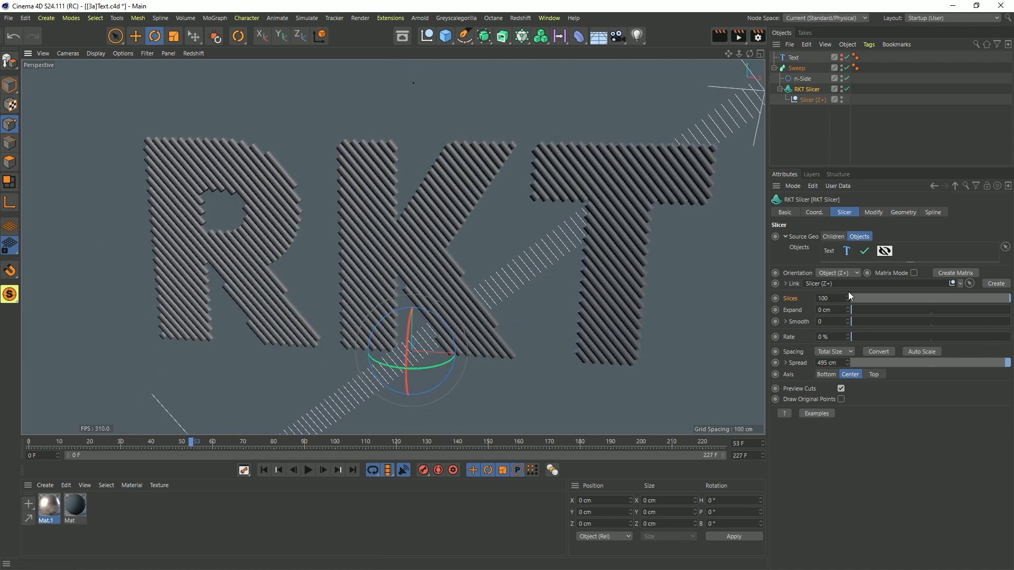
left_click(838, 333)
type("5")
key("Return")
left_click(308, 470)
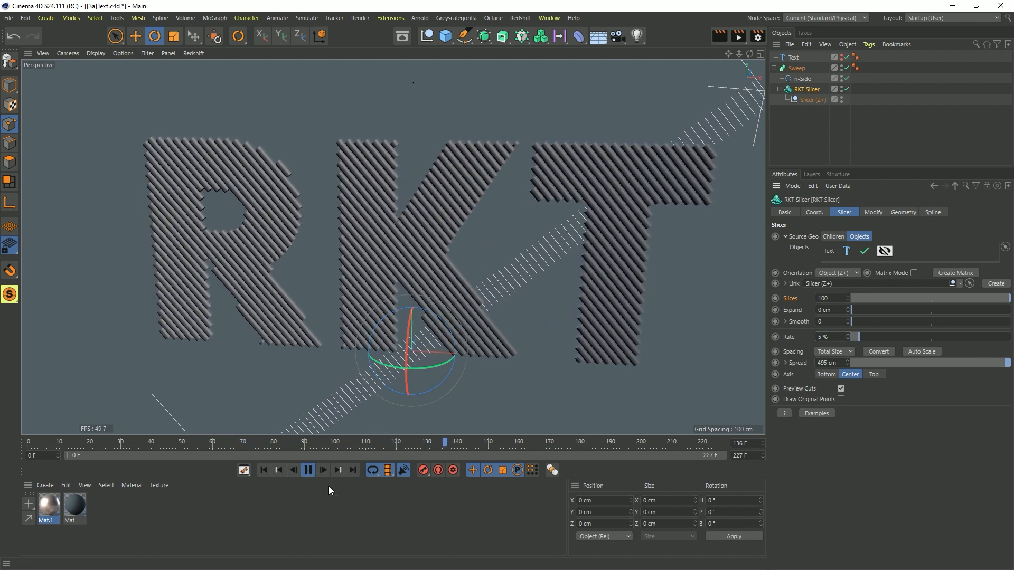
left_click(308, 470)
Step: Reduce the slice count to 20 and scale the n-Side profile up to a radius of about 14 cm
left_click_drag(957, 299, 884, 303)
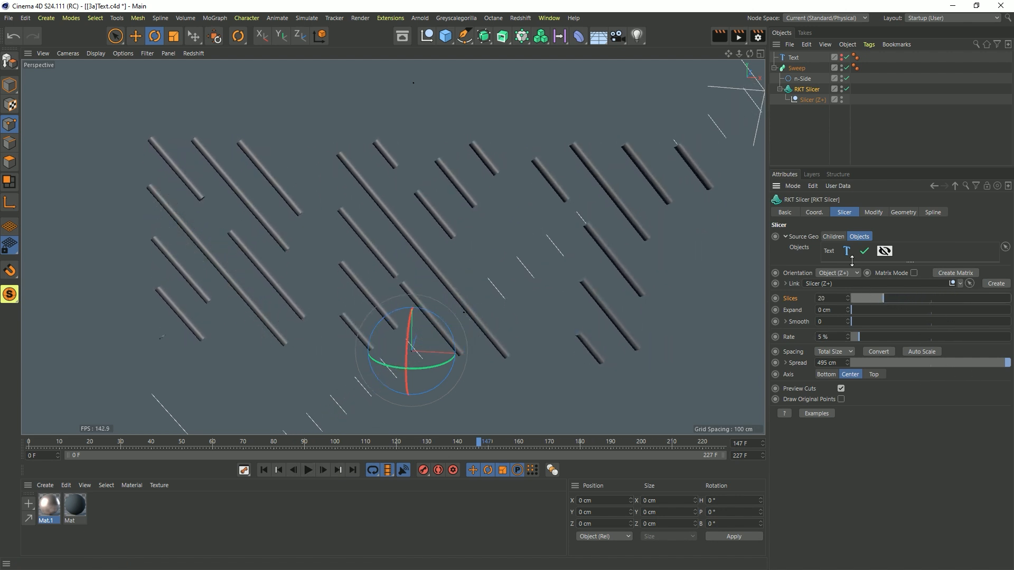
left_click(802, 79)
key("t")
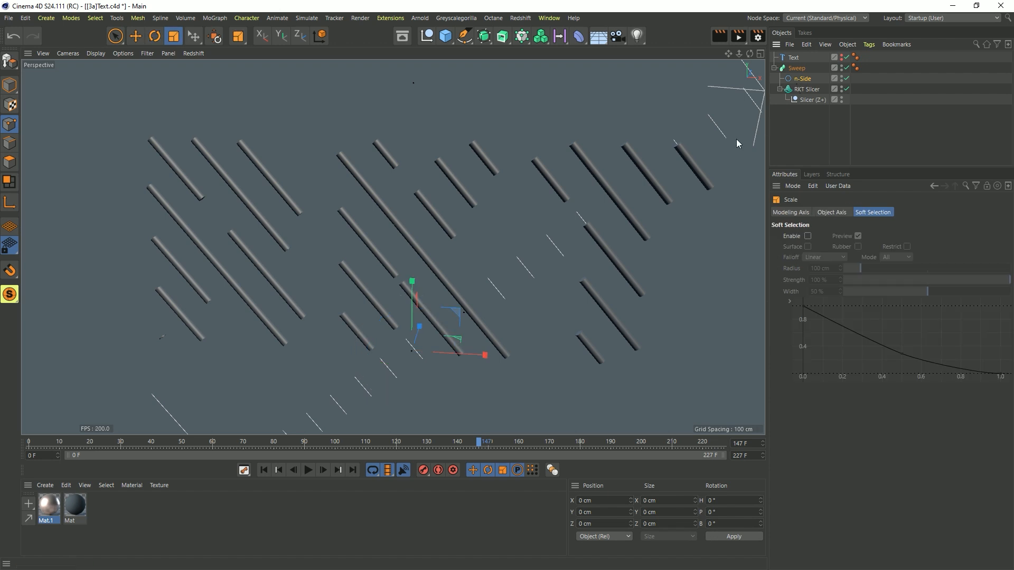
left_click_drag(372, 274, 650, 283)
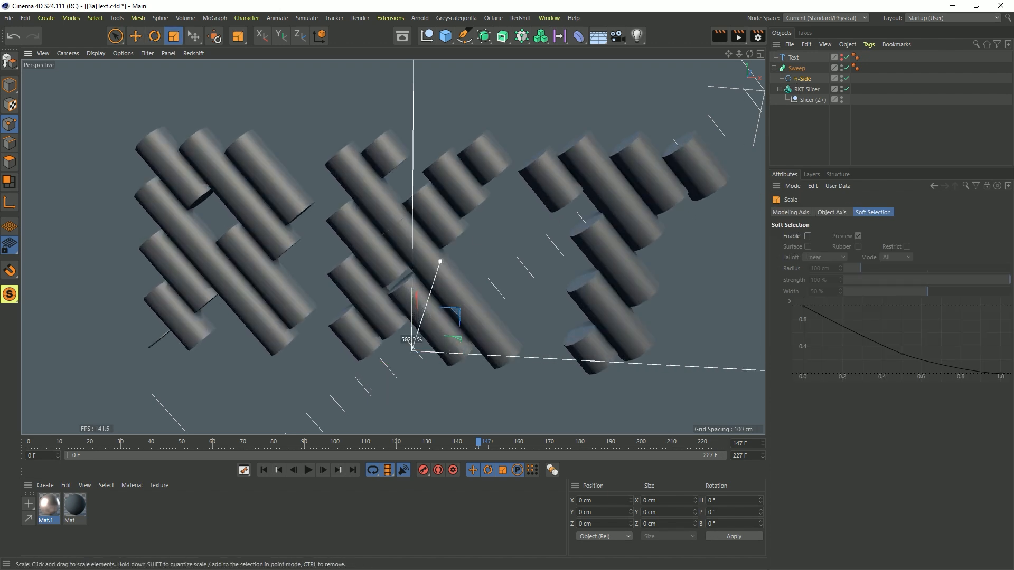
left_click_drag(344, 278, 362, 257, "alt")
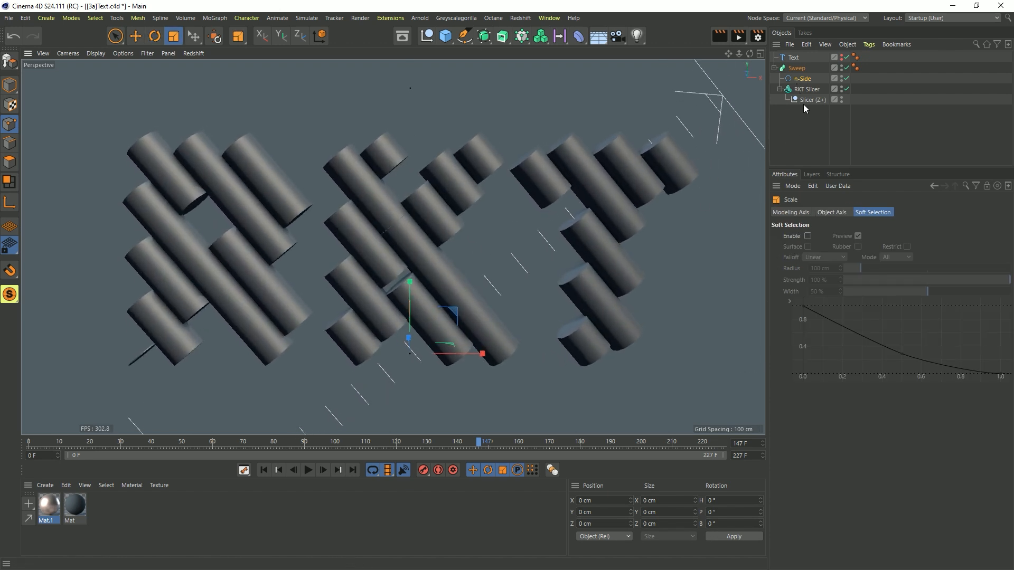
Step: Preview the animation with the thick tubes and set the n-Side profile to 4 sides
left_click(308, 470)
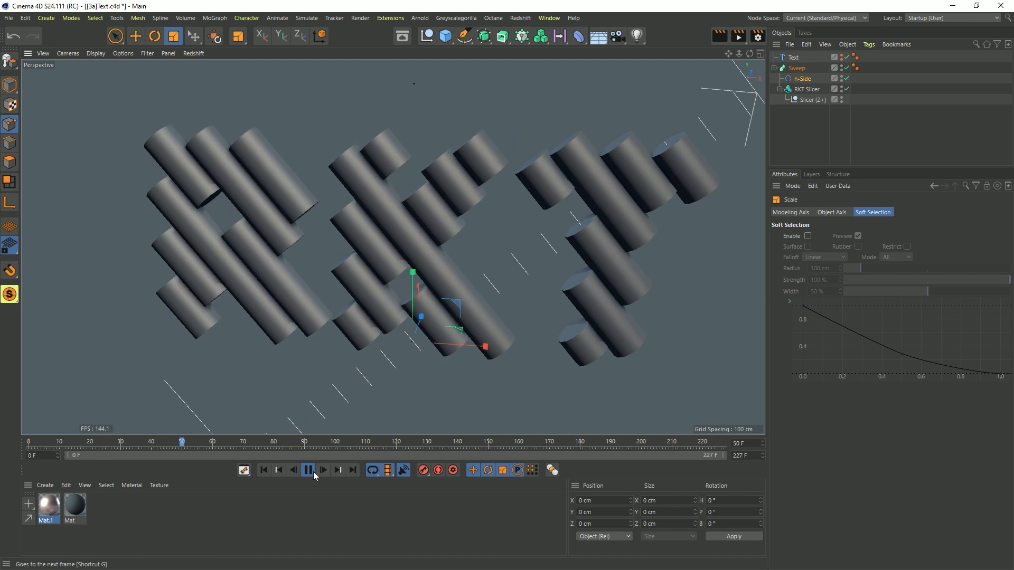
left_click(308, 470)
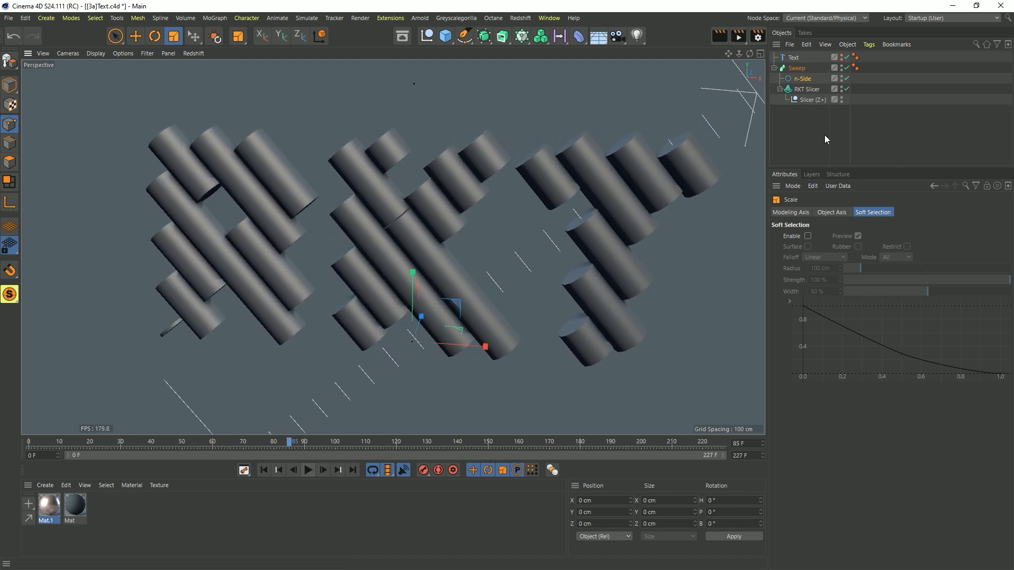
left_click(800, 80)
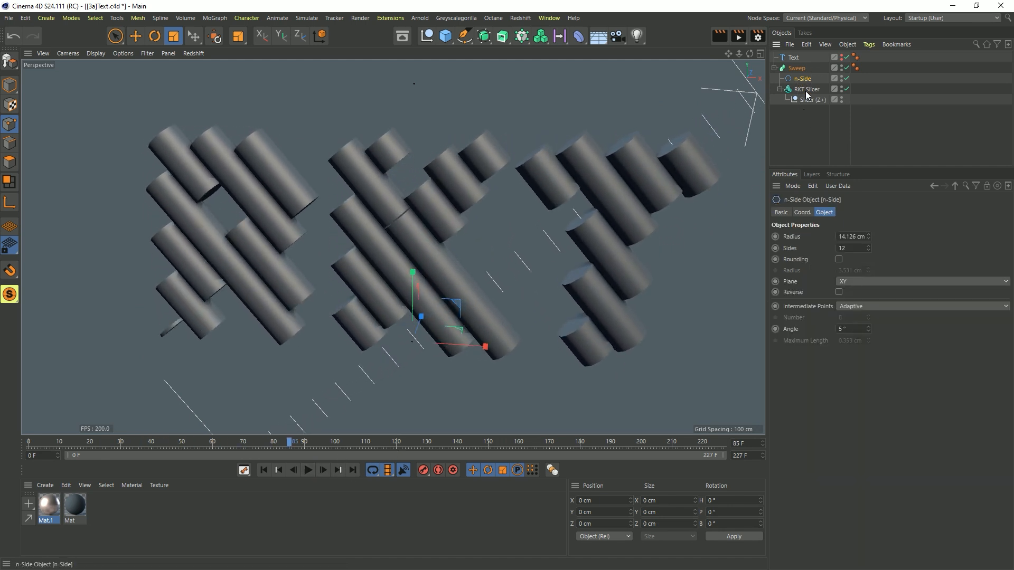
double_click(849, 248)
key("Return")
left_click_drag(429, 174, 399, 148, "alt")
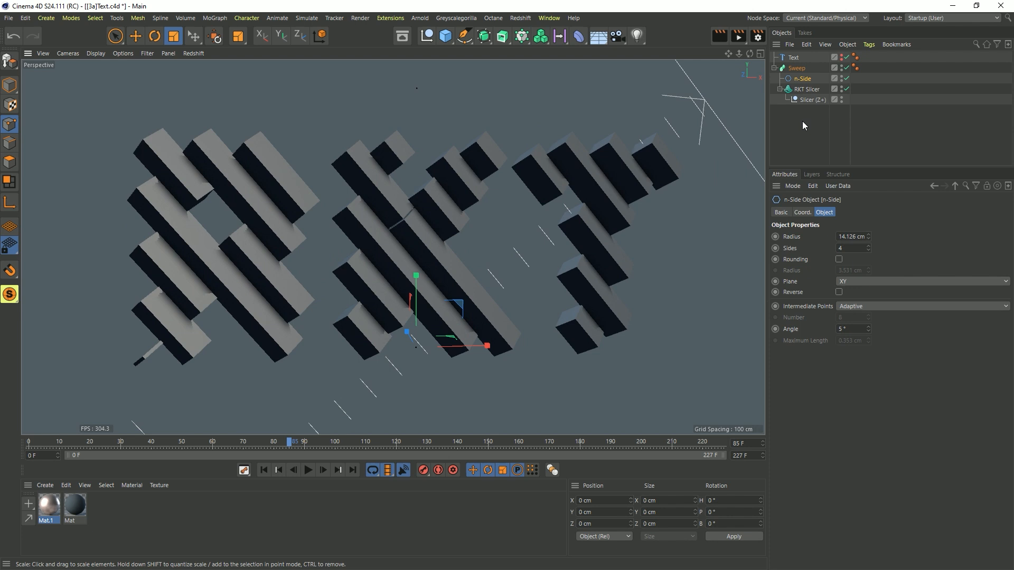
Step: Raise the slice count to 29 and scale the square n-Side profile up further so the bars overlap
left_click(809, 90)
left_click_drag(886, 303, 897, 298)
left_click(802, 79)
left_click_drag(411, 189, 636, 195)
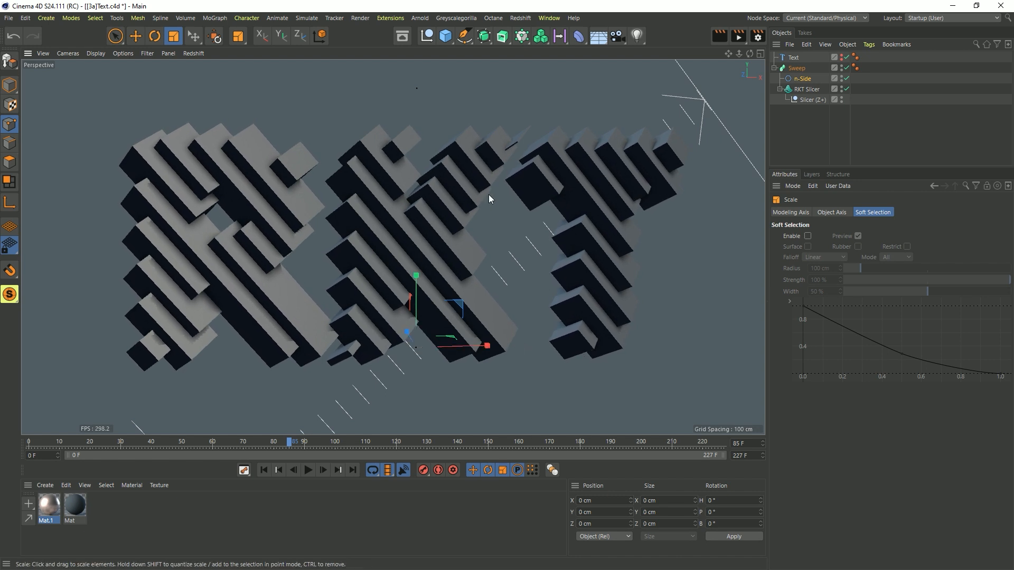
left_click_drag(489, 195, 369, 210, "alt")
left_click_drag(274, 167, 378, 226, "alt")
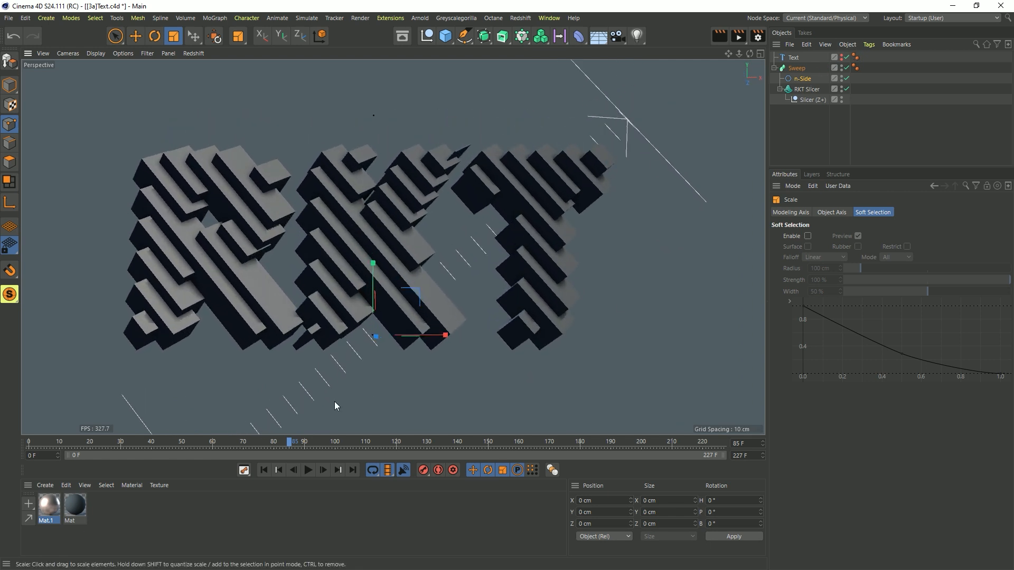
Step: Go to frame 78 and change the RKT text's font to LEMON MILK Medium
left_click_drag(279, 444, 268, 440)
left_click_drag(535, 229, 362, 206, "alt")
scroll(361, 211, "up", 3)
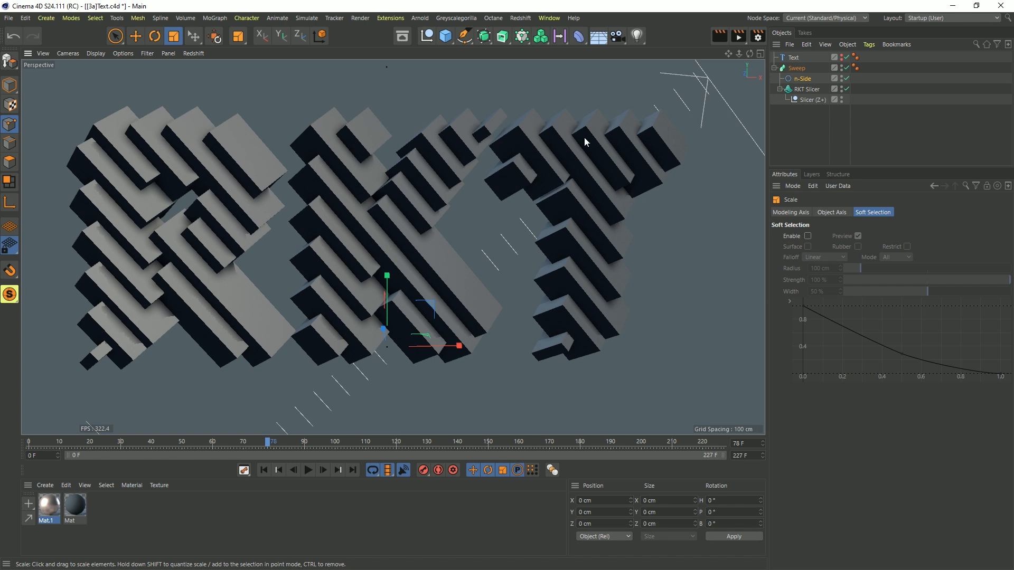
left_click(795, 56)
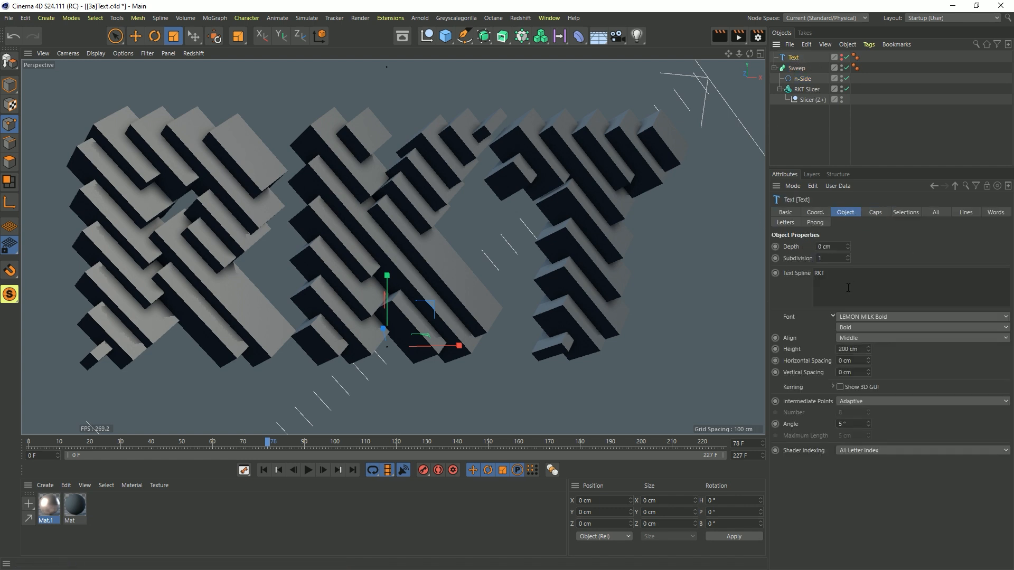
left_click(866, 316)
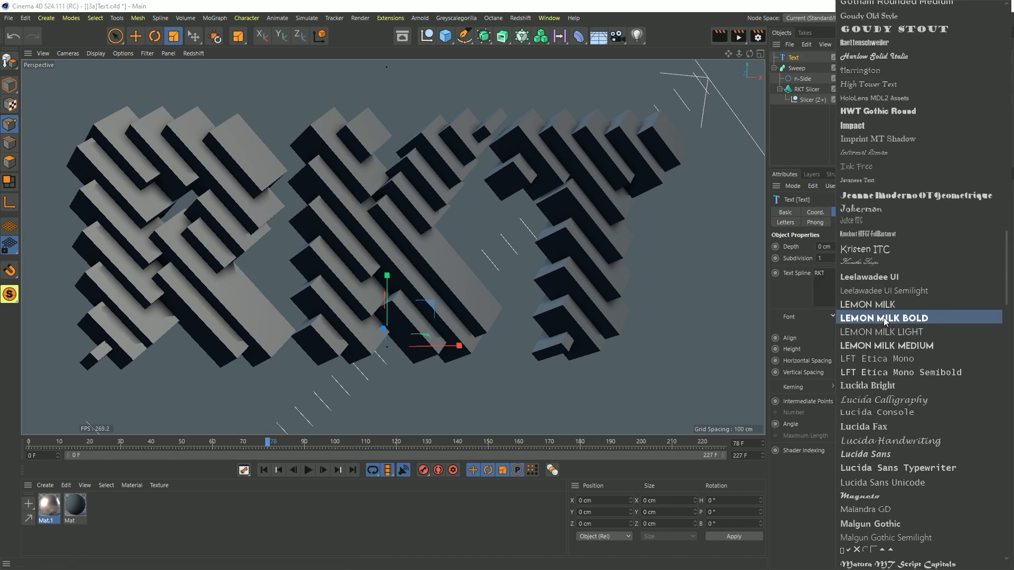
left_click(901, 344)
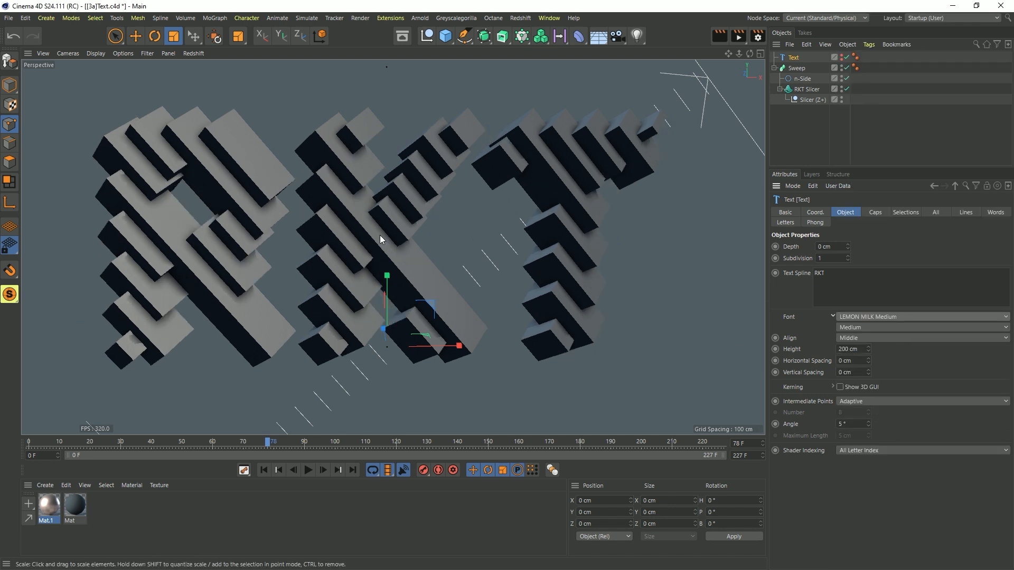
left_click_drag(380, 236, 396, 241, "alt")
middle_click_drag(396, 240, 375, 242, "alt")
scroll(375, 242, "up", 1)
Step: Raise the RKT Slicer's slice count to 37 and set its spread variation to 21%
left_click(807, 89)
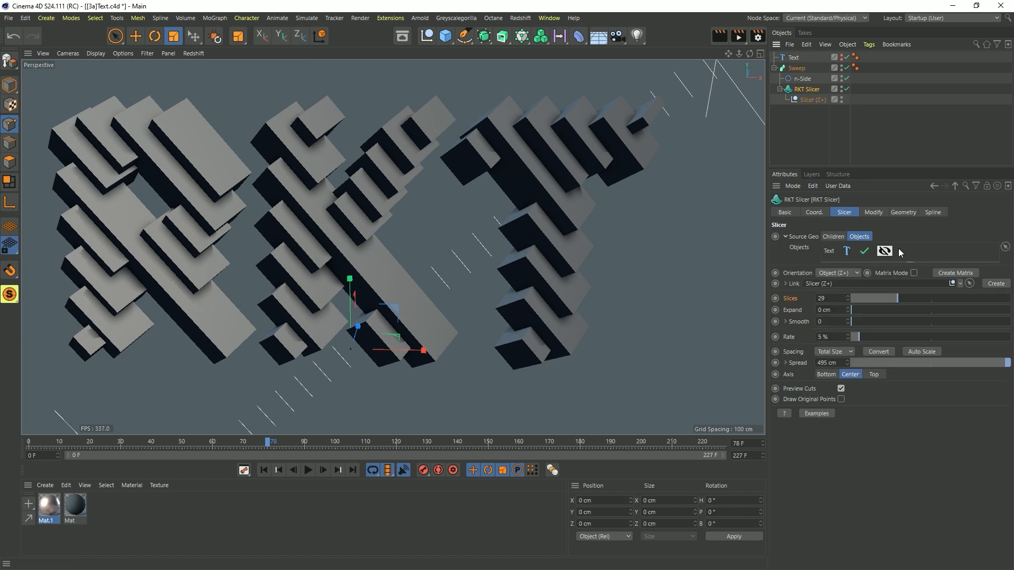
left_click_drag(891, 299, 911, 299)
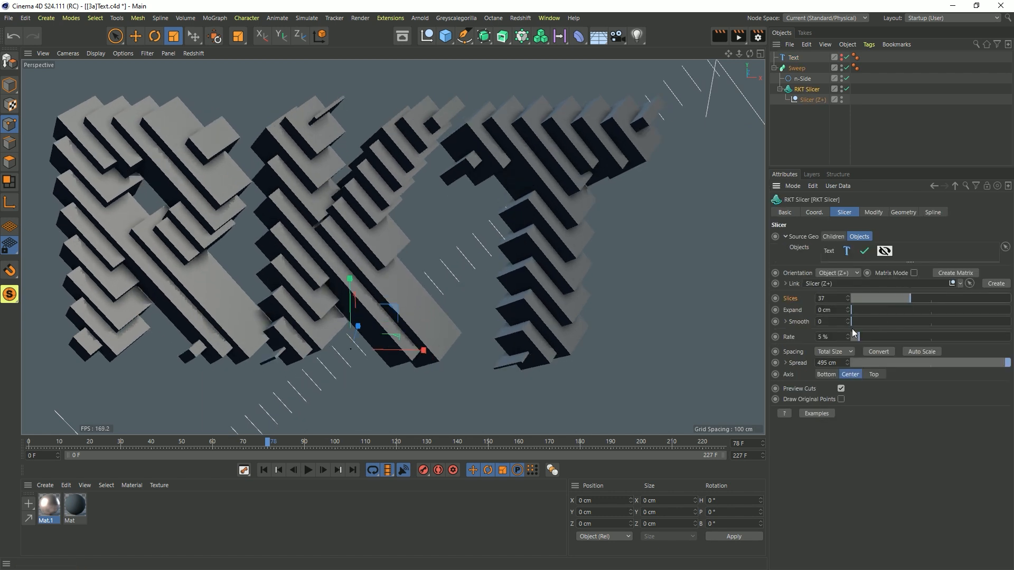
left_click(785, 362)
left_click_drag(856, 374, 884, 376)
middle_click_drag(441, 181, 459, 182, "alt")
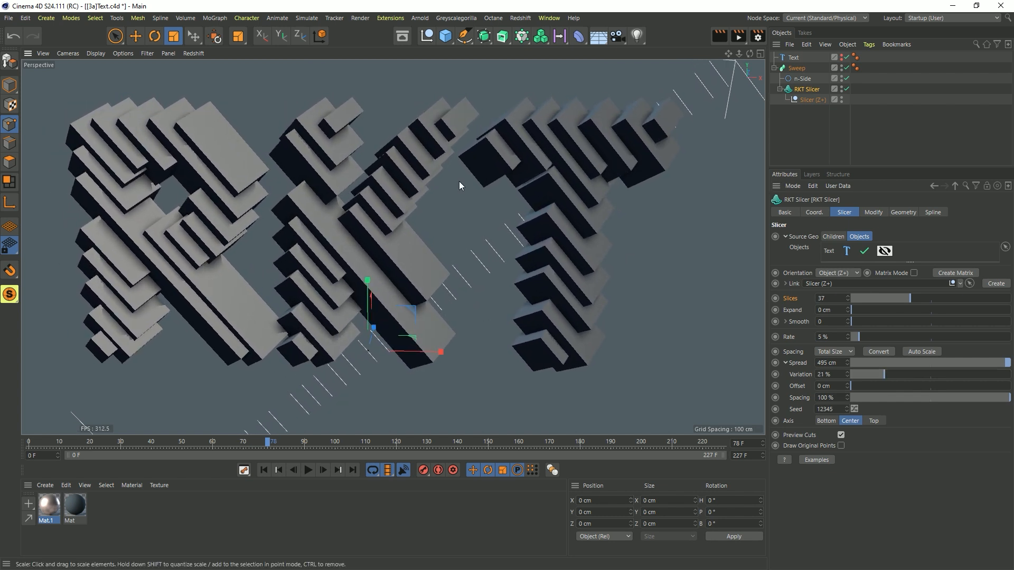
left_click_drag(397, 185, 397, 185, "alt")
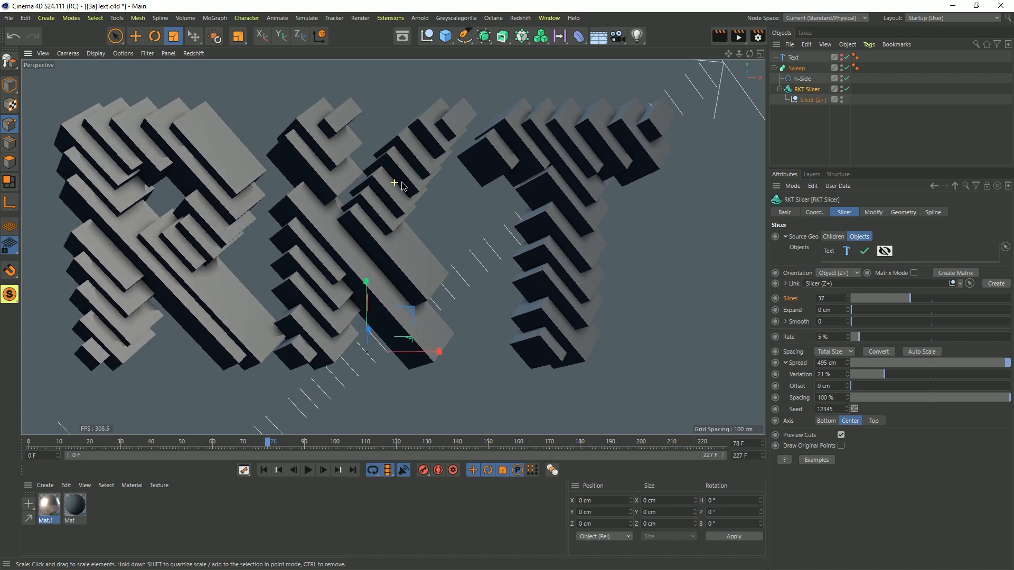
middle_click_drag(410, 167, 415, 183, "alt")
left_click_drag(415, 183, 417, 188, "alt")
Step: Wrap the Sweep in a Volume Builder and place that inside a Volume Mesher
left_click(803, 69)
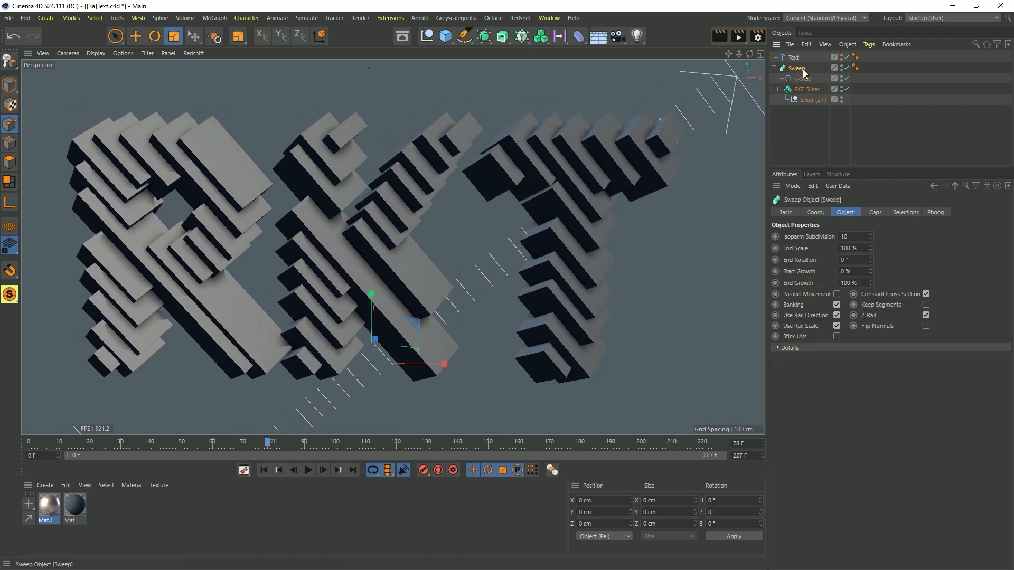
left_click(540, 36)
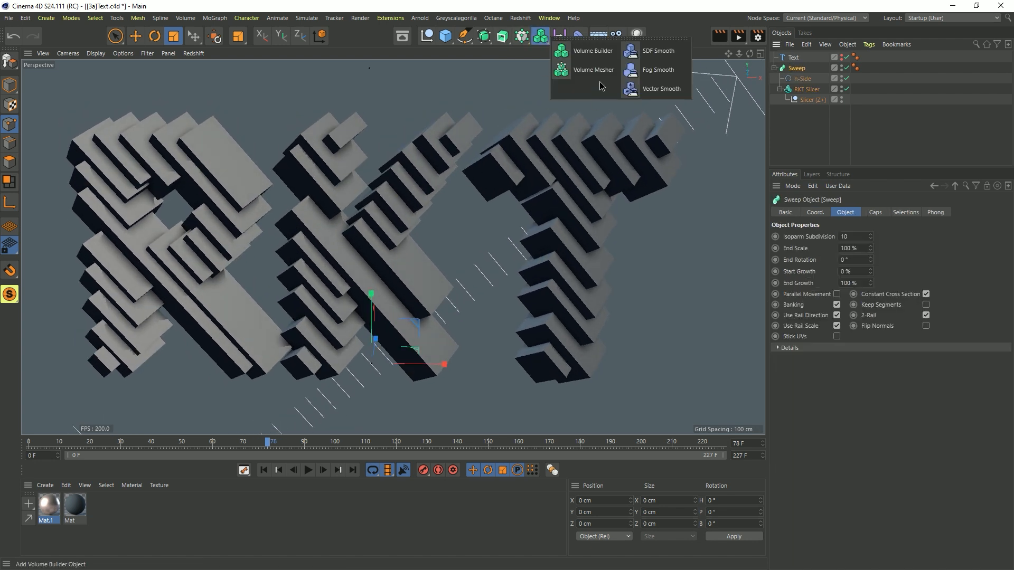
left_click(593, 51)
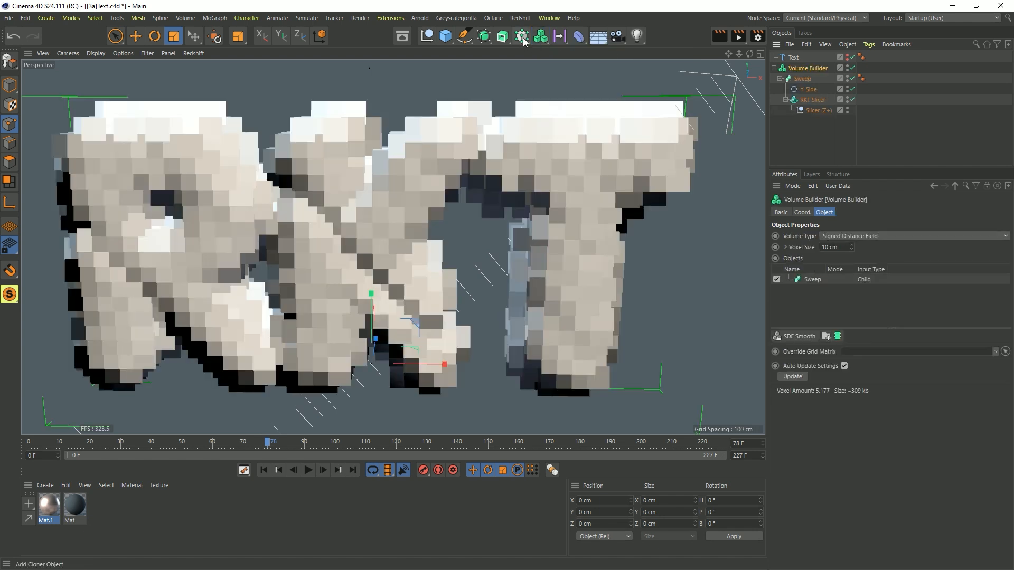
left_click(540, 36)
left_click(577, 71)
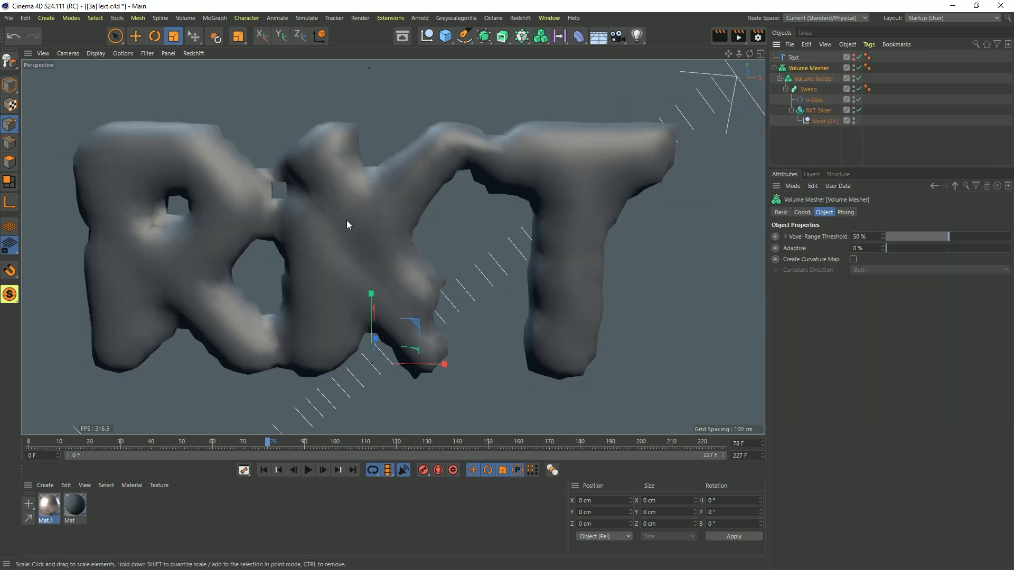
Step: Set the Volume Builder's voxel size to 1 cm and refine it to 0.5 cm
left_click(816, 80)
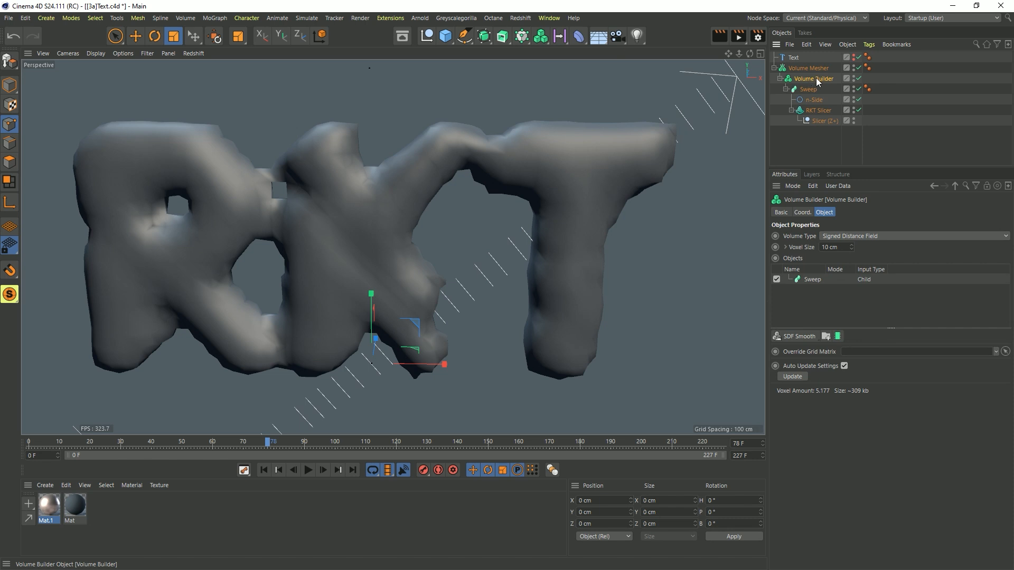
double_click(845, 248)
type("1")
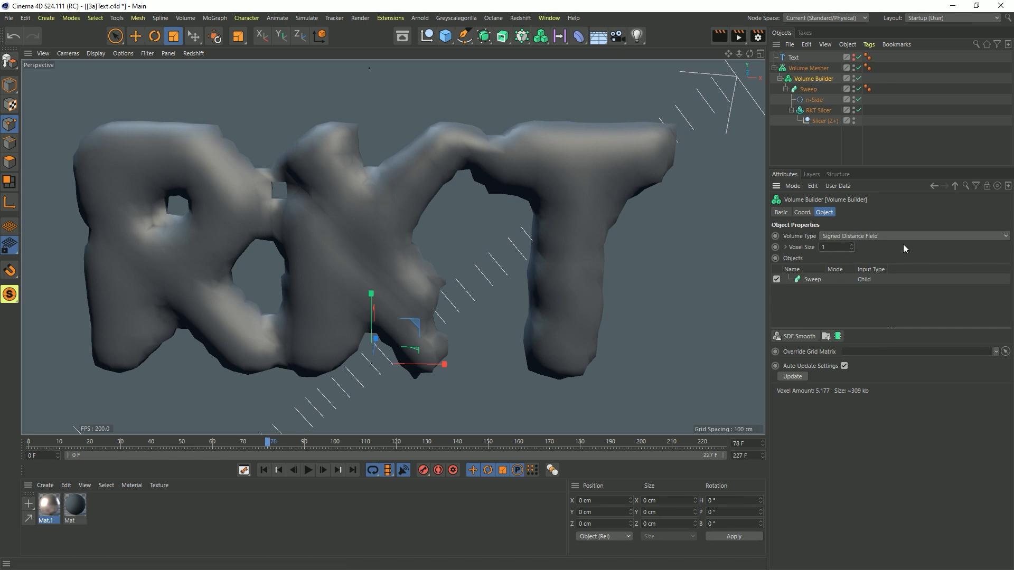
key("Return")
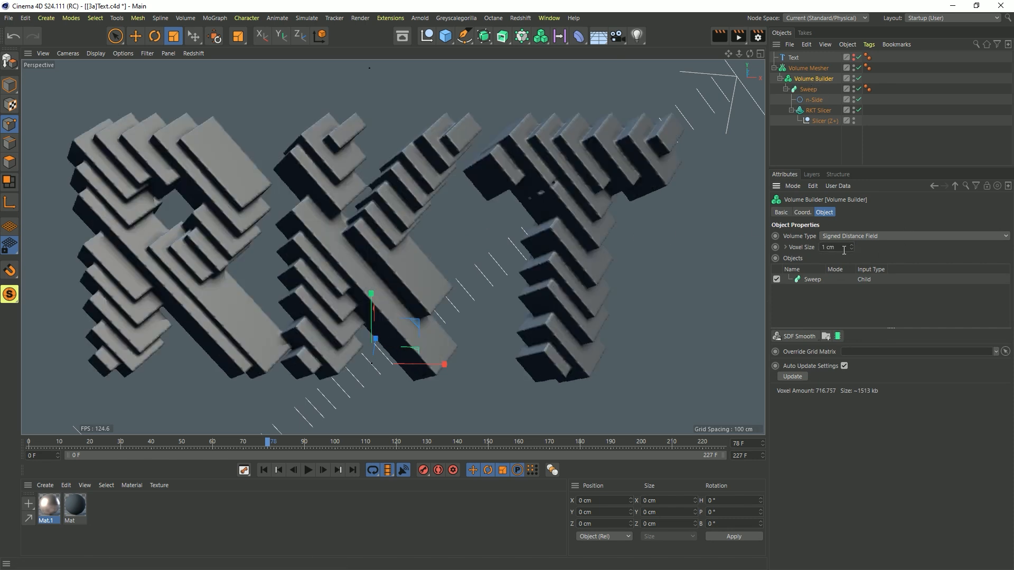
type("0.5")
key("Return")
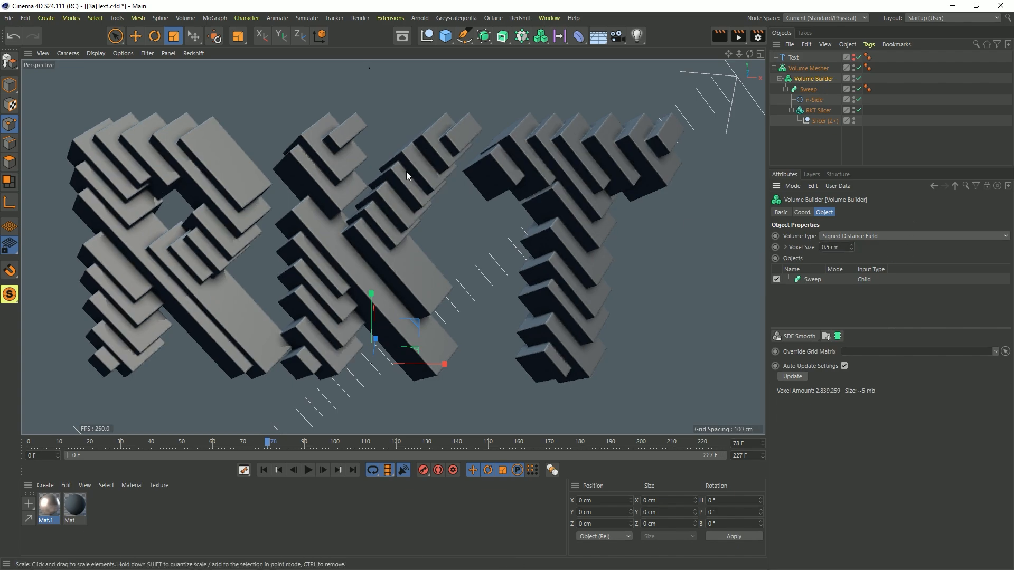
Step: Inspect the volume mesh's polygon density up close with wireframe lines displayed, and return to plain Gouraud shading
scroll(428, 204, "up", 10)
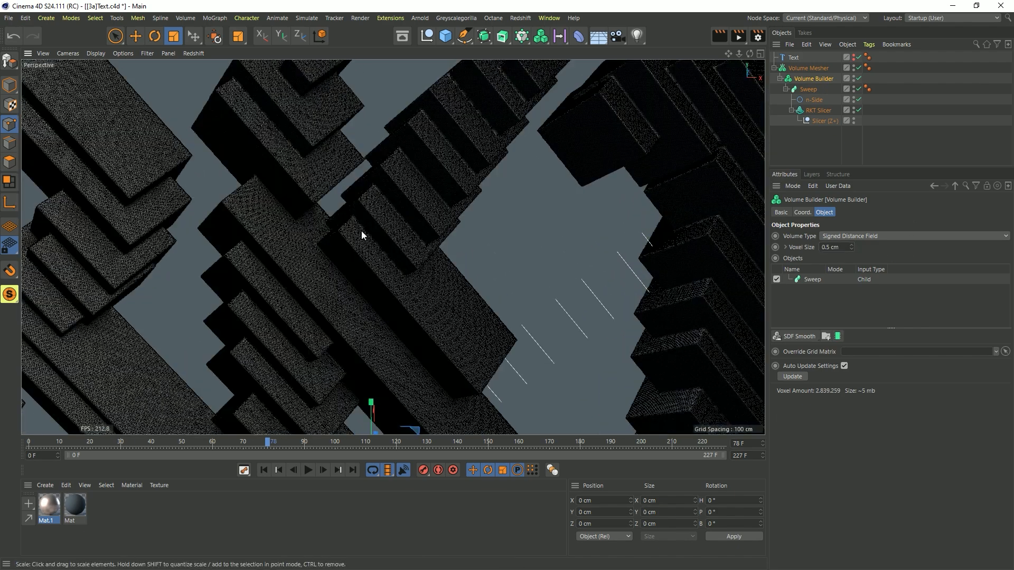
right_click_drag(335, 229, 330, 272, "alt")
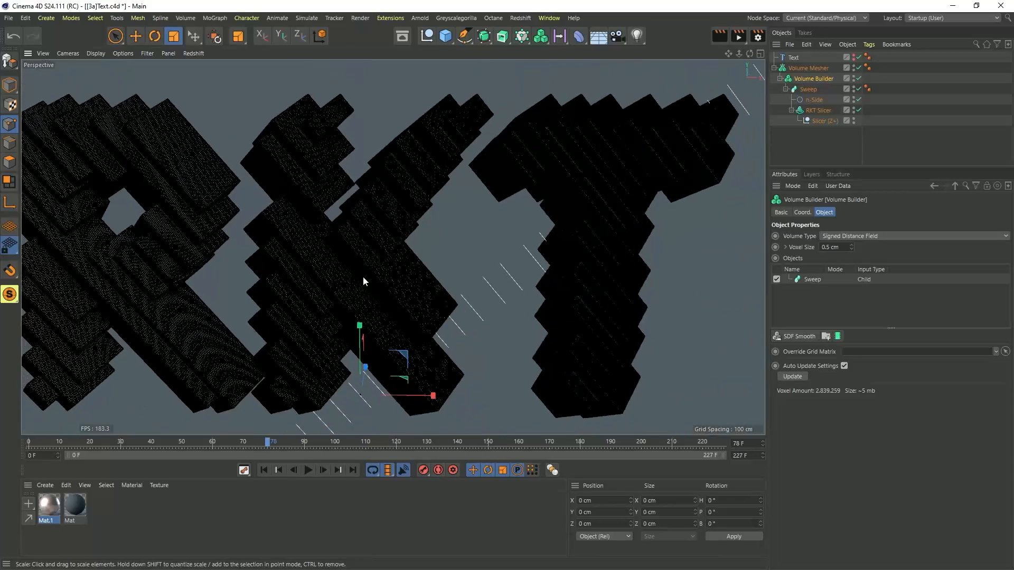
middle_click_drag(363, 277, 429, 269, "alt")
key("n")
key("a")
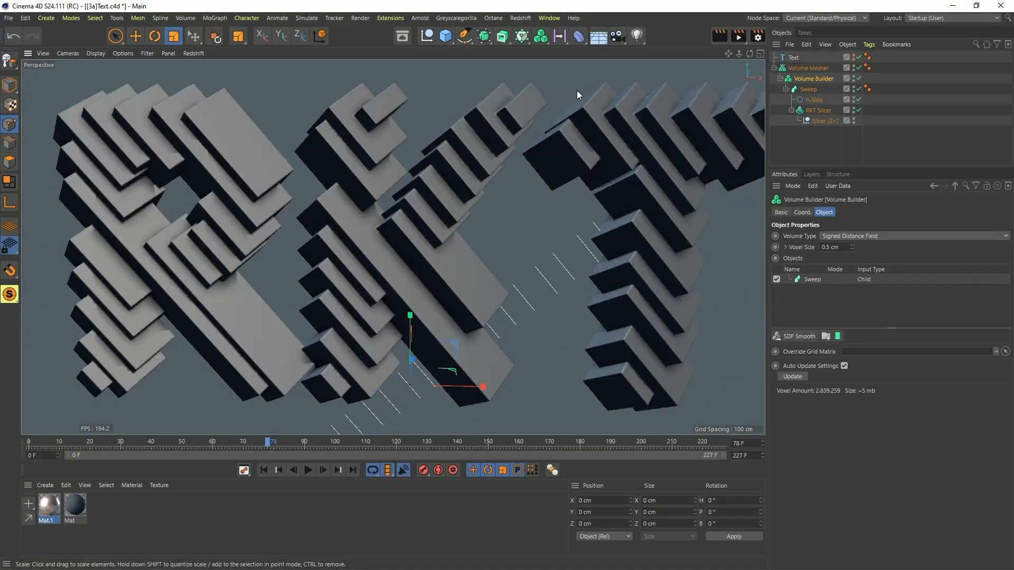
Step: Add a Smoothing deformer under the Volume Mesher with 0% stiffness and 25 iterations
left_click(780, 78)
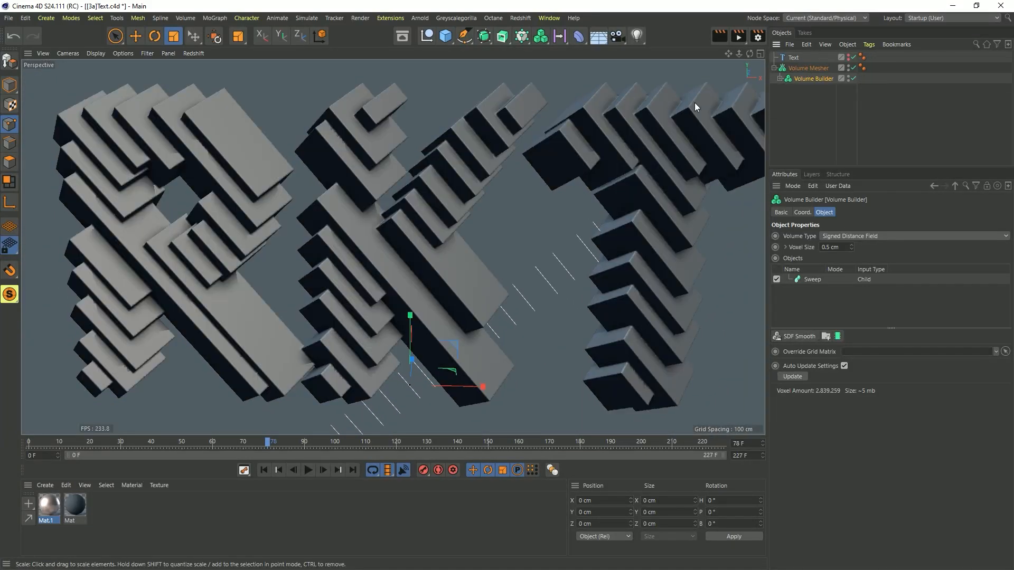
left_click(579, 36)
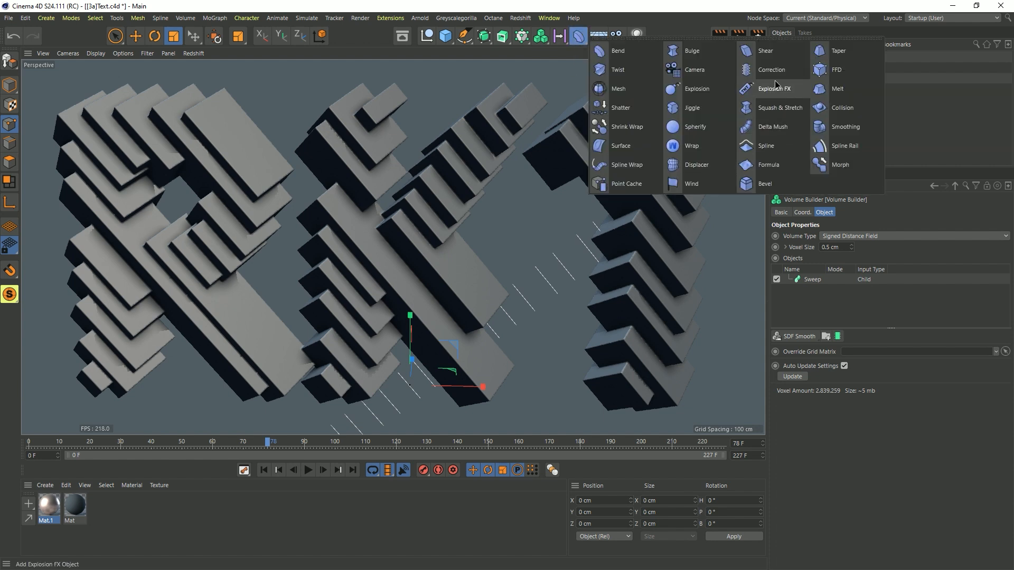
left_click(828, 129)
left_click_drag(802, 57, 802, 85)
left_click(847, 291)
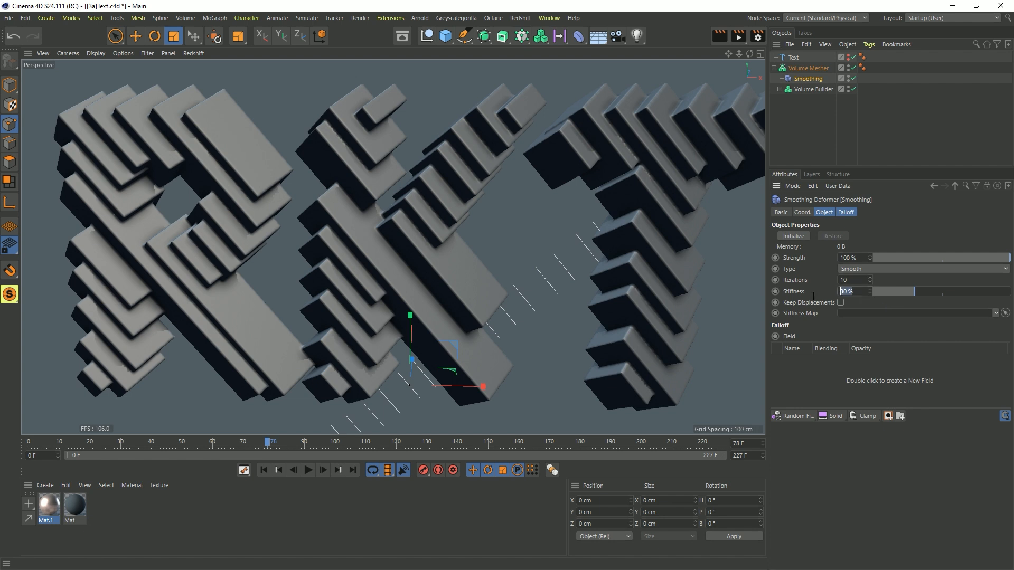
type("0")
left_click(856, 280)
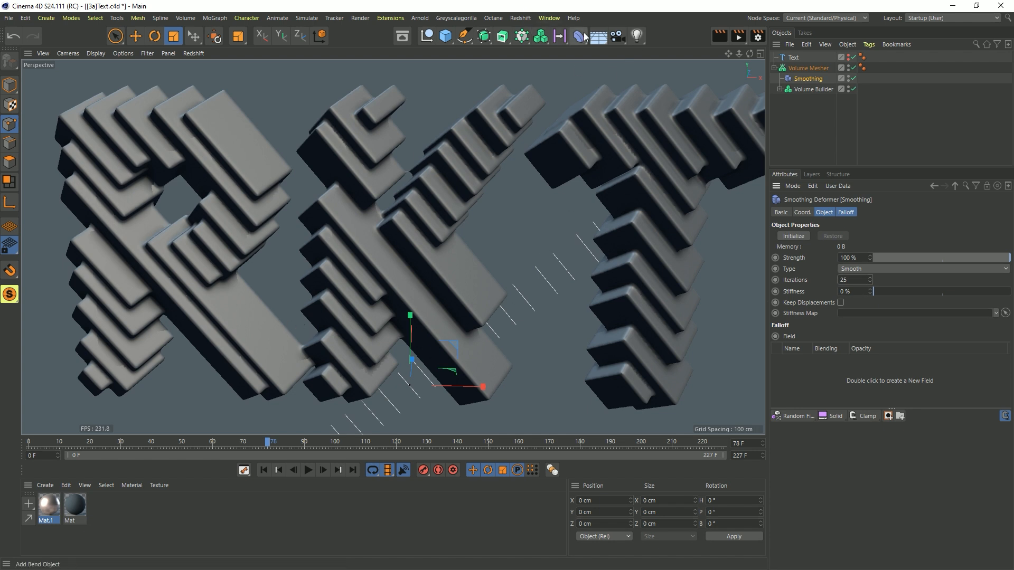
Step: Add a Plain effector under the Volume Mesher, between Smoothing and Volume Builder, and rename it Plain.Deformer
left_click(521, 36)
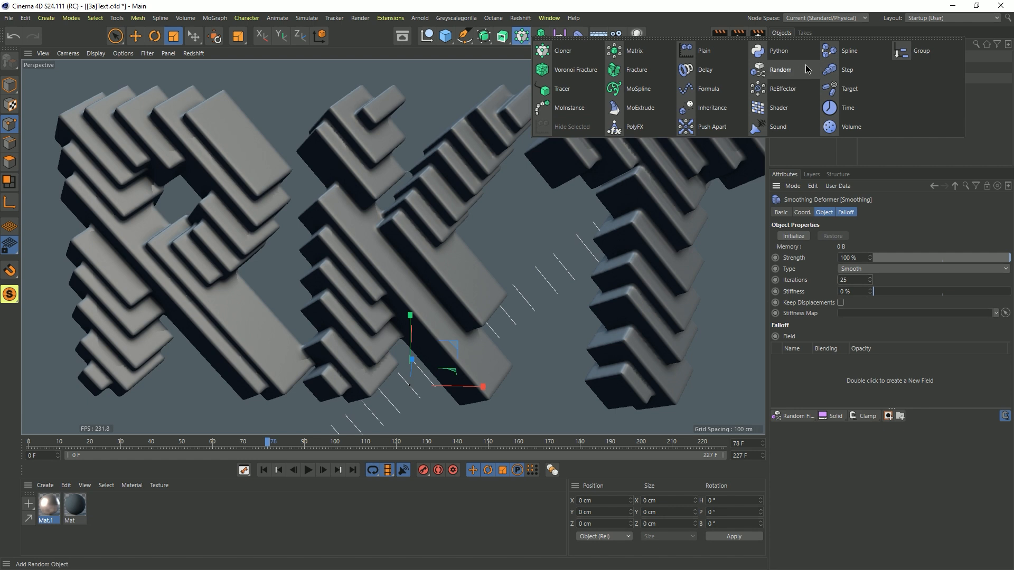
left_click(702, 59)
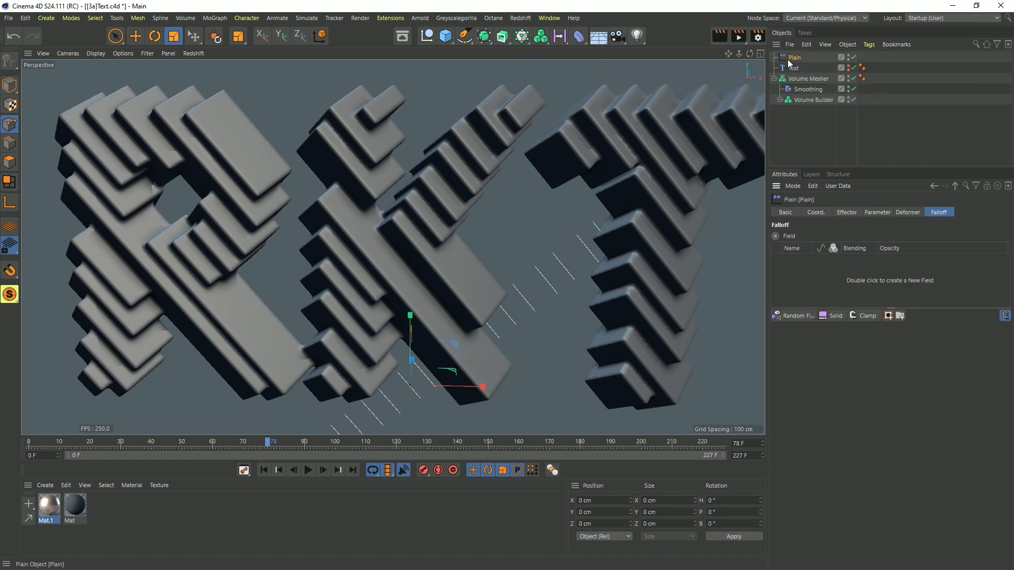
left_click_drag(795, 58, 802, 93)
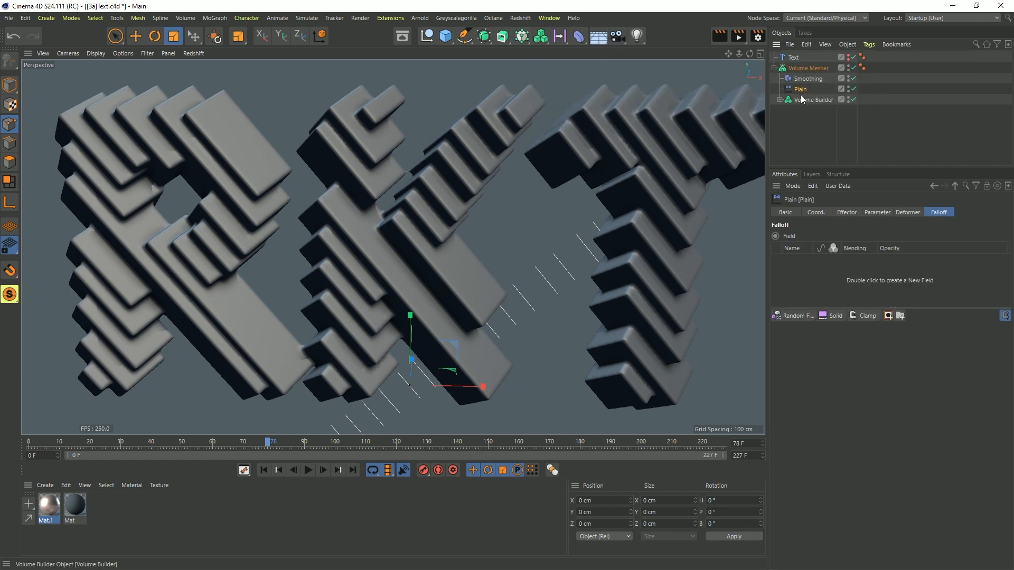
double_click(808, 89)
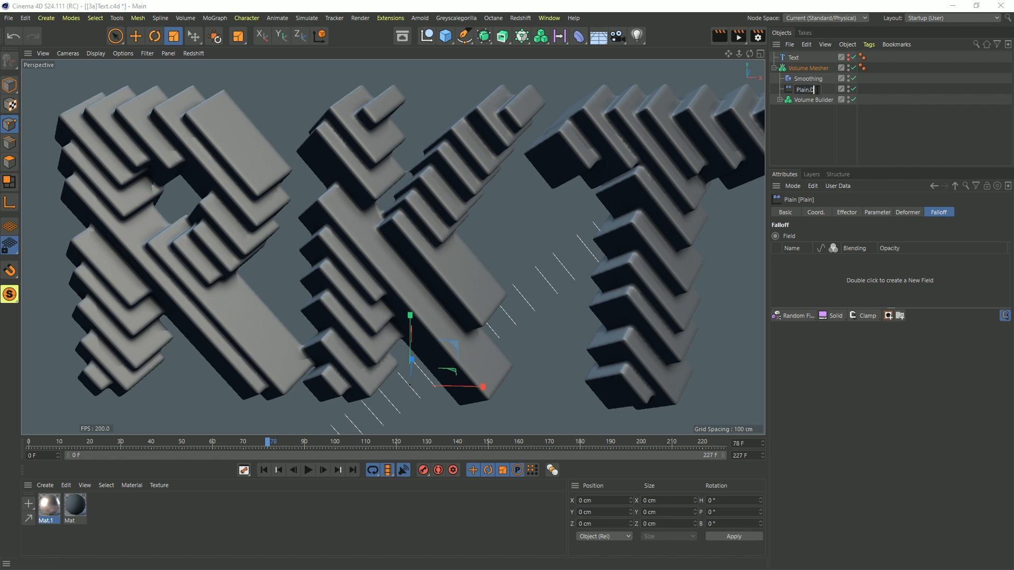
type(".Deformer")
key("Return")
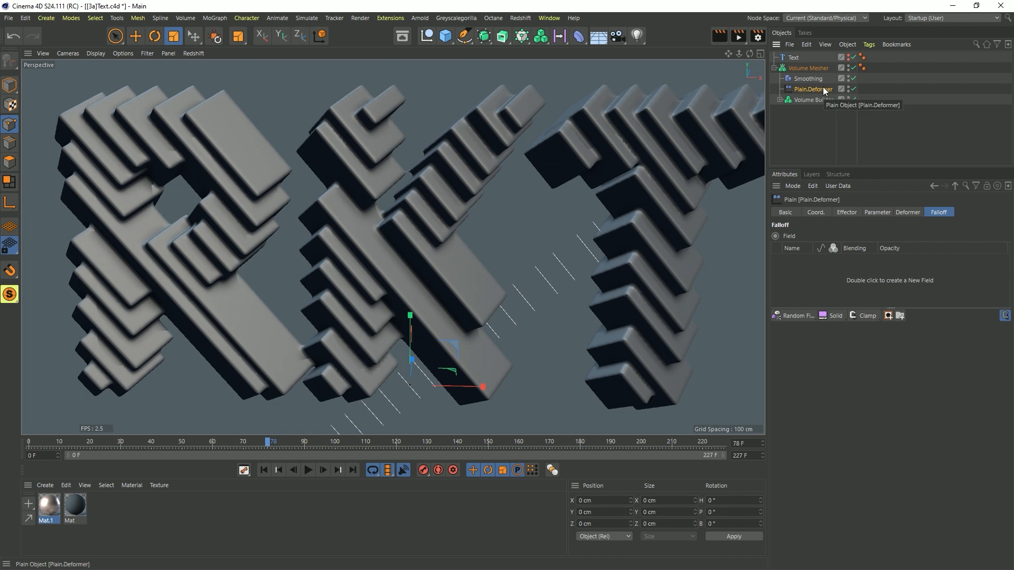
Step: Set Plain.Deformer's deformation to Point and its position offset to 0 cm in Y and -2 cm in Z
left_click(901, 210)
left_click(837, 235)
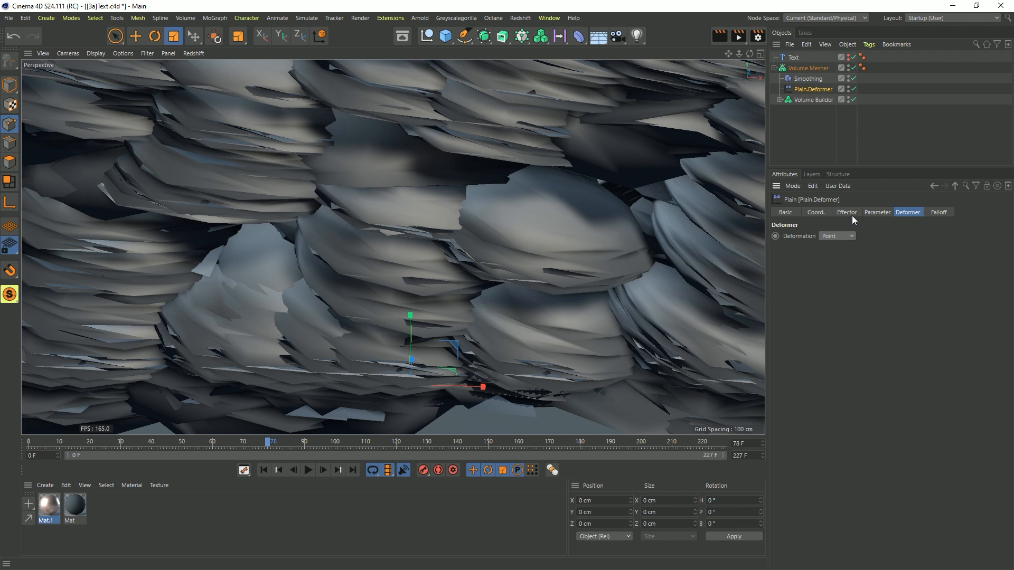
left_click(878, 213)
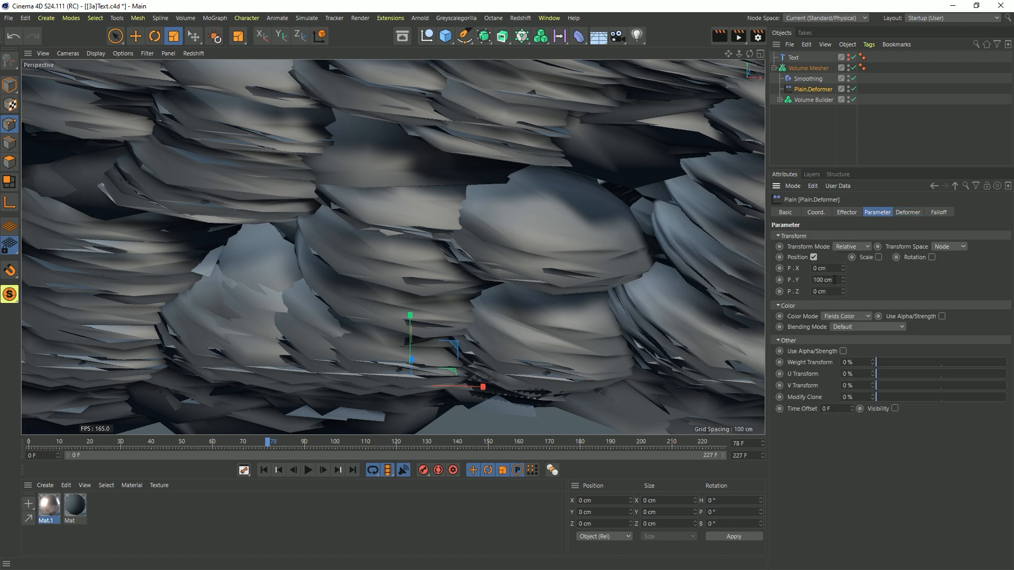
left_click(835, 280)
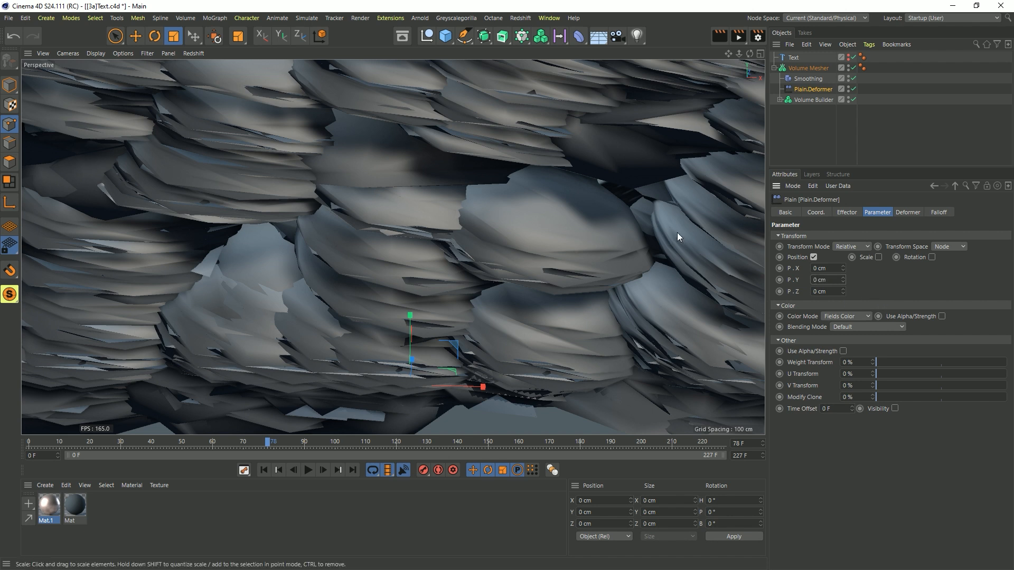
key("Return")
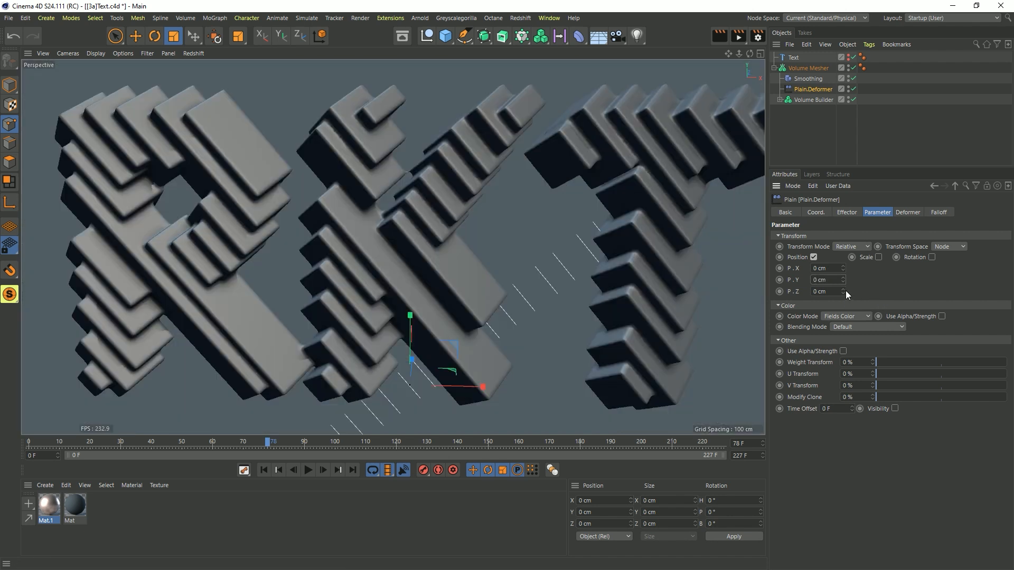
left_click(825, 291)
type("-2")
key("Return")
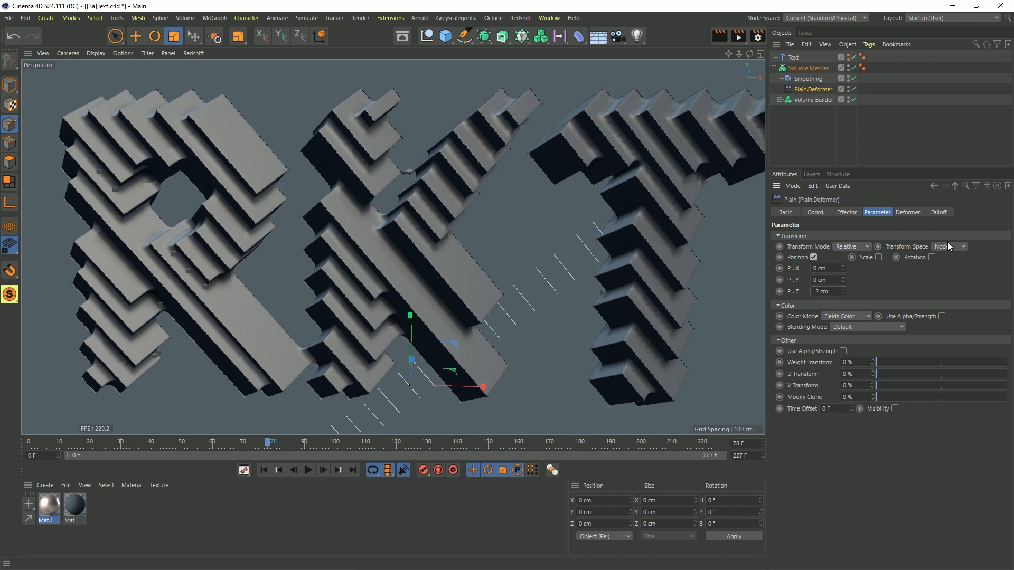
Step: Add a Random Field to Plain.Deformer's falloff
left_click(939, 214)
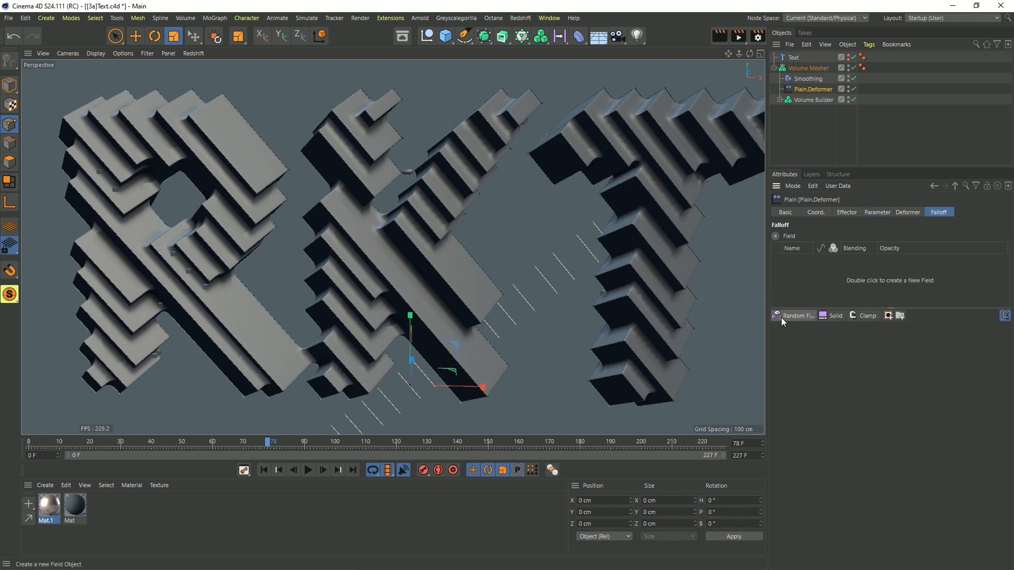
left_click(796, 314)
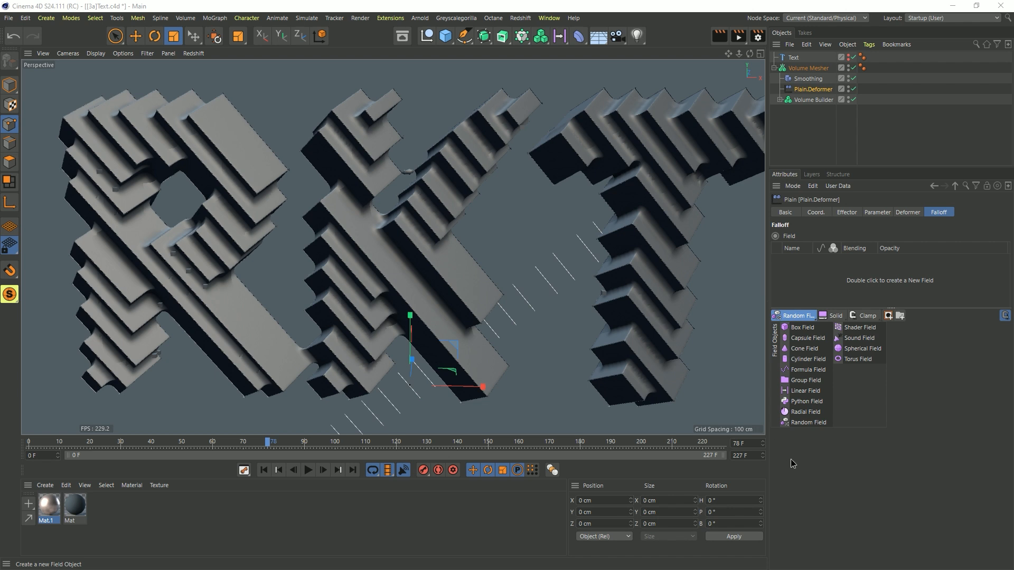
left_click(808, 423)
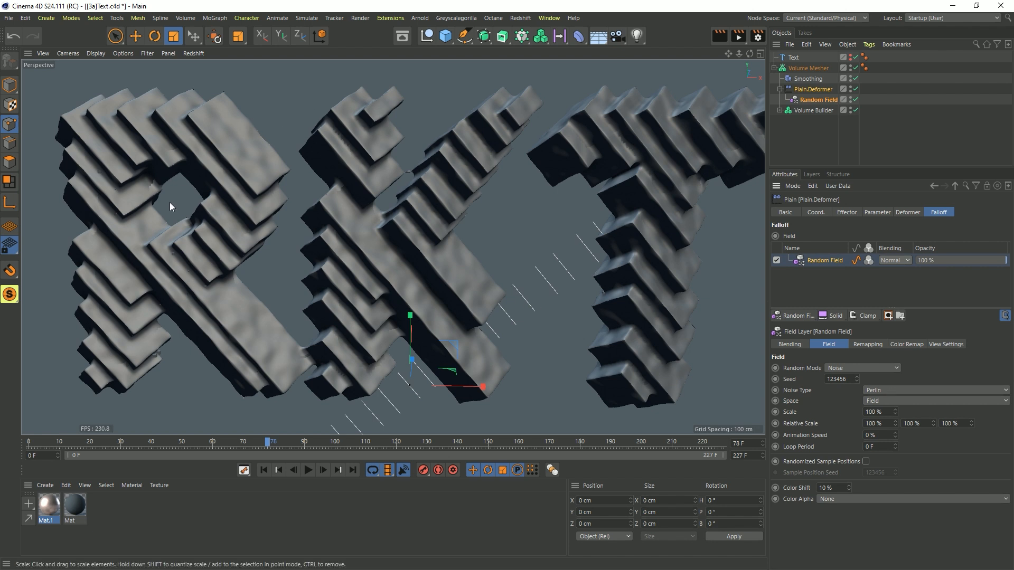
Step: Set the Random Field's noise type to Poxo and inspect the displaced letter surfaces up close
left_click(886, 390)
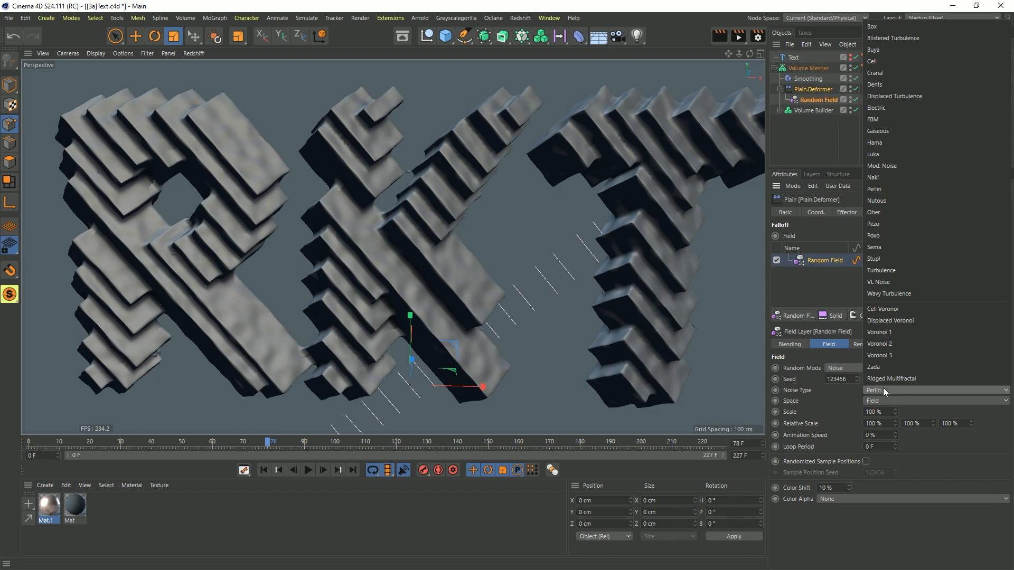
left_click(887, 236)
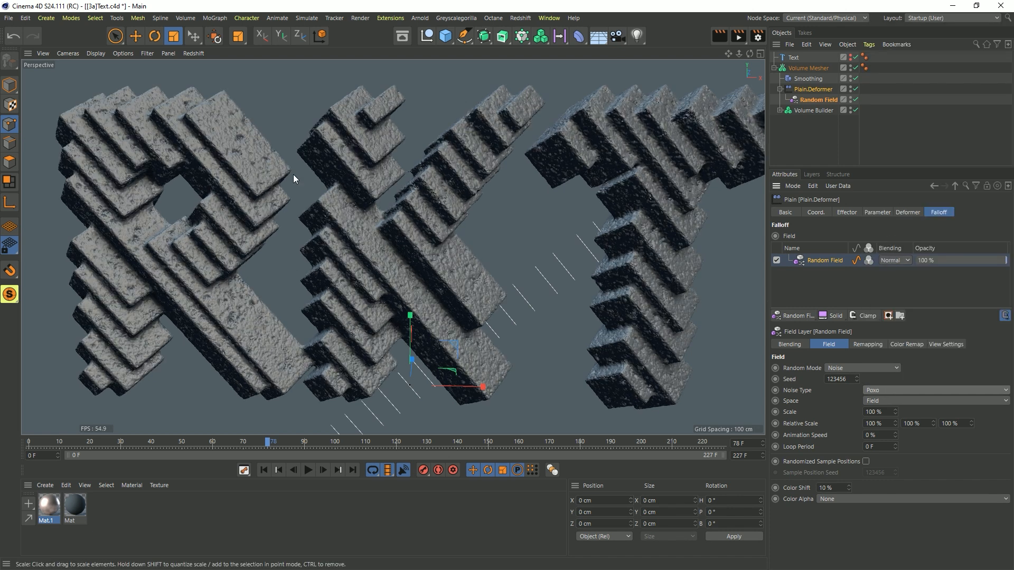
right_click_drag(227, 146, 360, 148, "alt")
left_click_drag(280, 156, 277, 164, "alt")
right_click_drag(344, 182, 311, 207, "alt")
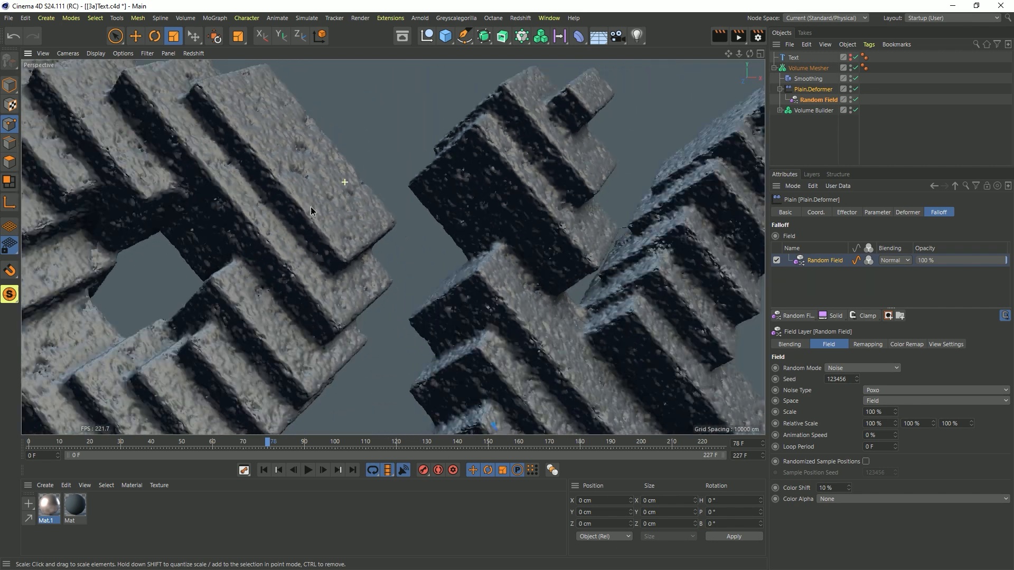
left_click_drag(310, 207, 440, 263, "alt")
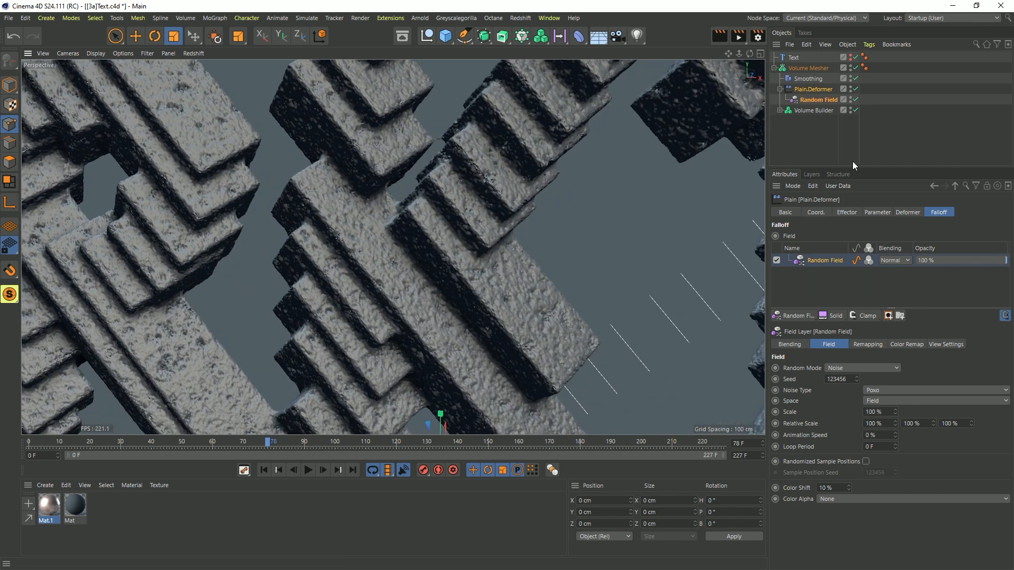
Step: Duplicate the Smoothing deformer to directly below Plain.Deformer and set the copy's iterations to 1
left_click(780, 88)
left_click_drag(808, 79, 811, 95)
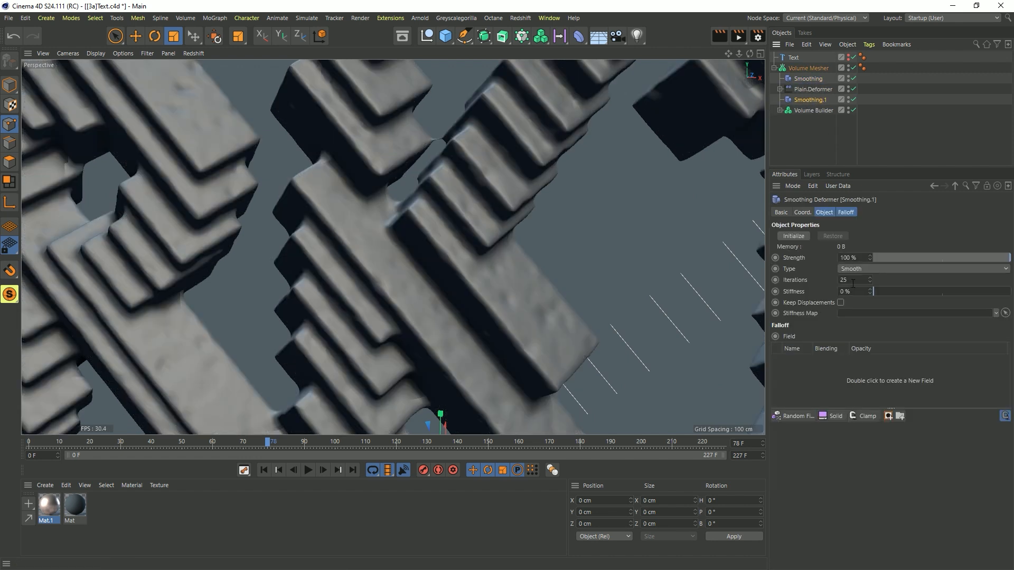
double_click(853, 282)
type("1")
key("Return")
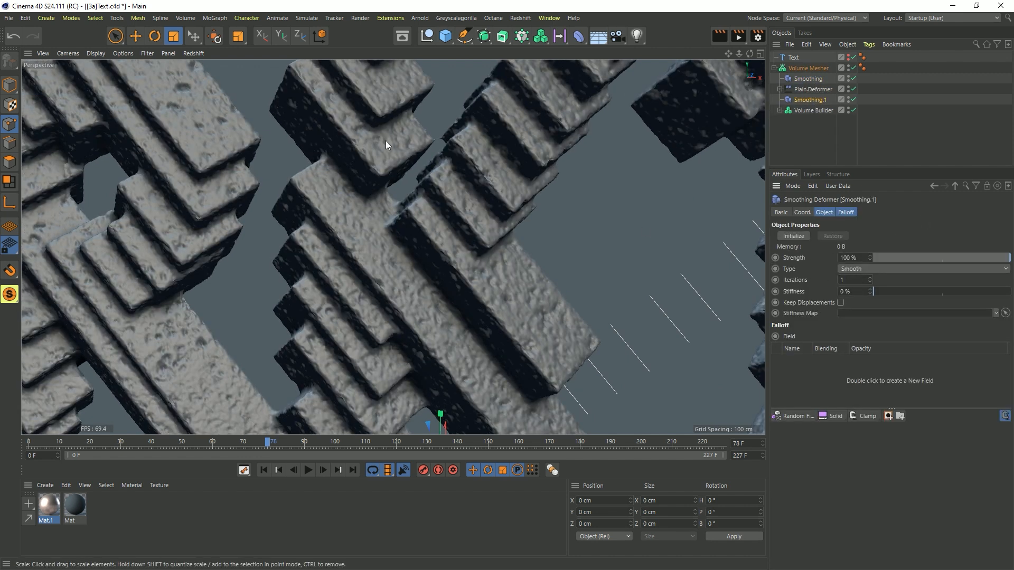
Step: Set the noise type of the Random Field under Plain.Deformer to Voronoi 3
scroll(317, 238, "down", 6)
middle_click_drag(328, 267, 391, 242, "alt")
mouse_move(391, 246)
left_mouse_down("alt")
mouse_move(553, 273)
mouse_move(400, 254)
left_mouse_up("alt")
middle_click_drag(388, 236, 389, 254, "alt")
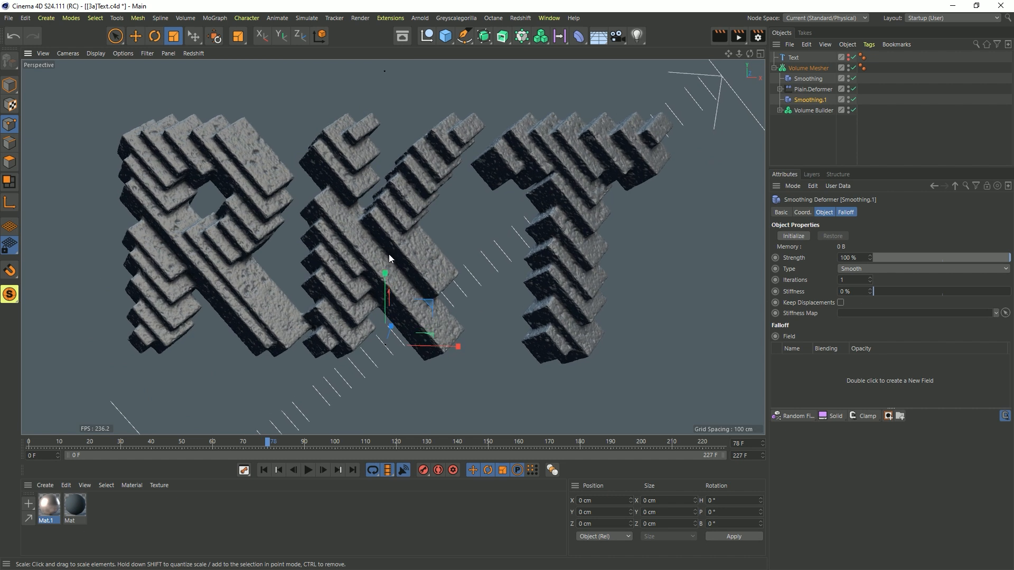
scroll(389, 254, "up", 1)
left_click(816, 88)
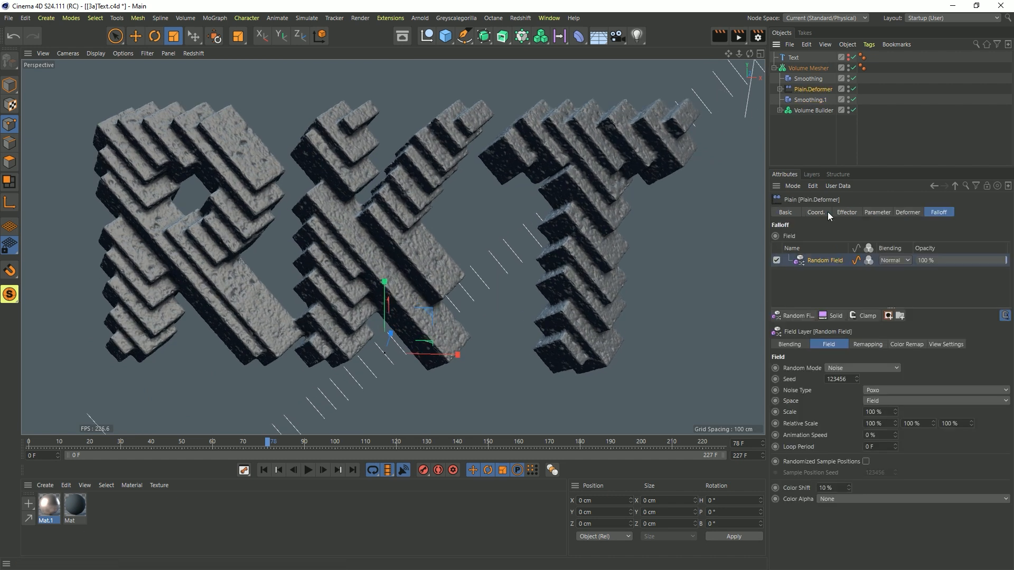
left_click(780, 89)
left_click(809, 100)
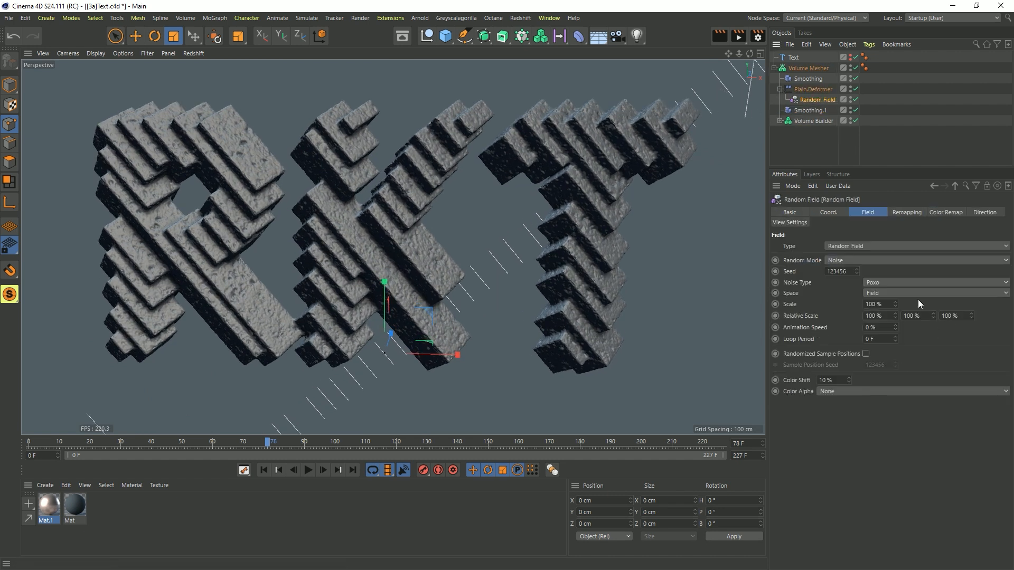
left_click(887, 282)
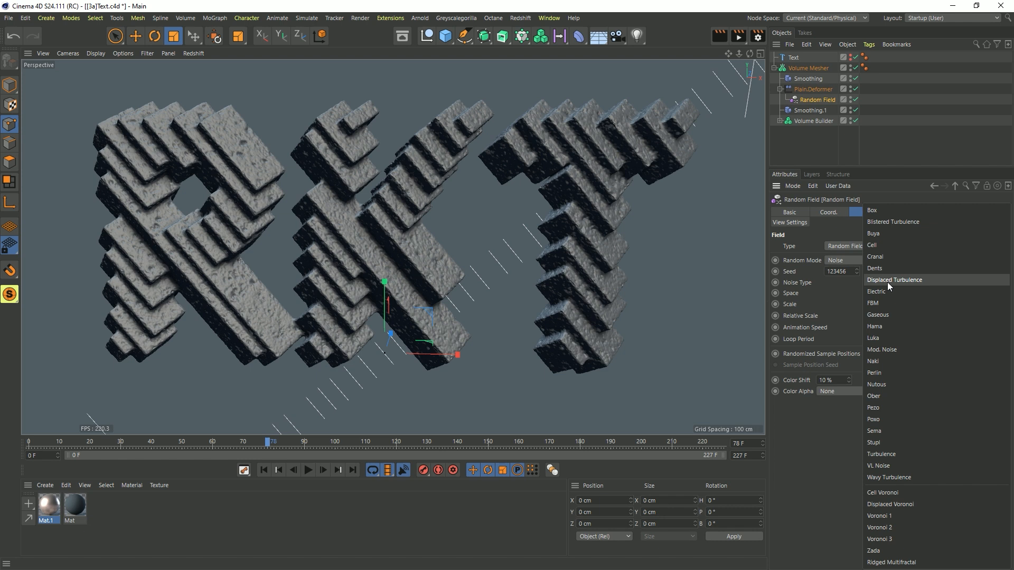
left_click(901, 537)
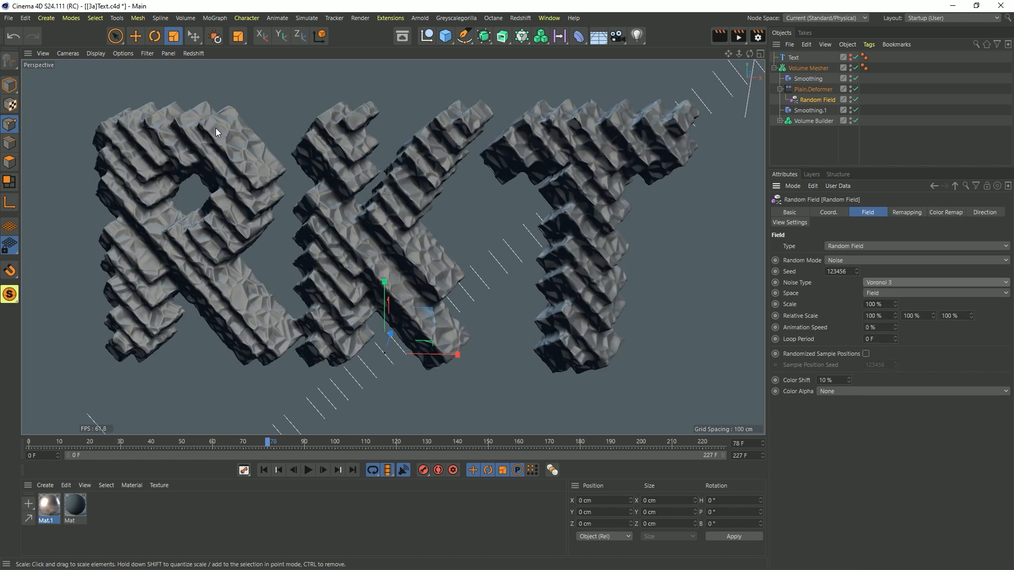
Step: Set the iterations of the second Smoothing deformer, below Plain.Deformer, to 5
left_click_drag(354, 232, 255, 175, "alt")
scroll(255, 175, "up", 1)
left_click(813, 110)
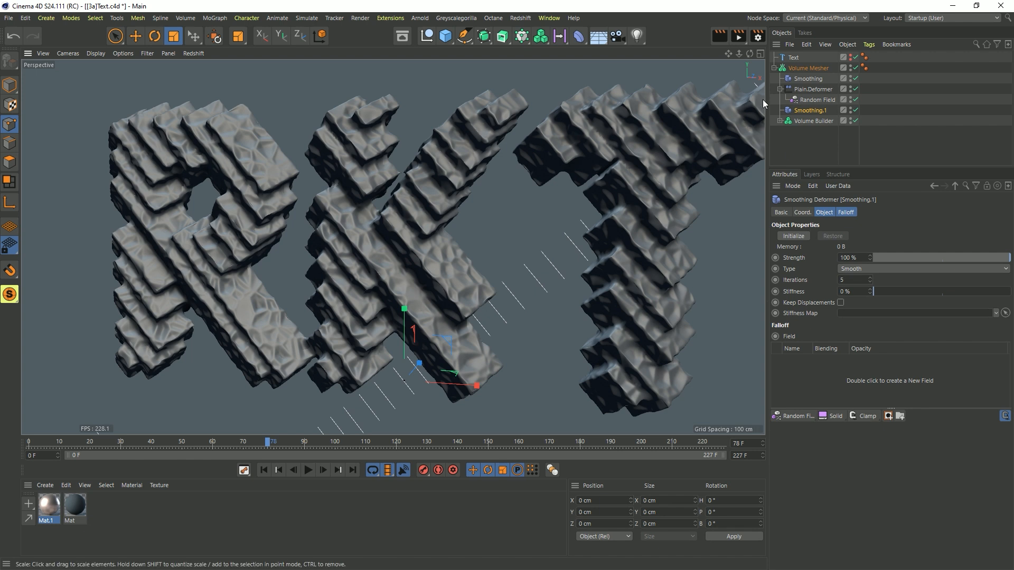
Step: Try 123 as the Text object's string, inspect the regenerated shape, and restore the text to RKT
left_click(793, 57)
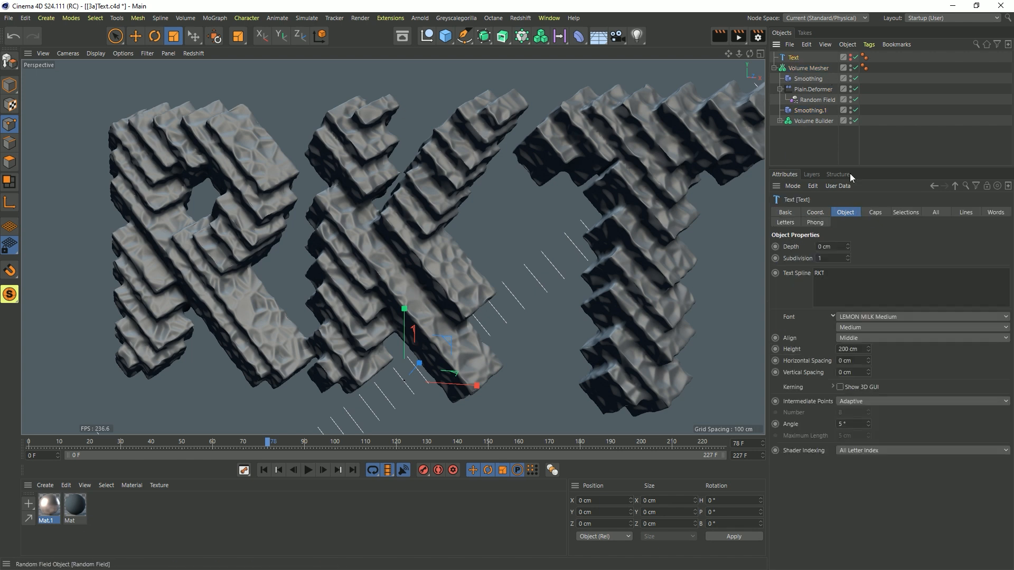
left_click_drag(875, 282, 661, 255)
type("123")
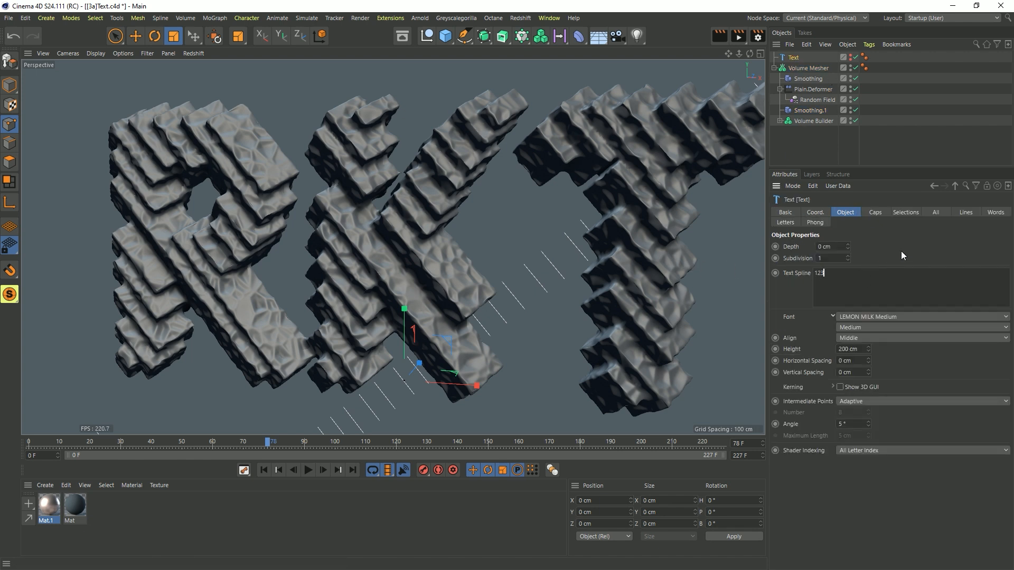
left_click(901, 252)
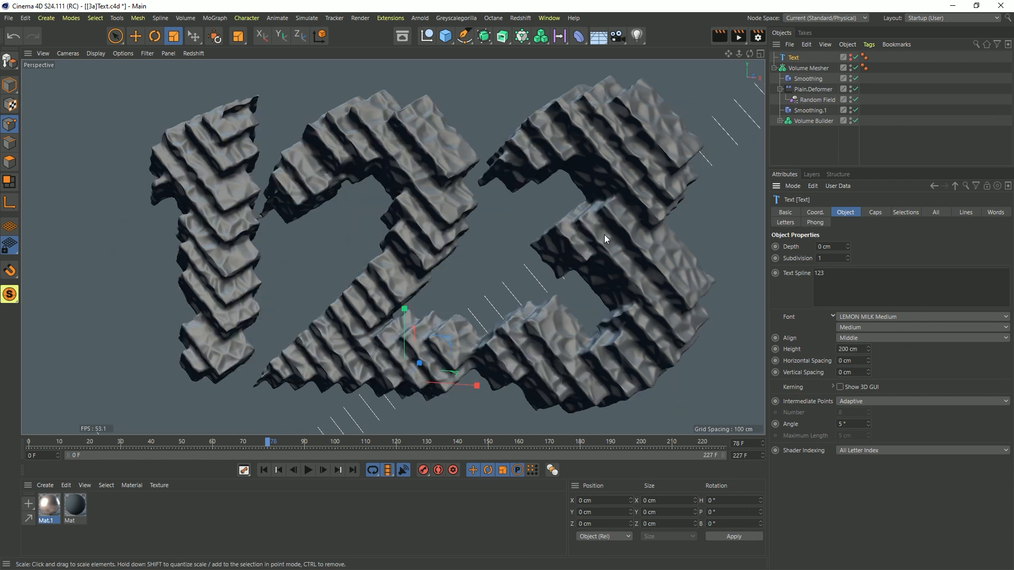
left_click_drag(369, 212, 410, 219, "alt")
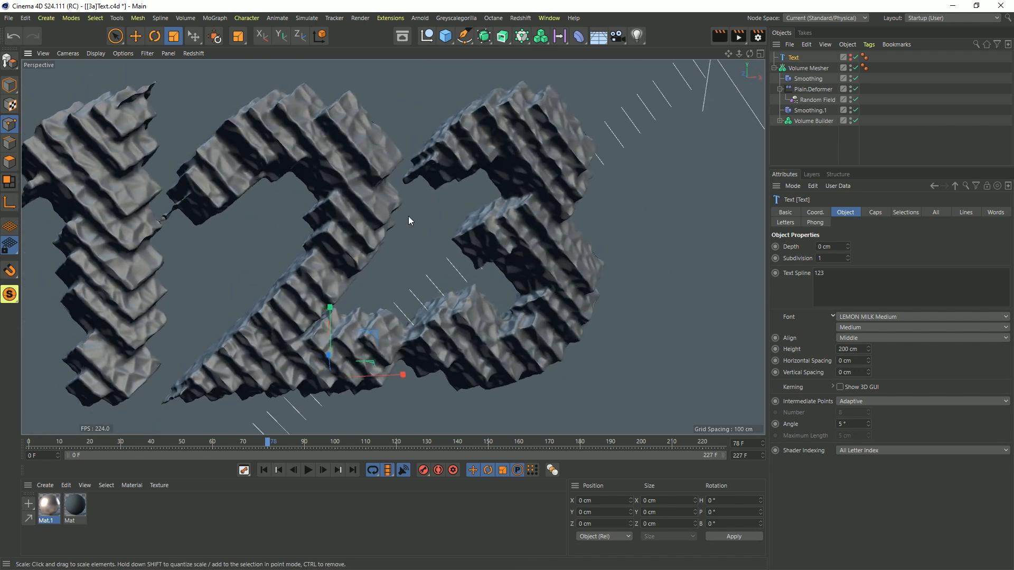
left_click_drag(315, 190, 351, 198, "alt")
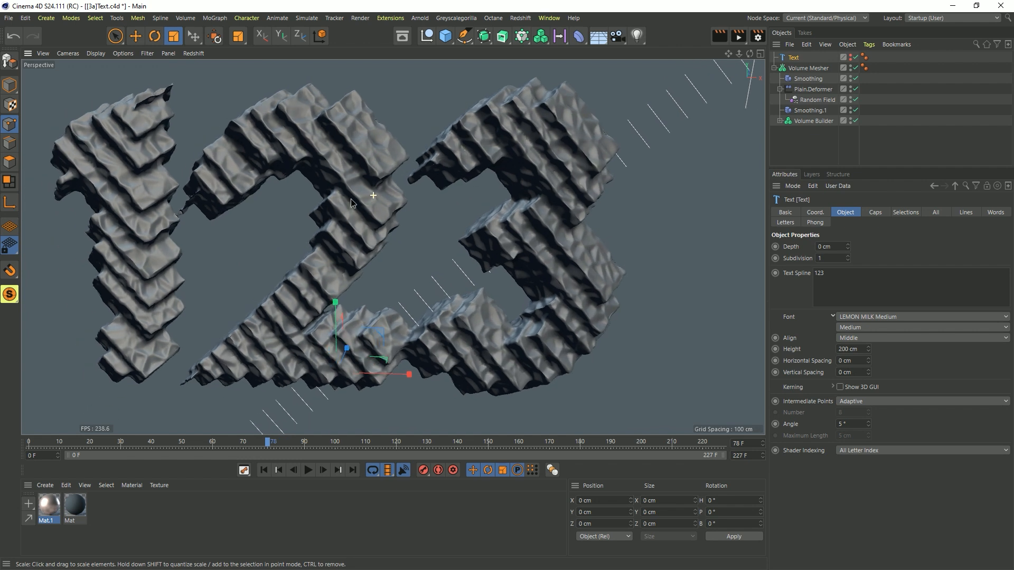
double_click(819, 272)
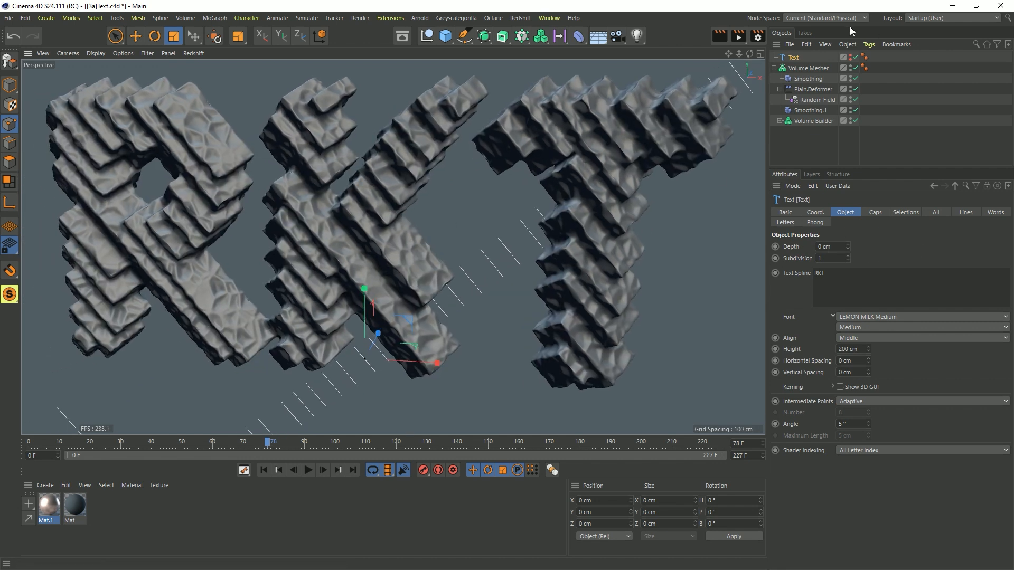
Step: Delete the Volume Mesher with its whole hierarchy and make the flat RKT Text object visible again
left_click(779, 121)
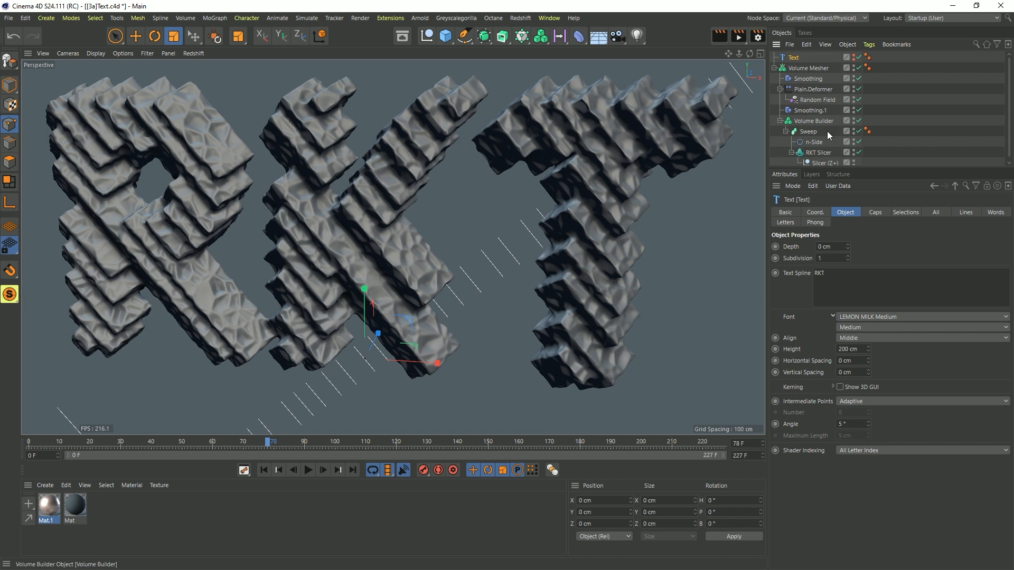
left_click(804, 67)
key("Delete")
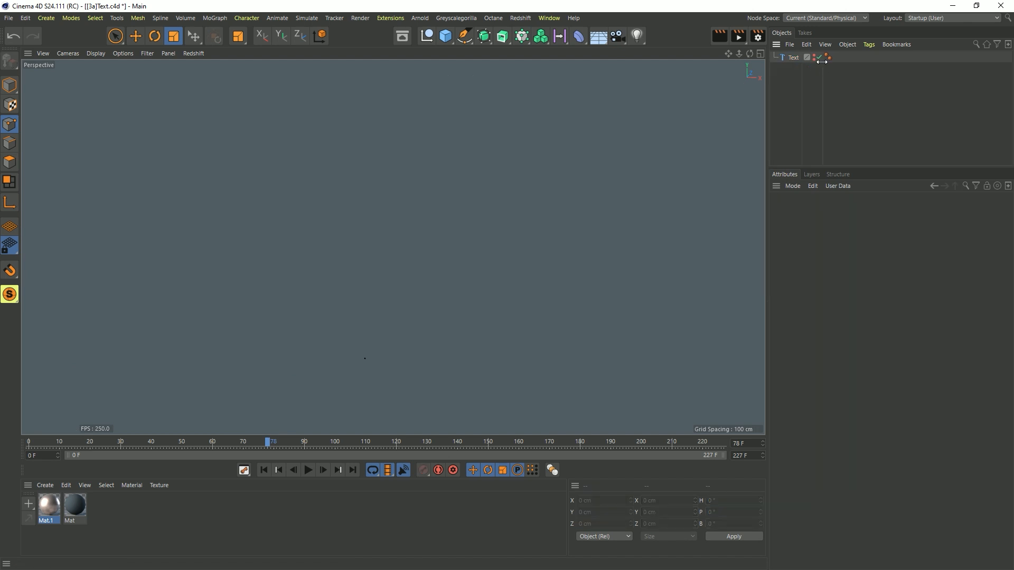
left_click(794, 58)
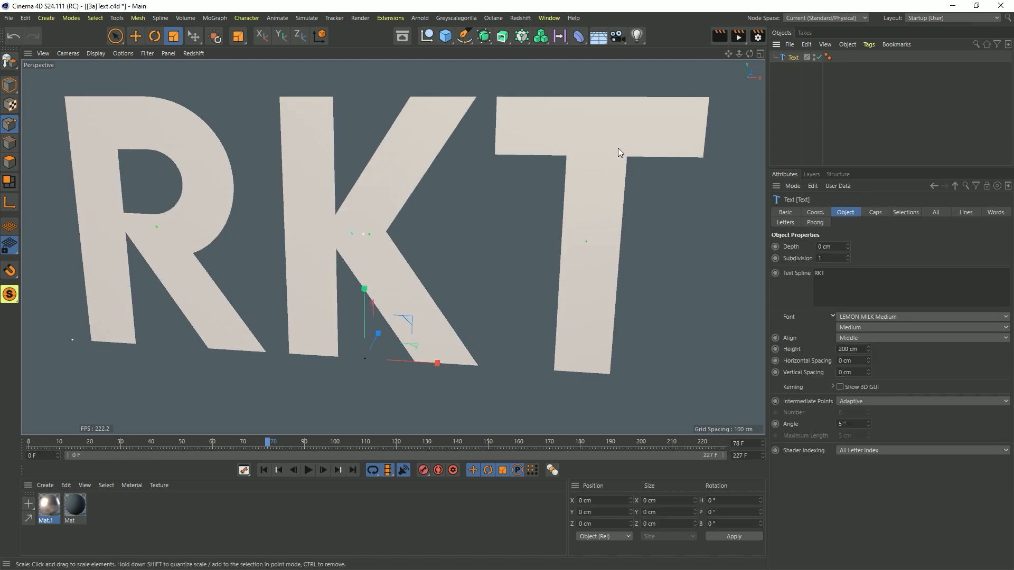
left_click_drag(618, 151, 751, 331, "alt")
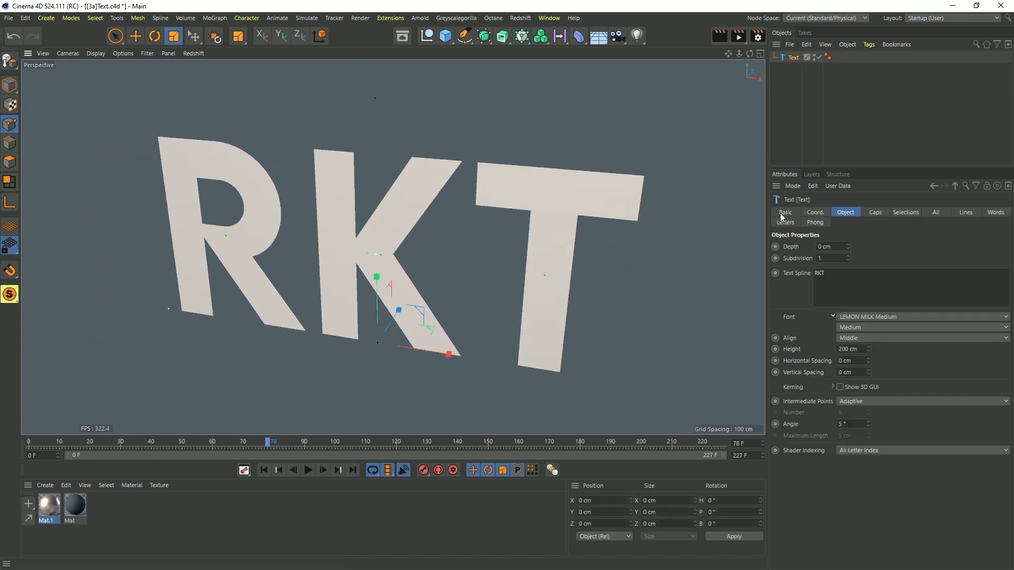
Step: Set the RKT Text object's depth to 50 cm
left_click(832, 246)
type("50")
key("Return")
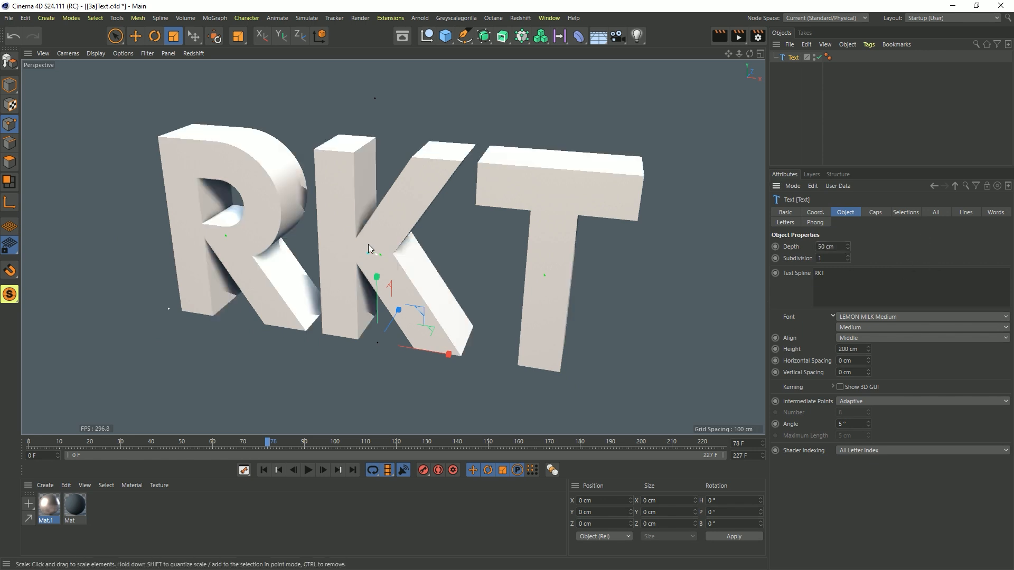
mouse_move(368, 248)
left_mouse_down("alt")
mouse_move(480, 219)
mouse_move(378, 233)
left_mouse_up("alt")
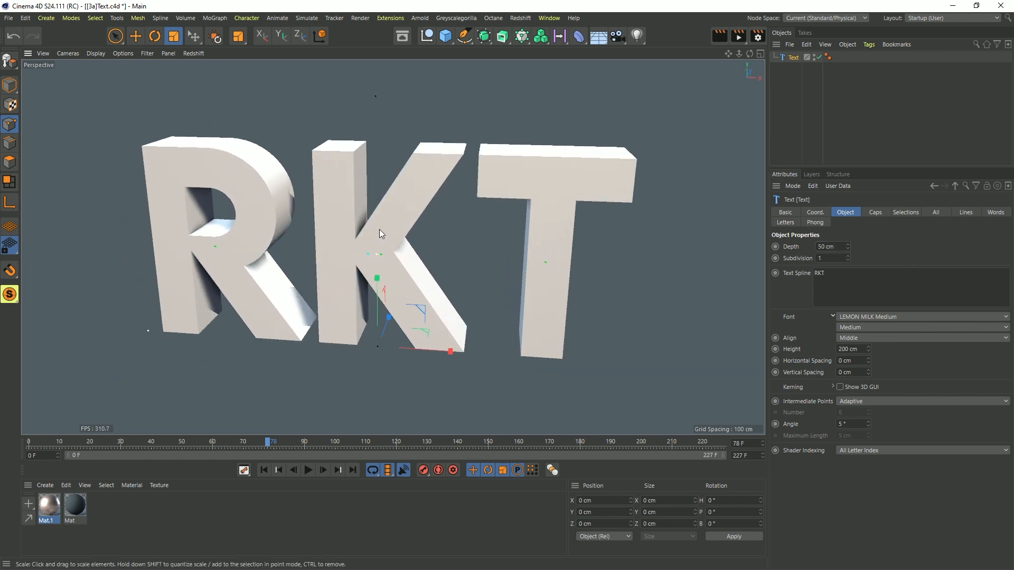
Step: Add an RKT Slicer to the scene and place it below the Text object in the hierarchy
left_click(390, 18)
left_click(409, 290)
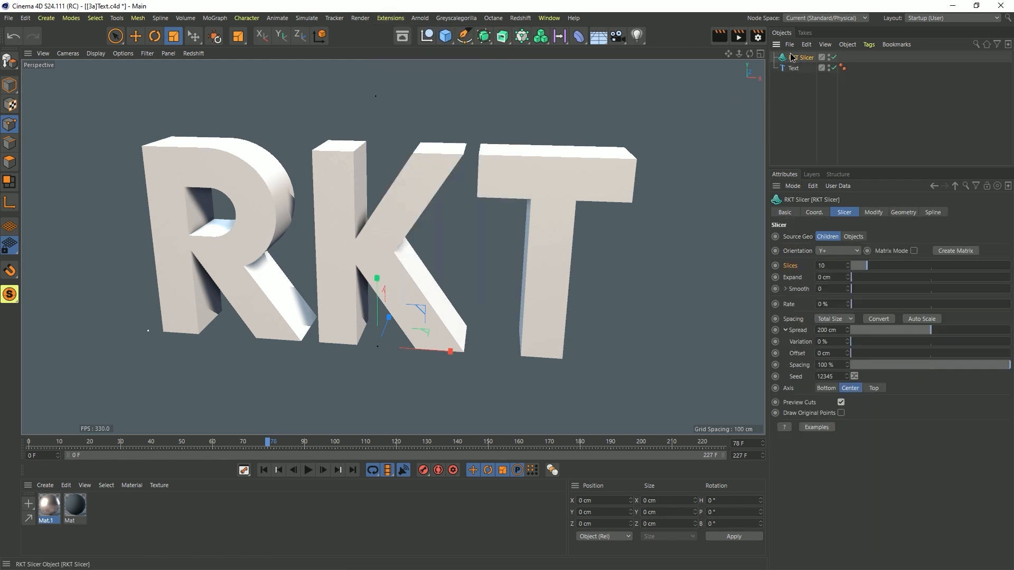
left_click_drag(795, 89, 797, 94)
Step: Set the slicer's Source Geo to Objects, link the Text object as its source, and hide the original geometry
left_click(854, 237)
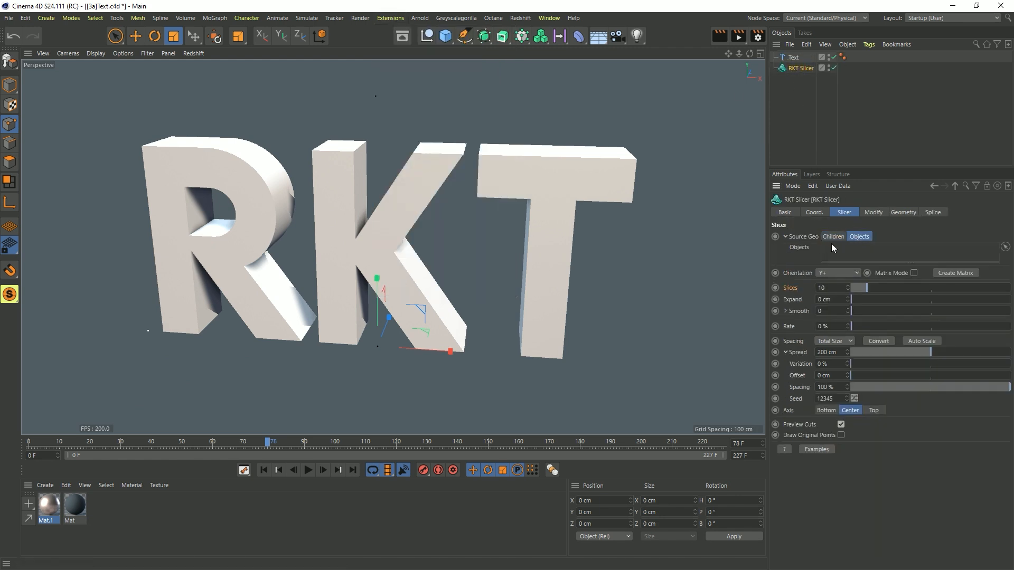
left_click_drag(794, 57, 843, 255)
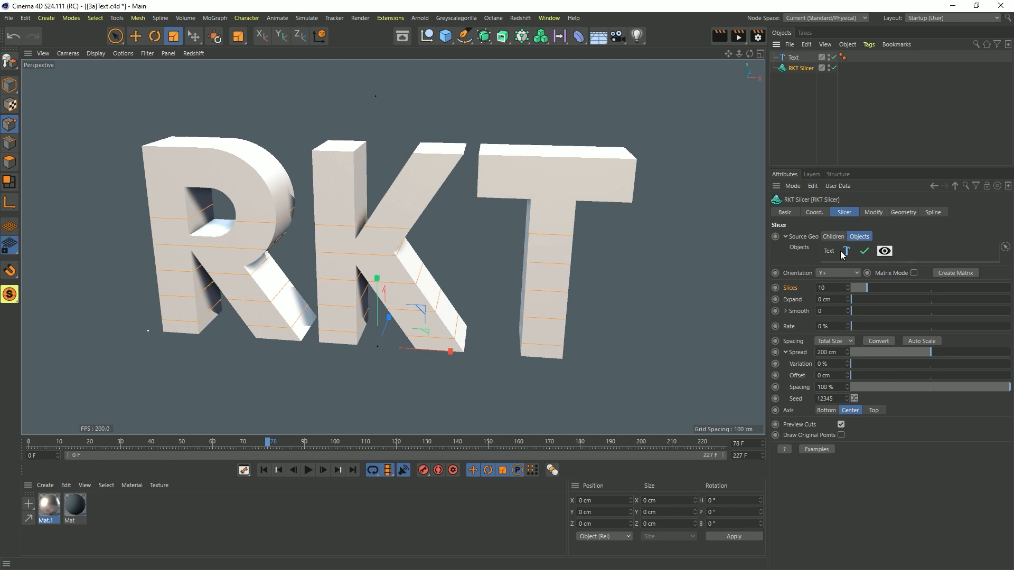
left_click(885, 251)
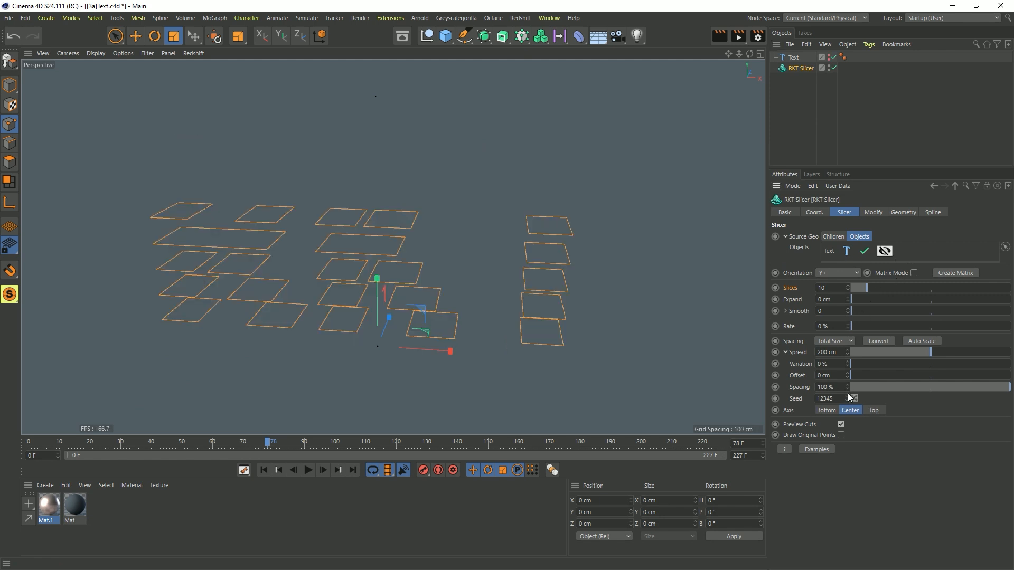
Step: Auto-scale the slicer's spread to the text using an Object (Z+) orientation with a linked null, and set Slices to 24
left_click(930, 341)
left_click_drag(384, 210, 490, 142, "alt")
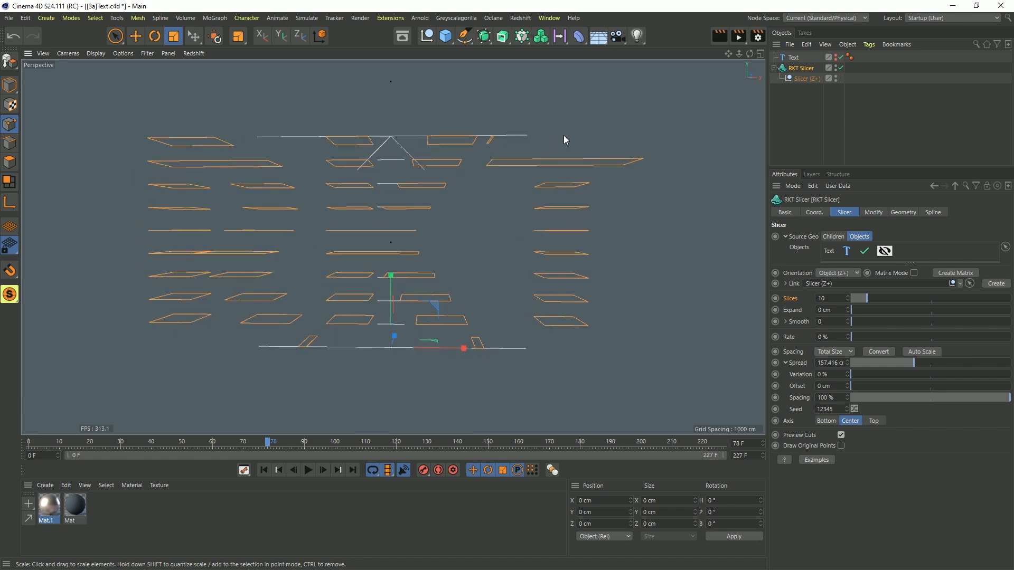
left_click_drag(563, 136, 533, 269, "alt")
left_click_drag(867, 297, 889, 298)
left_click_drag(448, 202, 432, 192, "alt")
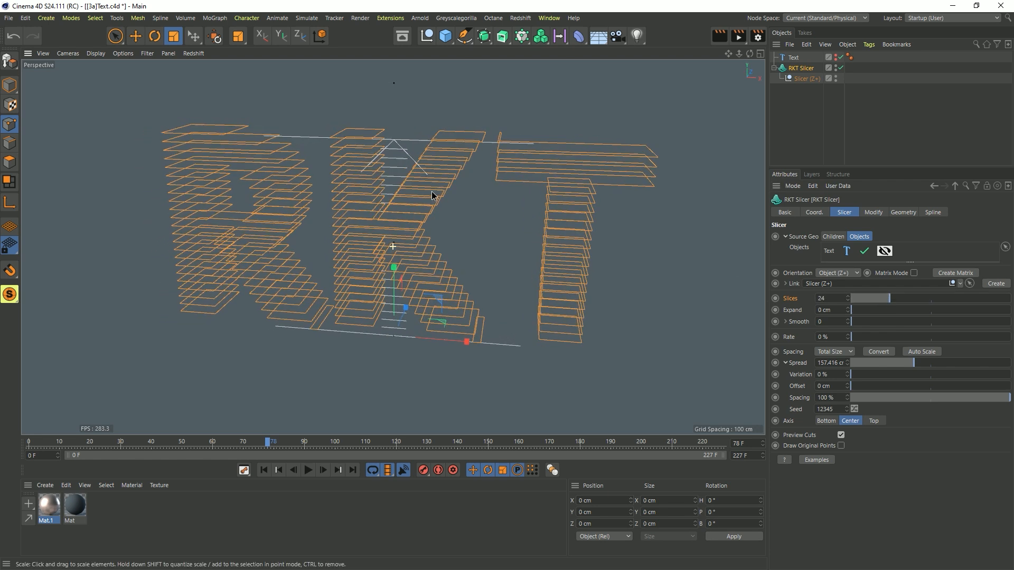
Step: Try rotating the Slicer (Z+) null to tilt the slices, and undo the rotation
left_click(794, 77)
key("r")
left_click_drag(419, 207, 397, 218)
key("ctrl+z")
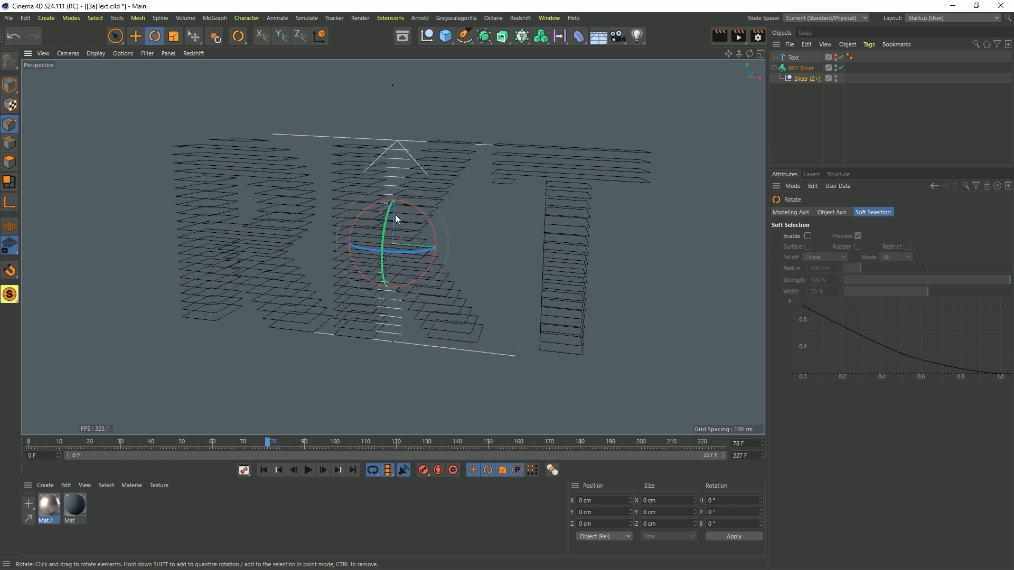
Step: Set the RKT Slicer's geometry type to Flat and inspect the filled slices
left_click(801, 69)
left_click(902, 212)
left_click(861, 237)
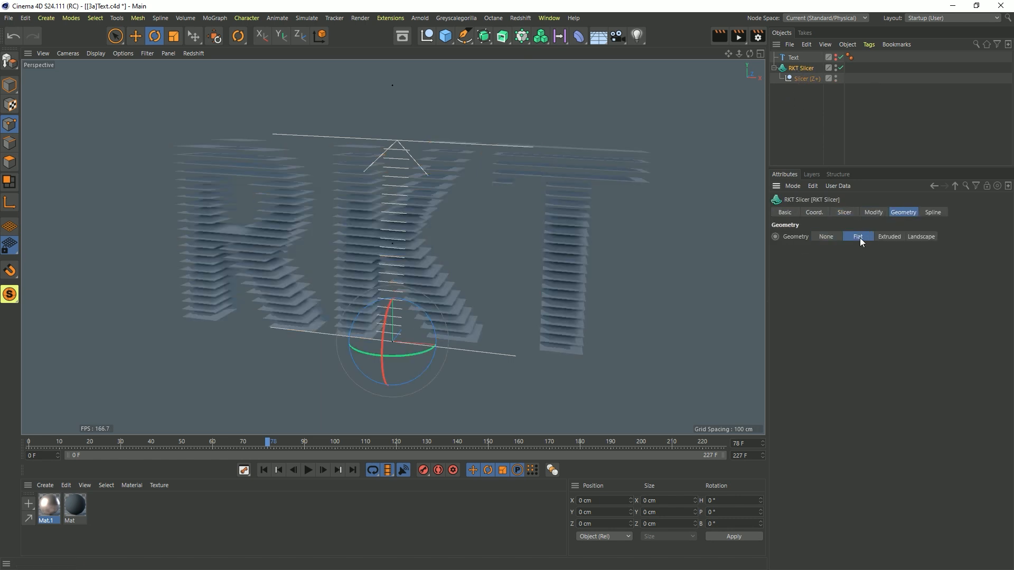
left_click_drag(403, 229, 402, 261, "alt")
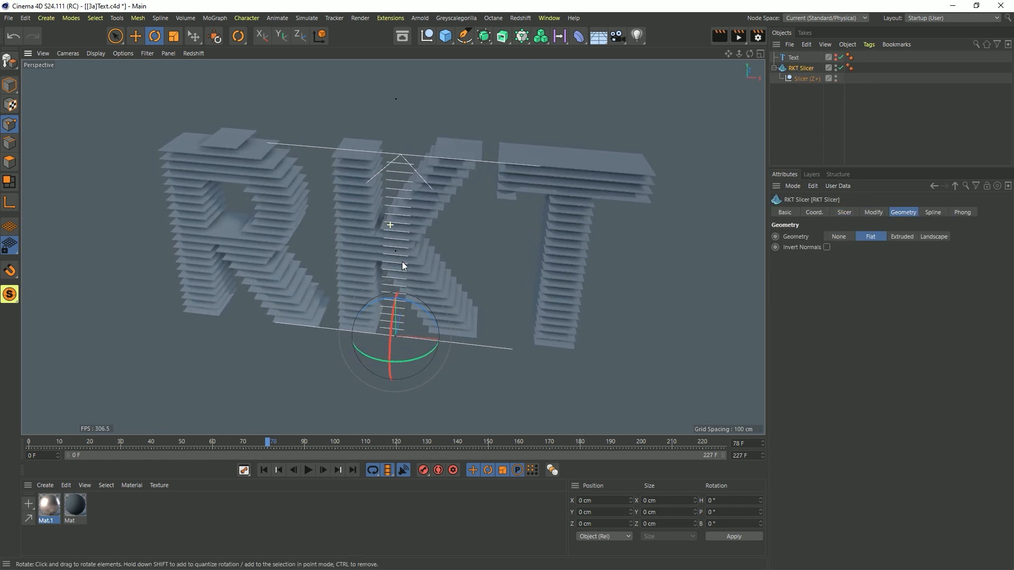
Step: Set the slicer's geometry type to Extruded with a thickness of 5.4 cm
left_click(901, 237)
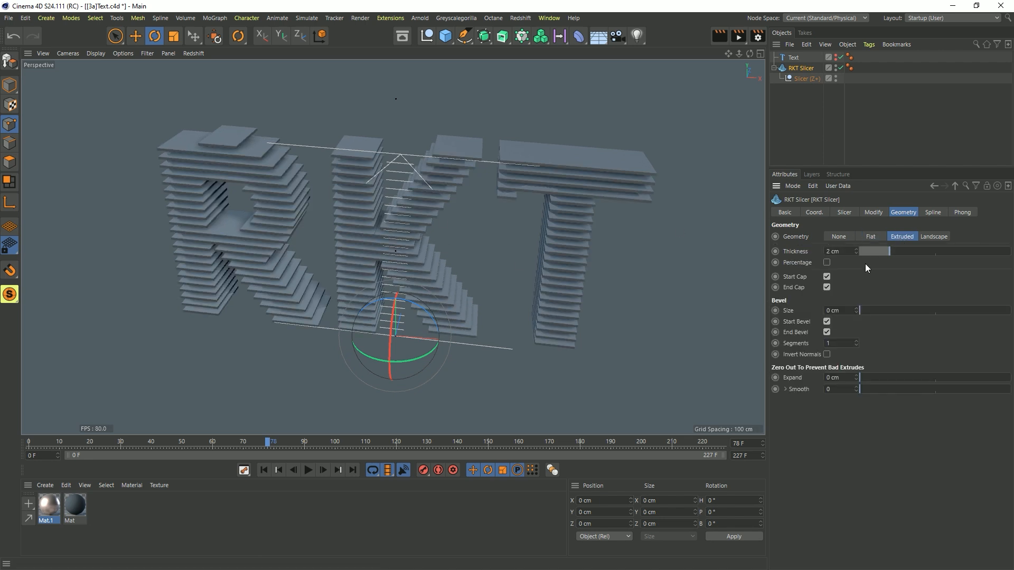
left_click_drag(885, 252, 945, 259)
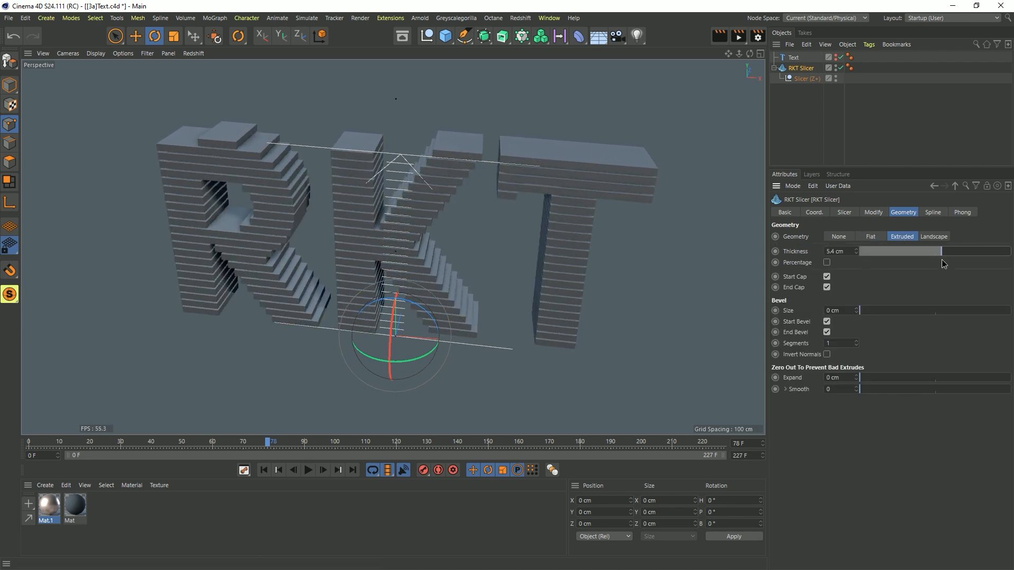
left_click_drag(412, 221, 405, 206, "alt")
scroll(405, 206, "up", 2)
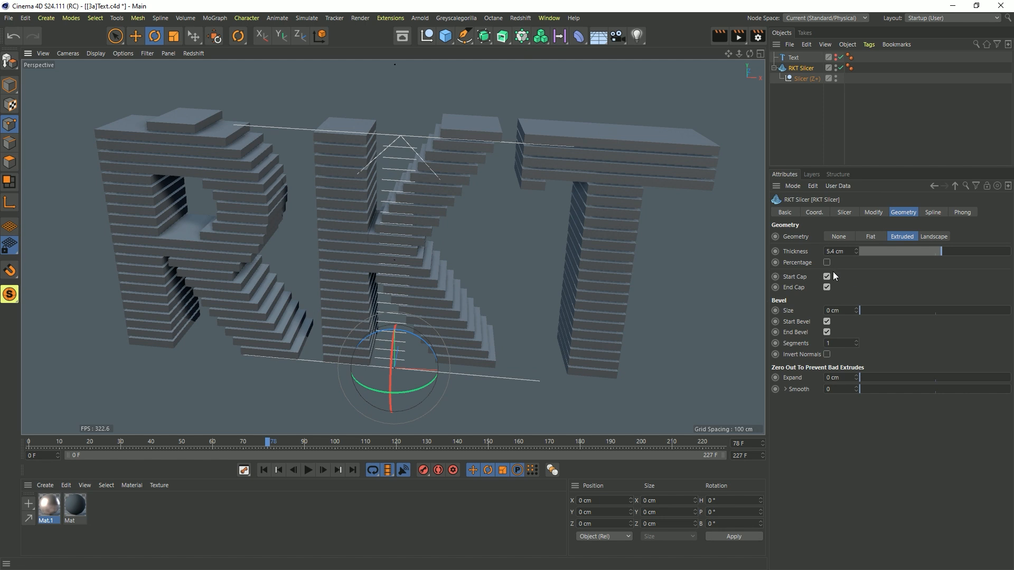
Step: Bevel the extruded slices with a size of 1.6 cm and 3 segments
left_click_drag(865, 309, 886, 316)
mouse_move(406, 215)
left_mouse_down("alt")
mouse_move(491, 166)
mouse_move(530, 185)
mouse_move(404, 201)
left_mouse_up("alt")
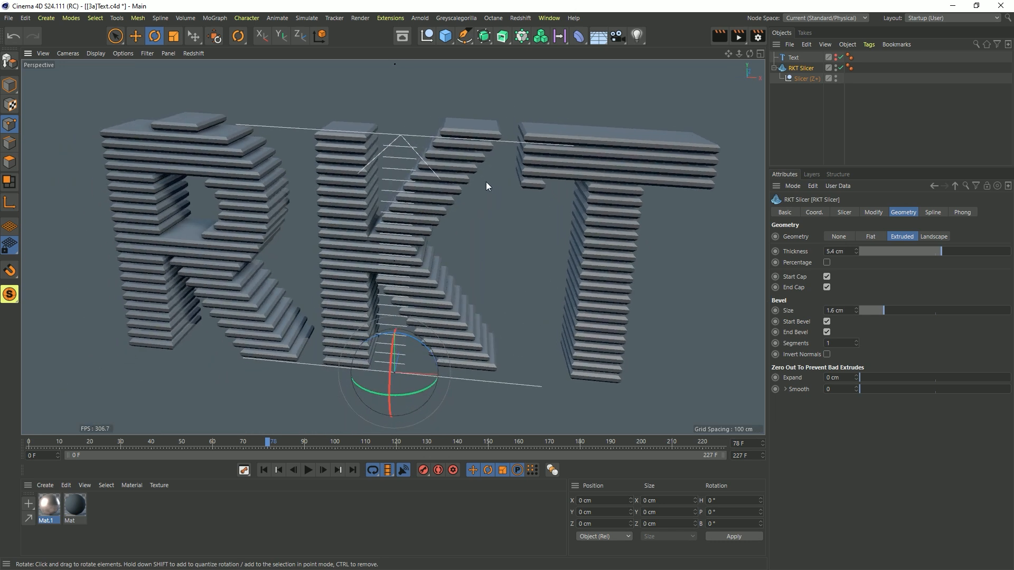
left_click_drag(486, 182, 458, 154, "alt")
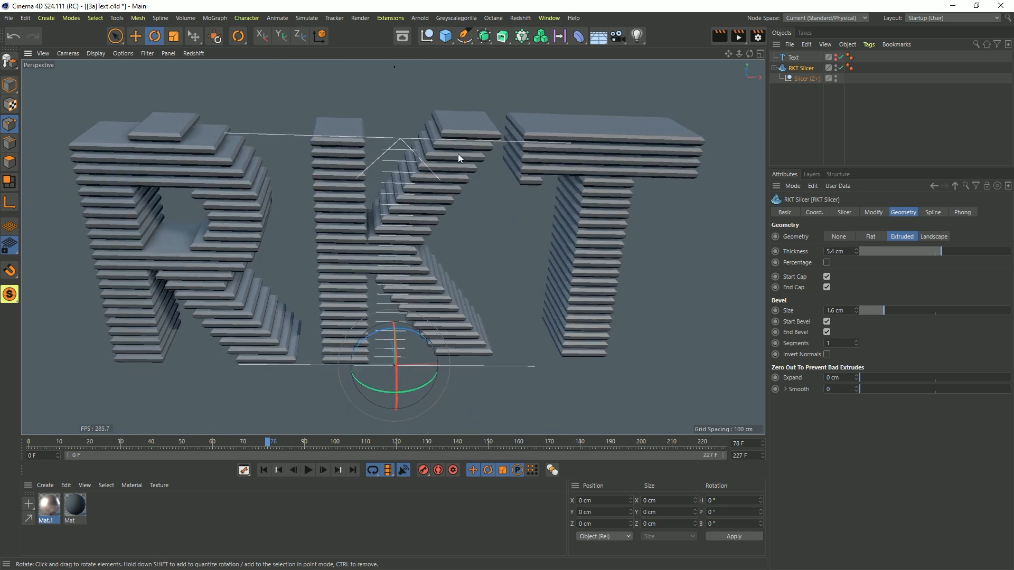
left_click_drag(519, 217, 504, 215, "alt")
left_click(857, 341)
left_click(858, 341)
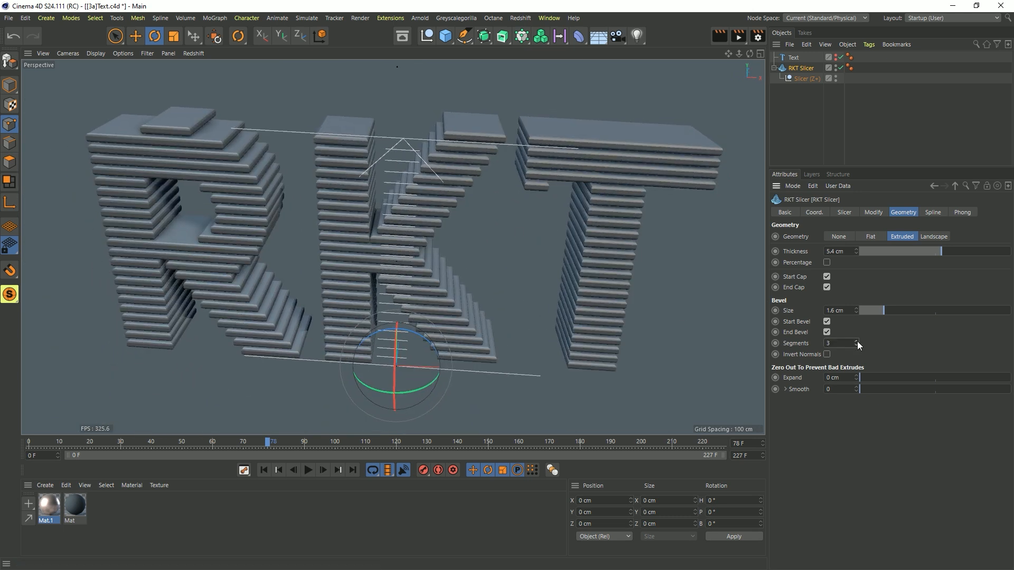
Step: Switch the extrusion to Percentage mode with 90 % thickness, 100 % bevel size and 6 bevel segments
left_click(827, 262)
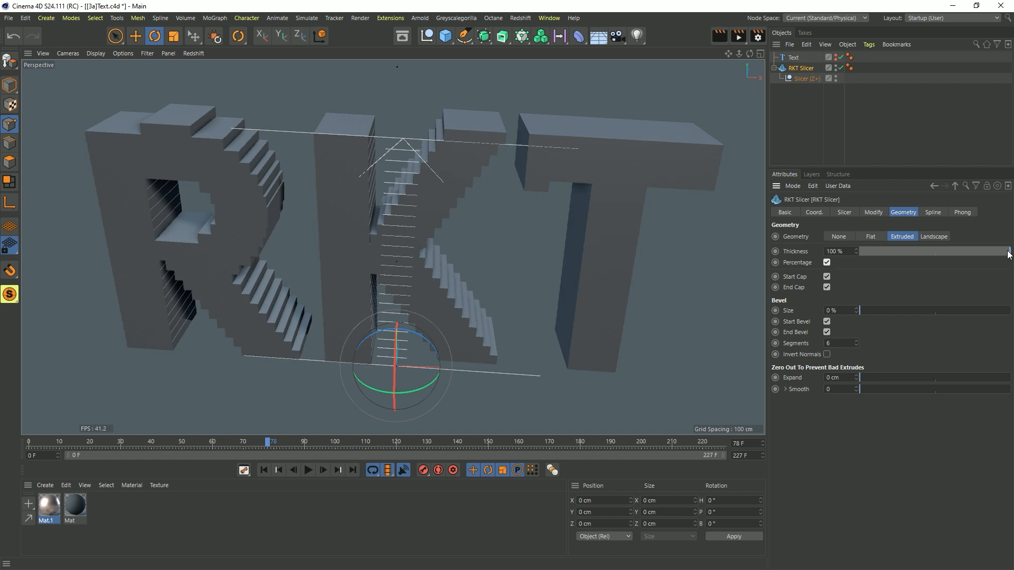
left_click_drag(1009, 254, 998, 256)
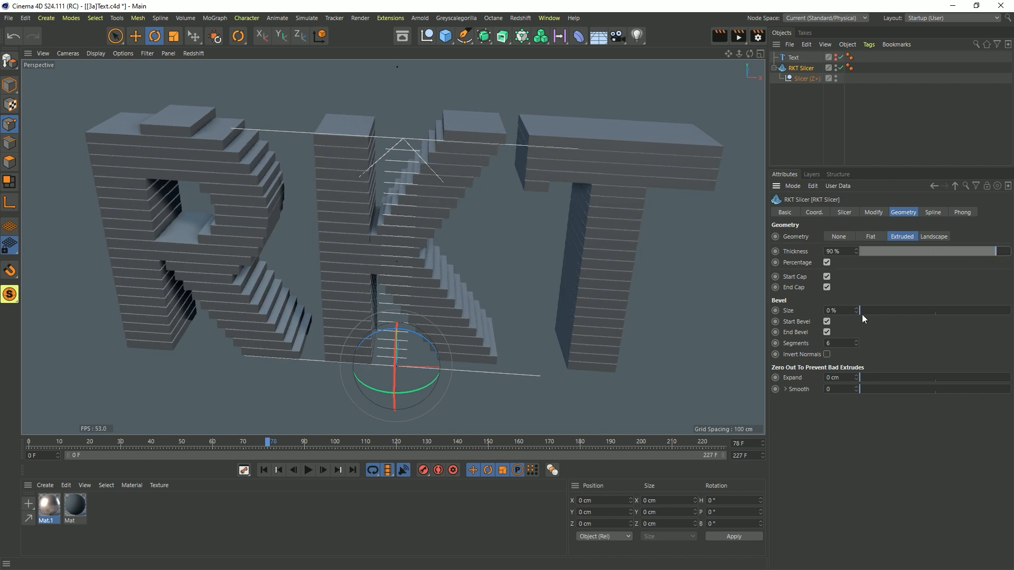
left_click_drag(863, 316, 1009, 311)
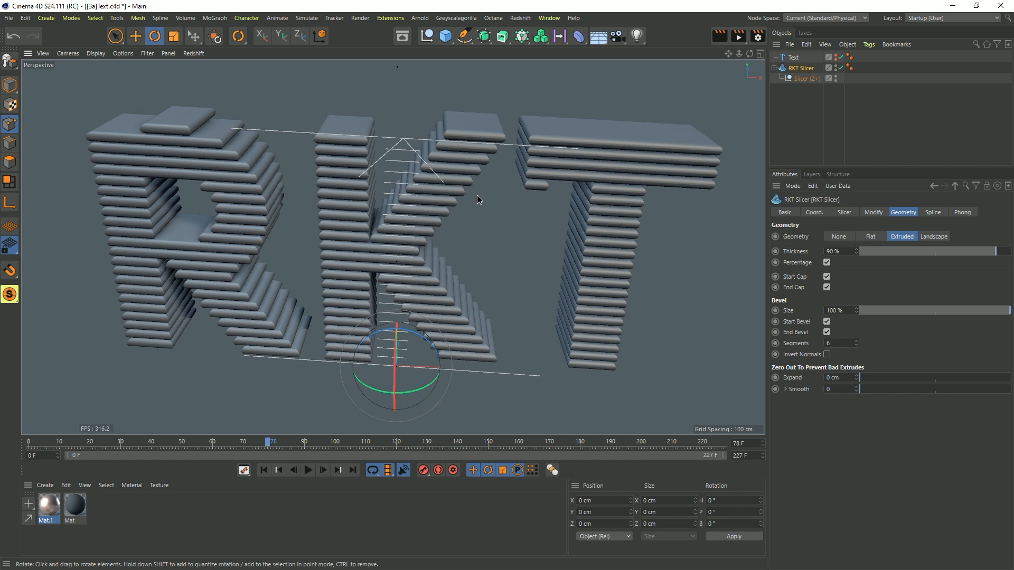
mouse_move(477, 196)
left_mouse_down("alt")
mouse_move(459, 151)
mouse_move(465, 185)
left_mouse_up("alt")
Step: Reduce the slices' bevel size to 55 % while checking the edges up close
scroll(464, 185, "up", 3)
left_click_drag(1010, 313, 994, 315)
scroll(508, 183, "down", 3)
mouse_move(499, 204)
left_mouse_down("alt")
mouse_move(439, 210)
mouse_move(501, 207)
left_mouse_up("alt")
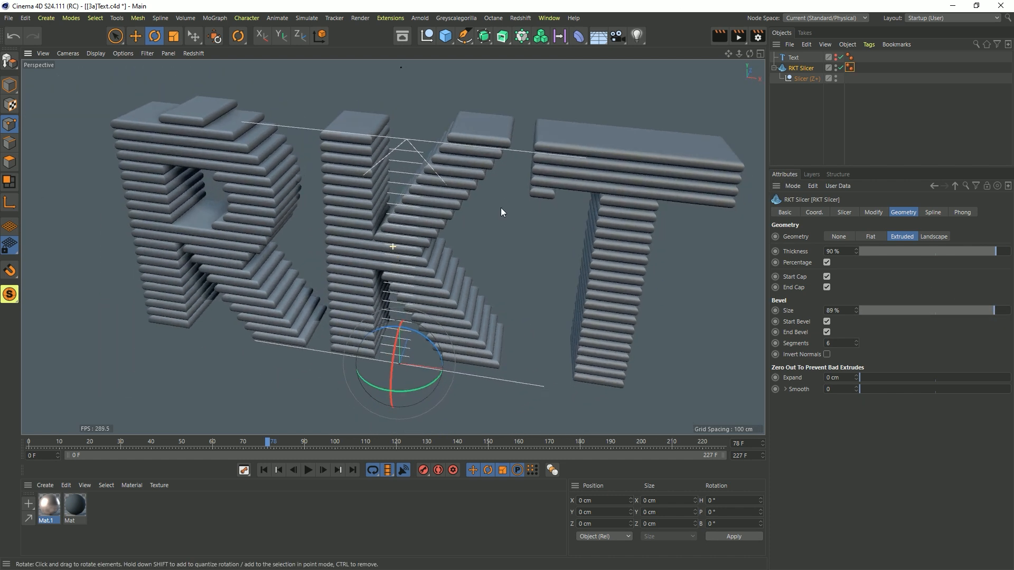
scroll(501, 208, "up", 5)
left_click_drag(968, 313, 943, 311)
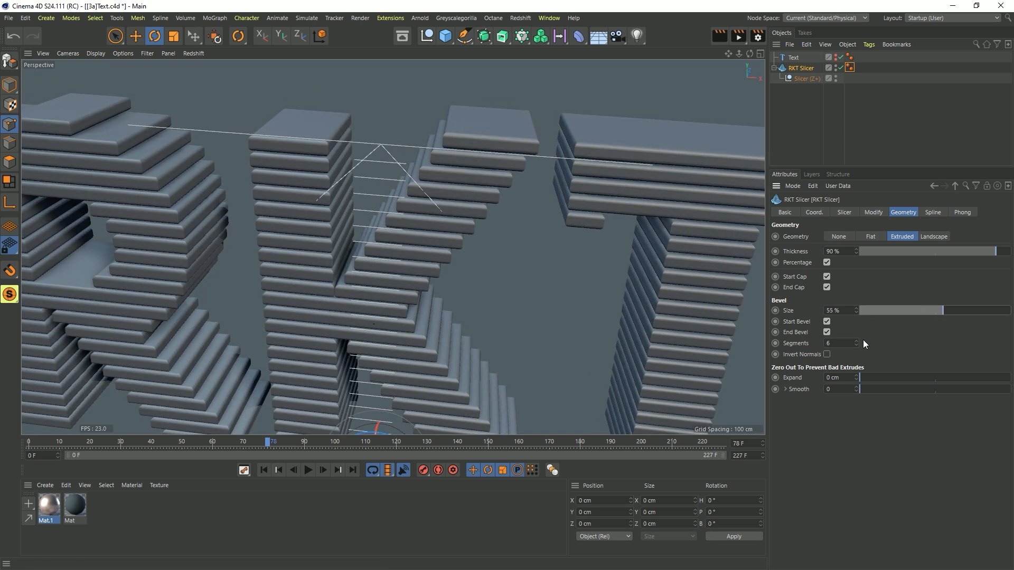
Step: Turn off End Bevel, inspect the slice edges, and turn it back on
left_click(826, 332)
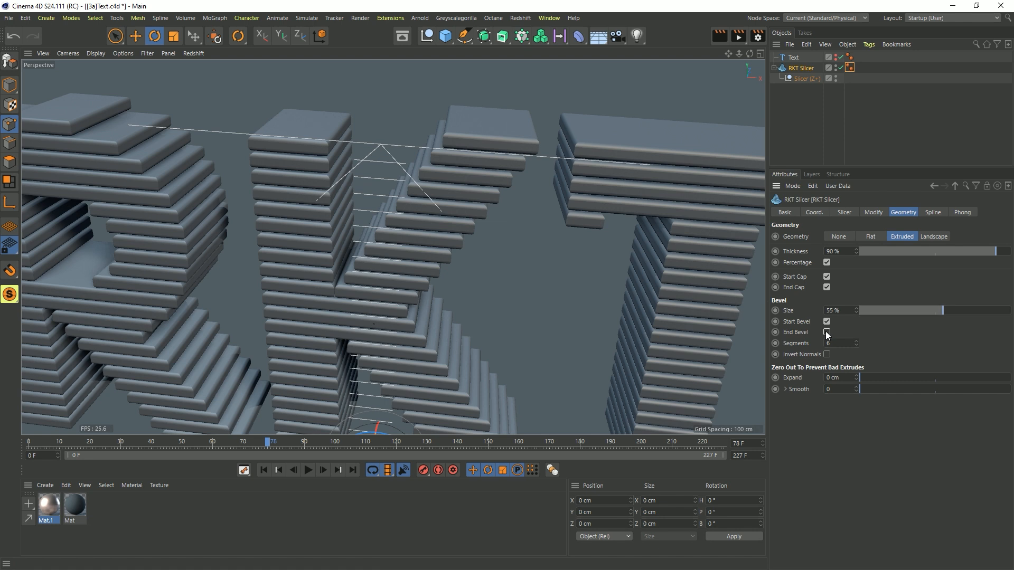
mouse_move(500, 151)
left_mouse_down("alt")
mouse_move(506, 132)
mouse_move(507, 147)
left_mouse_up("alt")
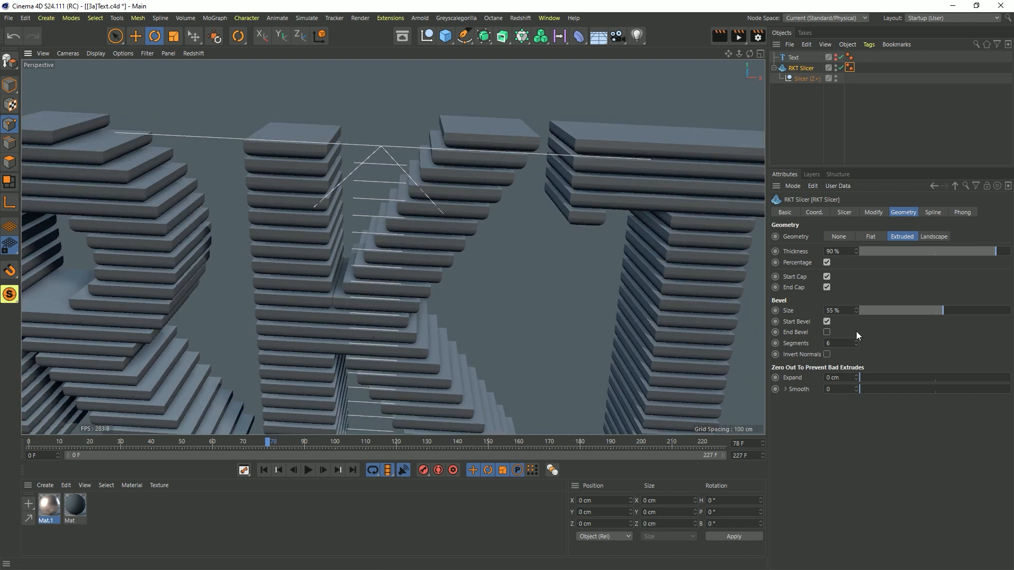
left_click(827, 332)
Step: Turn off Start Bevel and set the bevel size to 100 %
left_click(826, 321)
left_click_drag(931, 311, 1009, 310)
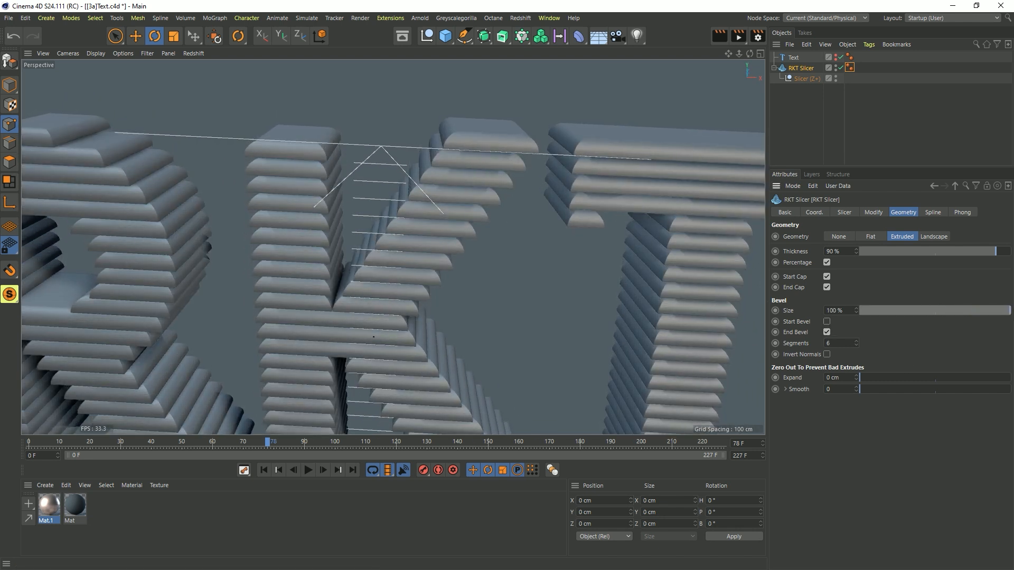
left_click_drag(471, 190, 451, 177, "alt")
right_click_drag(451, 177, 423, 205, "alt")
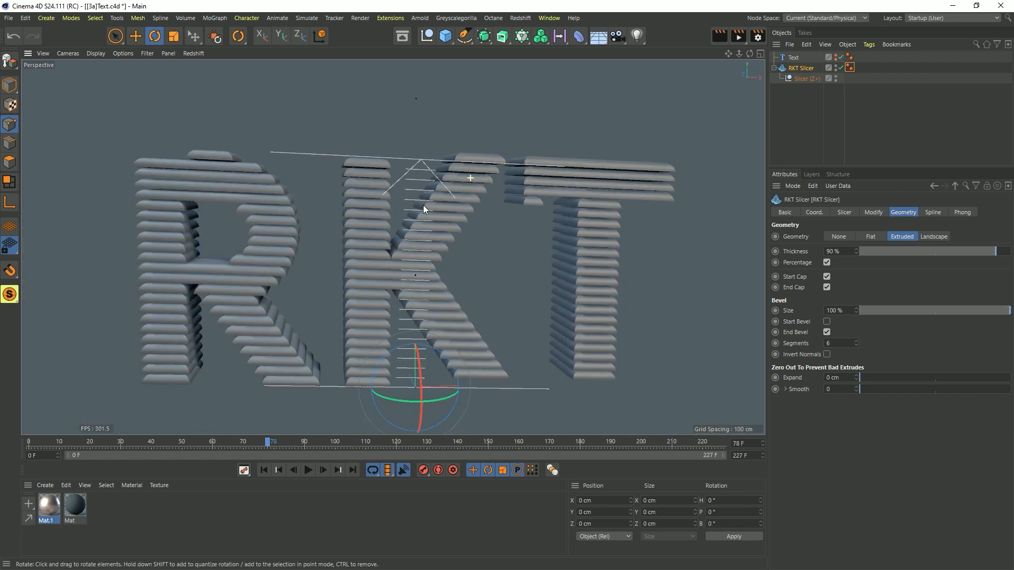
Step: Set the slicer's Rate to 5 % and play the animation
left_click_drag(504, 218, 458, 235, "alt")
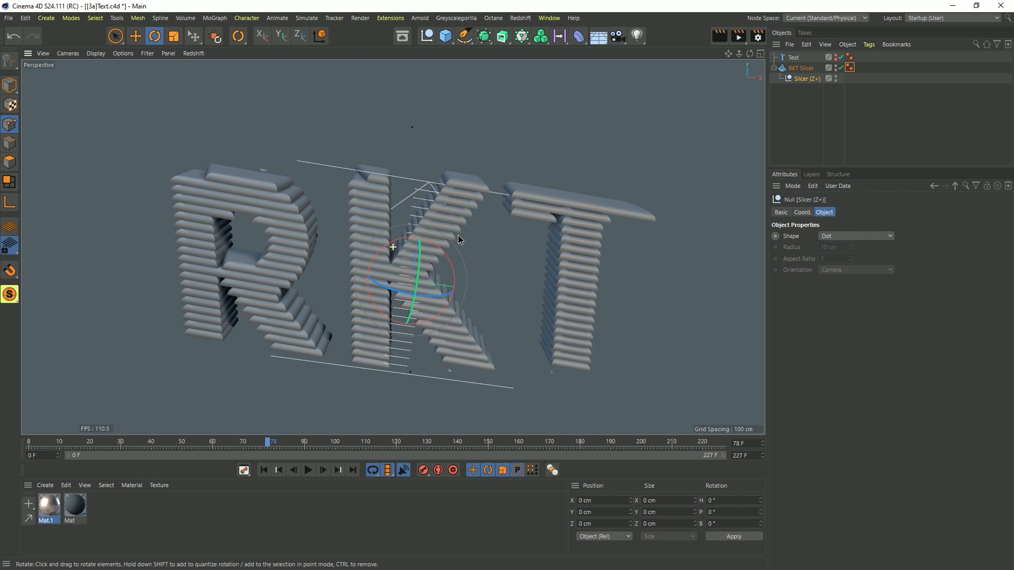
right_click_drag(458, 235, 467, 226, "alt")
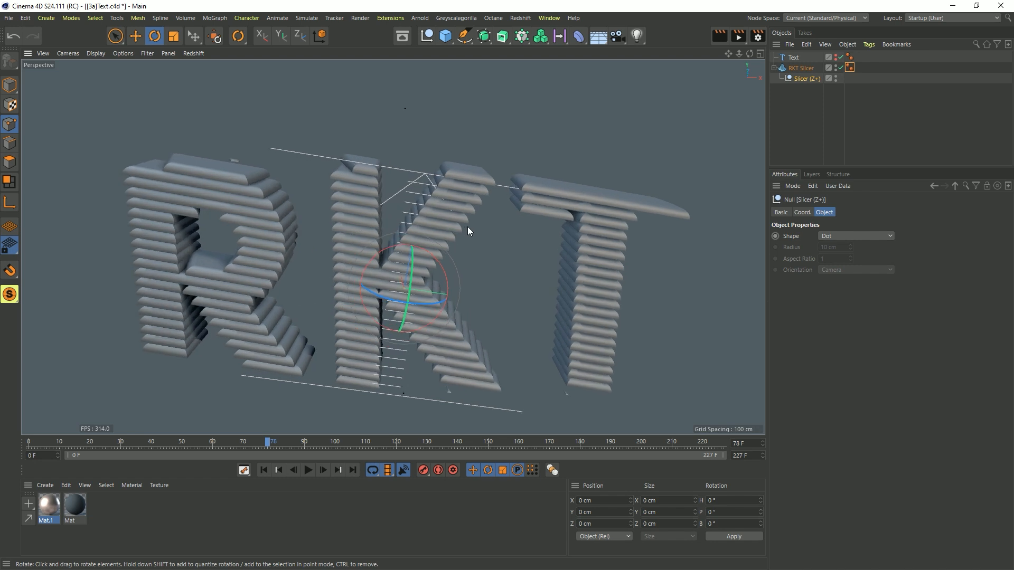
left_click(800, 68)
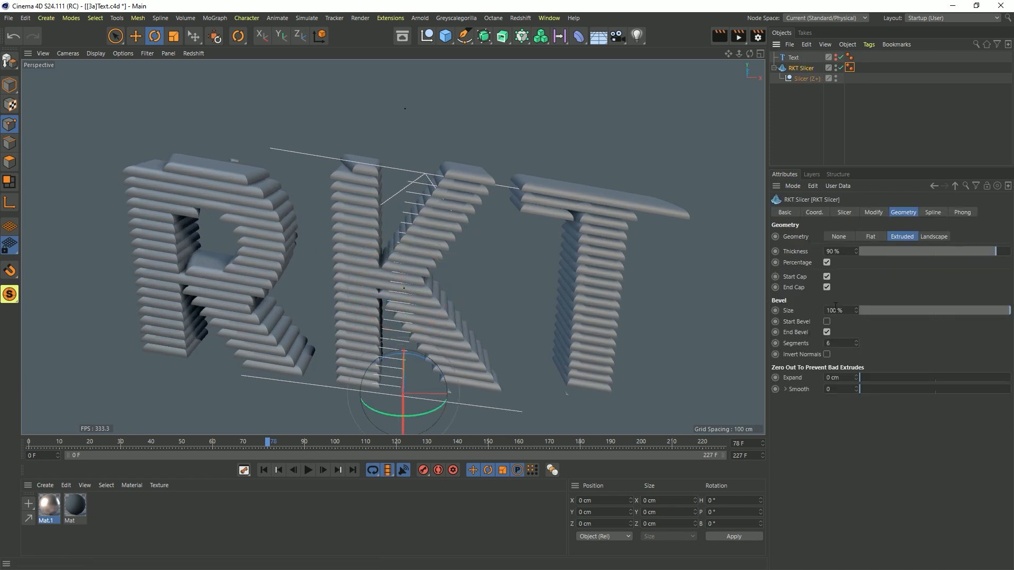
left_click(853, 213)
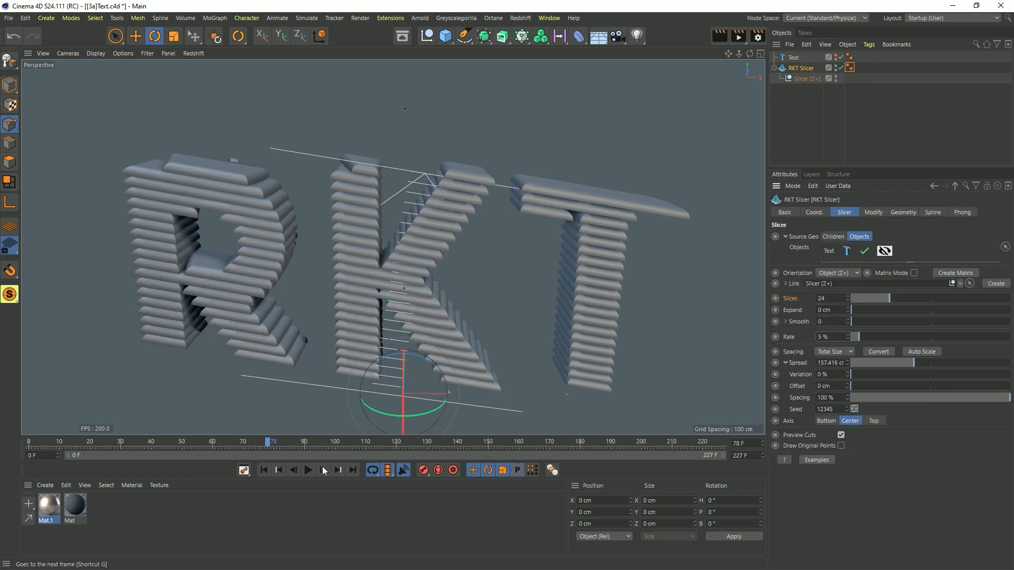
left_click(308, 470)
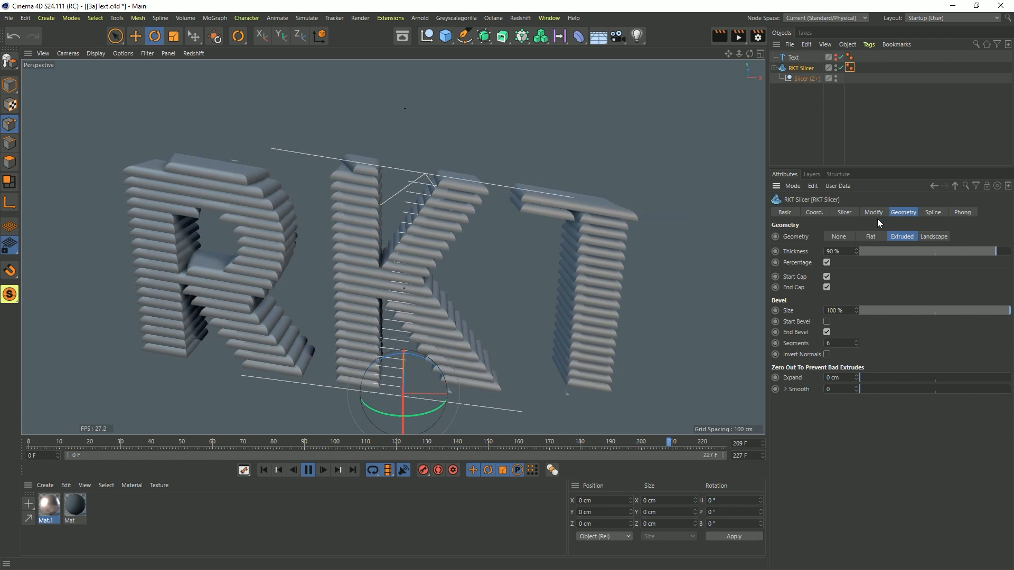
Step: Set the bevel size to 0 %, turn off both Start Cap and End Cap, and disable Percentage mode for the extruded slices
left_click_drag(889, 311, 793, 318)
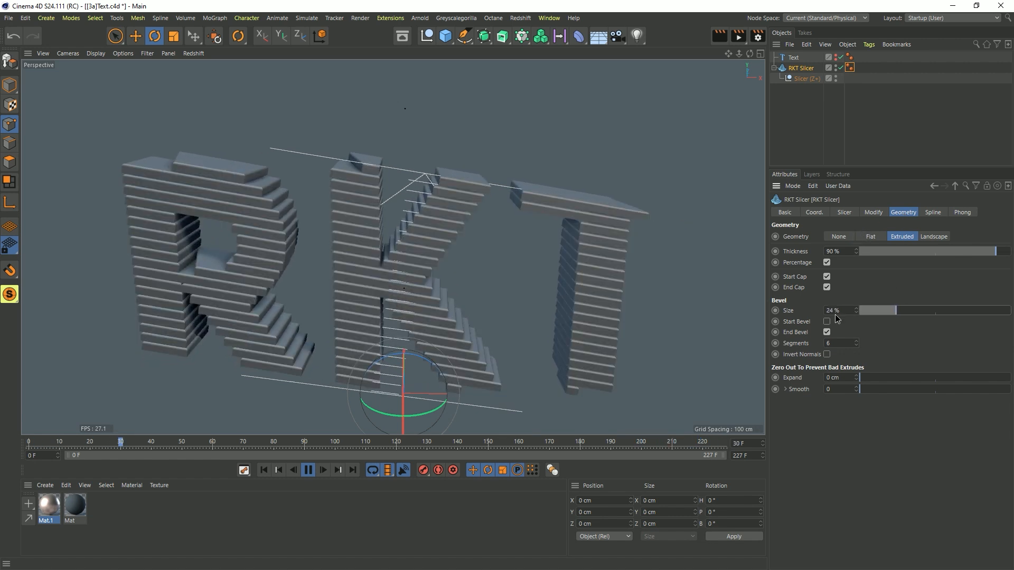
left_click(827, 276)
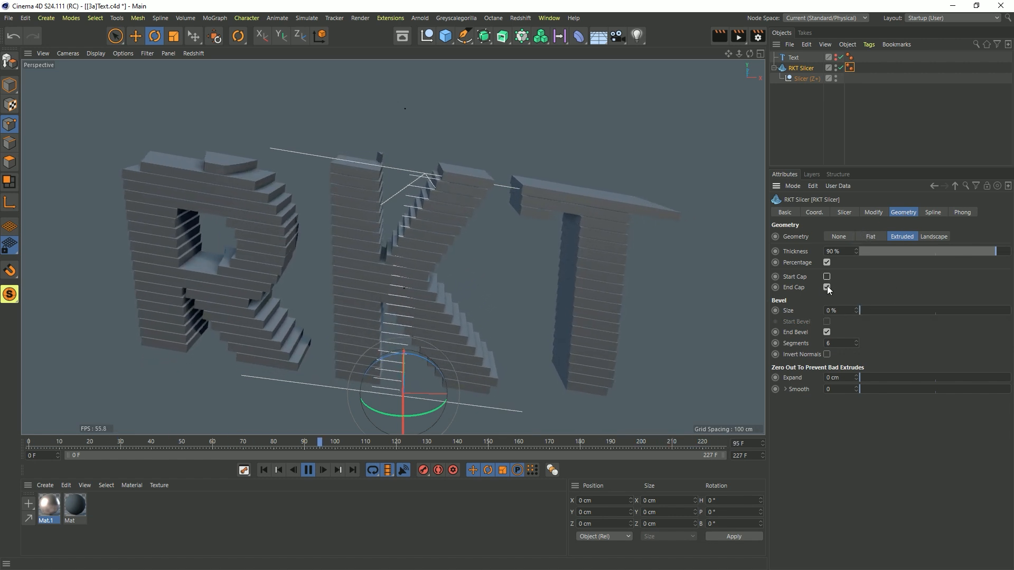
left_click(827, 288)
left_click(827, 263)
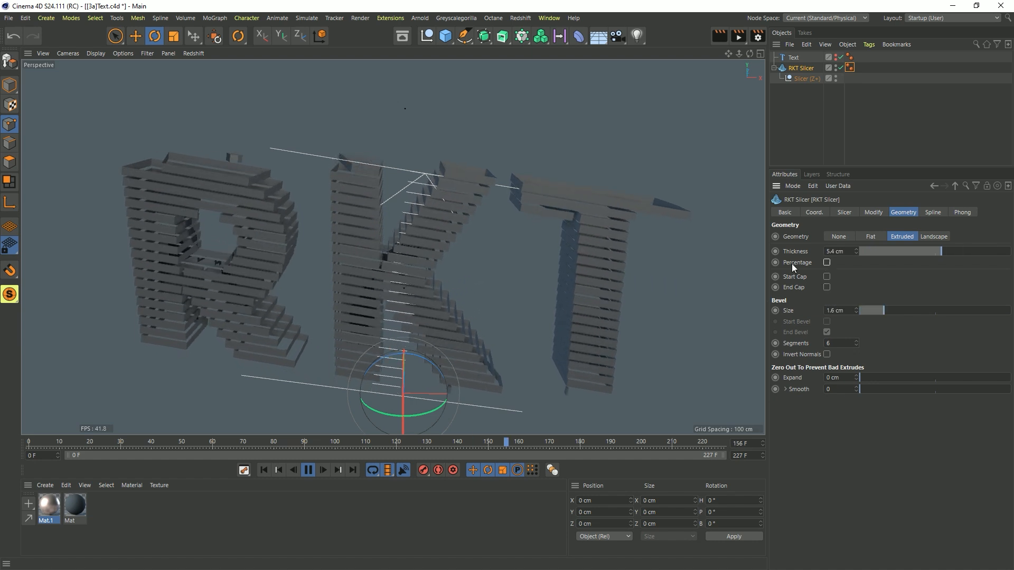
scroll(456, 223, "up", 5)
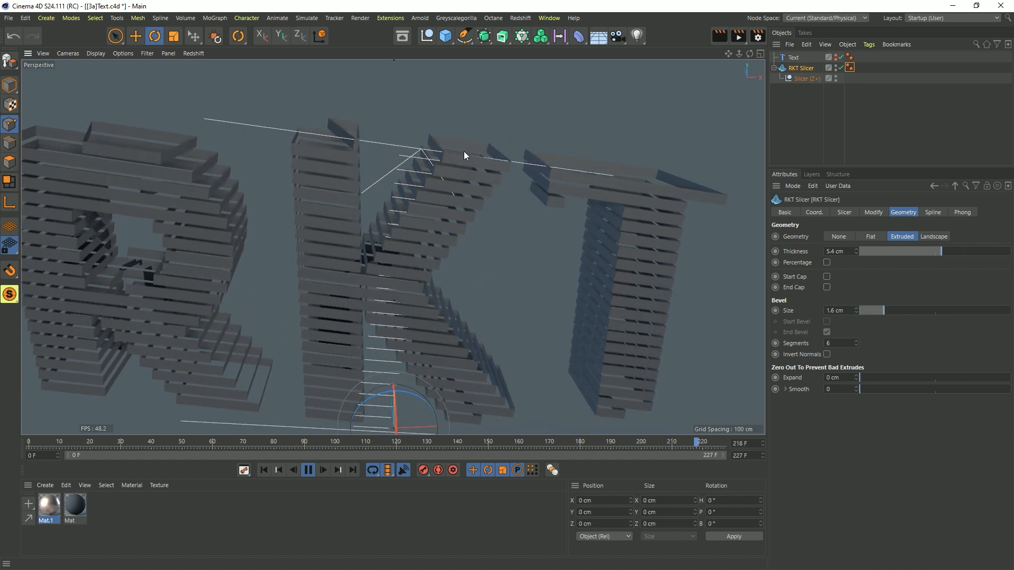
Step: Set the extruded slices' Thickness to 10 cm and select the Slicer (Z+) null to inspect the cuts from below
left_click_drag(924, 252, 1011, 252)
left_click(817, 82)
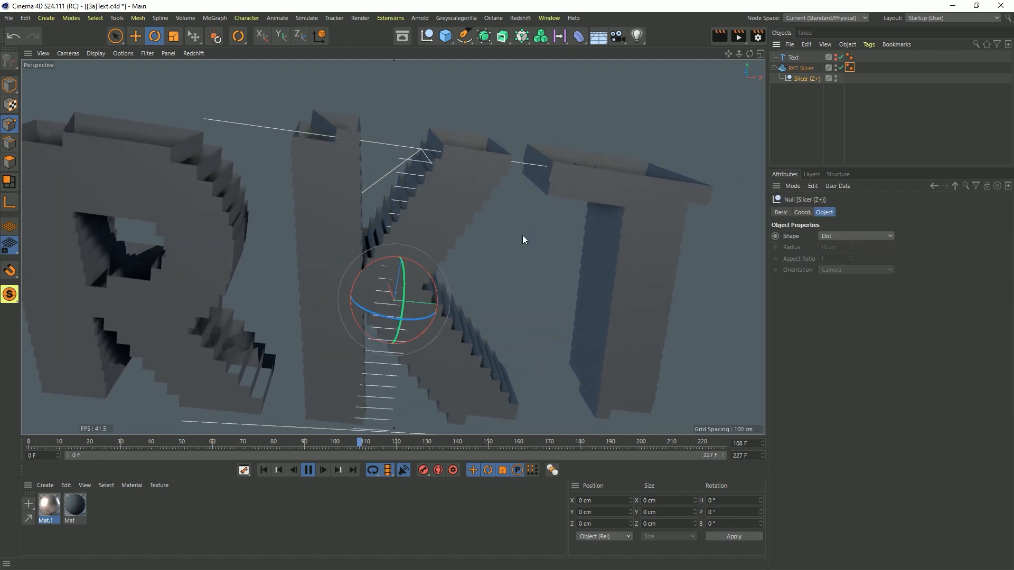
left_click_drag(402, 272, 447, 280)
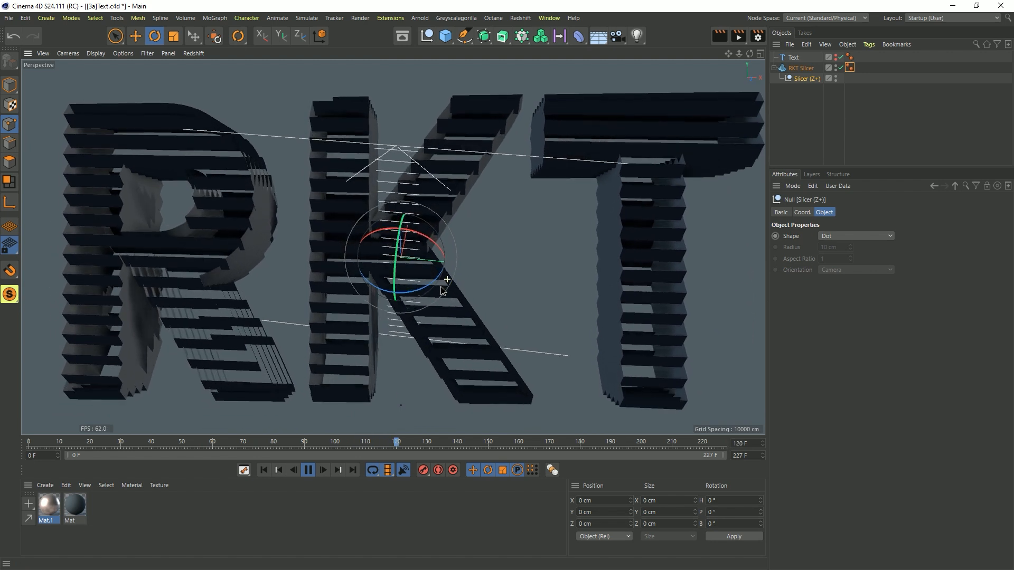
Step: Set the RKT Slicer to 12 slices with a Rate of 11 %, inspect the moving slices, and stop the animation
left_click(807, 68)
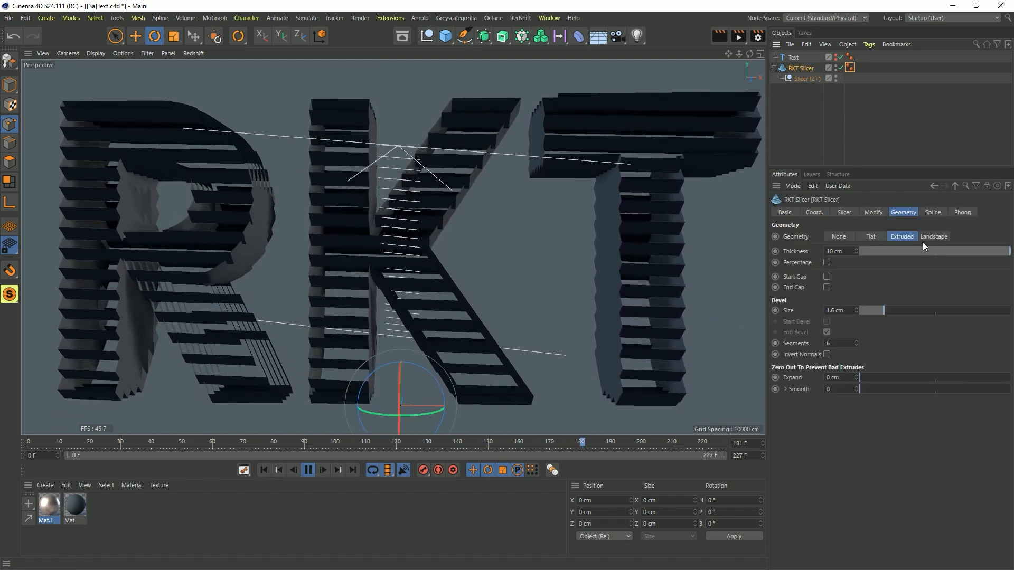
left_click(843, 212)
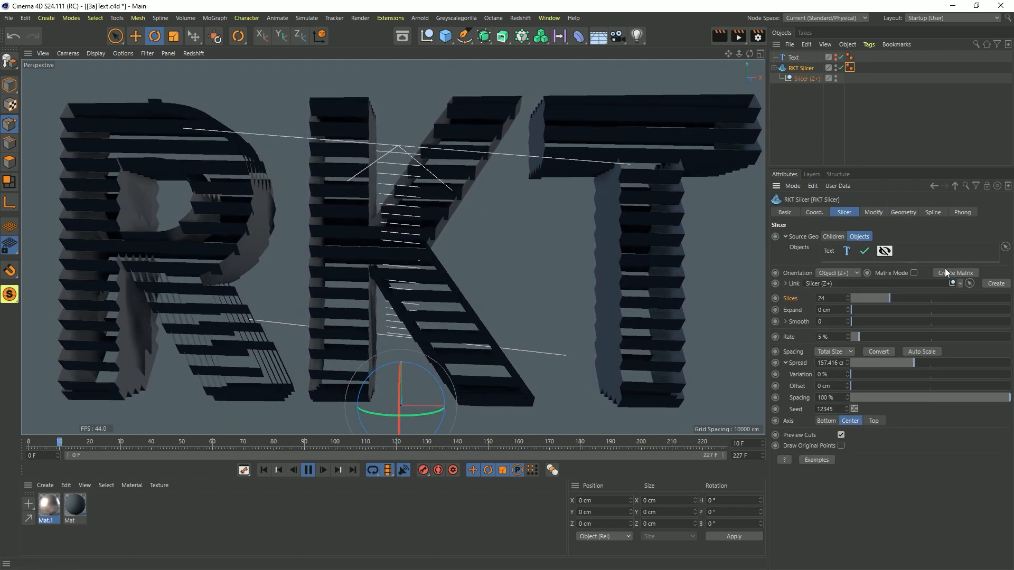
left_click_drag(909, 298, 872, 304)
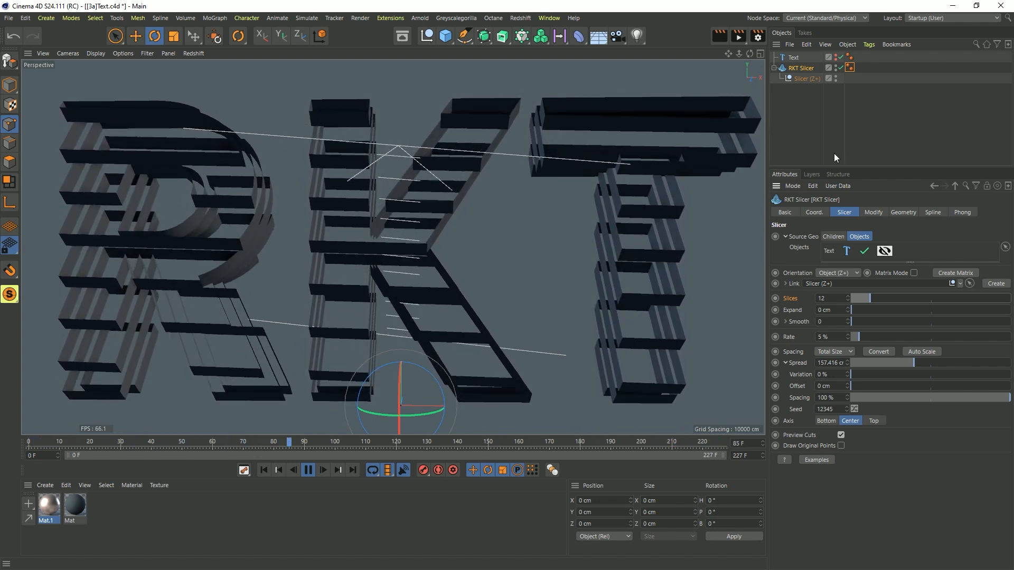
left_click(868, 340)
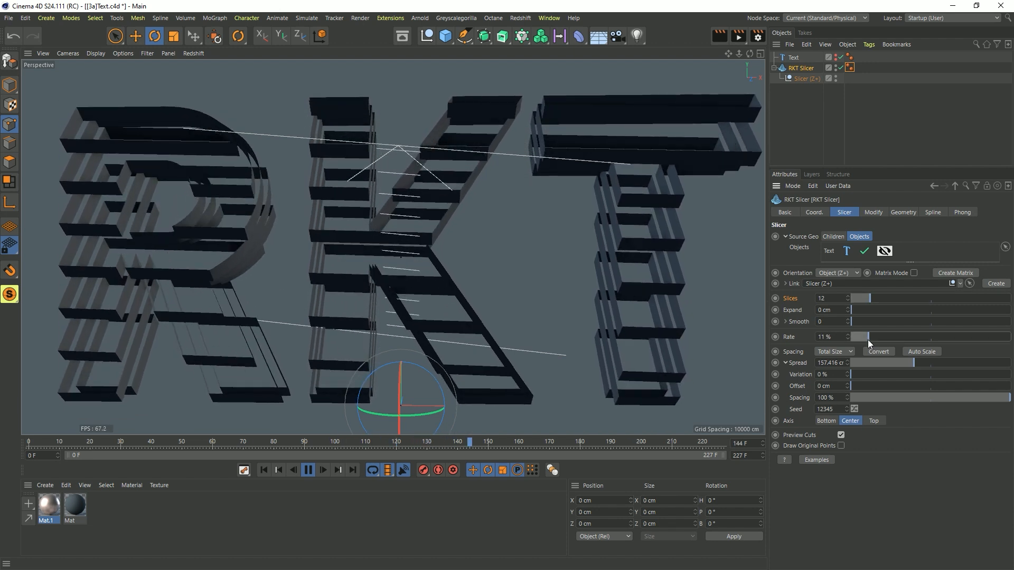
left_click_drag(481, 243, 432, 296, "alt")
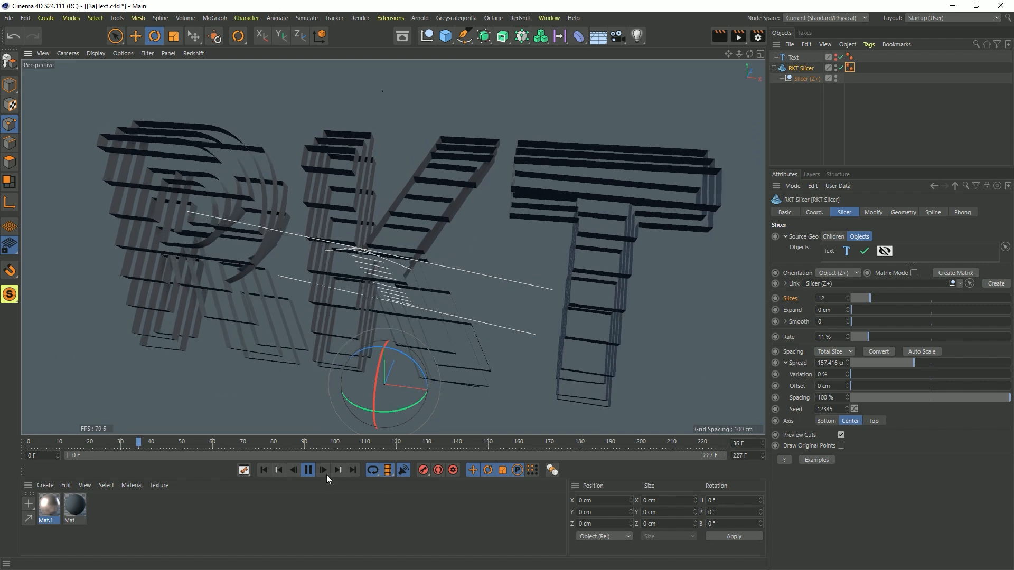
left_click(308, 470)
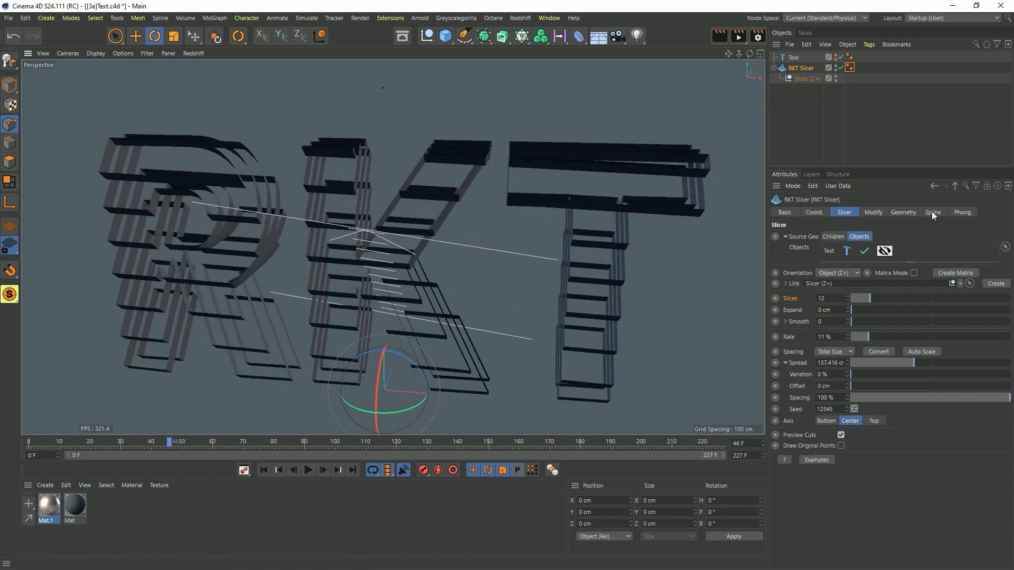
Step: Set the RKT Slicer's Geometry to None so that only the slice splines are shown
left_click(932, 214)
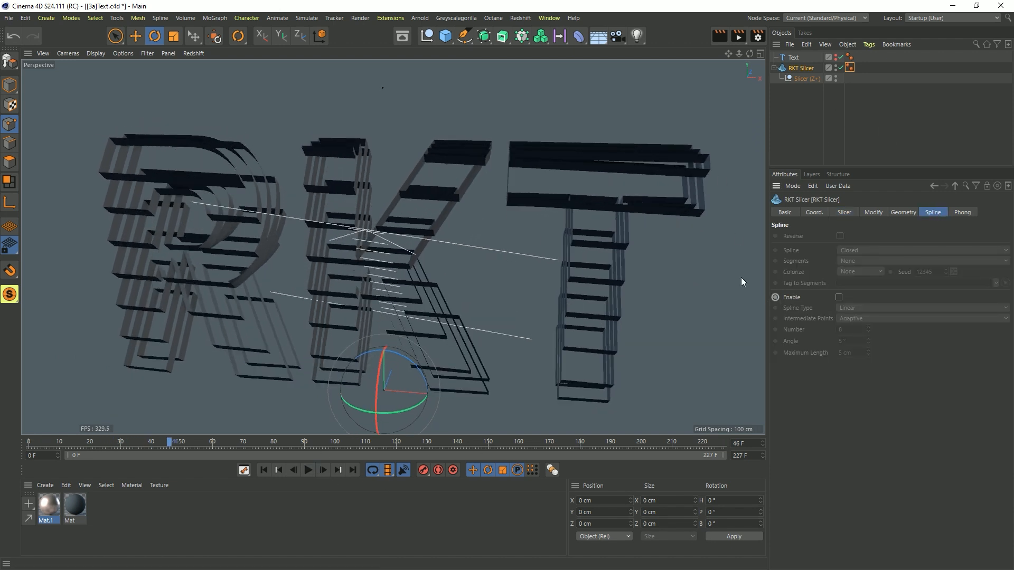
left_click_drag(445, 222, 414, 232, "alt")
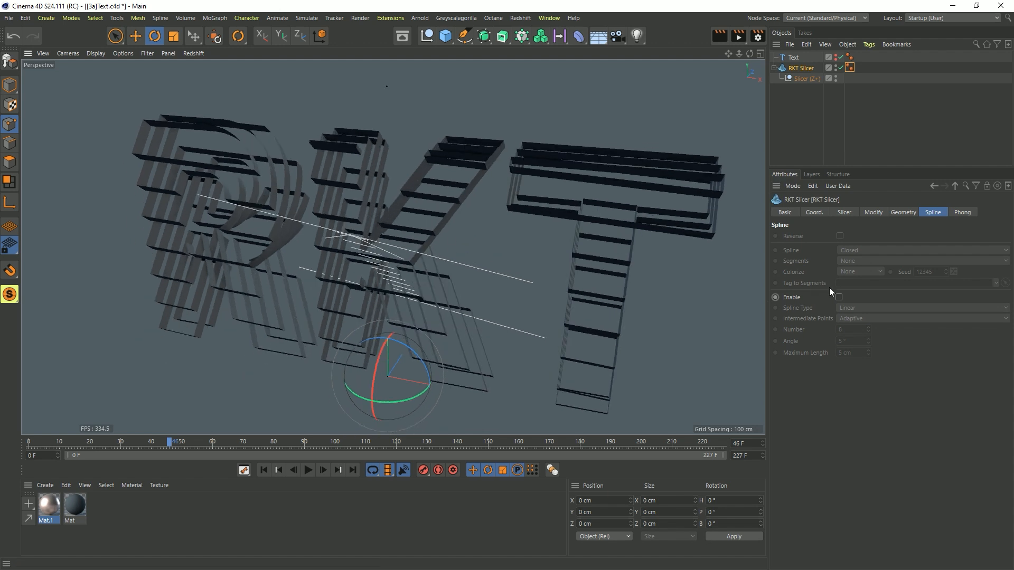
left_click(903, 213)
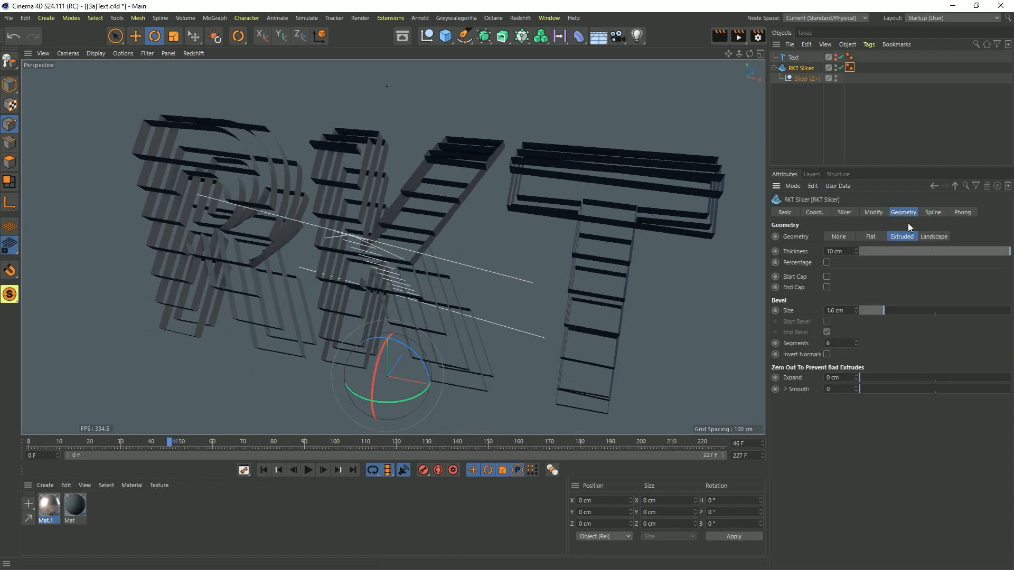
left_click(839, 236)
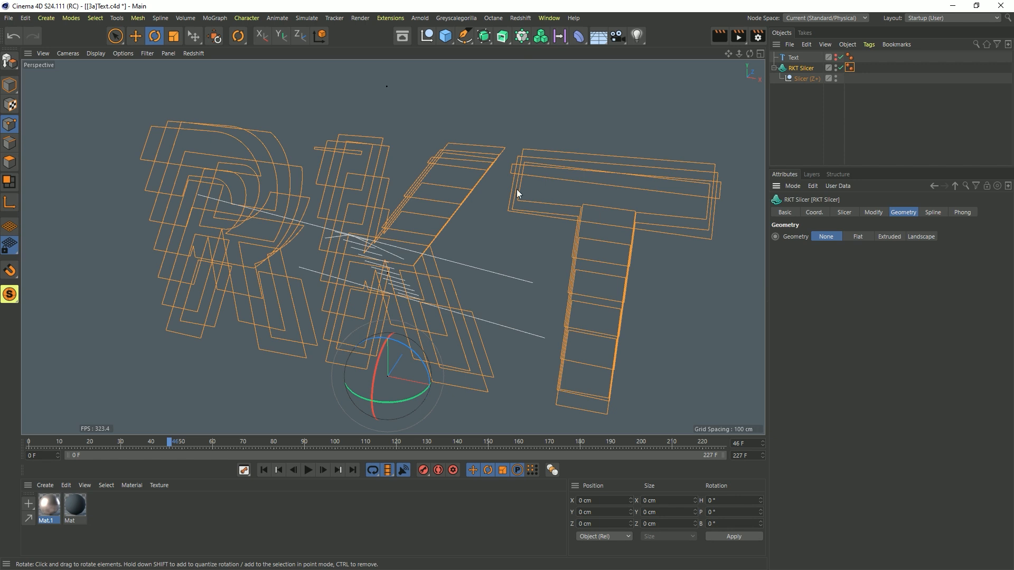
Step: Enable the slicer's custom spline settings and set the Spline Type to B-Spline
left_click(940, 213)
left_click(841, 298)
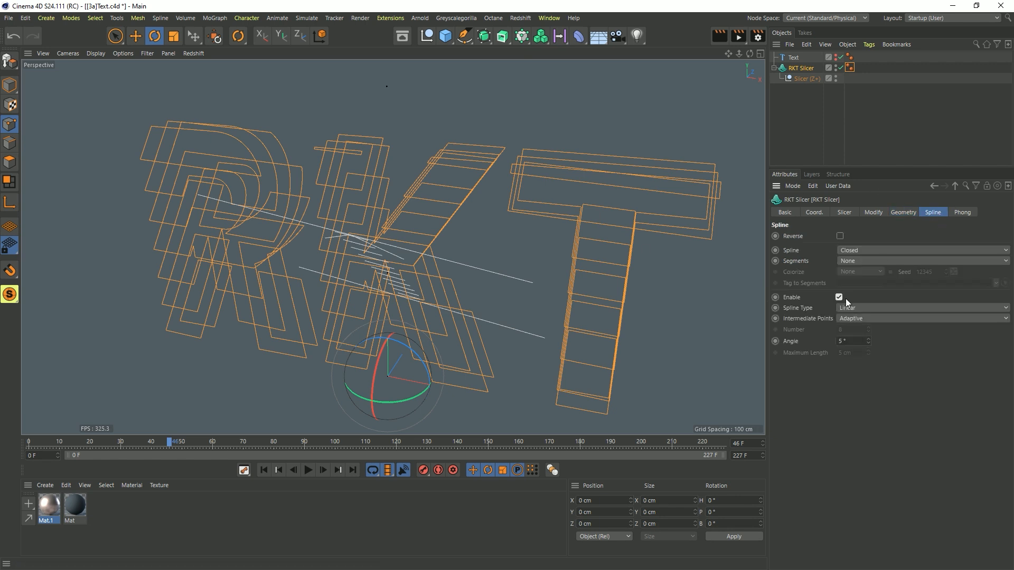
left_click(853, 319)
left_click(852, 307)
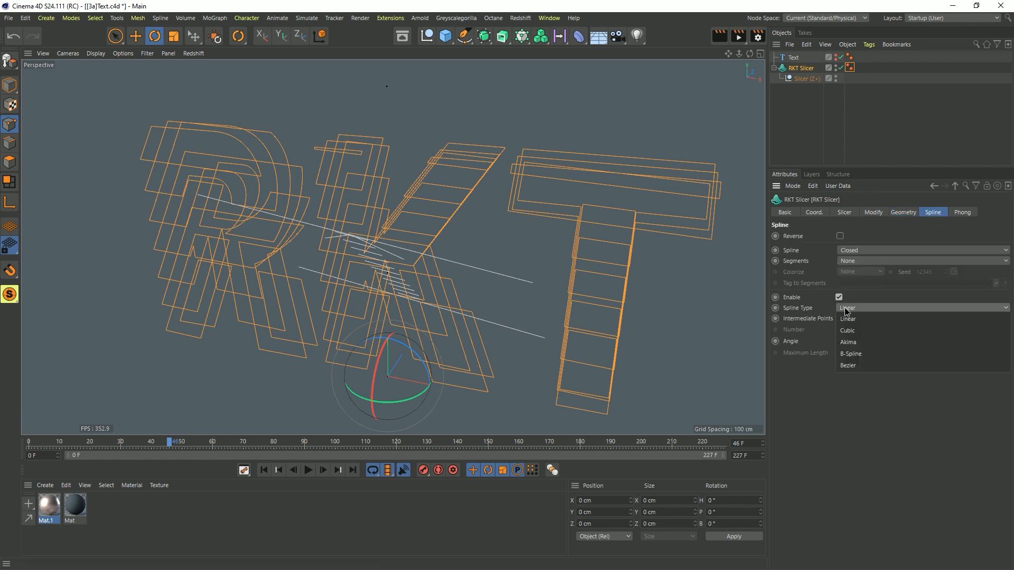
left_click(872, 354)
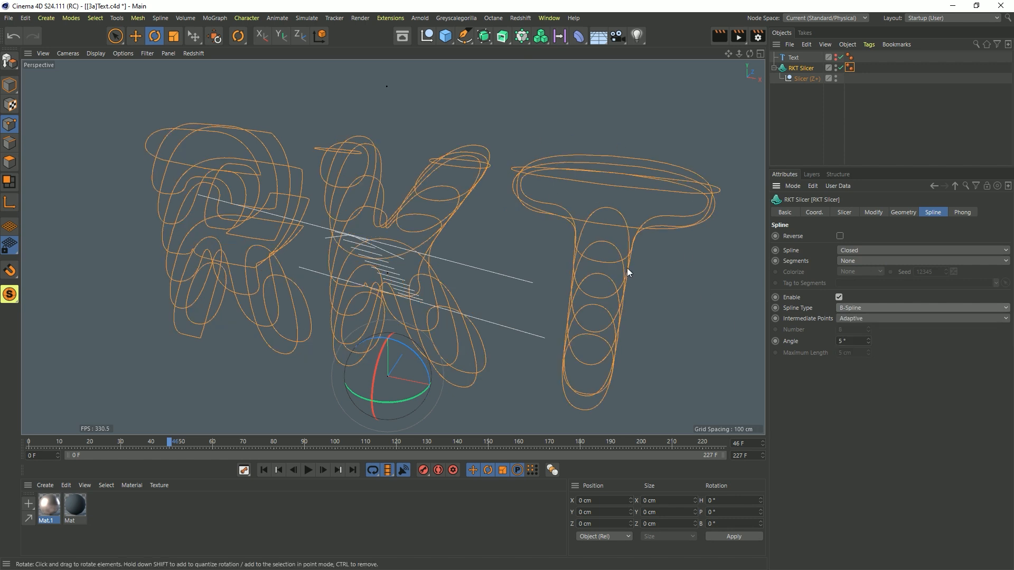
left_click_drag(627, 268, 683, 287, "alt")
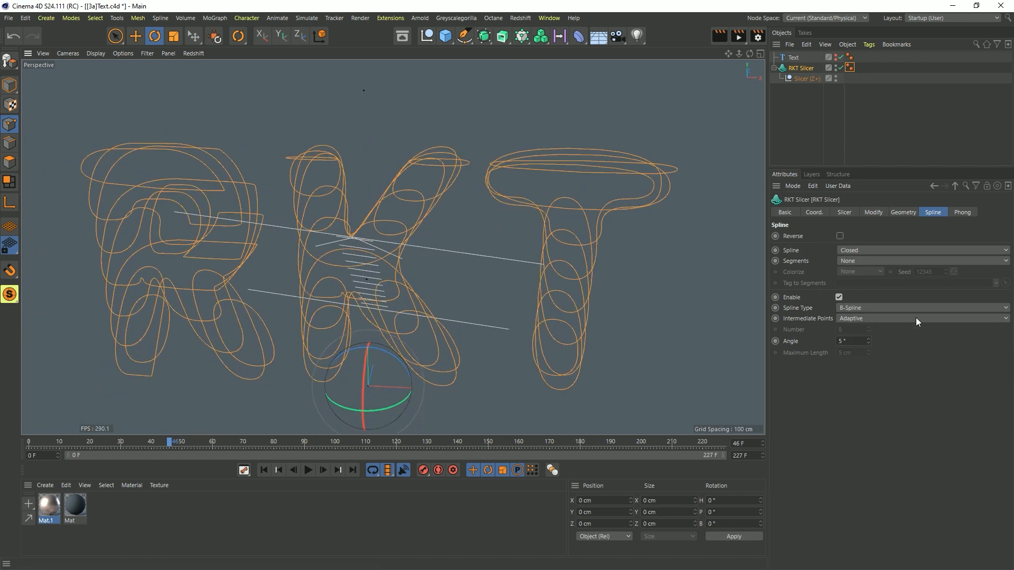
left_click_drag(408, 240, 415, 232, "alt")
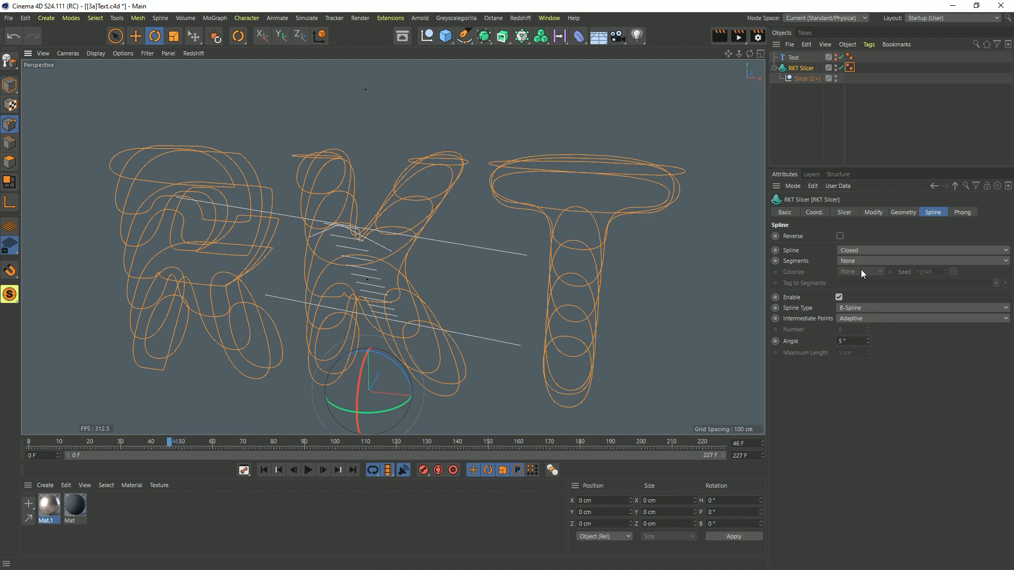
Step: Set the slicer's Geometry to Extruded, preview the rounded slices in motion, and return the animation to frame 0
left_click(898, 212)
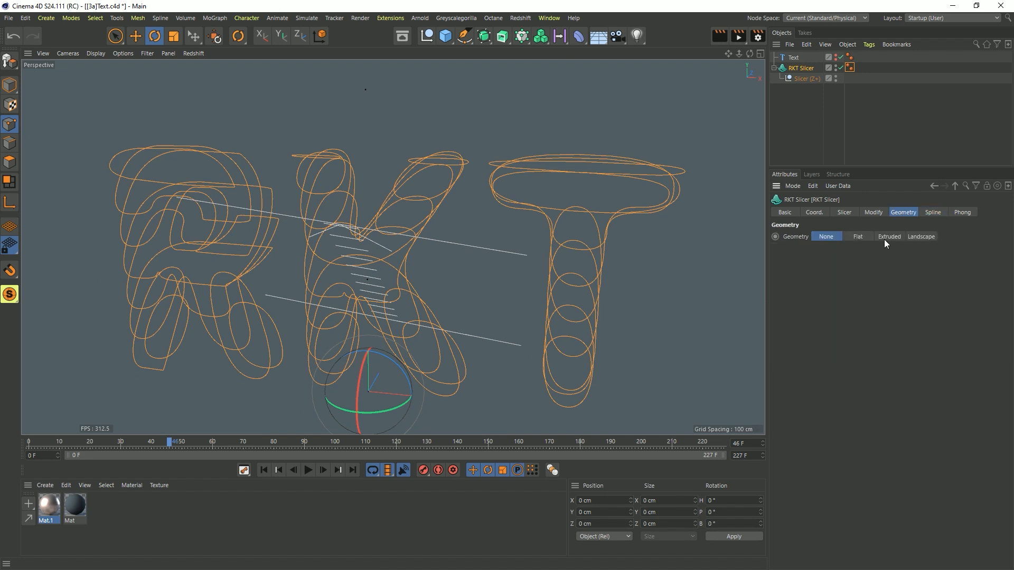
left_click(888, 236)
left_click_drag(660, 254, 498, 255, "alt")
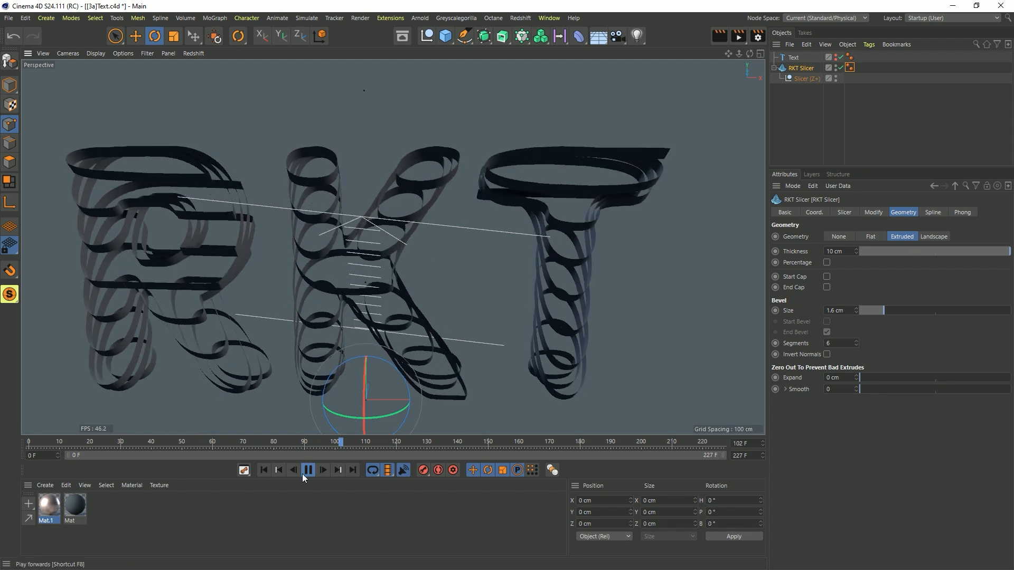
left_click(309, 470)
left_click(264, 470)
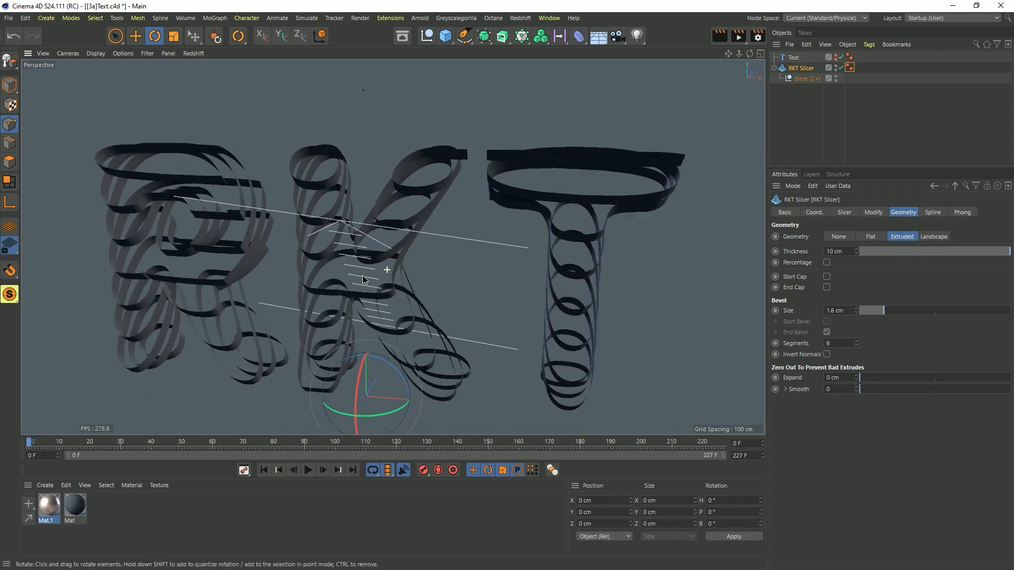
left_click_drag(364, 279, 425, 251, "alt")
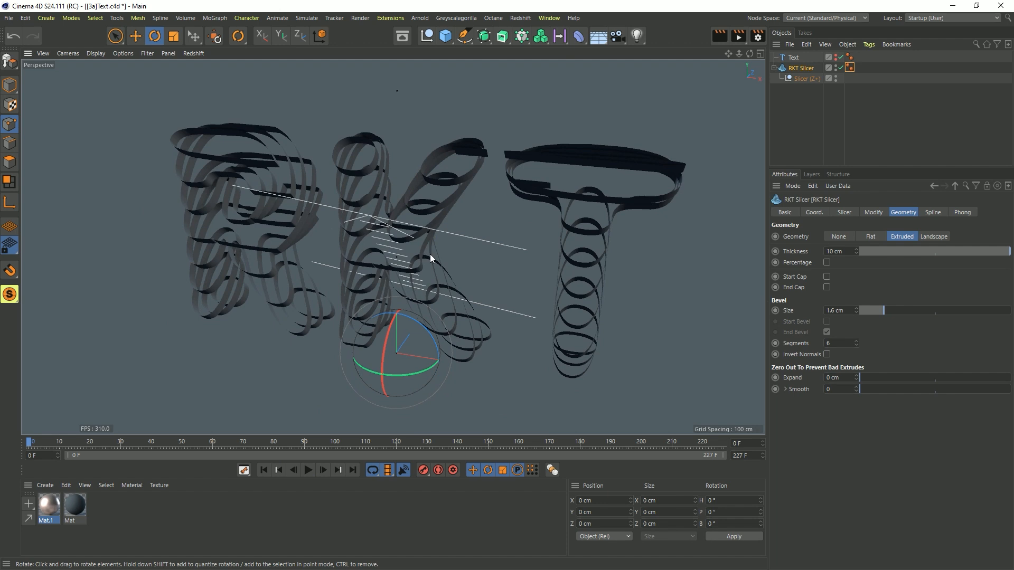
Step: Delete the RKT Slicer with its linked null and select the remaining Text object
key("ctrl+s")
left_click(782, 68)
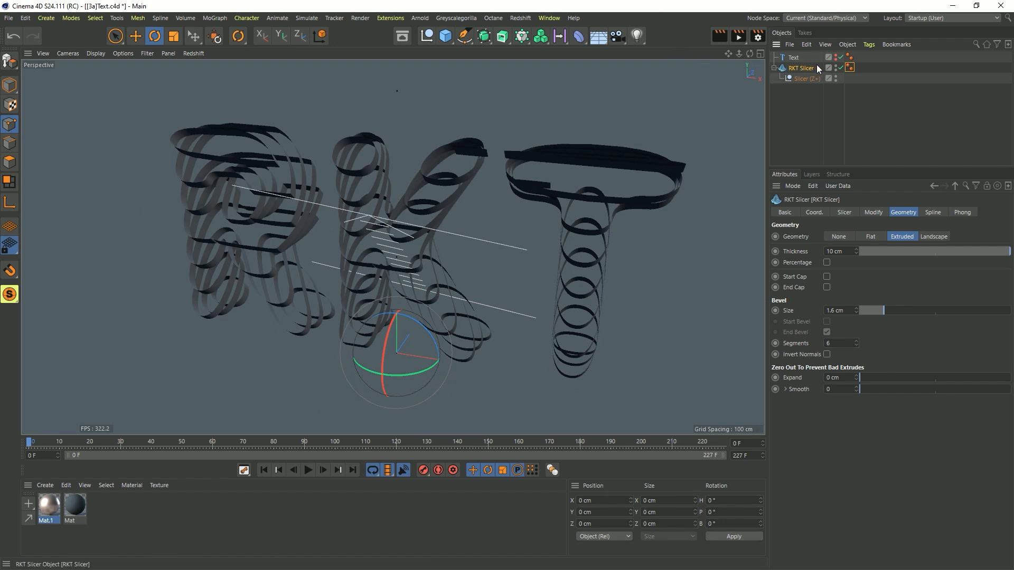
key("Delete")
left_click(797, 60)
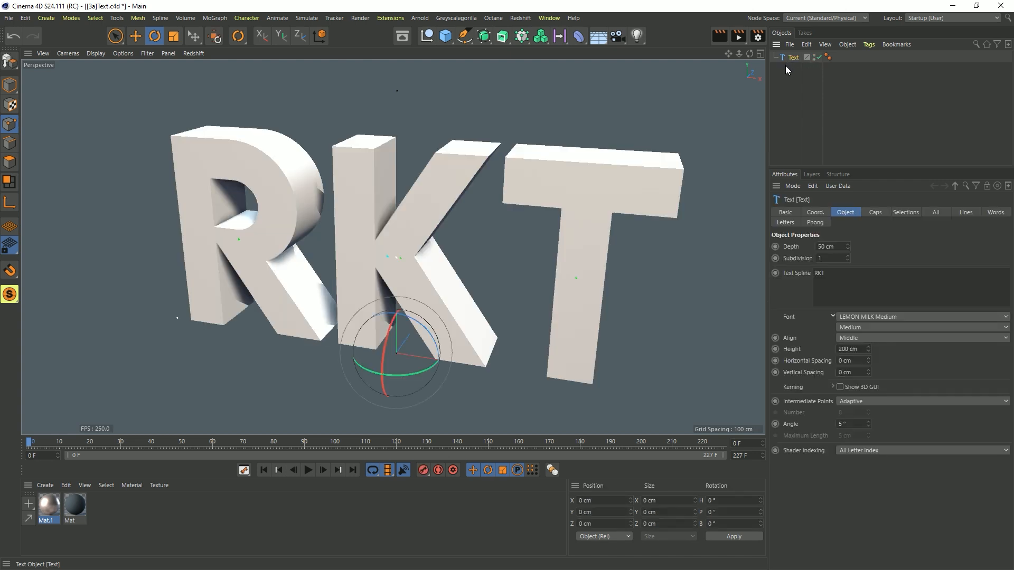
left_click_drag(471, 182, 438, 195, "alt")
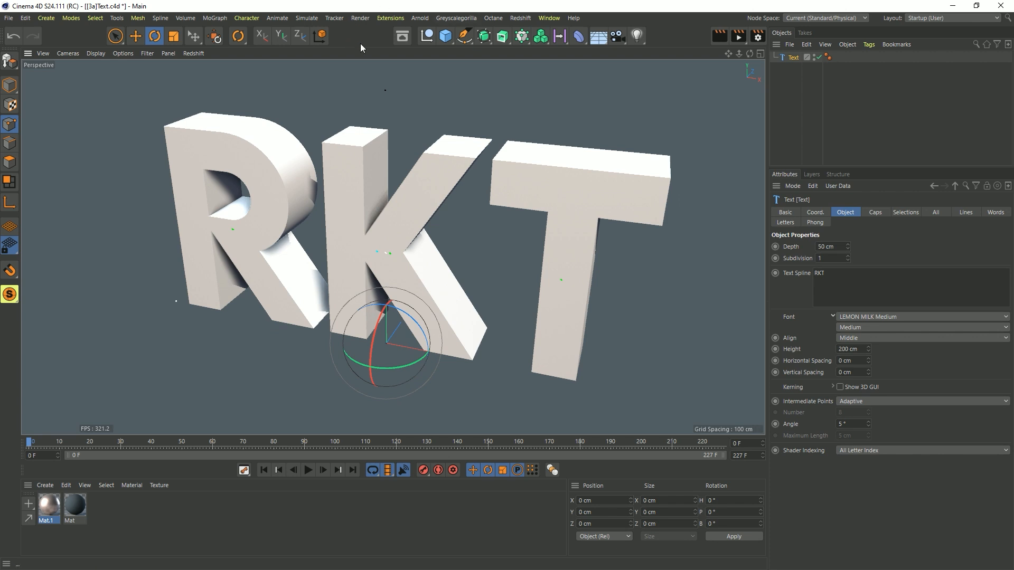
Step: Add a new RKT Slicer, set its Source Geo to Objects, and assign the Text object as the source
left_click(386, 19)
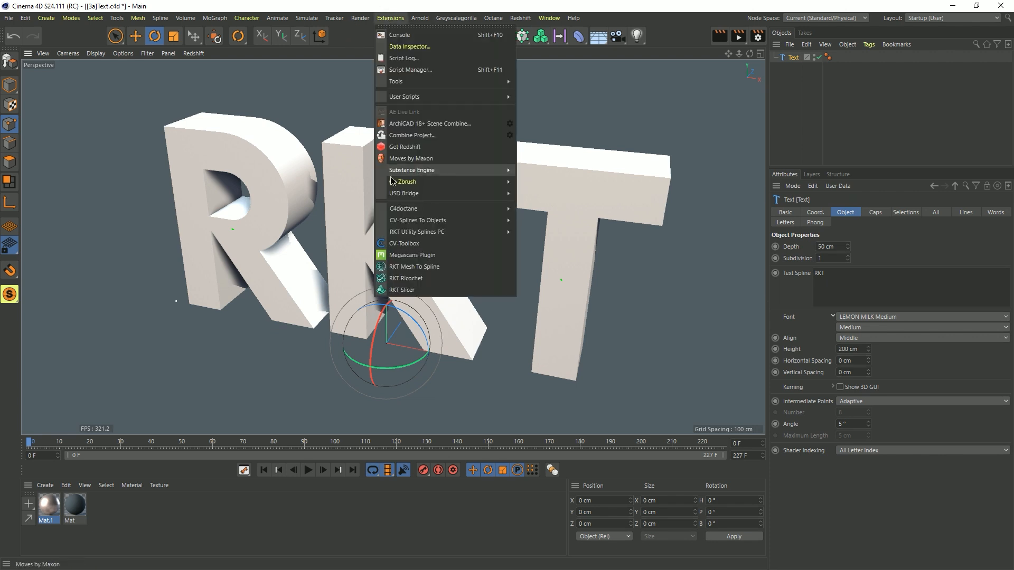
left_click(403, 289)
left_click(845, 213)
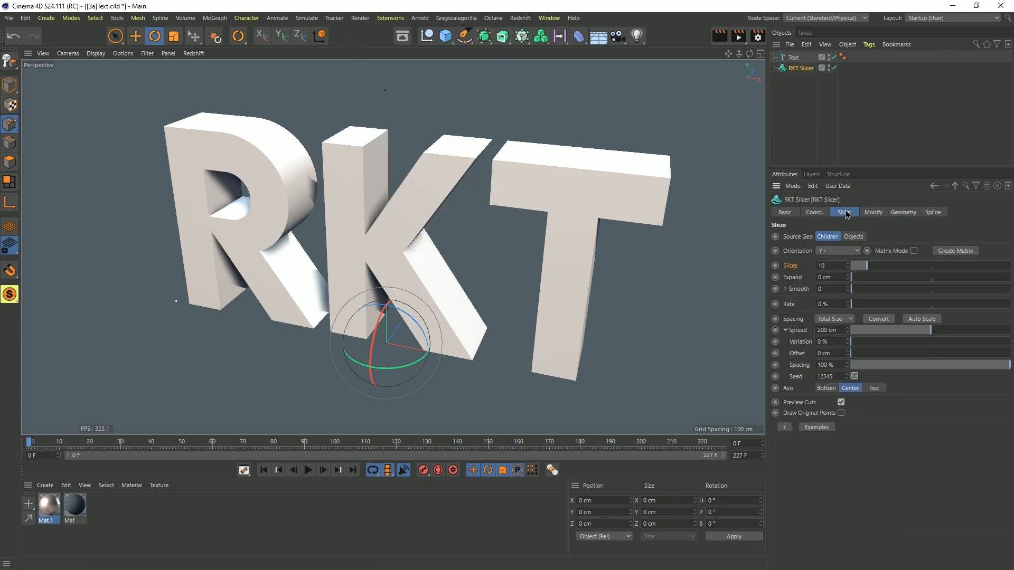
left_click(854, 236)
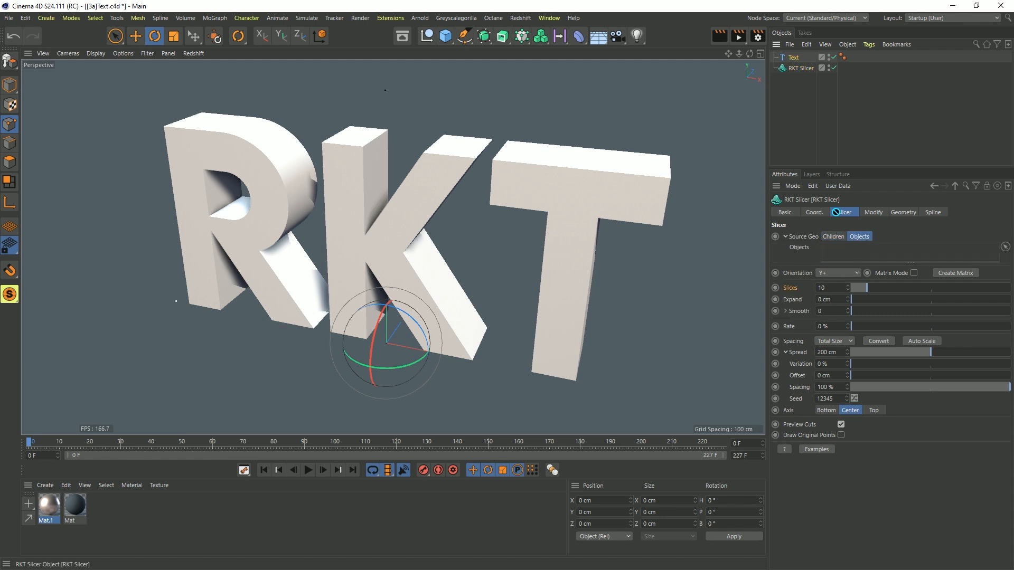
left_click_drag(850, 258, 851, 258)
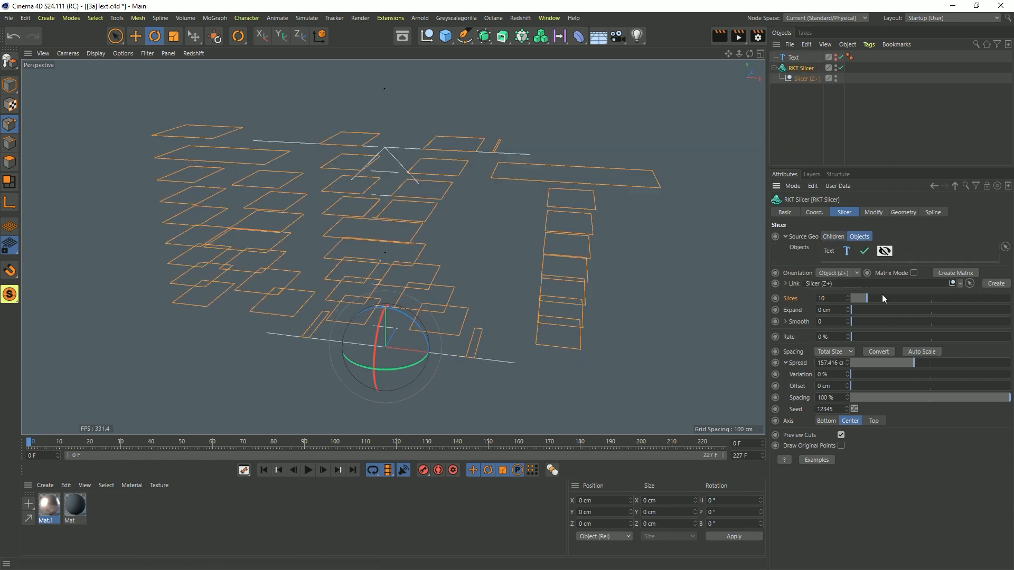
Step: Set the new slicer to 28 slices and extend its spread to about 164 cm with the viewport handle in Model mode
left_click_drag(877, 298, 898, 299)
left_click_drag(407, 181, 420, 160, "alt")
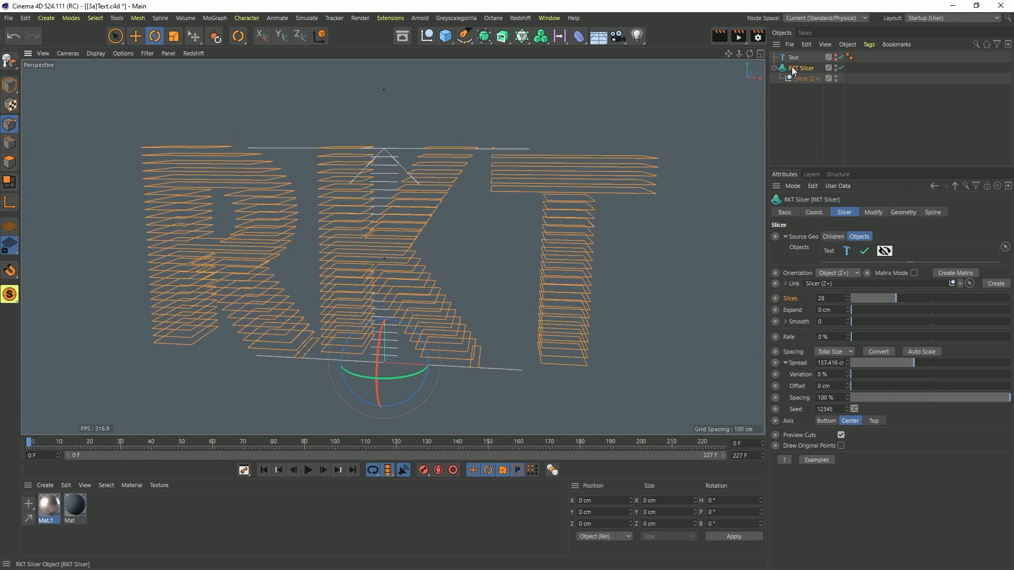
left_click(10, 84)
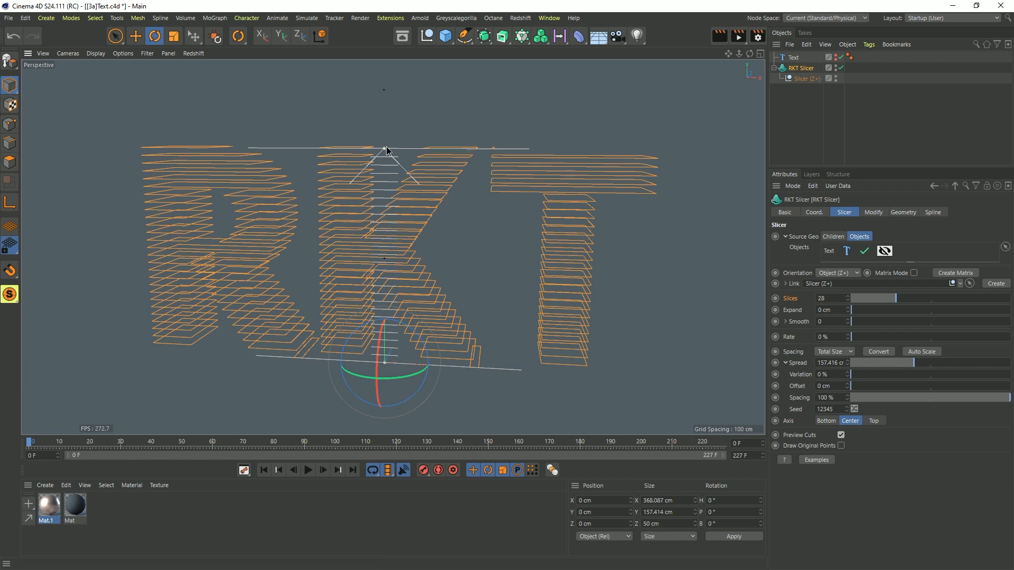
left_click_drag(386, 150, 498, 169)
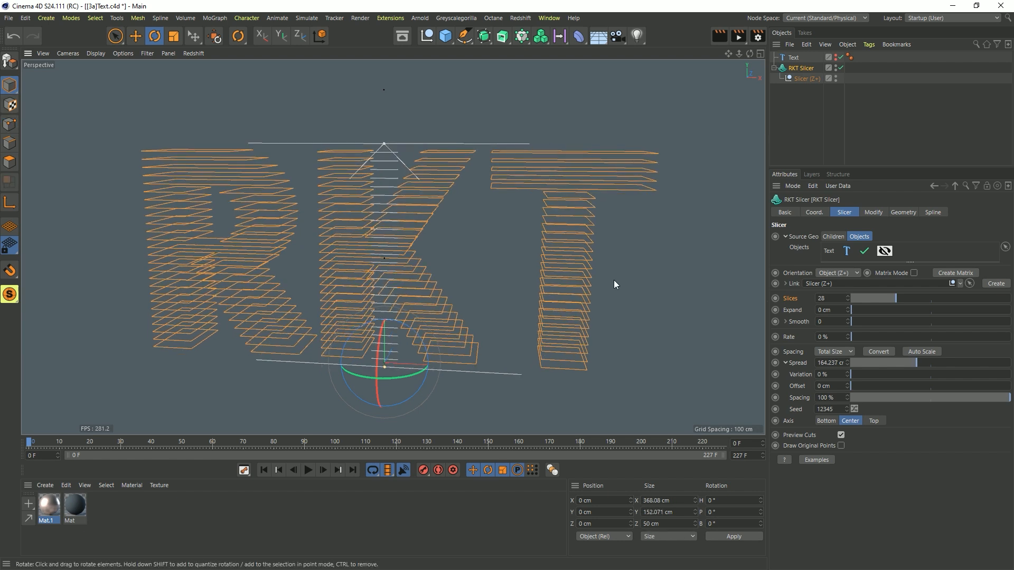
left_click_drag(395, 233, 371, 265, "alt")
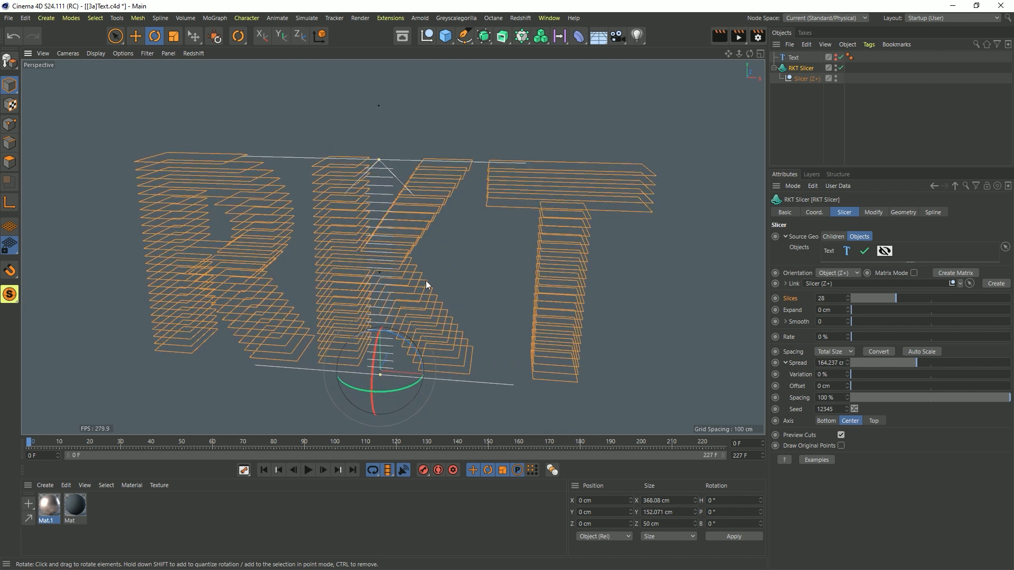
left_click_drag(425, 281, 410, 259, "alt")
Step: Set the new slicer's Geometry to Flat and inspect the stacked slices from above
left_click(903, 212)
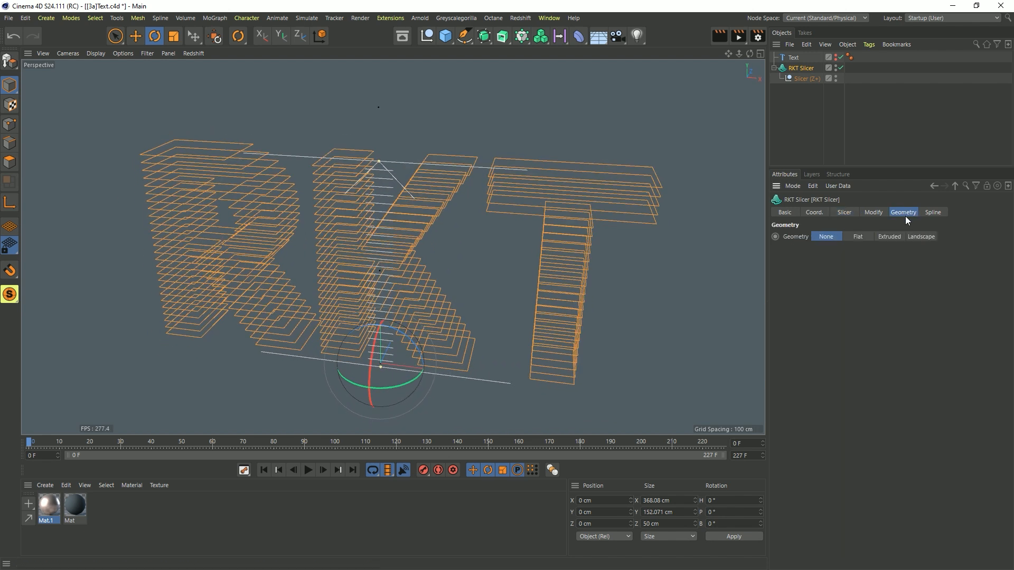
left_click(857, 237)
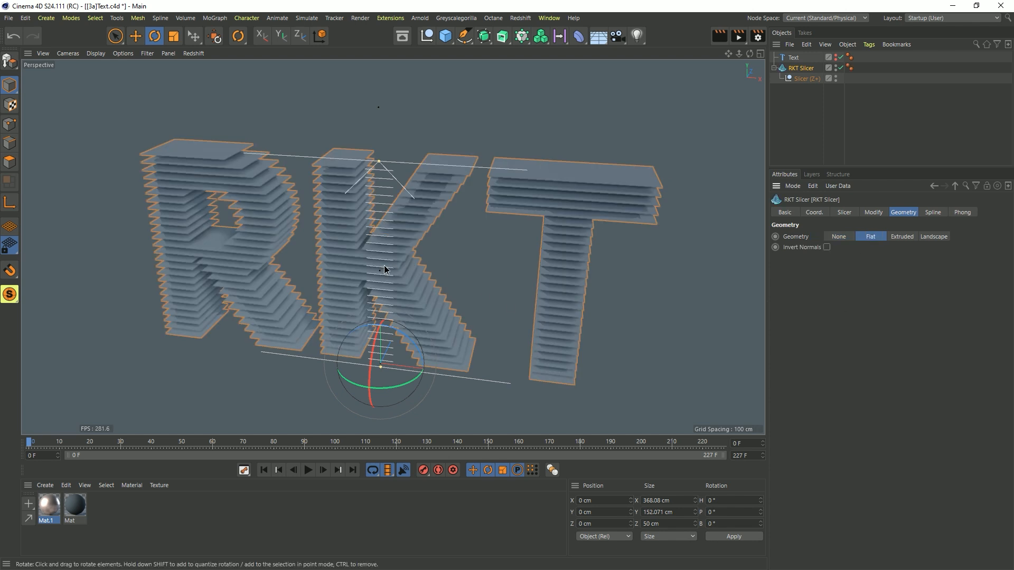
mouse_move(385, 267)
left_mouse_down("alt")
mouse_move(388, 248)
mouse_move(386, 282)
left_mouse_up("alt")
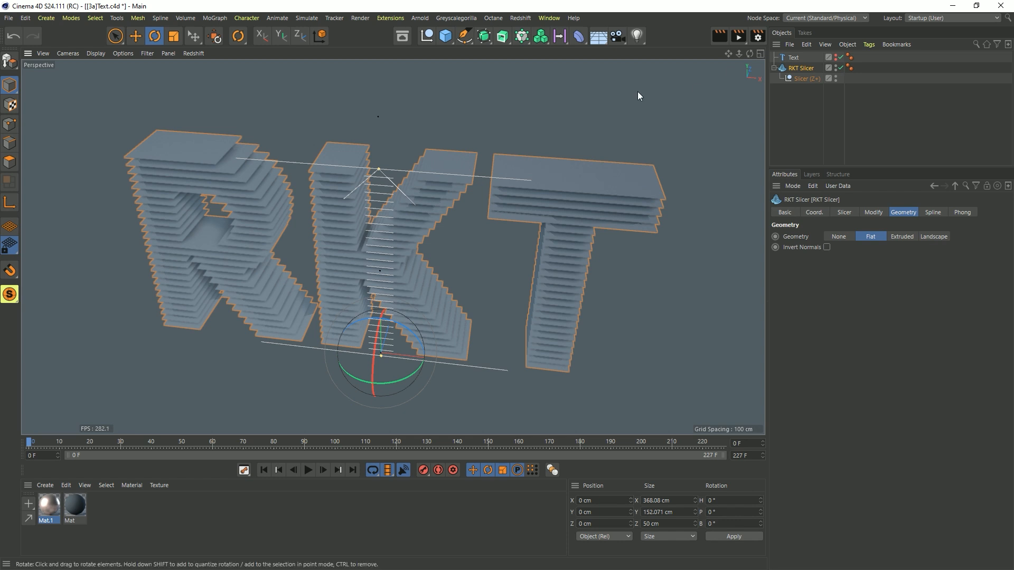
Step: Add a second RKT Slicer with Source Geo set to Objects, assign the first RKT Slicer as its source, and hide that source
left_click(391, 18)
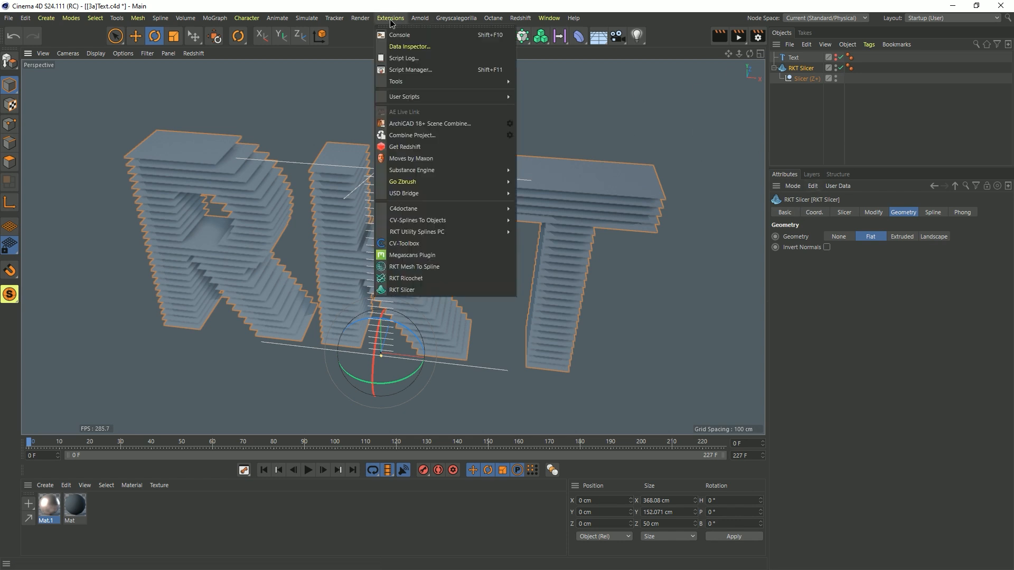
left_click(410, 291)
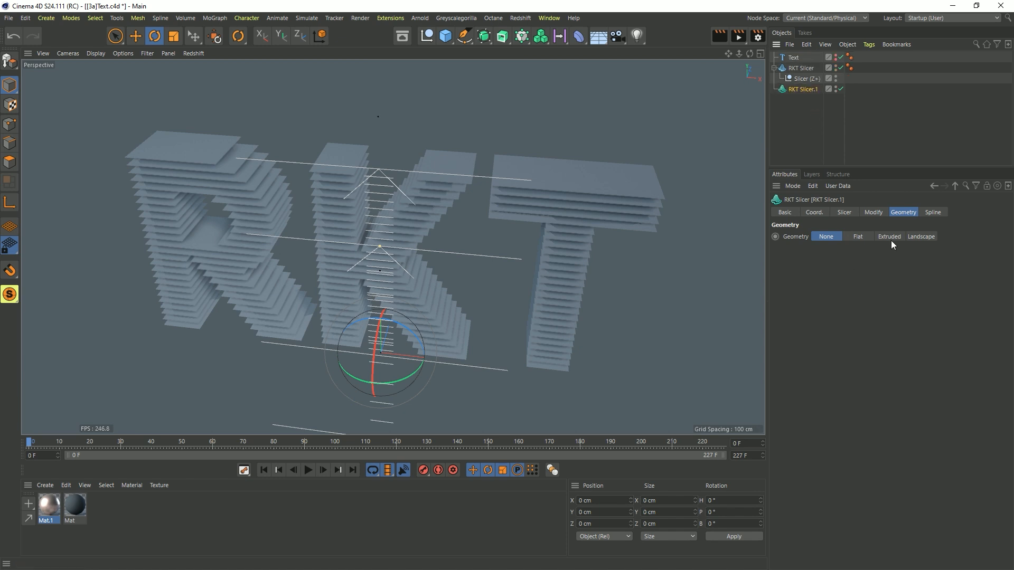
left_click(844, 212)
left_click(858, 236)
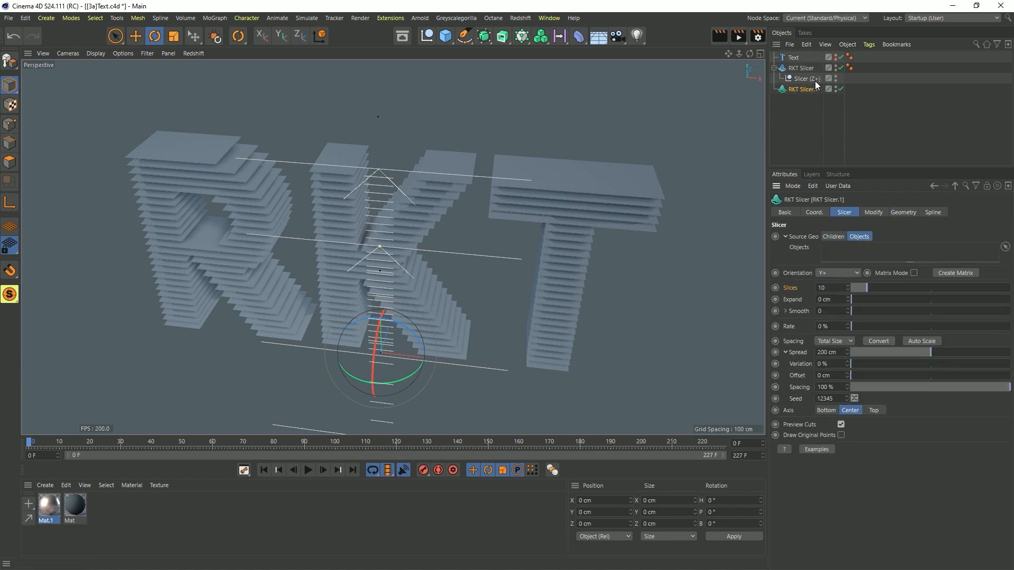
left_click_drag(793, 66, 834, 245)
left_click(899, 250)
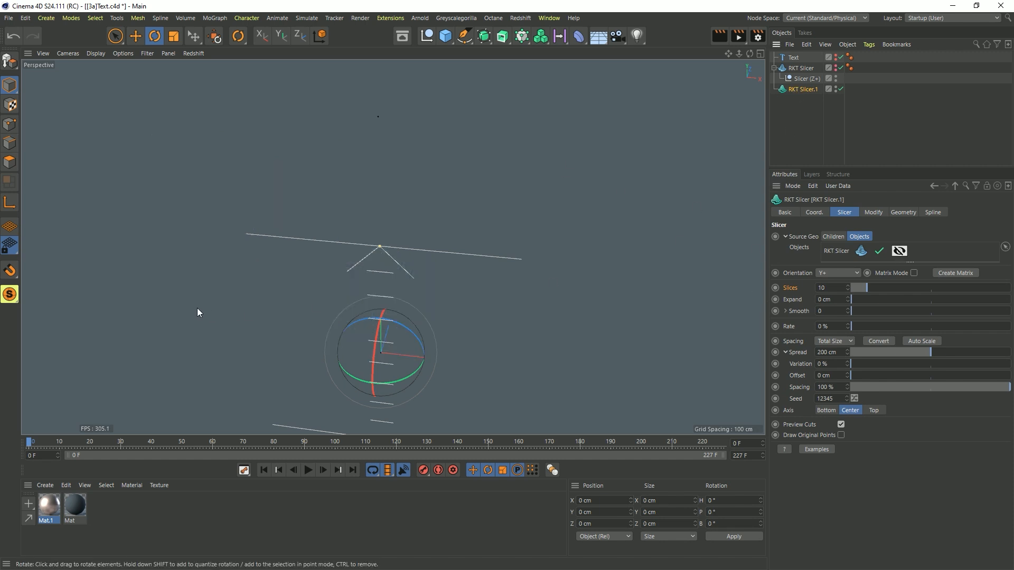
Step: Set the second slicer's Orientation to X+ so it cuts the flat slices crosswise into lines
left_click(819, 272)
left_click(832, 283)
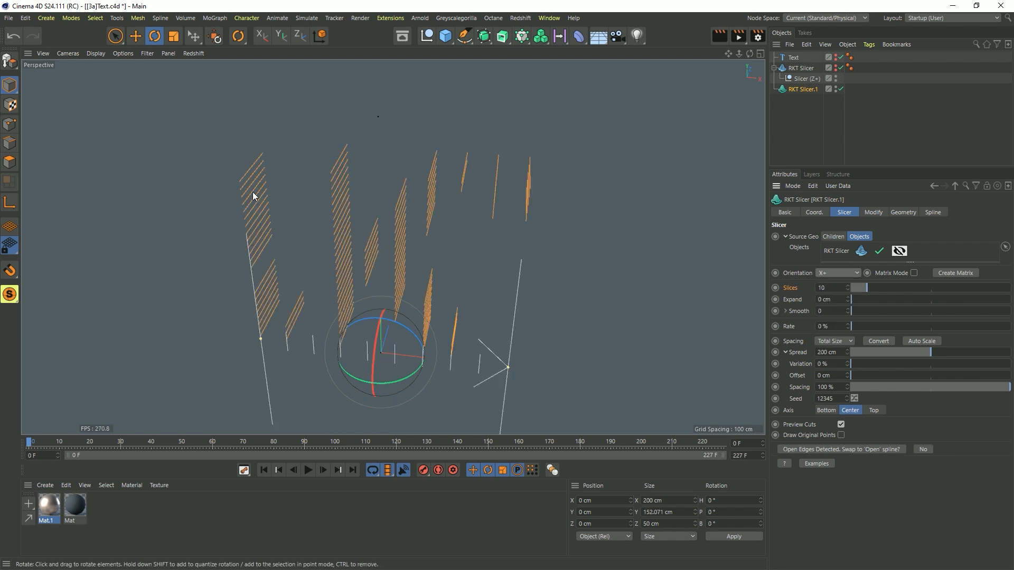
left_click_drag(428, 311, 428, 224, "alt")
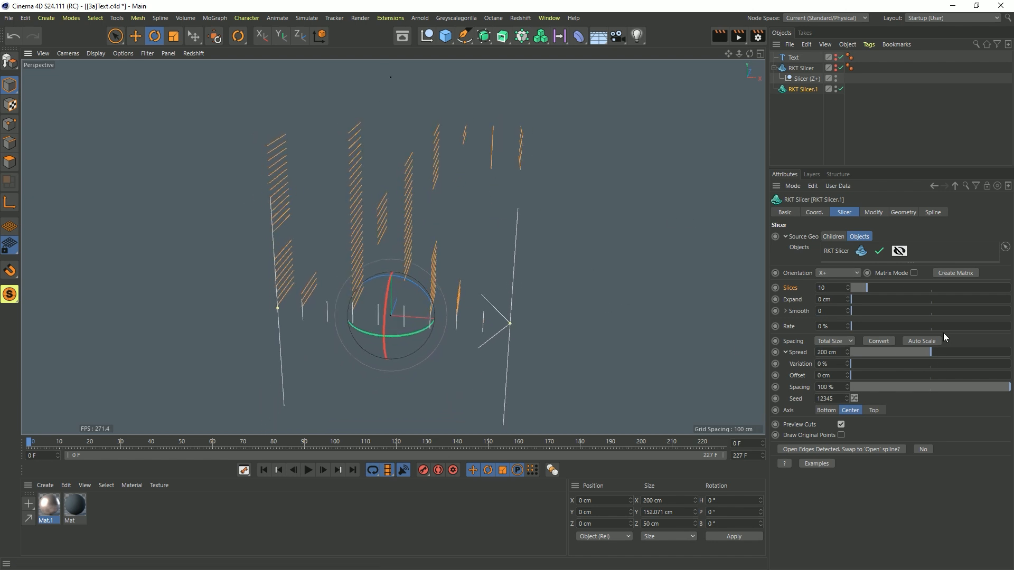
Step: Auto-scale the second slicer's spread to its source and swap its cuts to open splines
left_click(919, 342)
left_click(878, 343)
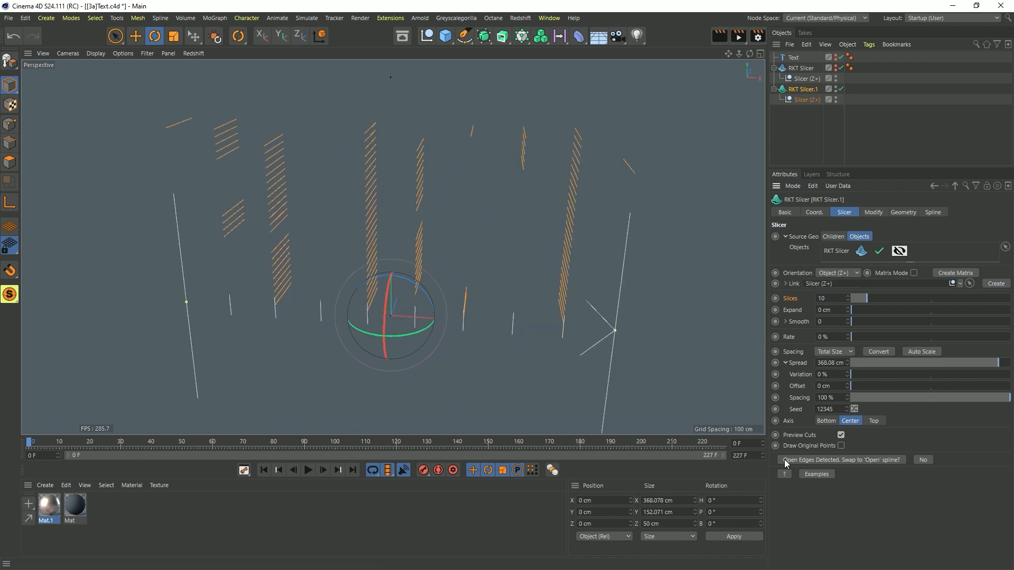
left_click(879, 459)
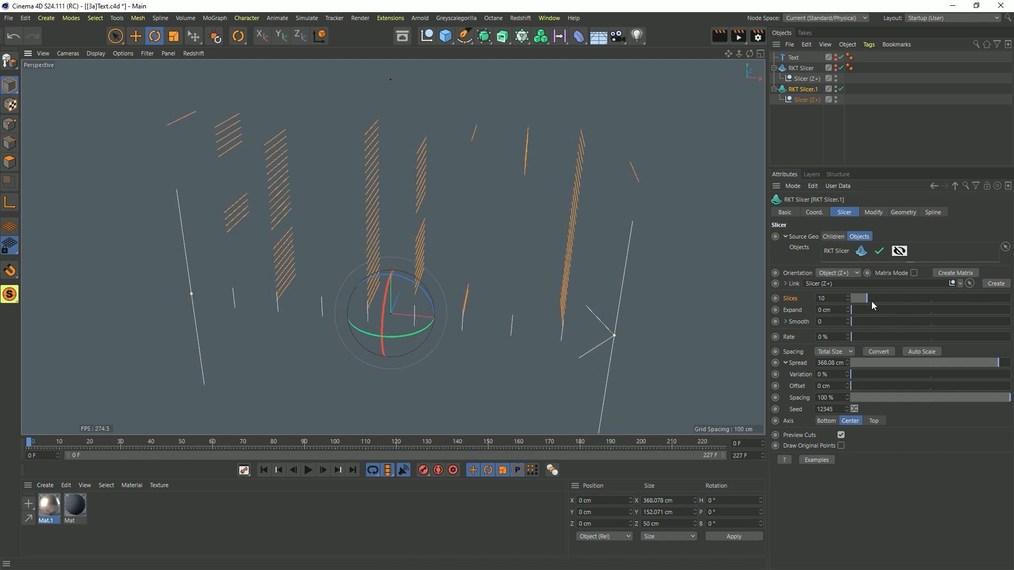
Step: Set the second slicer to 37 slices and shorten its spread to about 364 cm with the viewport handle
left_click_drag(872, 306, 911, 286)
left_click_drag(489, 182, 489, 211, "alt")
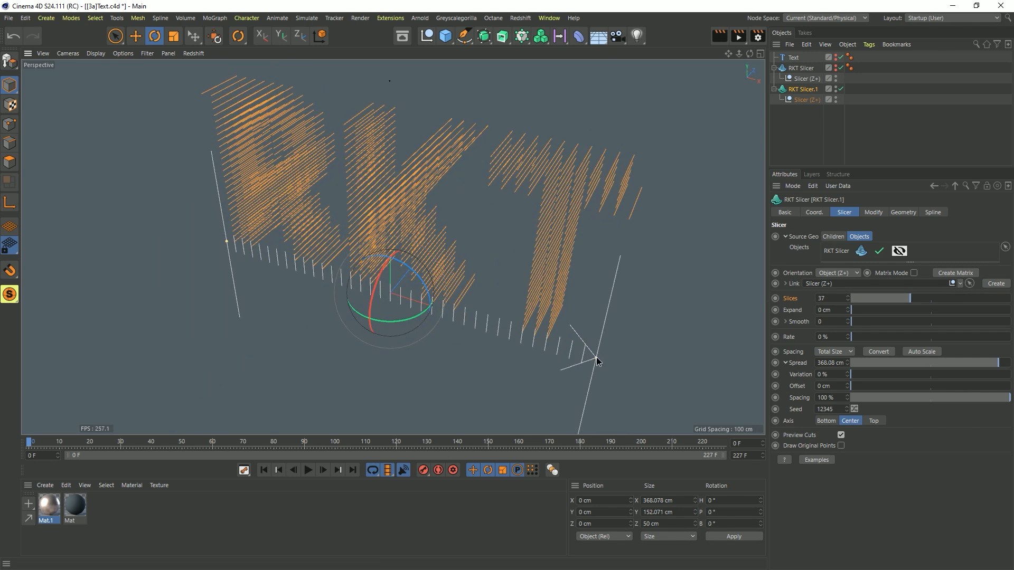
left_click_drag(597, 357, 423, 213)
Step: Place the second slicer in a Sweep with an n-Side spline as profile, and scale the profile down to a 3 cm radius
left_click(503, 35)
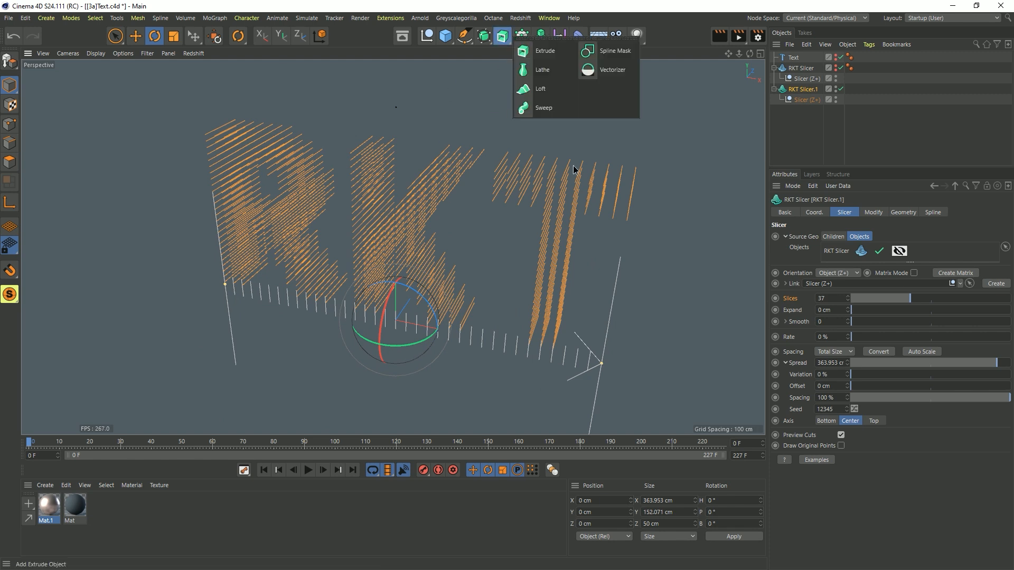
left_click(540, 109, "alt")
left_click(464, 35)
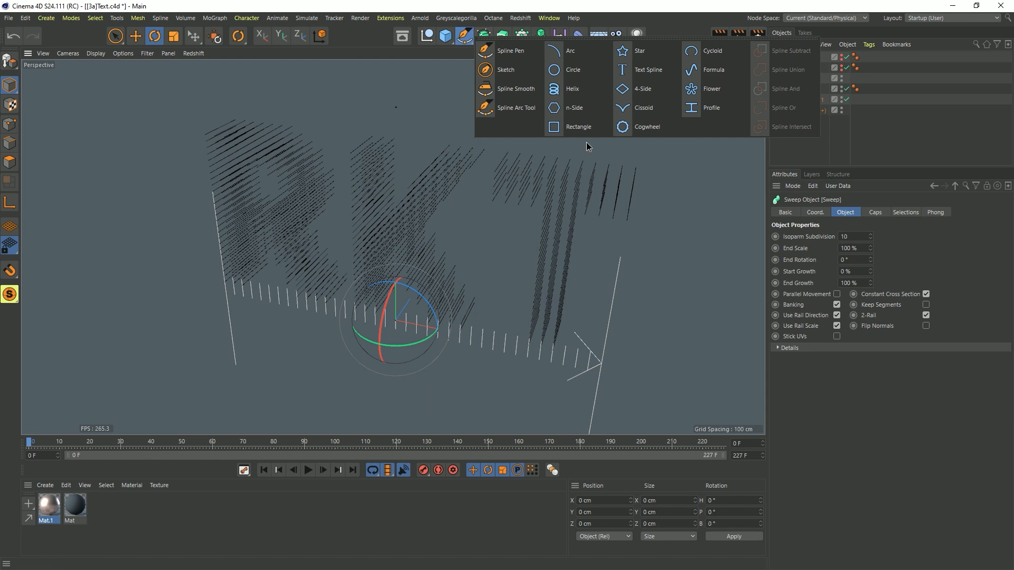
left_click(581, 109, "shift")
key("t")
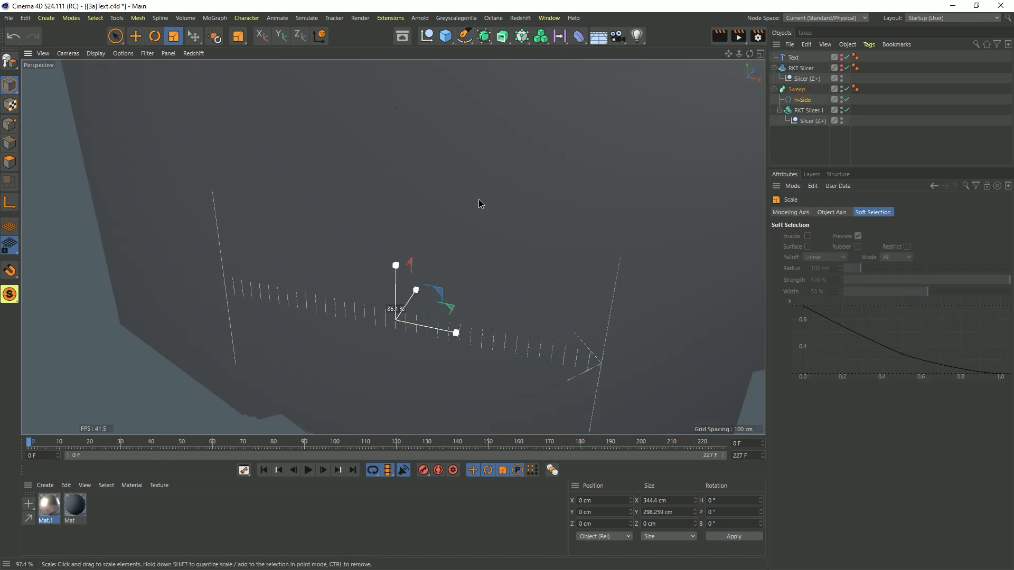
left_click_drag(479, 199, 261, 303)
left_click_drag(344, 248, 404, 203, "alt")
right_click_drag(404, 203, 464, 158, "alt")
middle_click_drag(463, 159, 445, 203, "alt")
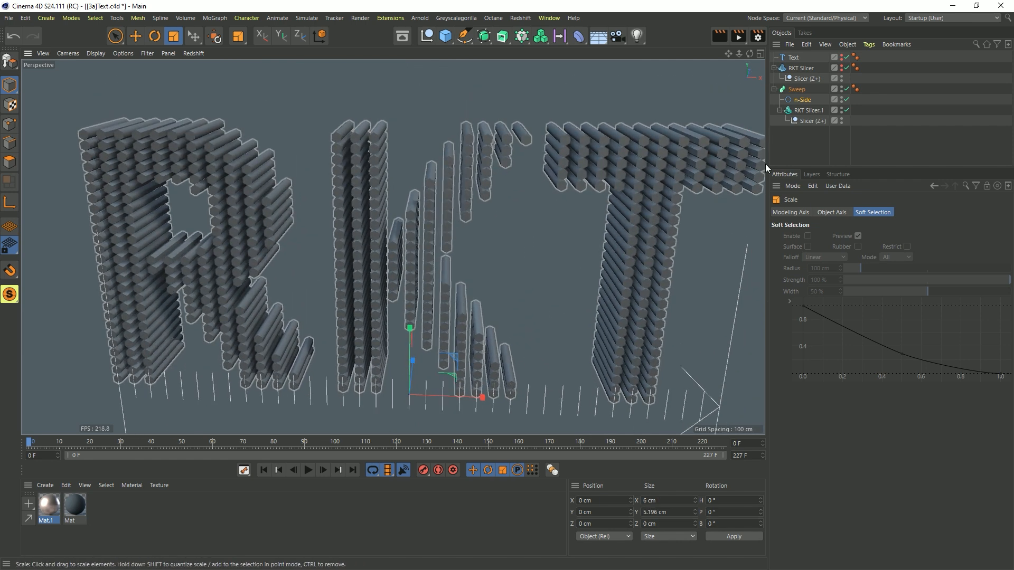
Step: Try 2 sides on the n-Side profile, and settle on 12 sides
left_click(800, 99)
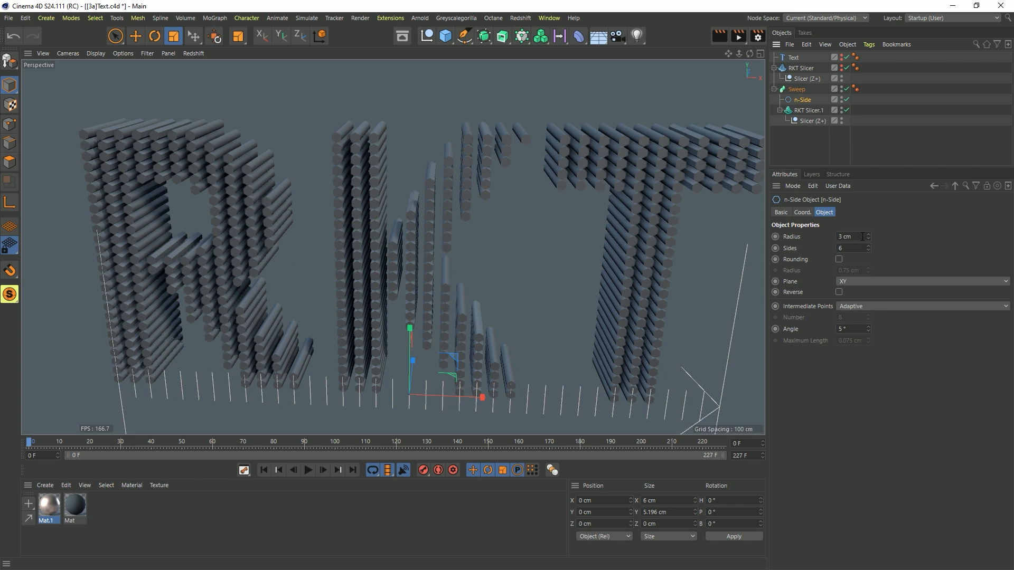
type("2")
key("Return")
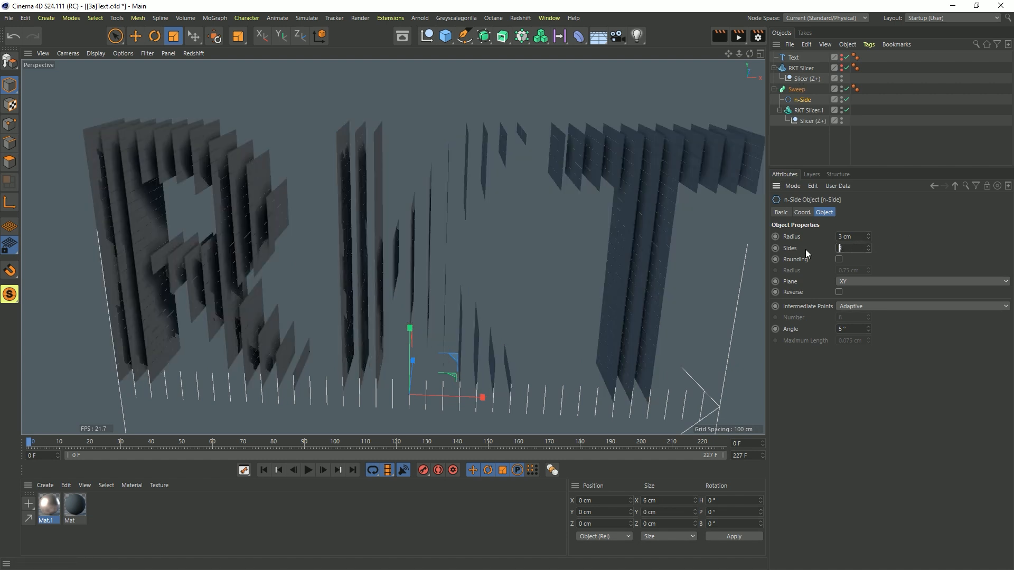
type("12")
key("Return")
left_click_drag(687, 165, 623, 172, "alt")
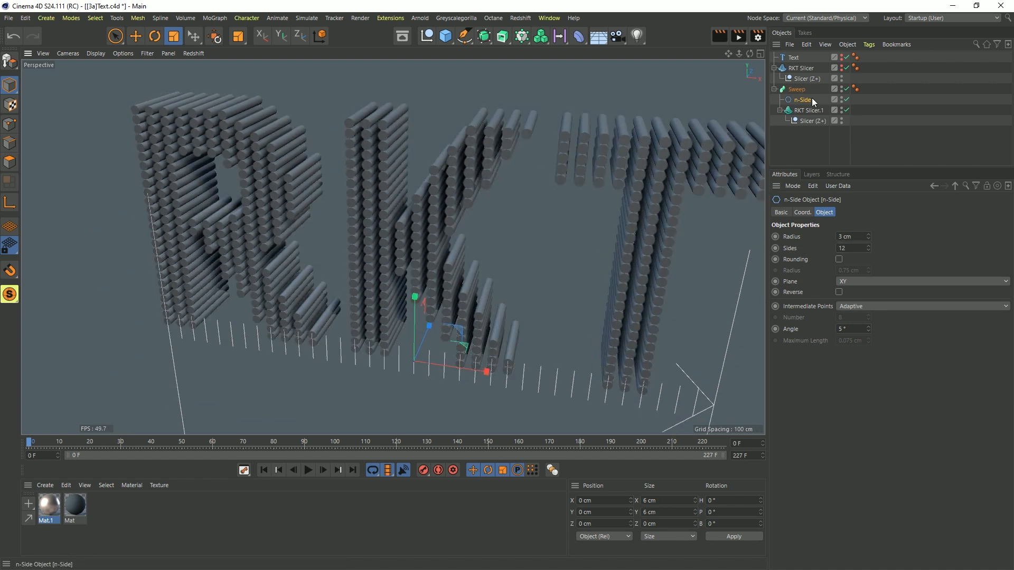
Step: Turn off the Sweep's Start Cap and End Cap to leave open tubes
left_click(796, 91)
left_click(874, 213)
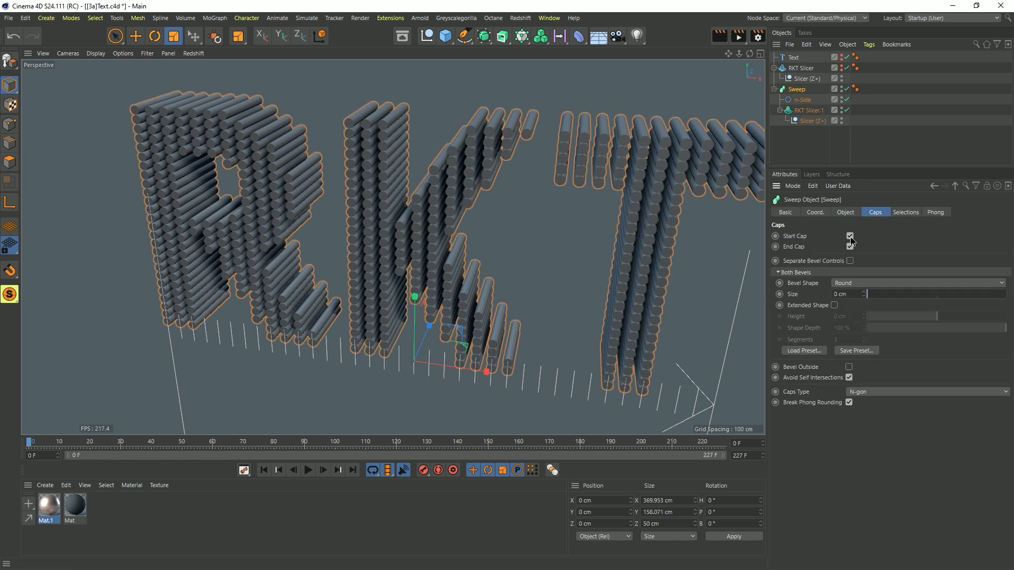
left_click(850, 236)
left_click(849, 247)
left_click_drag(664, 169, 576, 170, "alt")
Step: Set the second slicer to 54 slices and the first slicer to 26 slices to balance the tube density
left_click(806, 109)
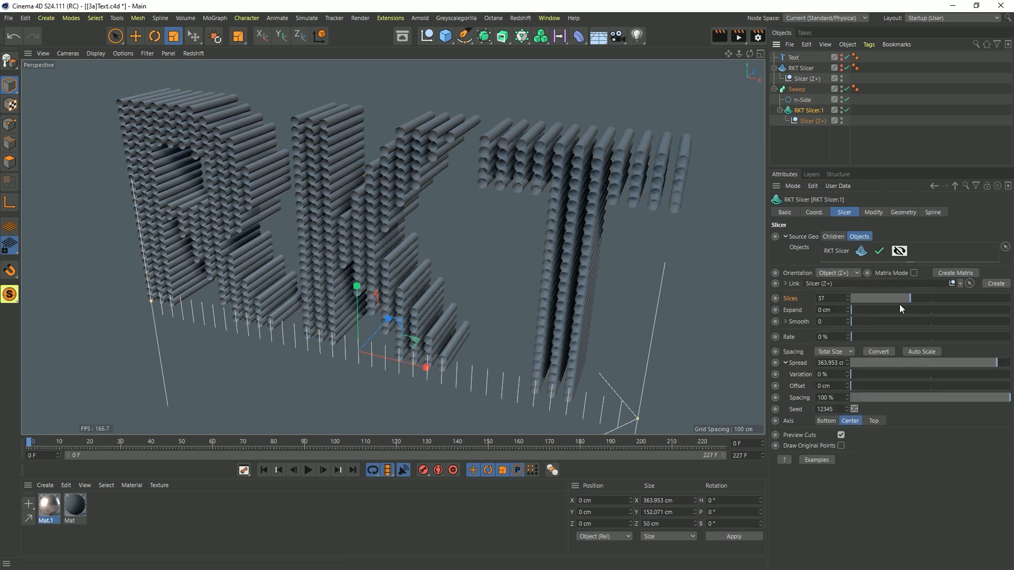
mouse_move(910, 300)
left_mouse_down()
mouse_move(939, 298)
mouse_move(892, 298)
left_mouse_up()
left_click(800, 68)
left_click_drag(331, 154, 356, 169, "alt")
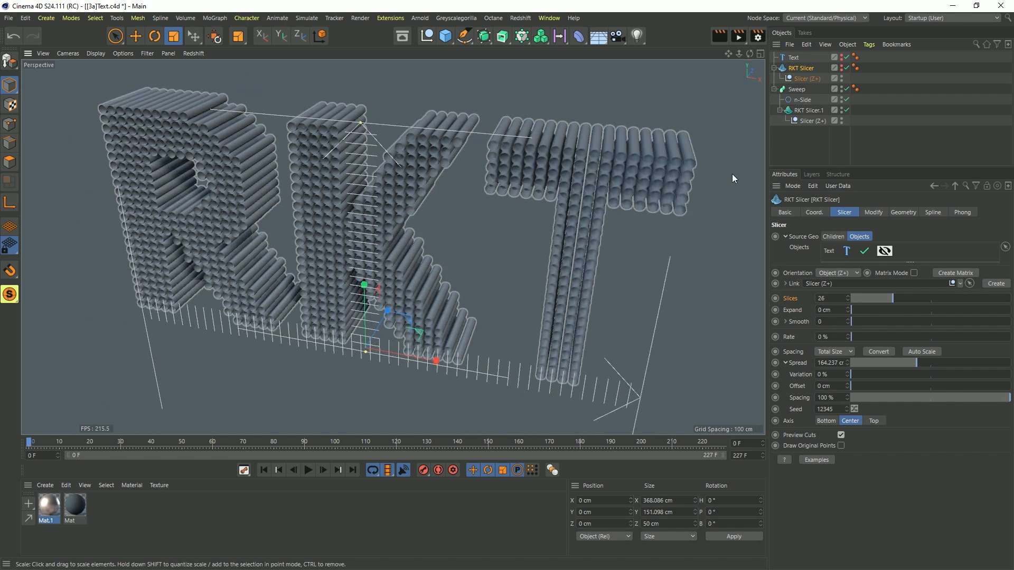
left_click_drag(732, 173, 555, 184, "alt")
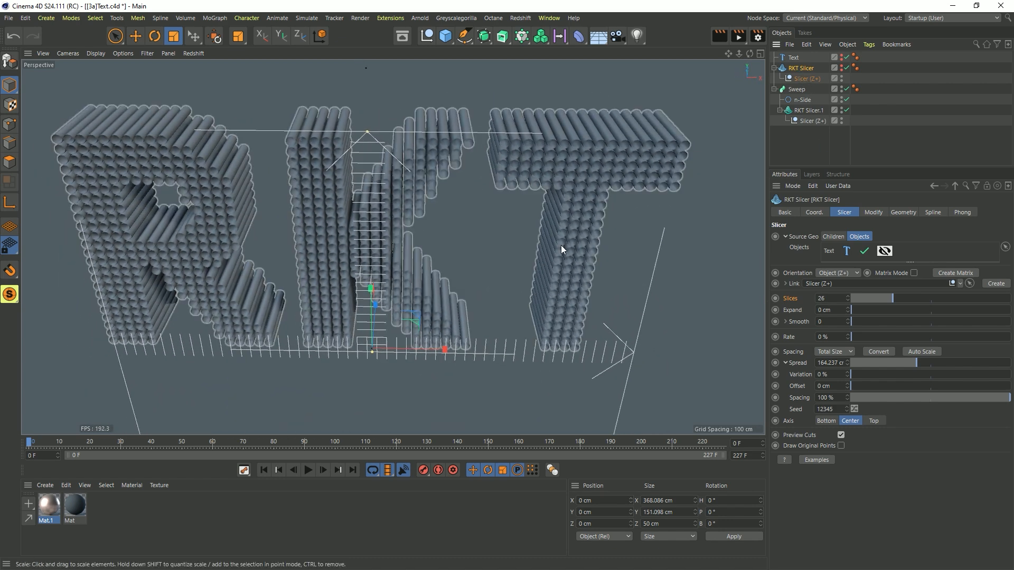
Step: Rotate the first slicer's linked Slicer (Z+) null by about 27.6° to tilt its slices
left_click(804, 78)
key("r")
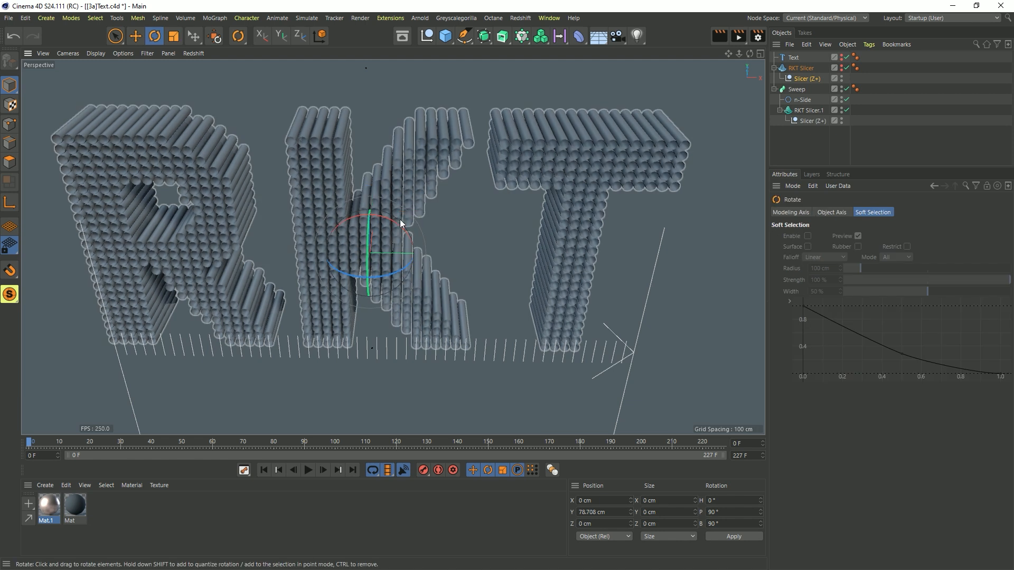
left_click_drag(395, 223, 375, 217)
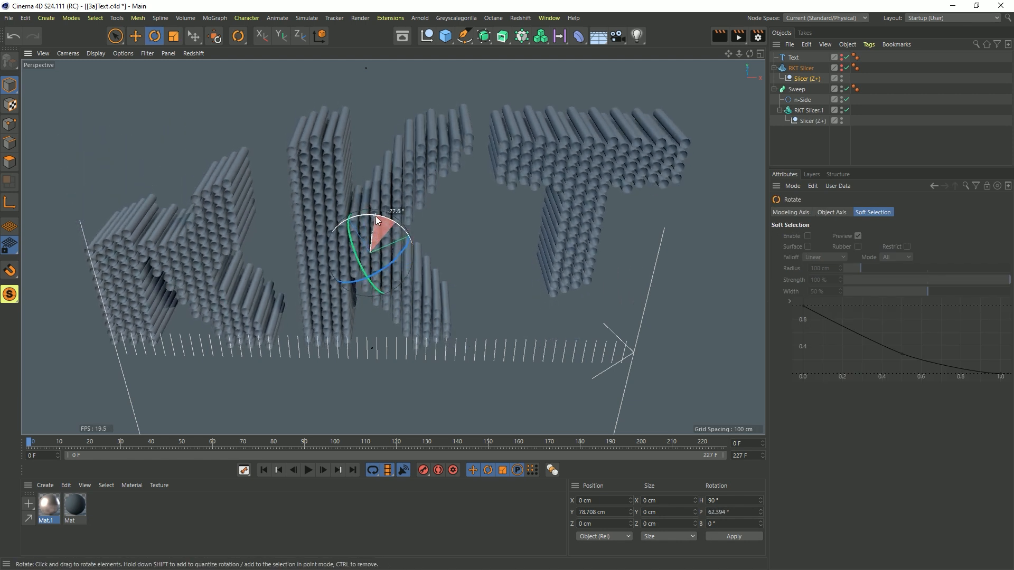
left_click(798, 78)
Step: Try widening the first slicer's spread to 302 cm, and undo the change
left_click(802, 68)
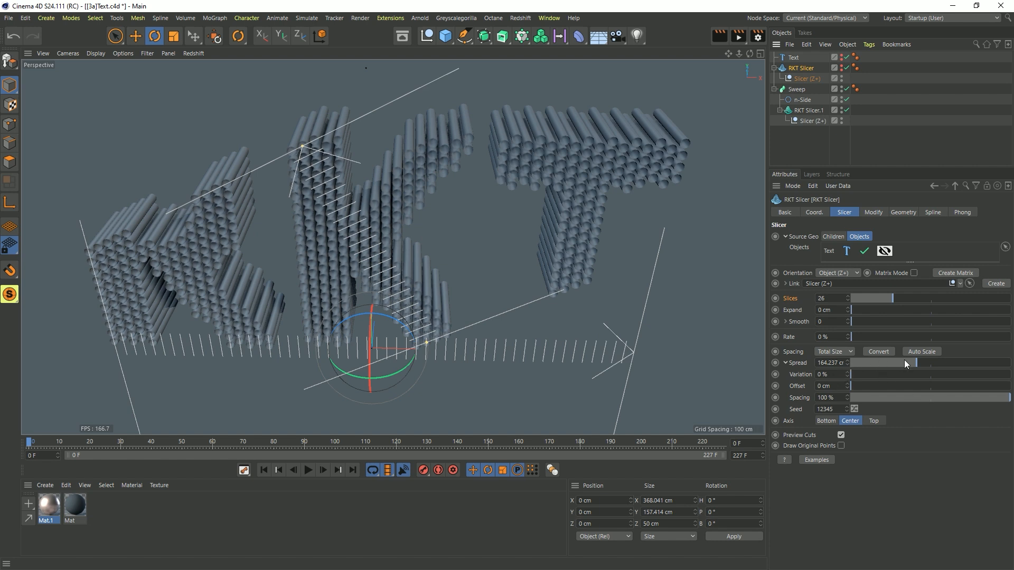
left_click_drag(904, 364, 971, 364)
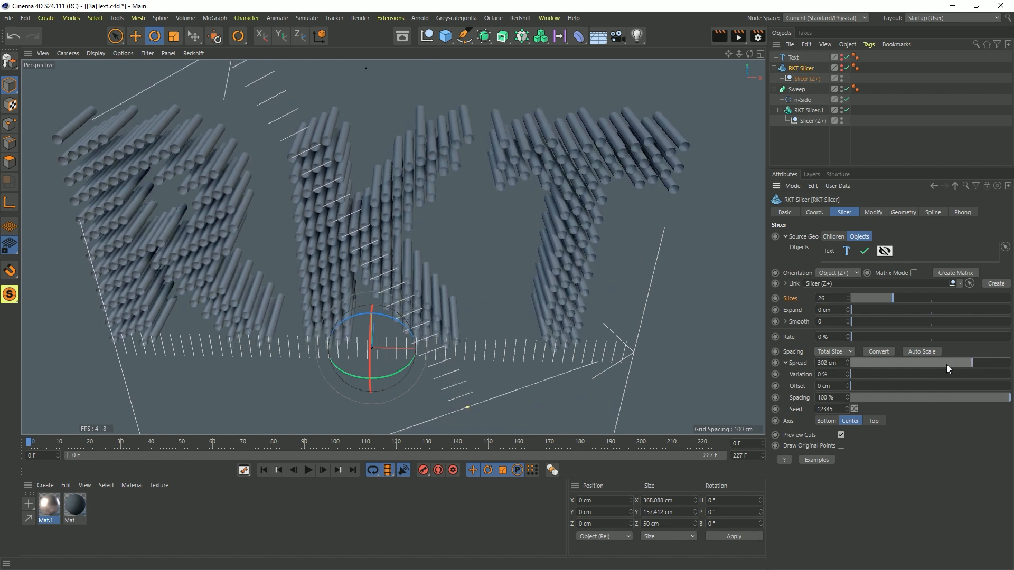
key("ctrl+z")
key("ctrl+z")
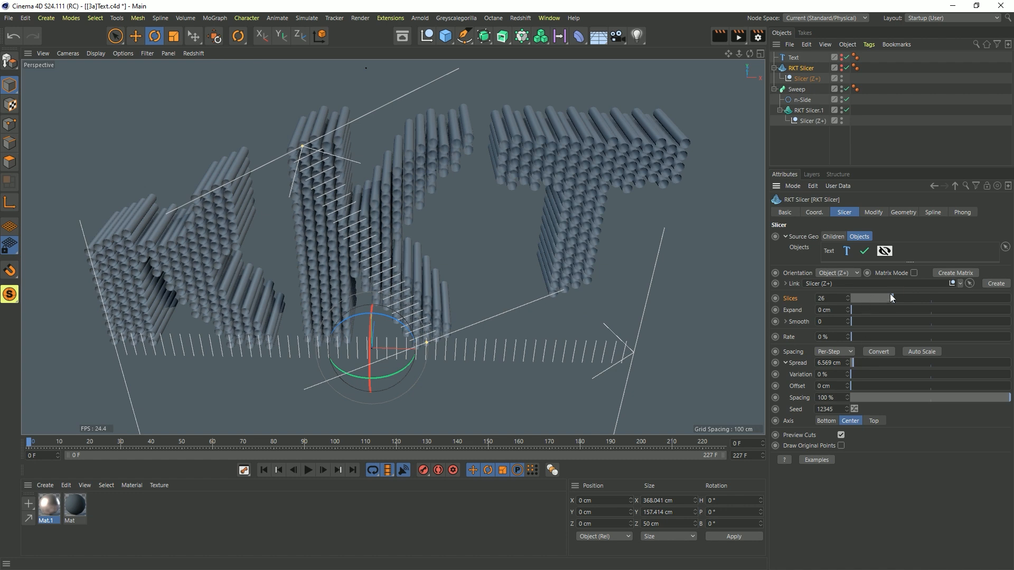
Step: Raise the first slicer to 53 slices with Per-Step spacing, convert the spacing back to Total Size, and deselect everything
left_click_drag(890, 296, 936, 292)
left_click(880, 353)
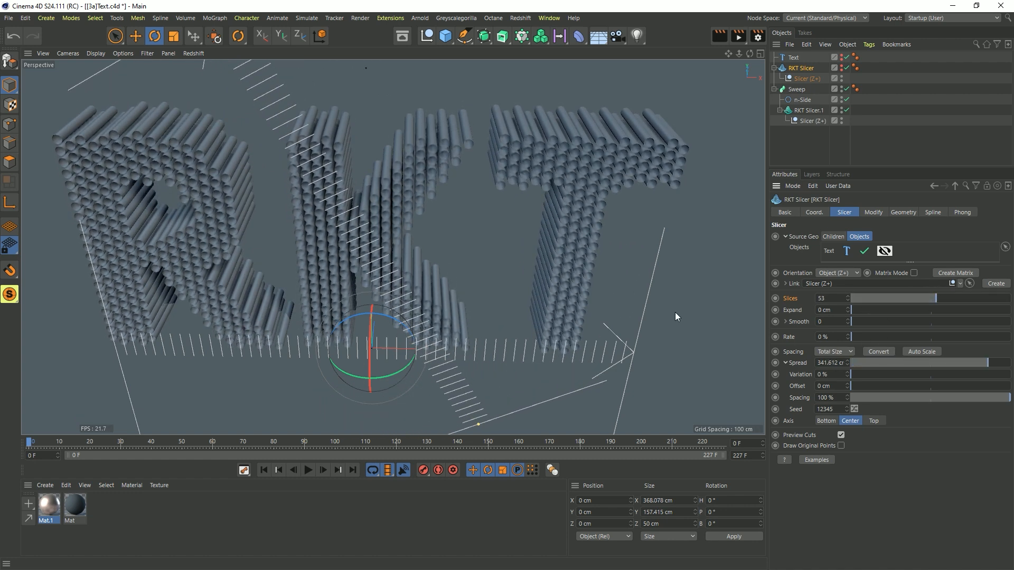
left_click_drag(431, 258, 211, 215, "alt")
left_click(909, 140)
left_click_drag(348, 210, 385, 198, "alt")
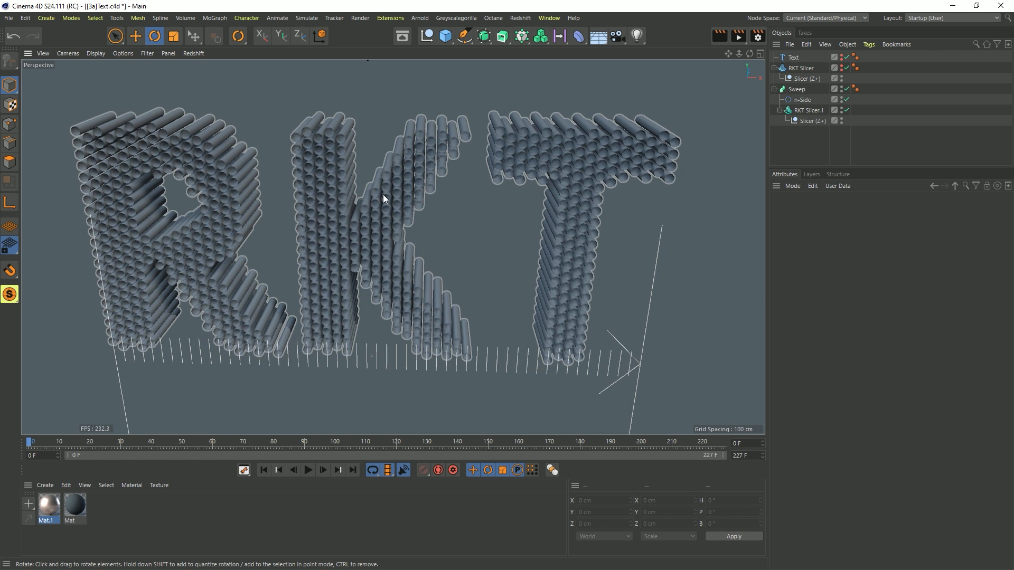
Step: Change the Text object's Text Spline content from RKT to ABC
left_click(802, 58)
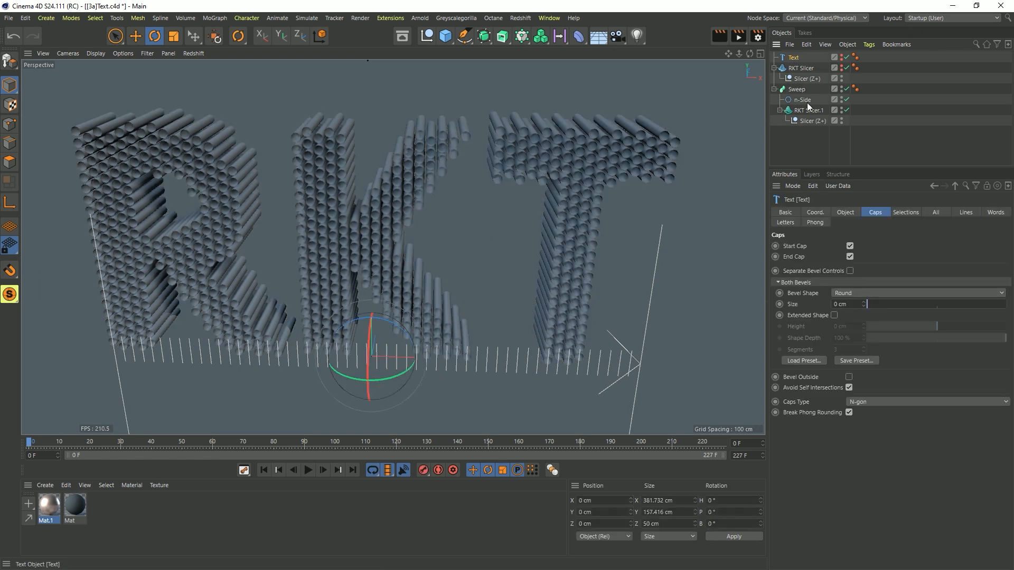
left_click(844, 214)
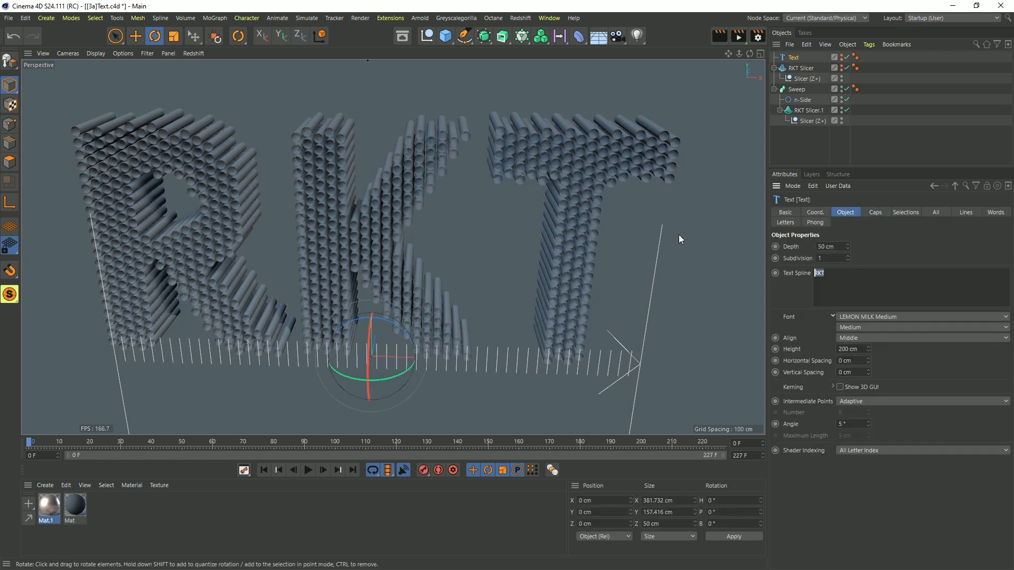
type("ABC")
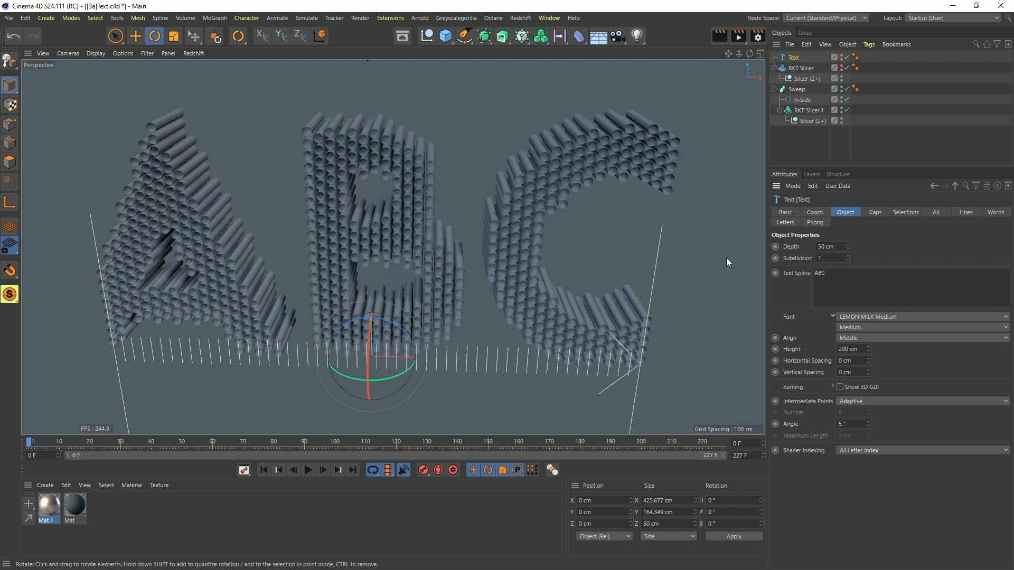
Step: Convert the second slicer to Per-Step spacing, raise it to 78 slices, and convert the spacing back to Total Size
left_click(809, 111)
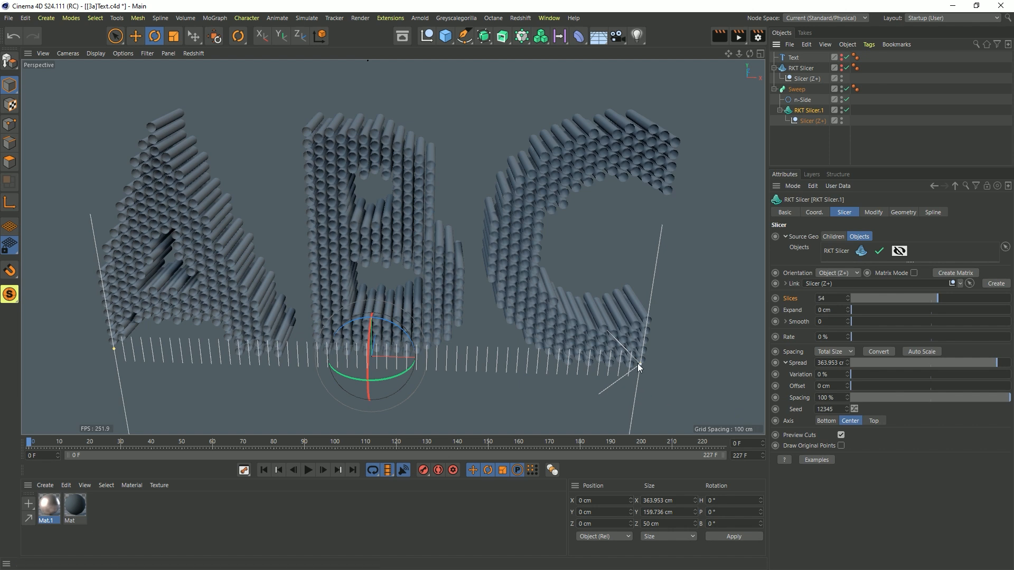
left_click(879, 352)
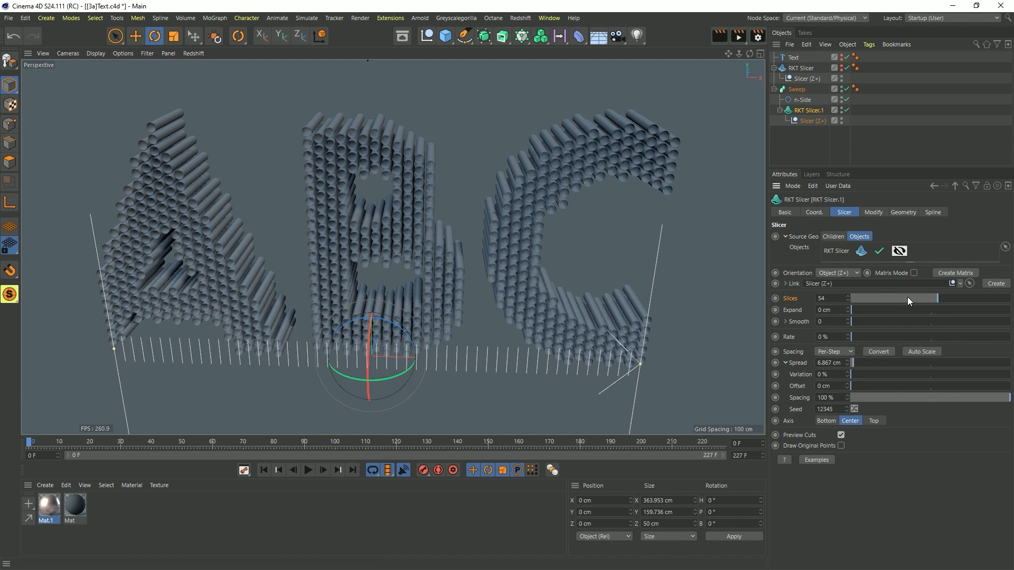
left_click_drag(939, 298, 975, 299)
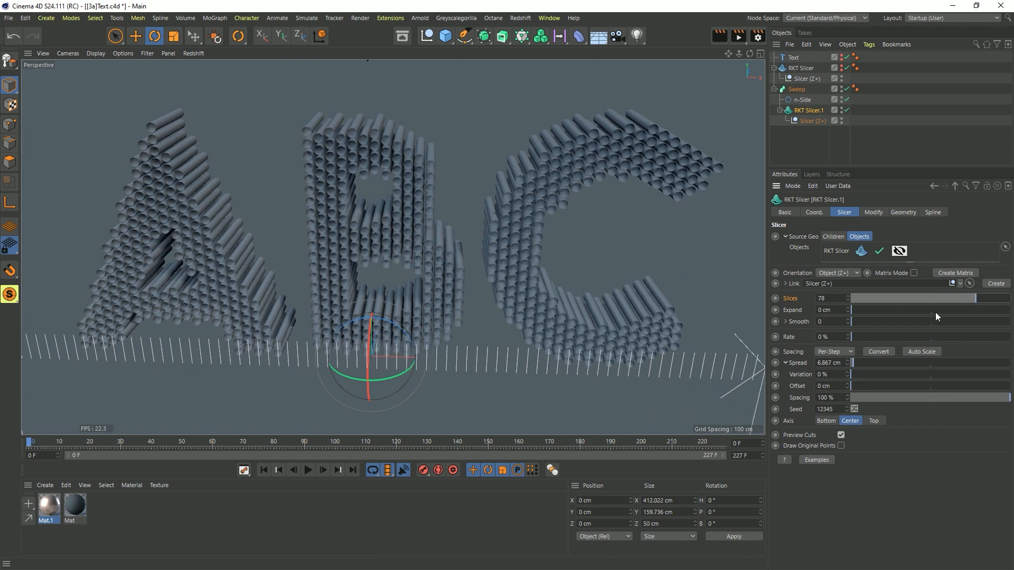
left_click(879, 352)
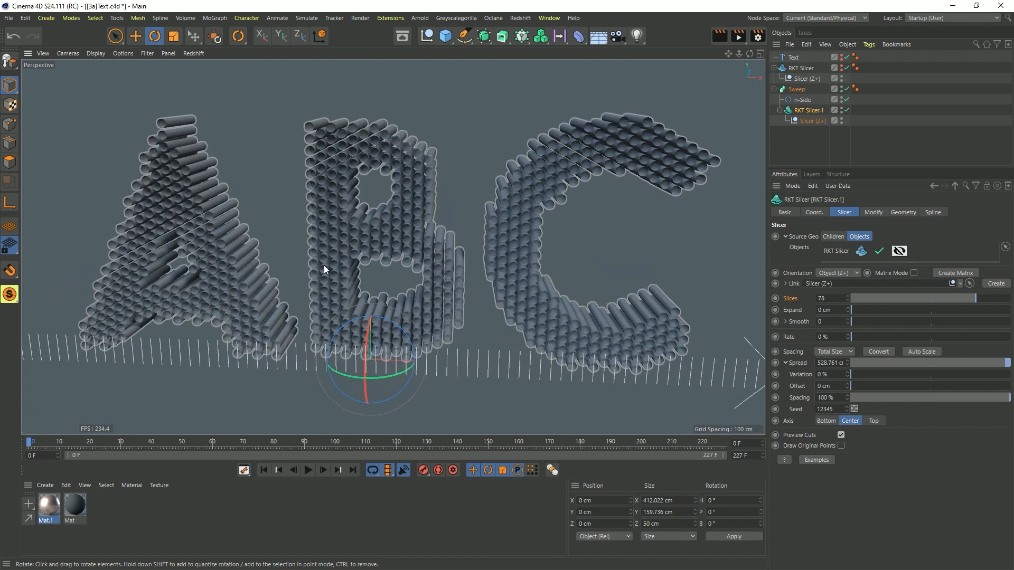
left_click_drag(391, 209, 448, 160, "alt")
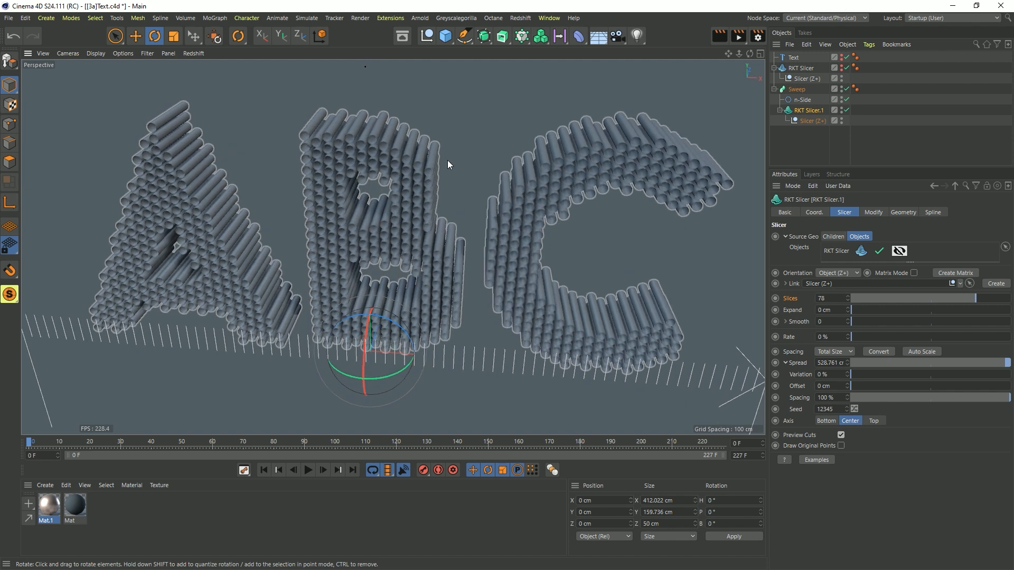
Step: Set the pitch rotation of the first slicer's Slicer (Z+) null to 90°
left_click(806, 78)
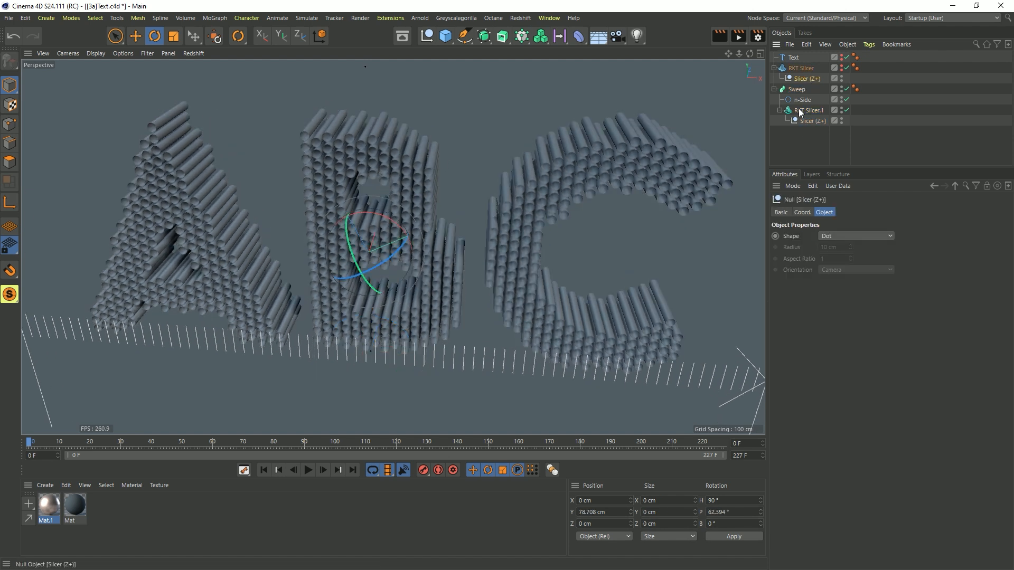
double_click(742, 511)
type("90")
key("Return")
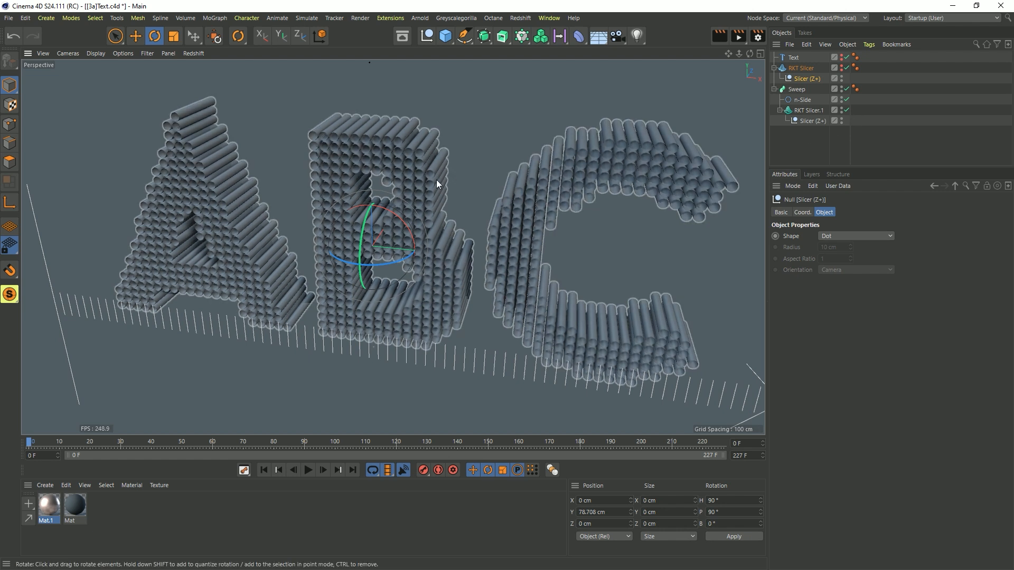
middle_click_drag(411, 152, 404, 174, "alt")
right_click_drag(404, 174, 448, 169, "alt")
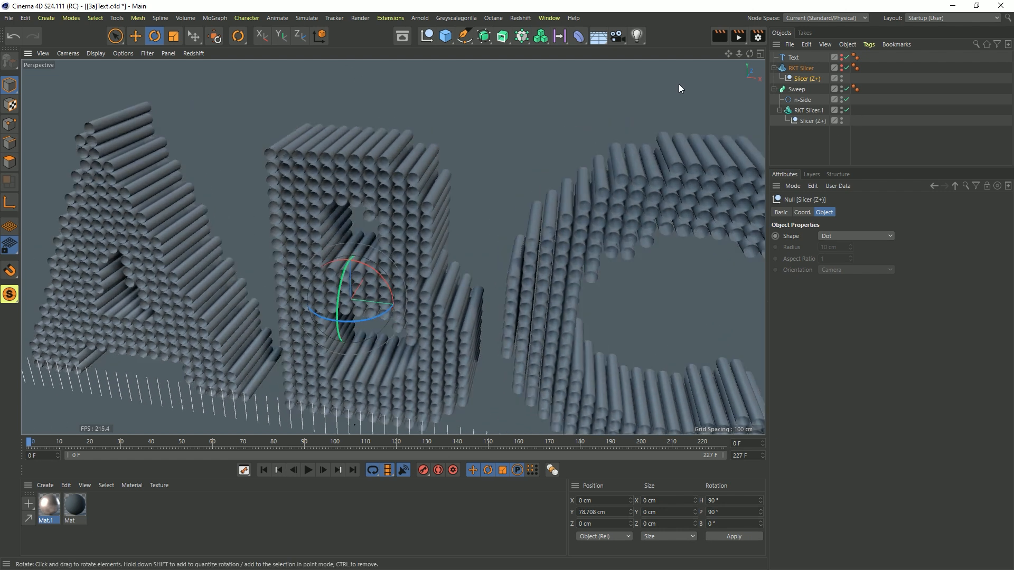
Step: Add a Text Spline object and change its text to the single letter L
left_click(464, 36)
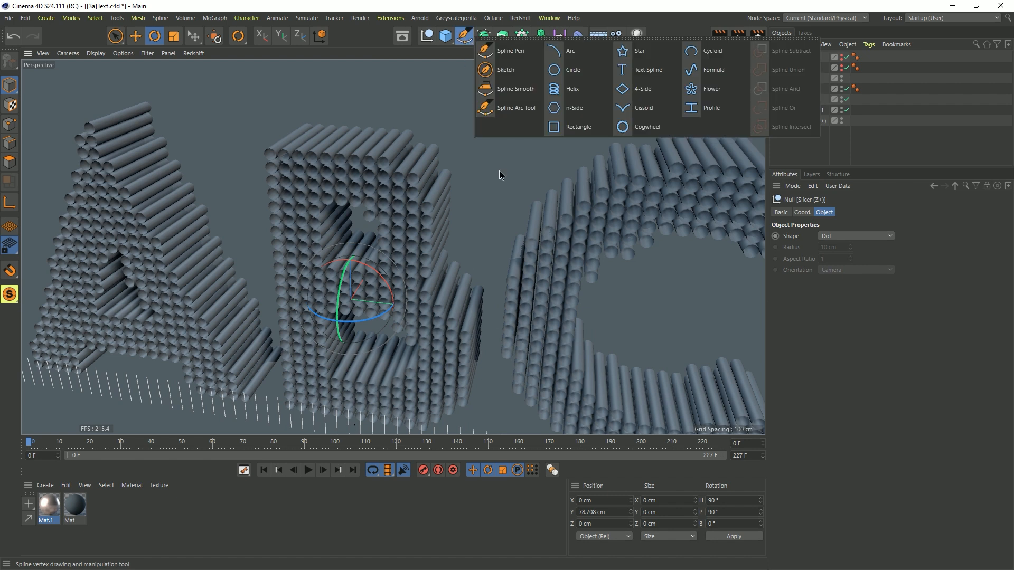
left_click(649, 70)
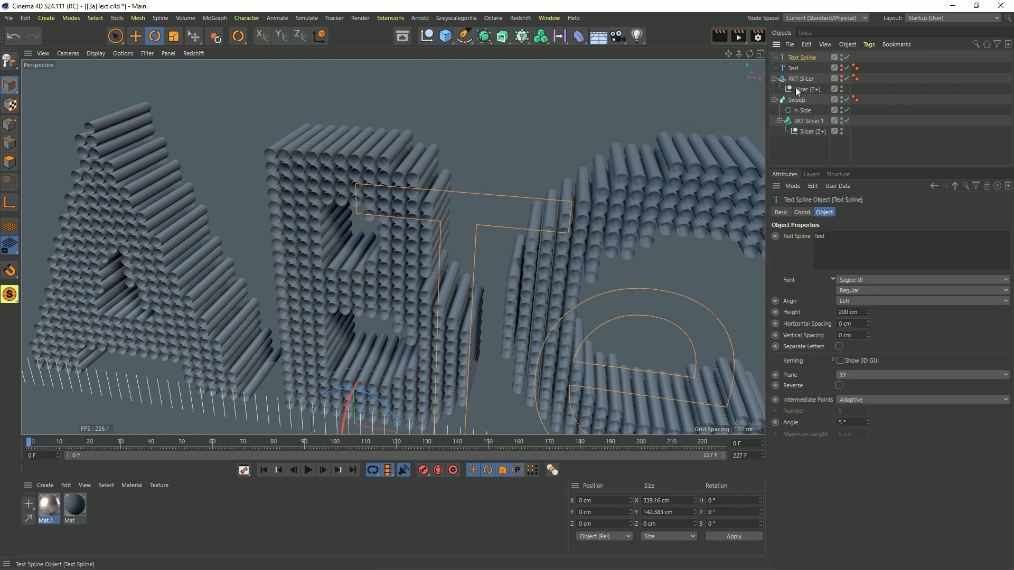
left_click_drag(860, 235, 737, 207)
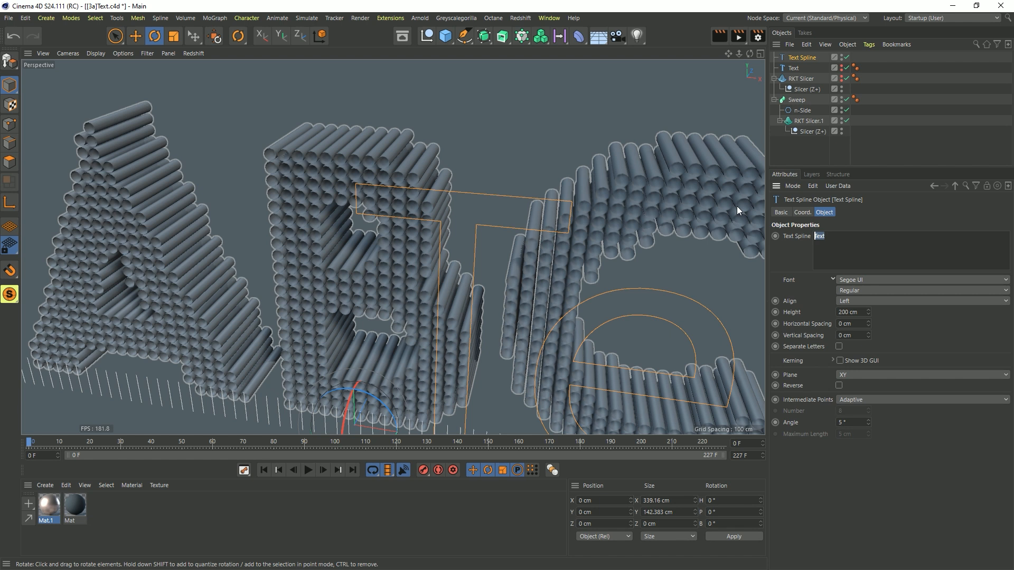
type("I")
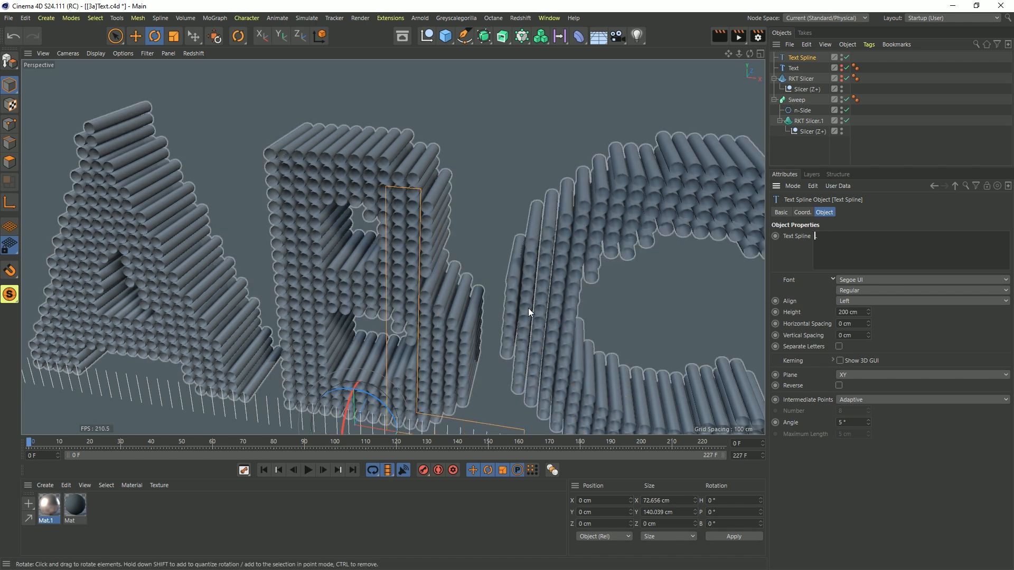
left_click_drag(528, 308, 498, 238, "alt")
Step: Move the Text Spline into the Sweep as its profile and delete the n-Side spline
left_click_drag(807, 59, 811, 106)
left_click(805, 112)
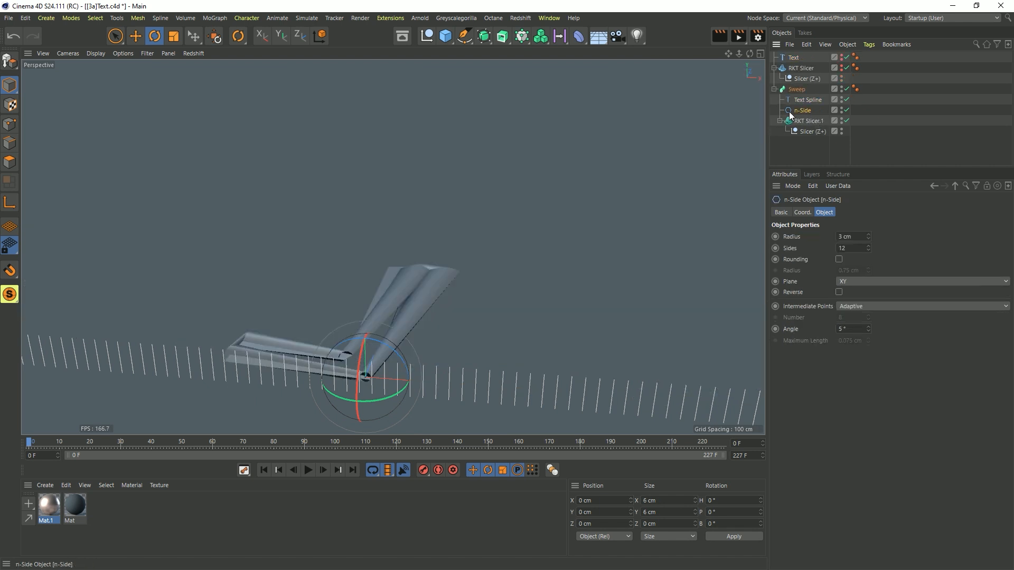
key("Delete")
Step: Scale the L Text Spline down to about 1.4 by 2.7 cm so the swept bars separate
left_click(803, 100)
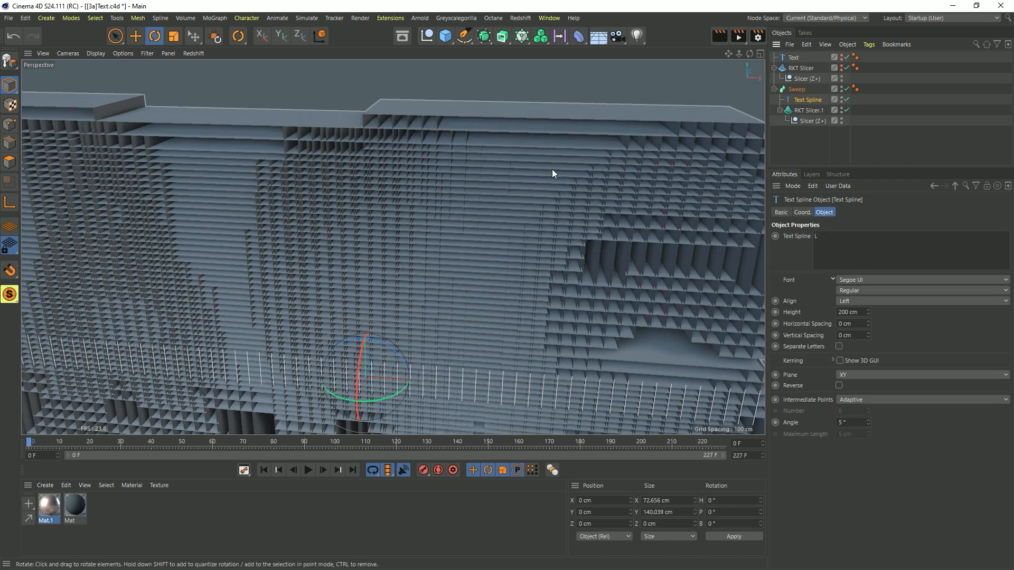
left_click_drag(552, 169, 269, 301, "alt")
key("t")
right_click_drag(404, 151, 560, 122, "alt")
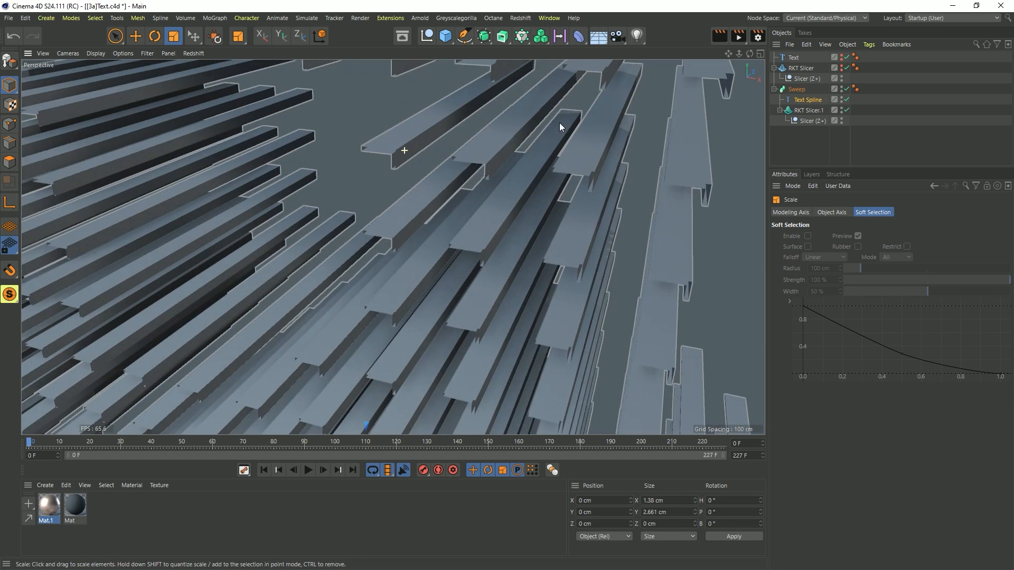
left_click_drag(389, 155, 417, 144, "alt")
right_click_drag(417, 140, 479, 121, "alt")
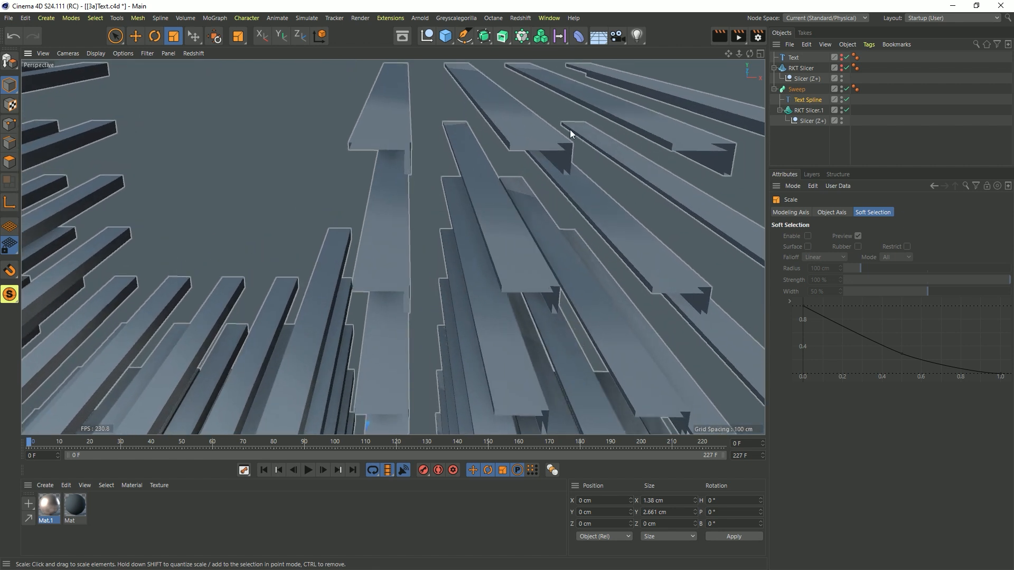
Step: Enable the start and end caps on the Sweep object
left_click(797, 89)
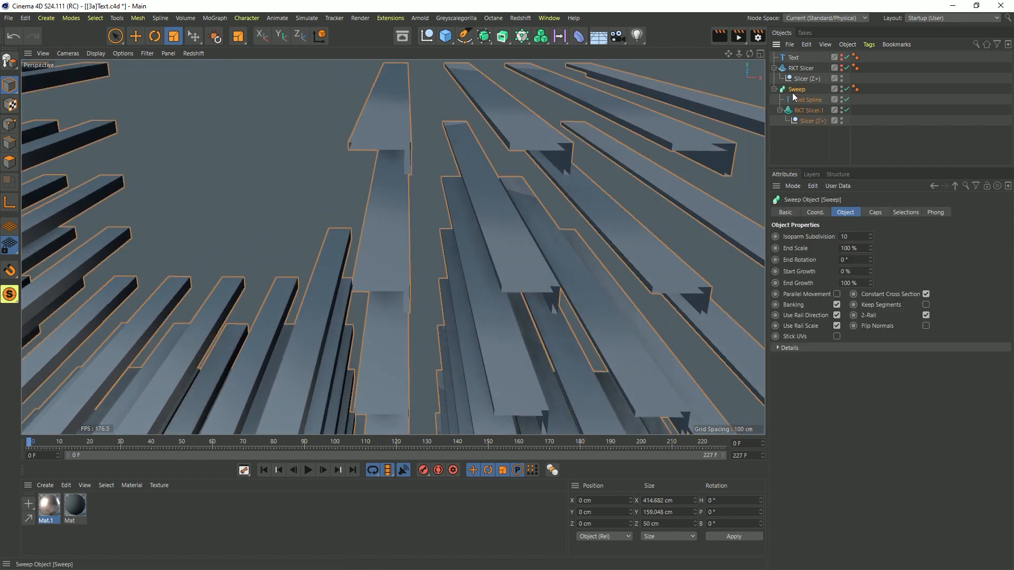
left_click(875, 212)
left_click(849, 247)
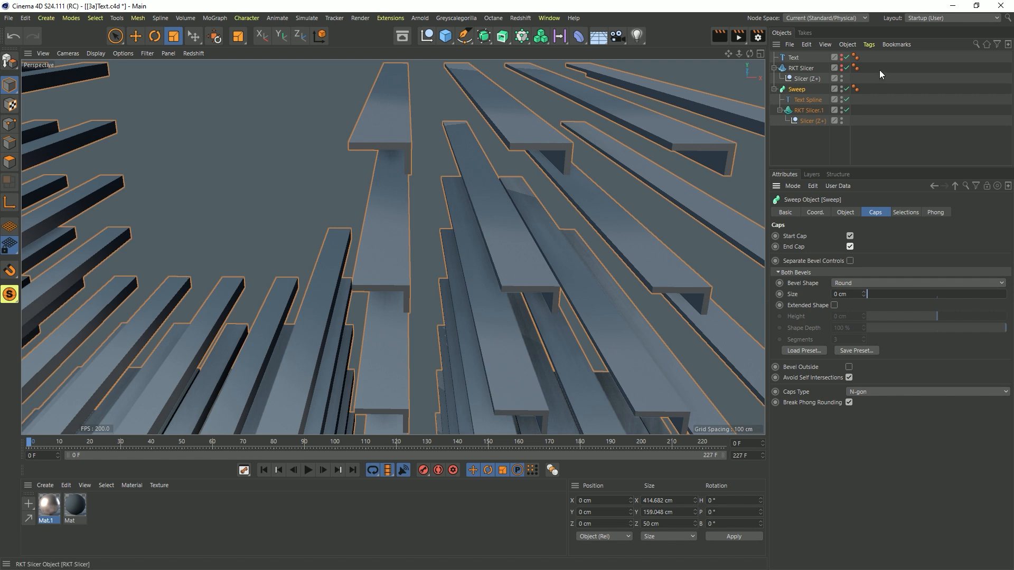
left_click_drag(440, 160, 422, 132, "alt")
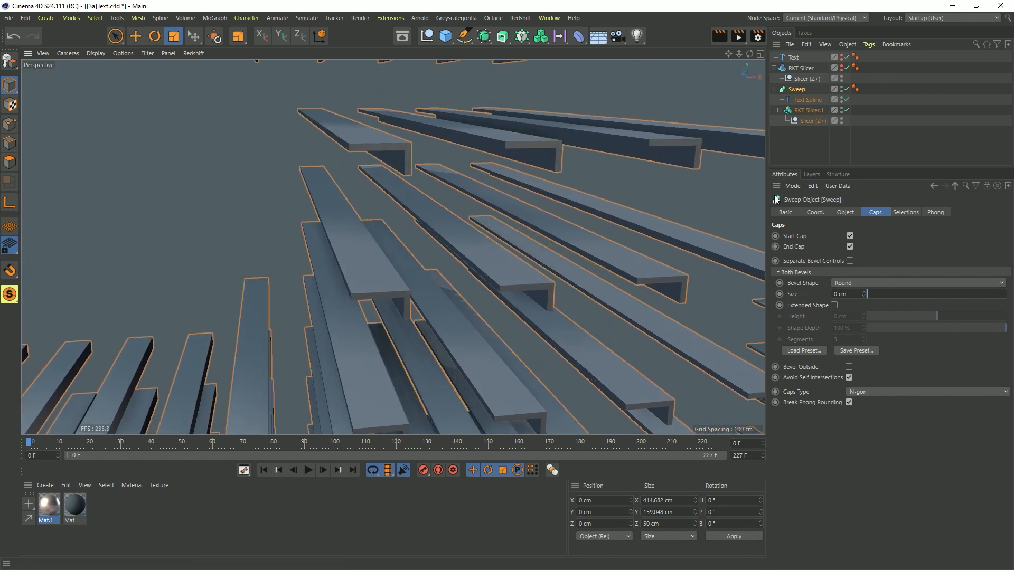
Step: Turn off Banking on the Sweep object and inspect the orientation of the L-shaped bars
left_click(846, 212)
left_click_drag(438, 218, 459, 238, "alt")
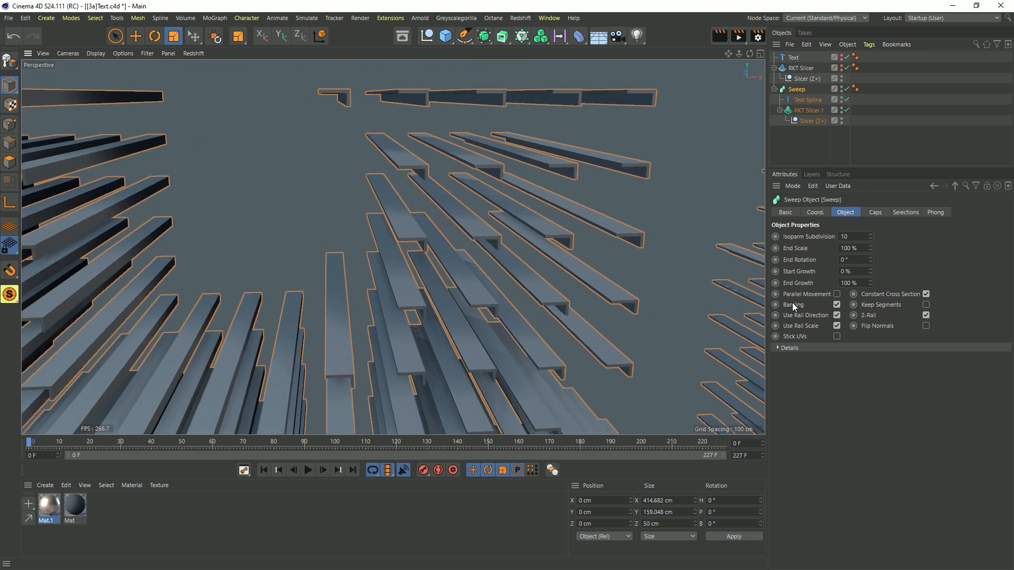
left_click(836, 304)
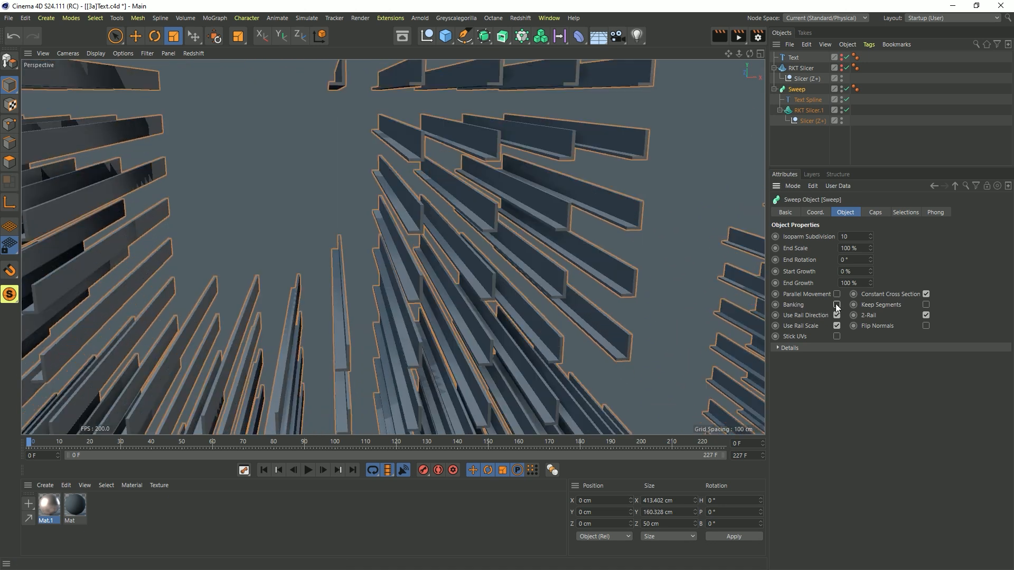
left_click_drag(489, 154, 343, 231, "alt")
right_click_drag(344, 230, 343, 230, "alt")
left_click_drag(424, 233, 410, 245, "alt")
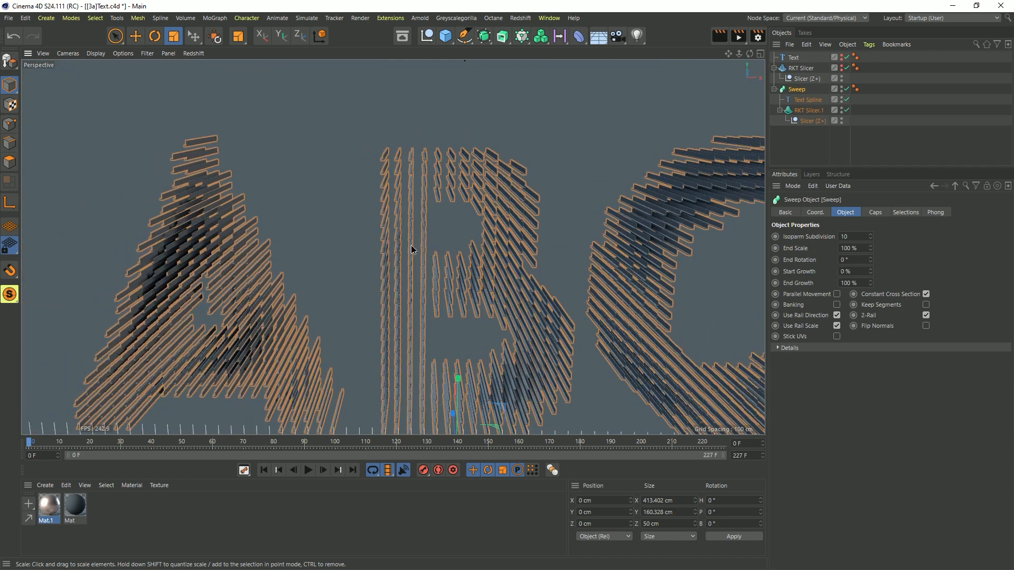
right_click_drag(411, 245, 470, 211, "alt")
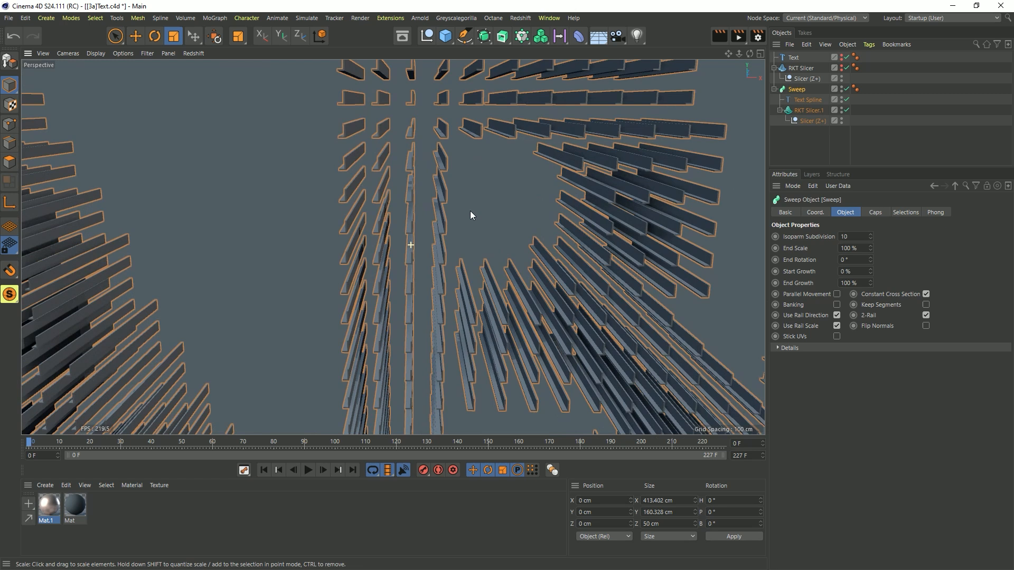
Step: Enable Reverse in the spline settings of the slicer inside the Sweep
left_click(802, 111)
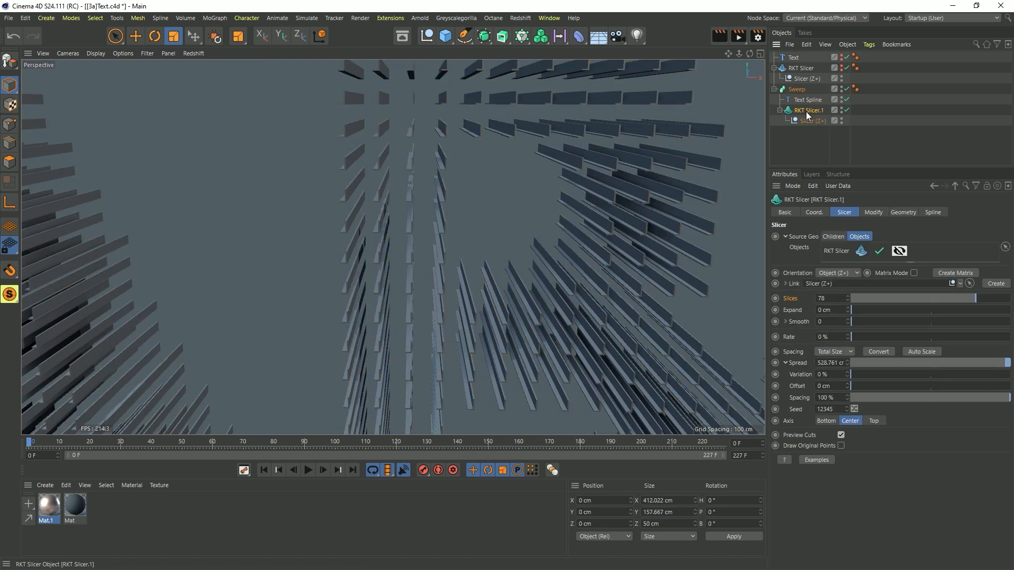
left_click(930, 212)
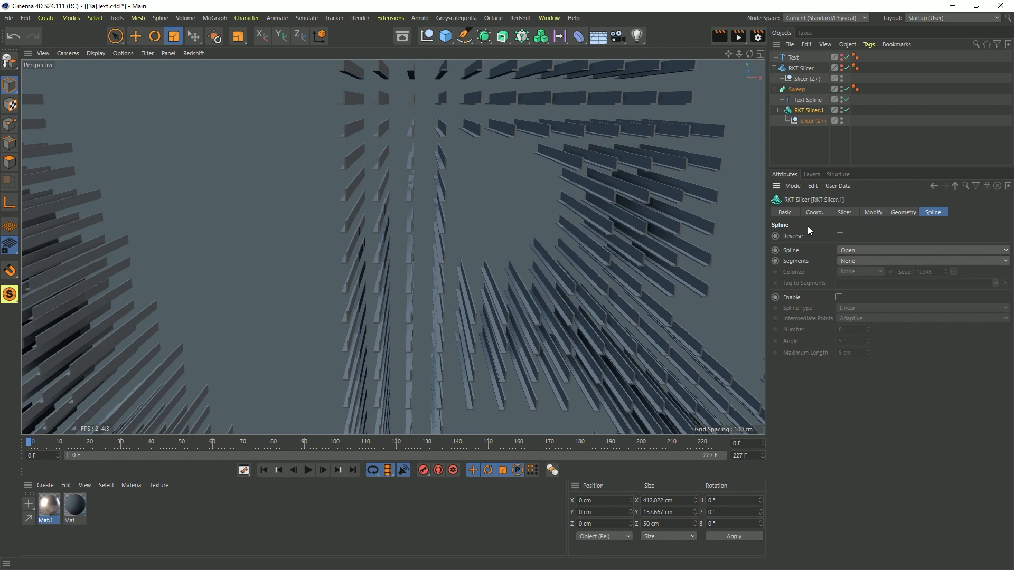
left_click(839, 236)
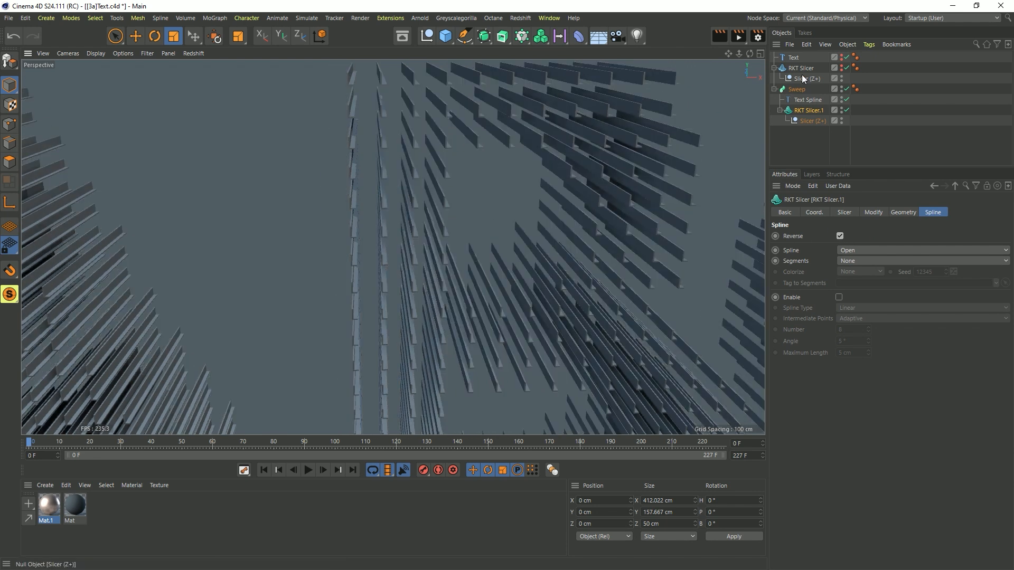
Step: Scale the profile Text Spline up to about 2.7 by 5.2 cm
left_click(803, 99)
key("t")
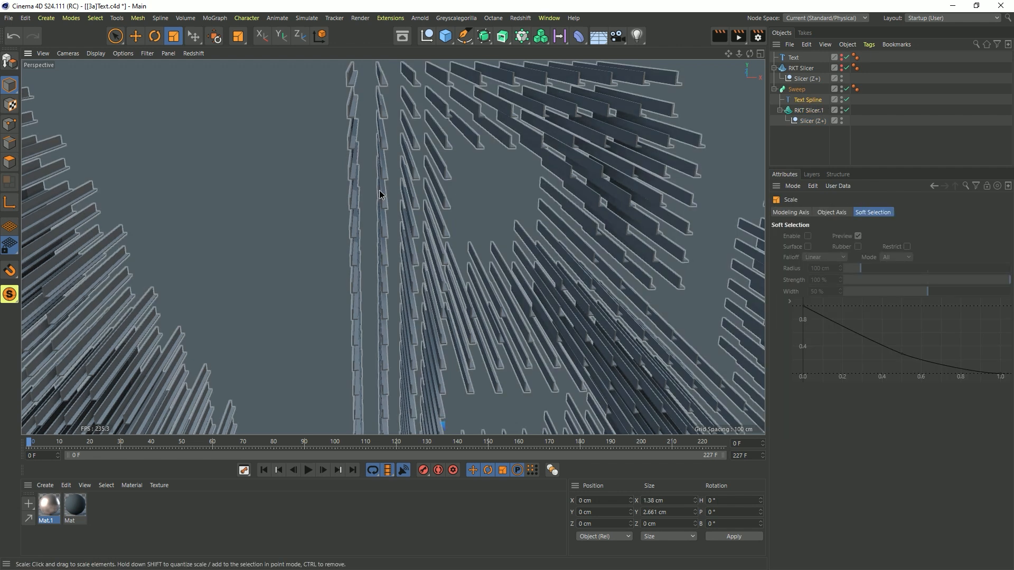
left_click_drag(379, 190, 858, 142)
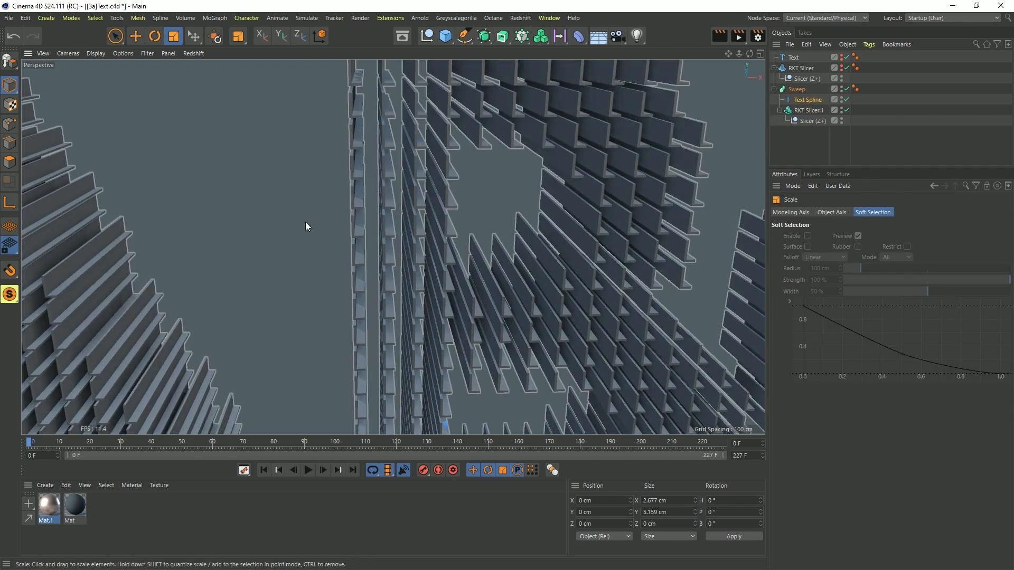
left_click_drag(358, 195, 414, 198, "alt")
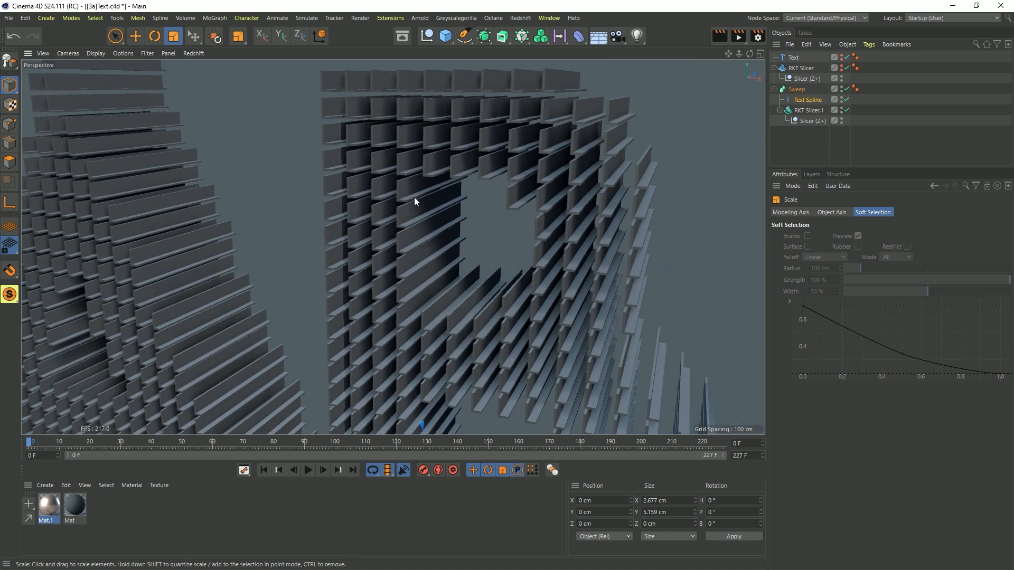
Step: Change the profile Text Spline's text to X and inspect the swept lettering
left_click(803, 100)
type("X")
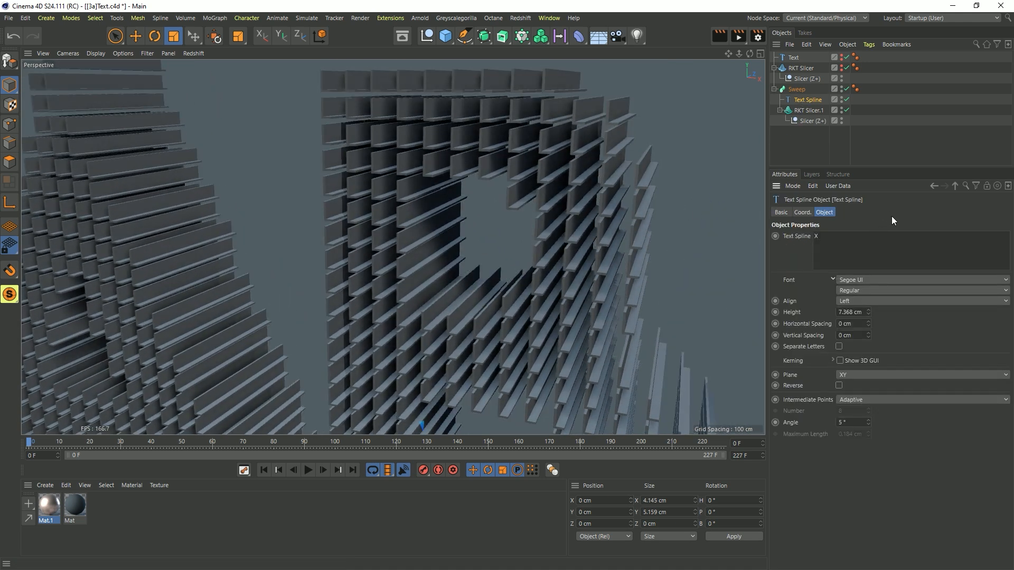
left_click_drag(534, 214, 409, 211, "alt")
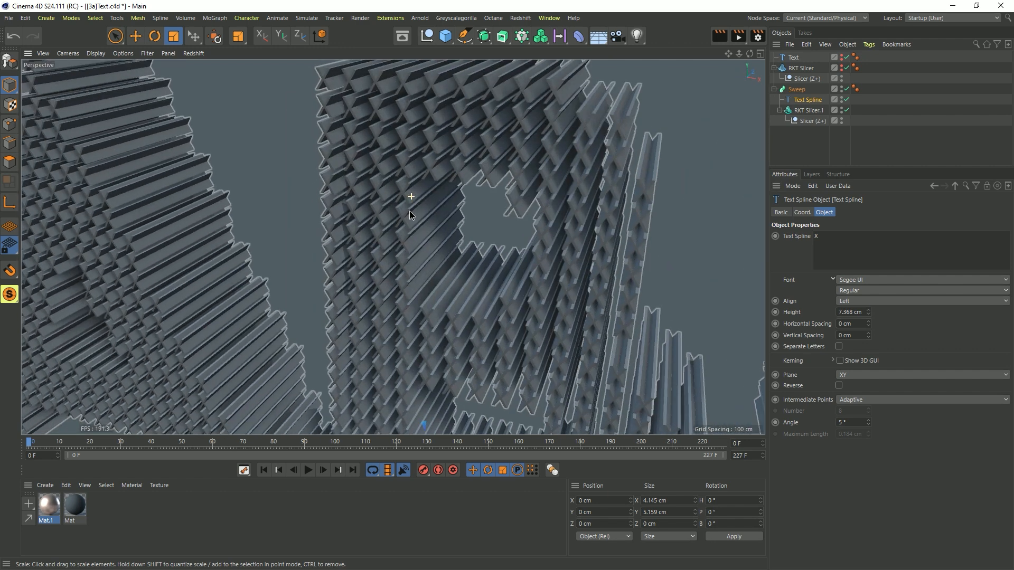